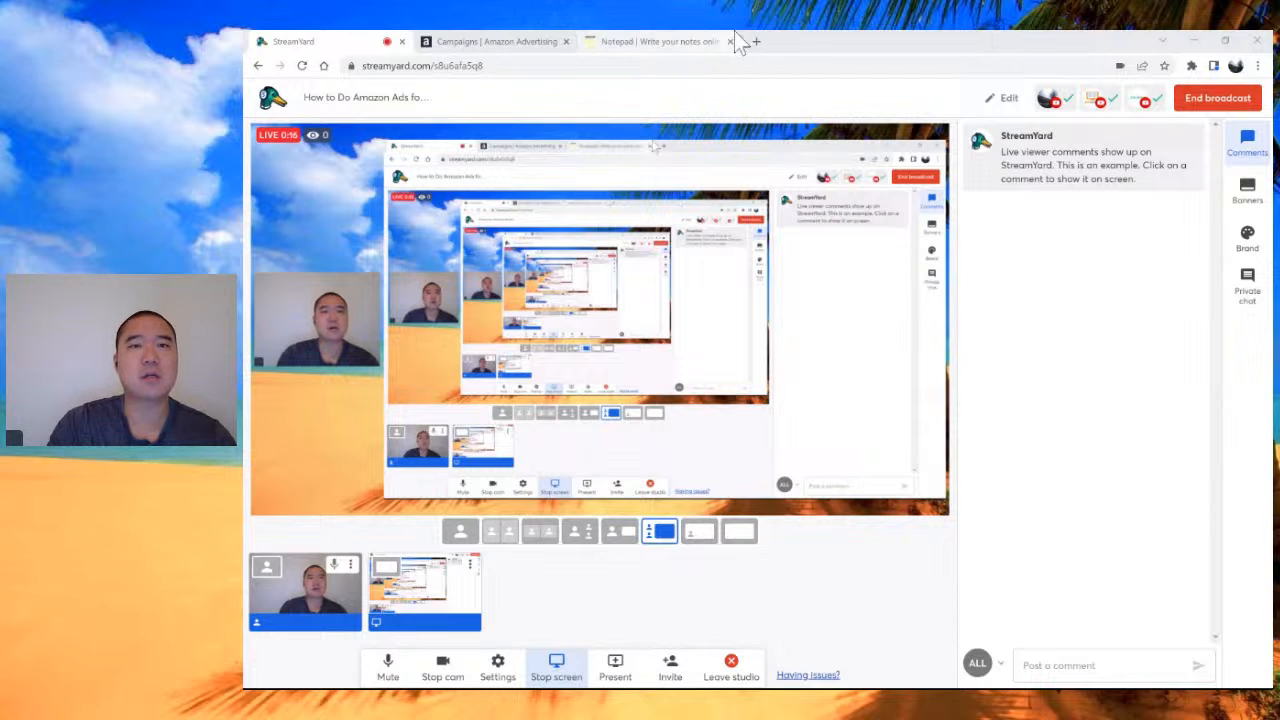
# Step: Switch to the Amazon Advertising campaigns page and start a new Sponsored Products campaign
pyautogui.click(500, 41)
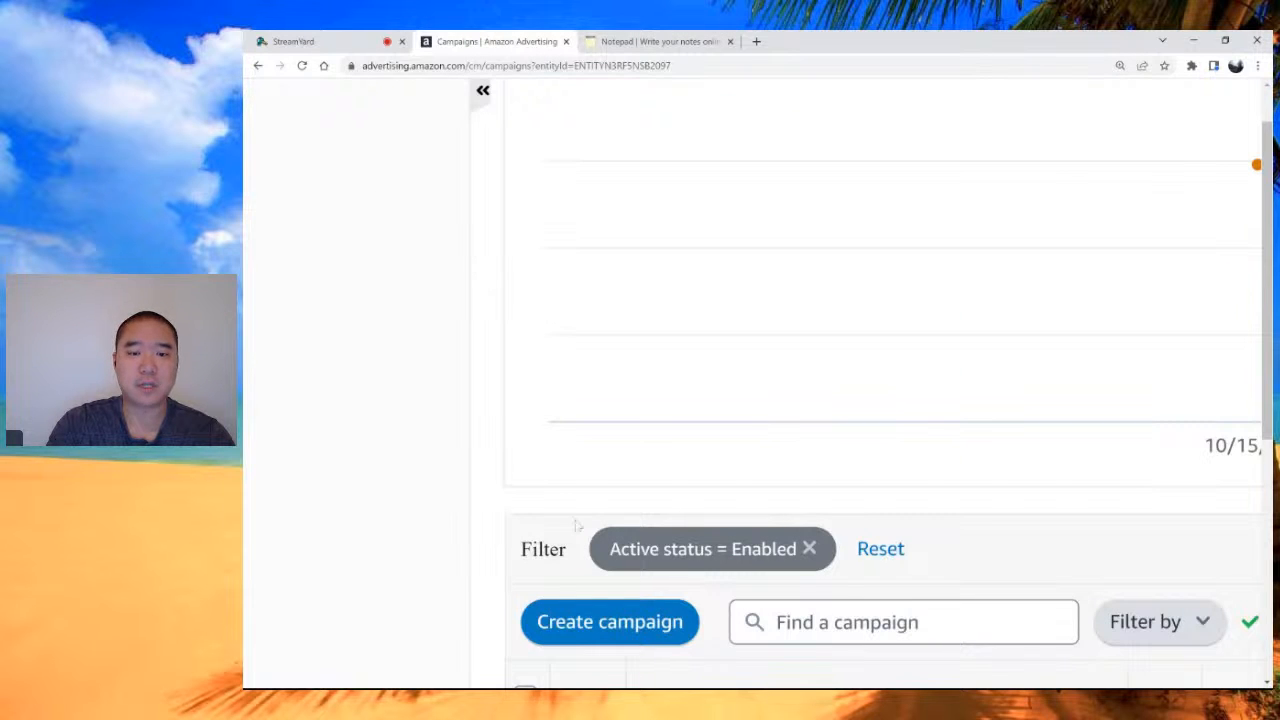
pyautogui.click(605, 634)
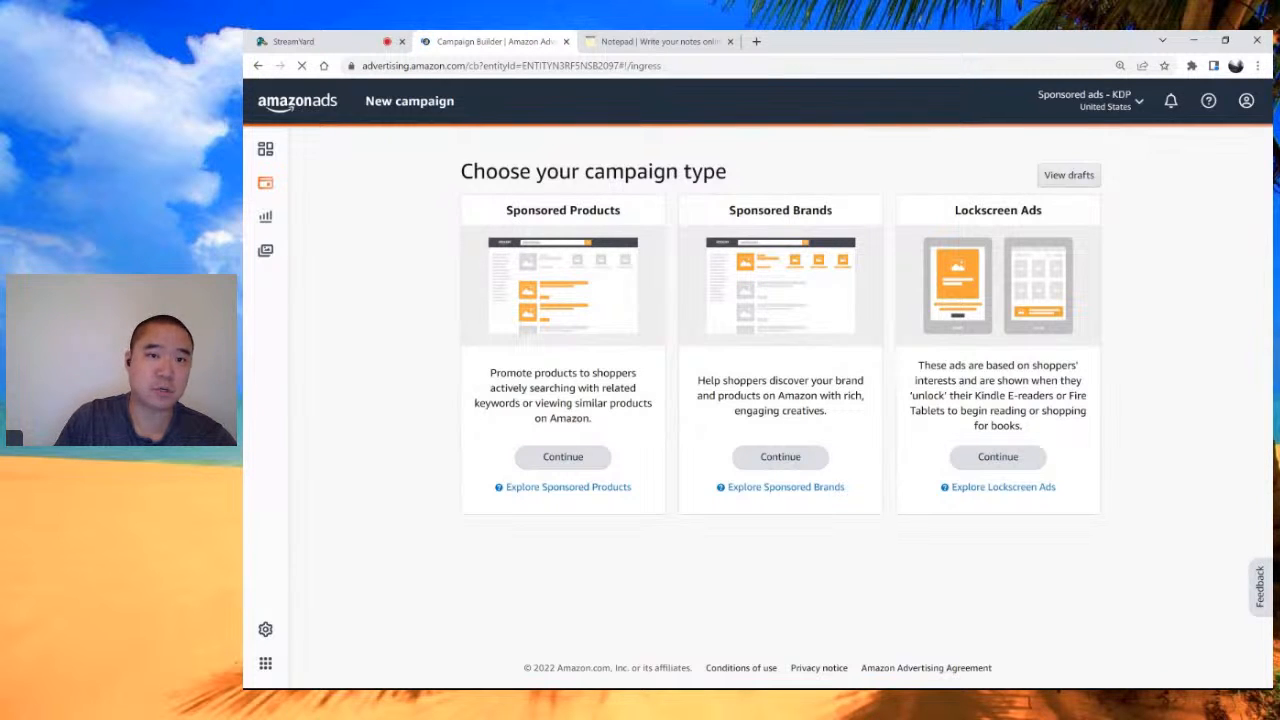
pyautogui.click(569, 462)
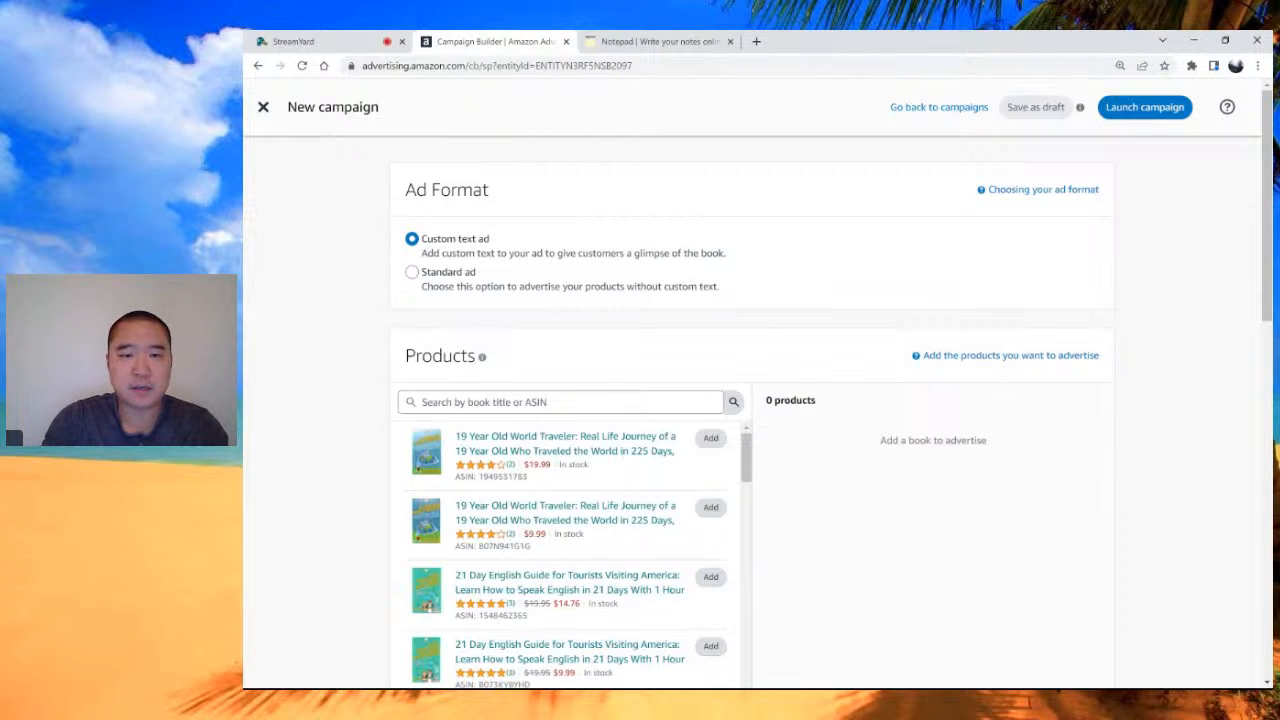
# Step: Search the products to advertise for "HowExpert Guide to Bitcoin" and choose the Standard ad format
pyautogui.write('HowExpert Guide to Bitcoin')
pyautogui.click(733, 402)
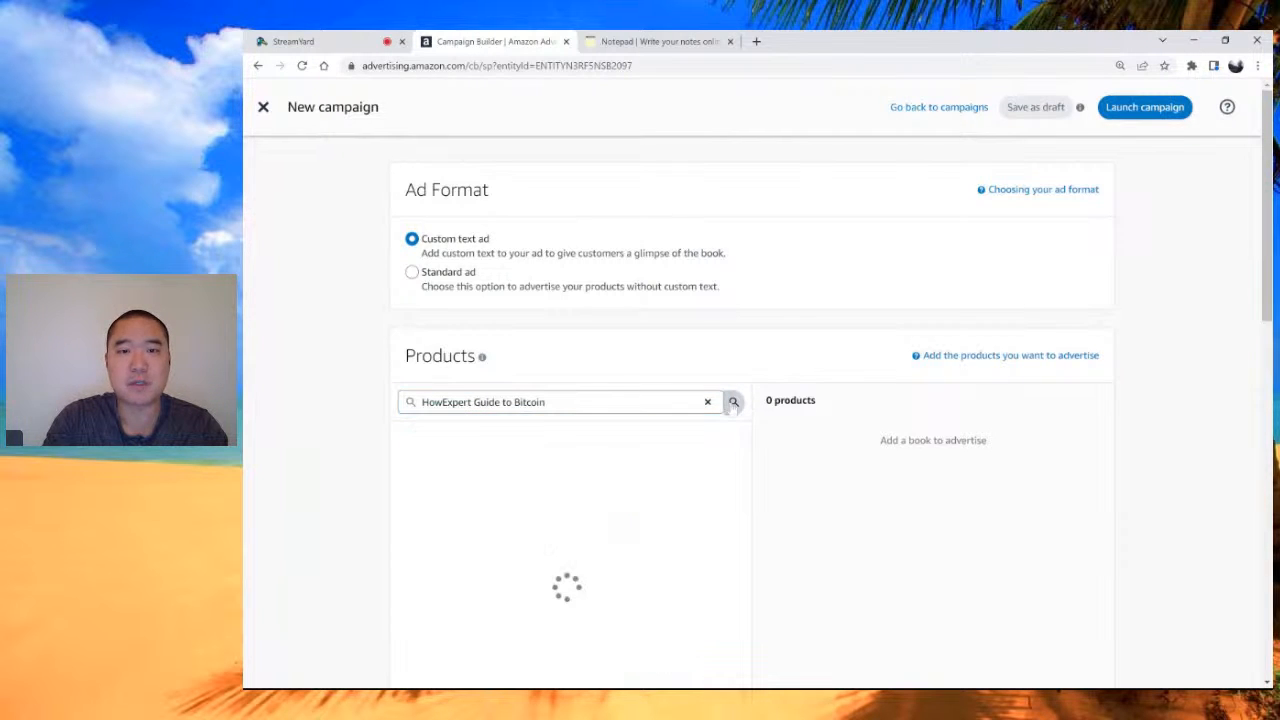
pyautogui.click(418, 288)
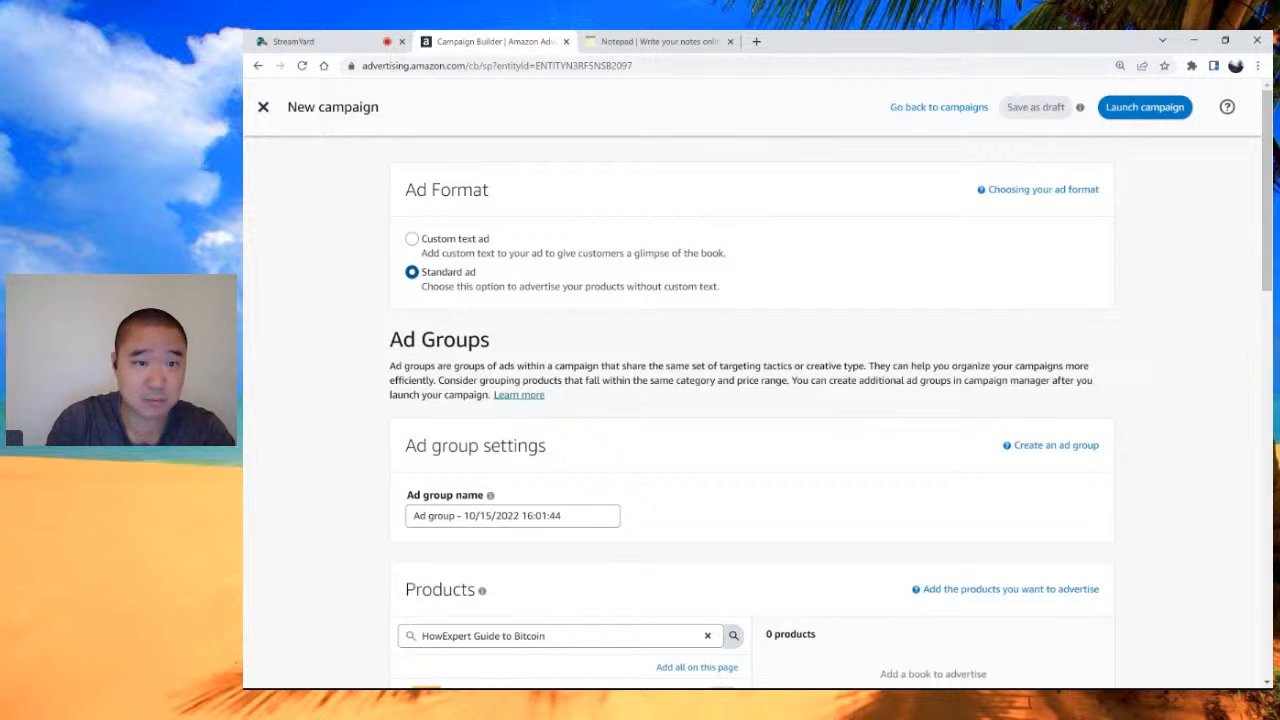
pyautogui.scroll(-1, 377, 375)
pyautogui.scroll(1, 377, 375)
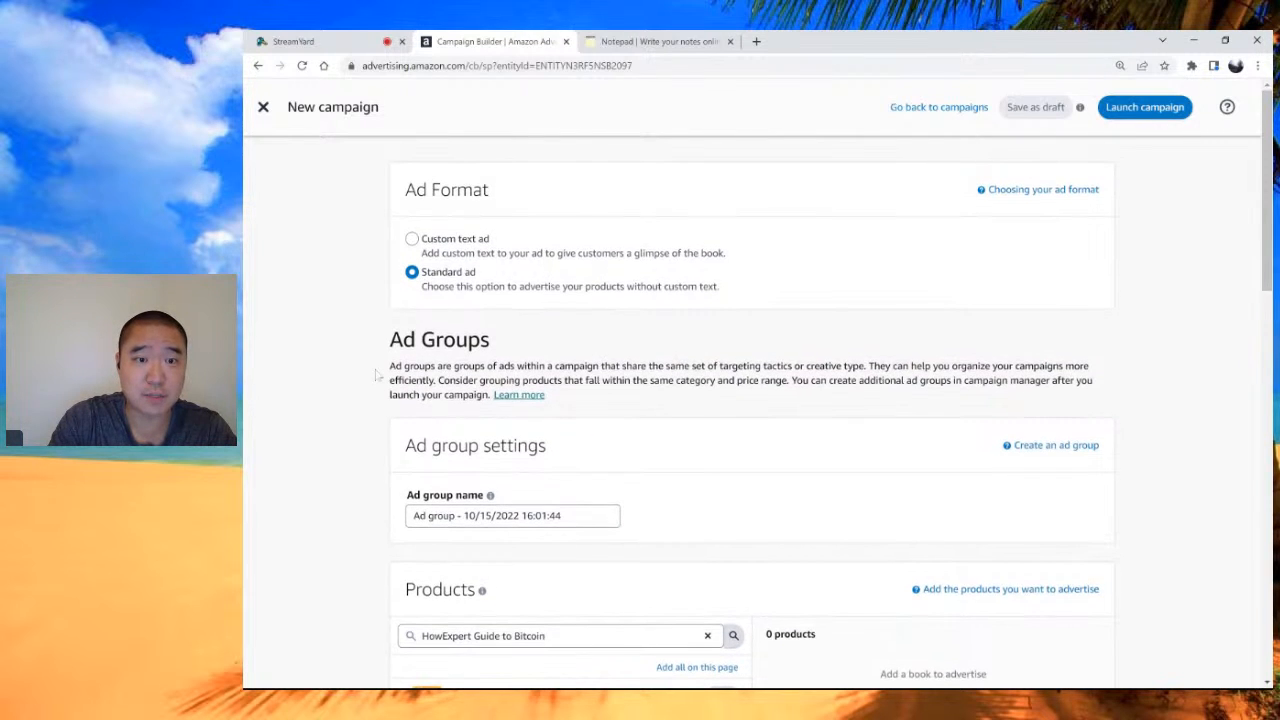
# Step: Name the ad group "Bitcoin Auto Ad Paperback"
pyautogui.moveTo(434, 516); pyautogui.dragTo(562, 516)
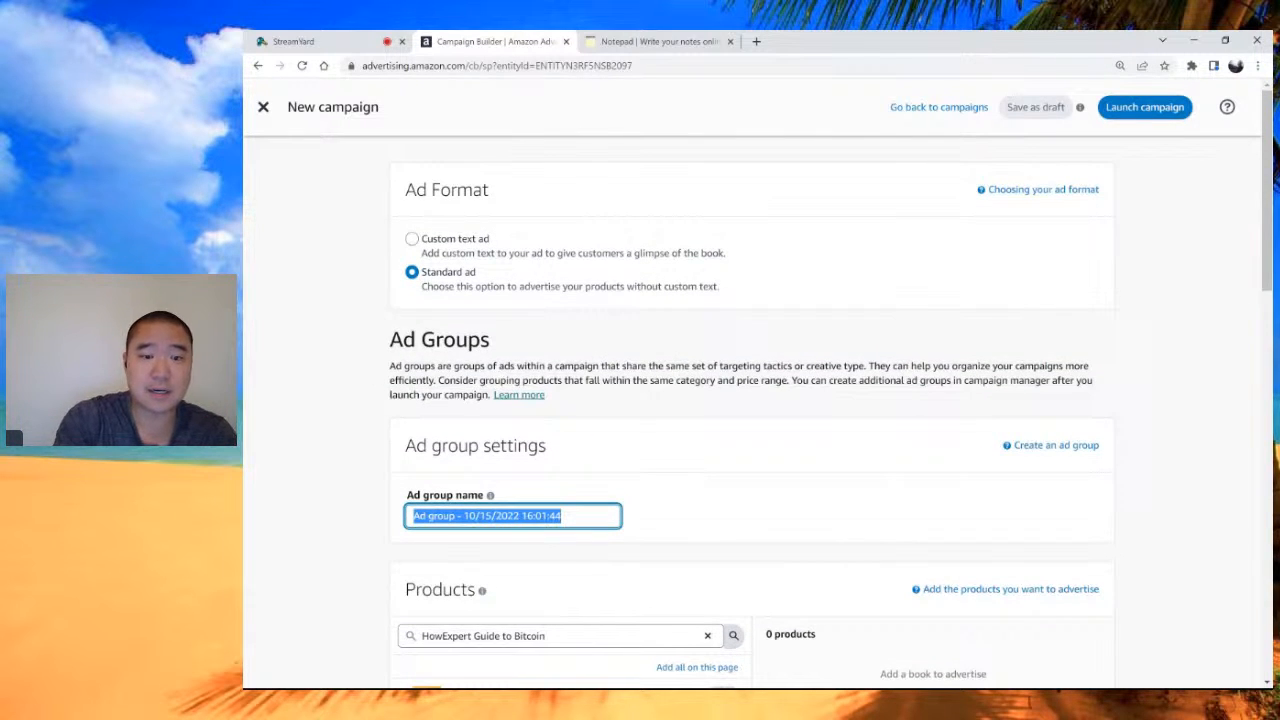
pyautogui.write('Bitc')
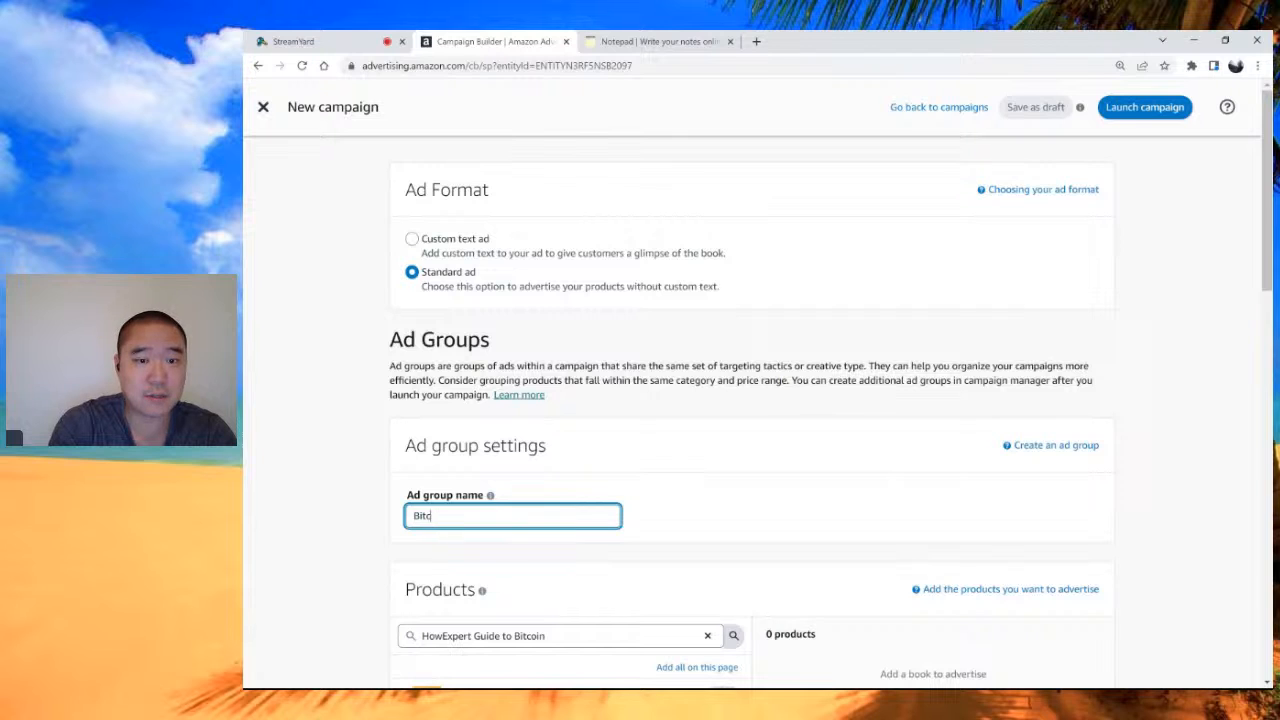
pyautogui.write('oin')
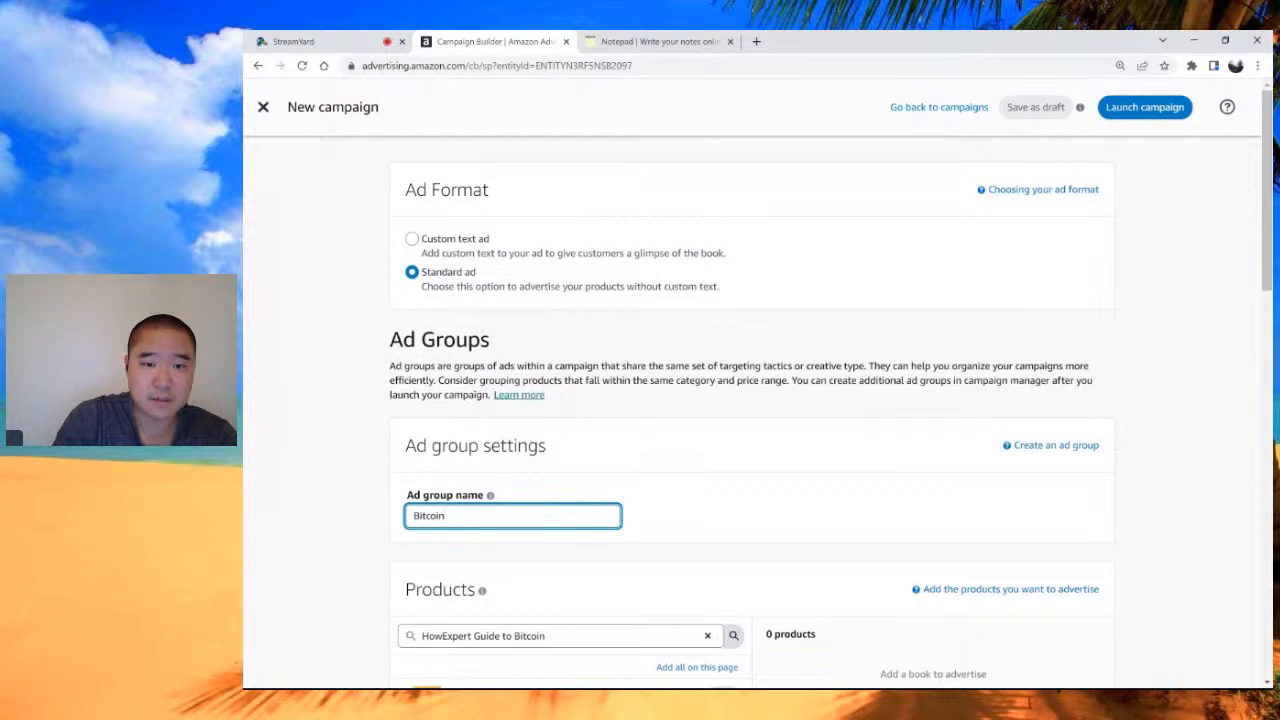
pyautogui.click(478, 550)
pyautogui.tripleClick(496, 516)
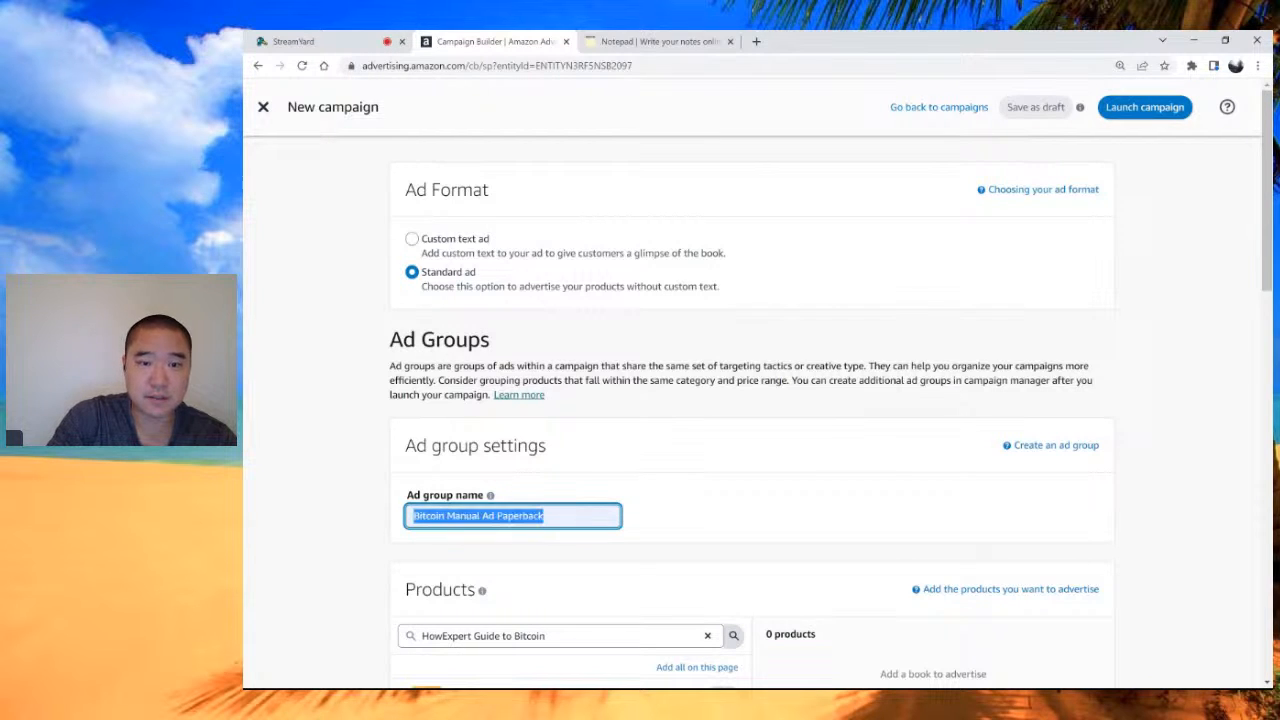
pyautogui.write('B')
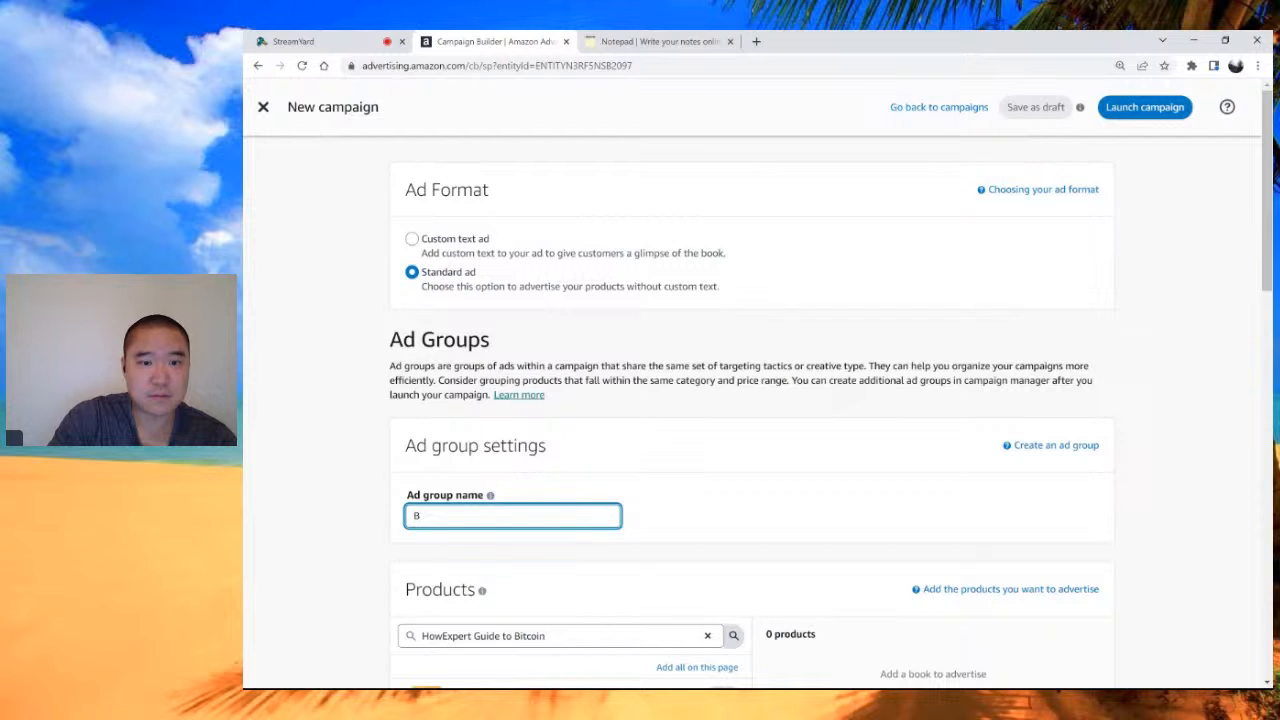
pyautogui.write('itcoin')
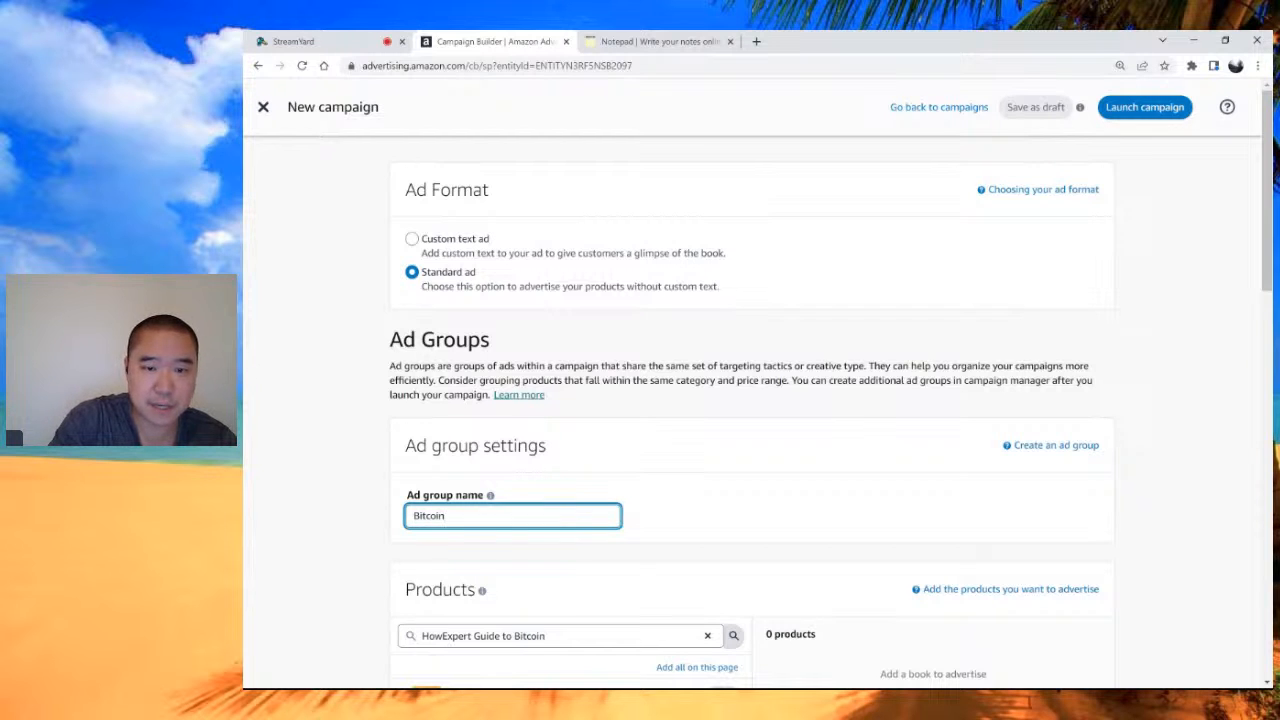
pyautogui.click(507, 550)
pyautogui.doubleClick(462, 516)
pyautogui.write('Au')
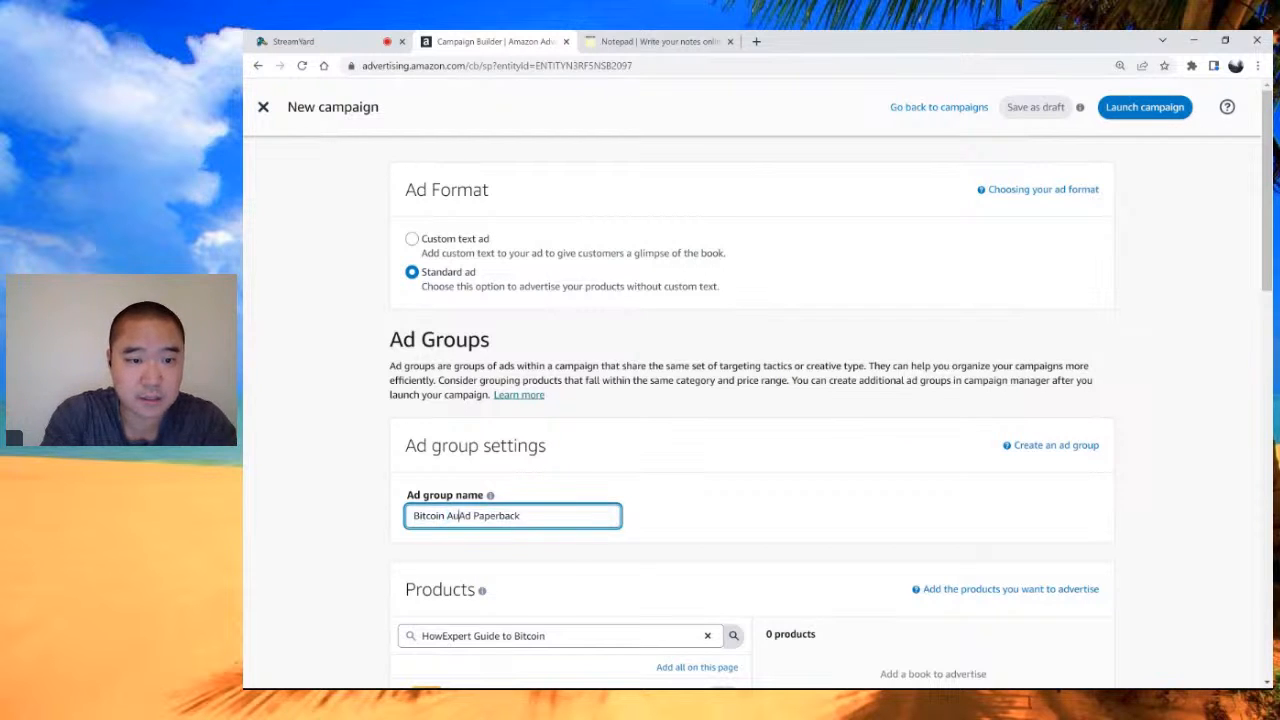
pyautogui.write('to')
# Step: Add the $19.99 edition of HowExpert Guide to Bitcoin to the advertised products
pyautogui.scroll(-1, 338, 542)
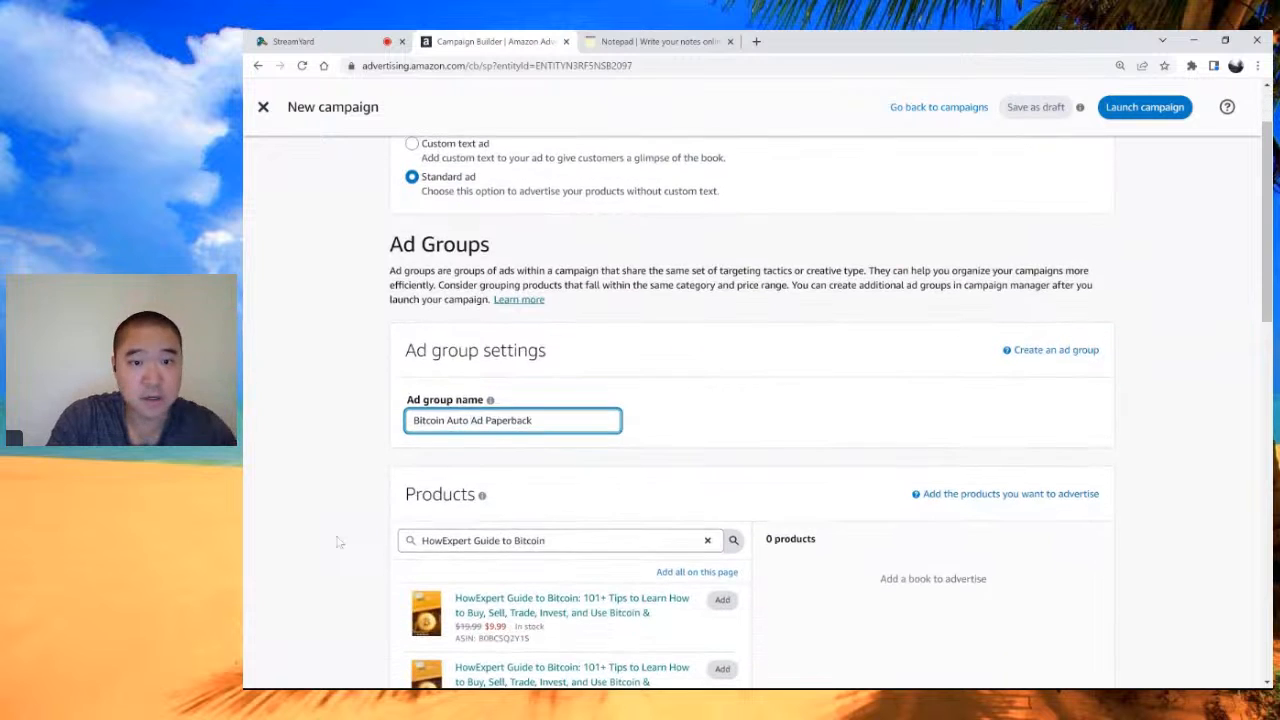
pyautogui.scroll(-1, 330, 450)
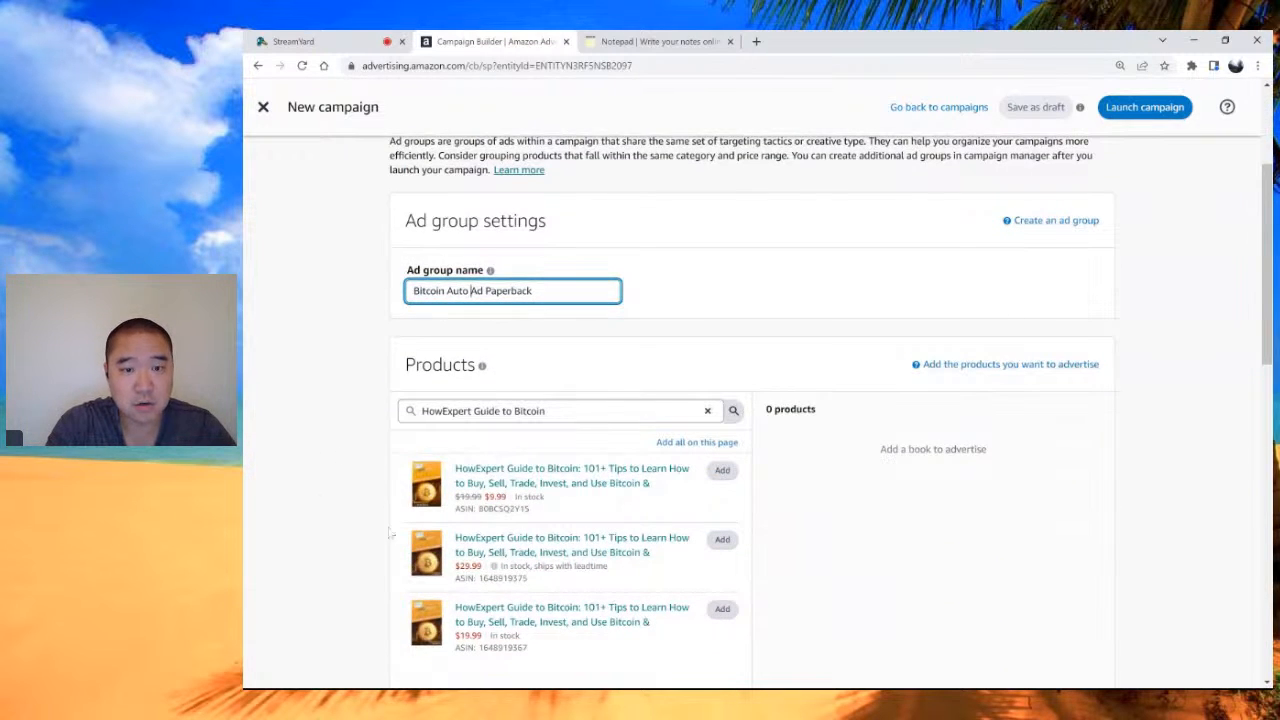
pyautogui.scroll(2, 334, 420)
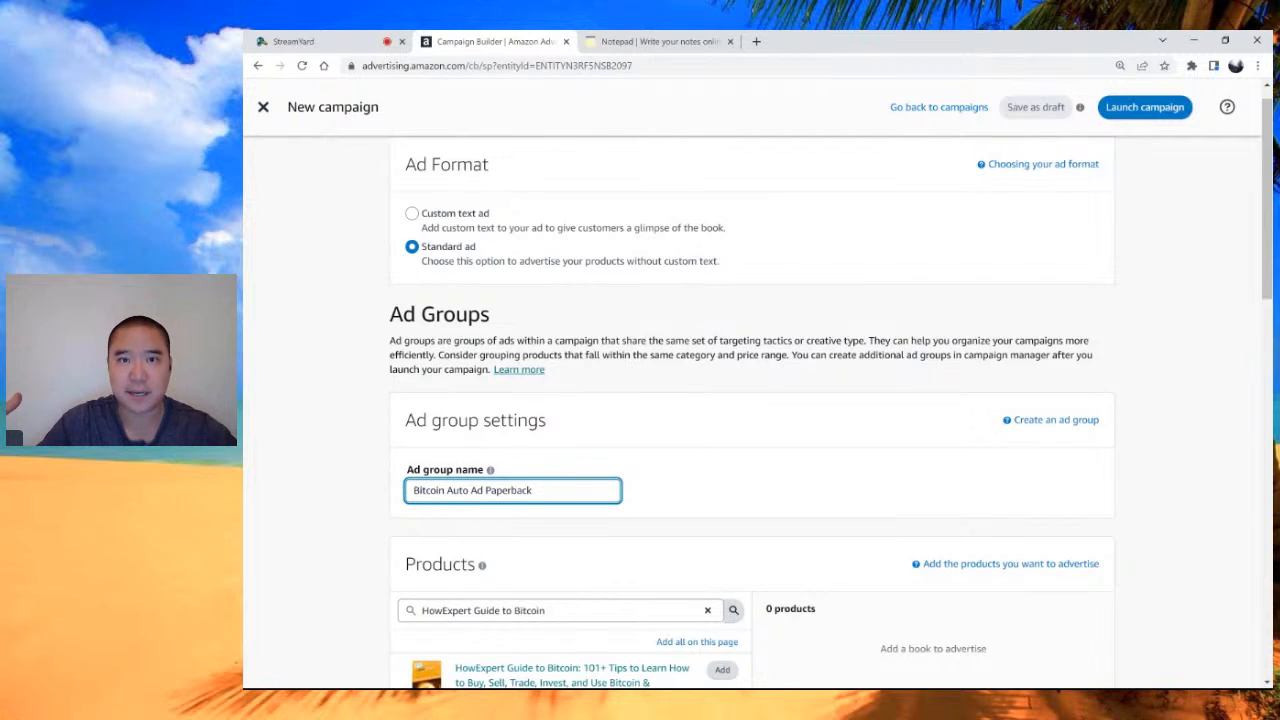
pyautogui.scroll(-3, 750, 400)
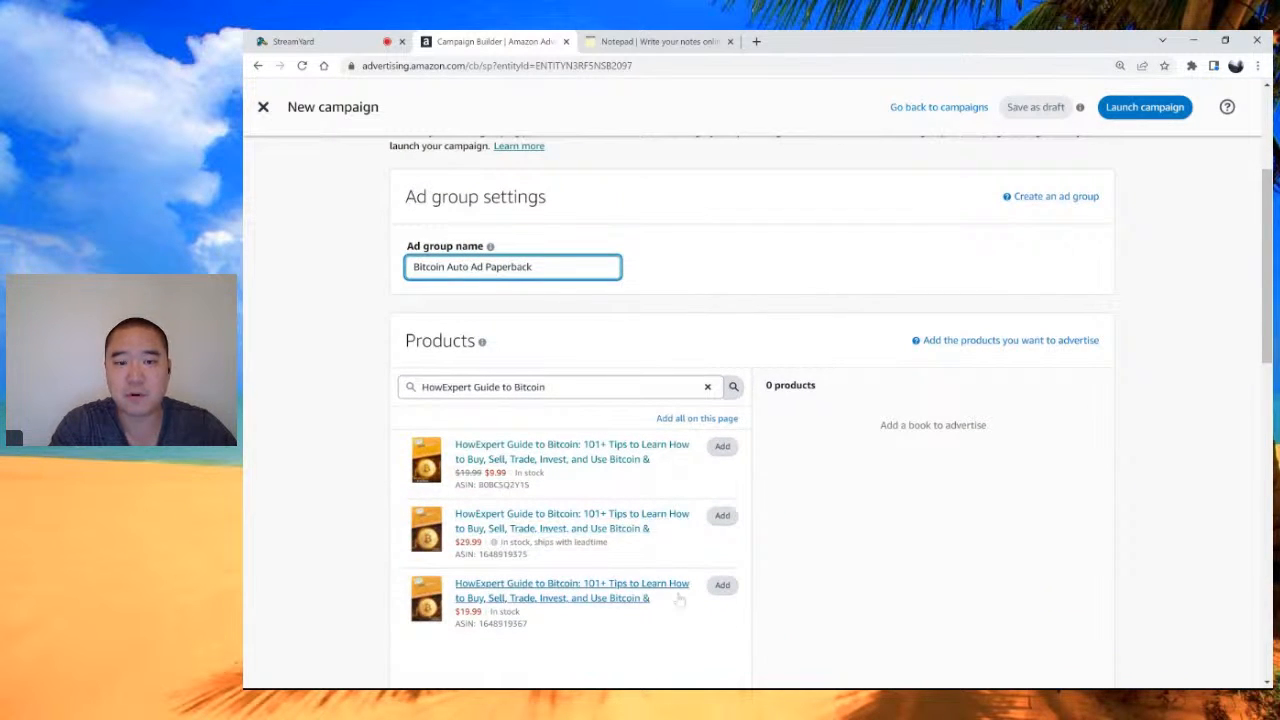
pyautogui.click(721, 587)
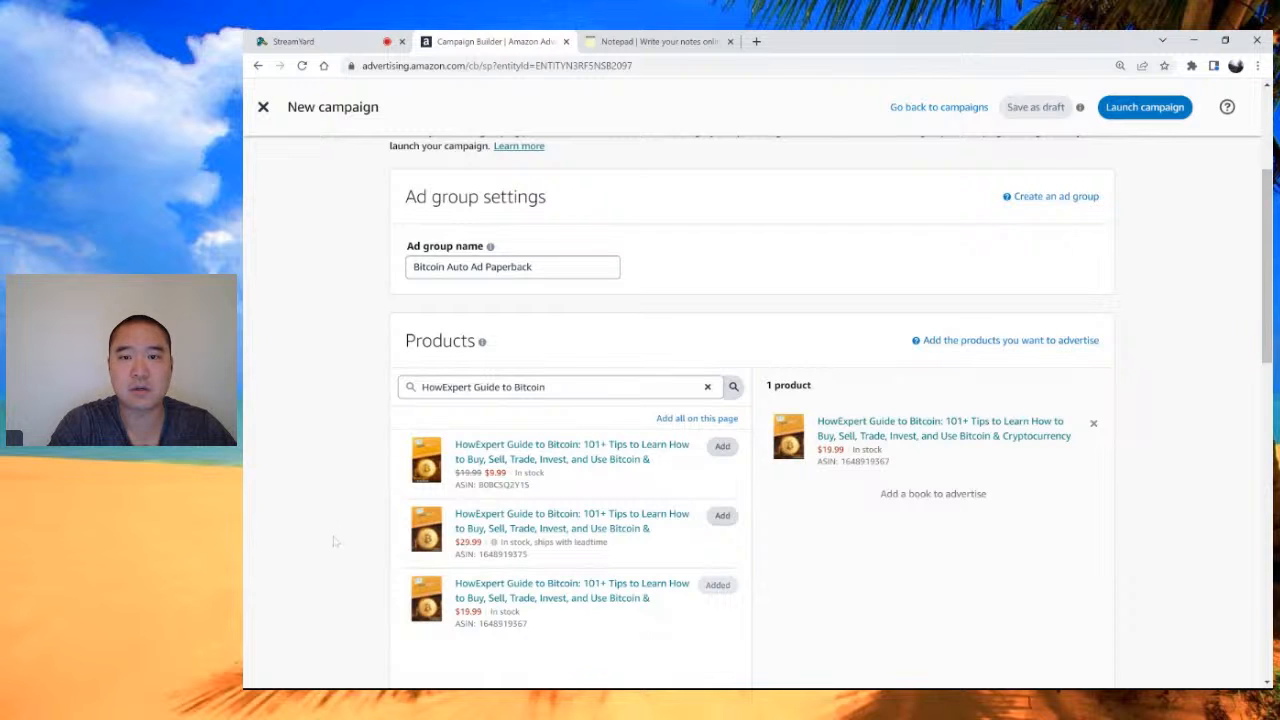
# Step: Set the default bid for automatic targeting to $0.10
pyautogui.scroll(-2, 336, 541)
pyautogui.scroll(-3, 336, 541)
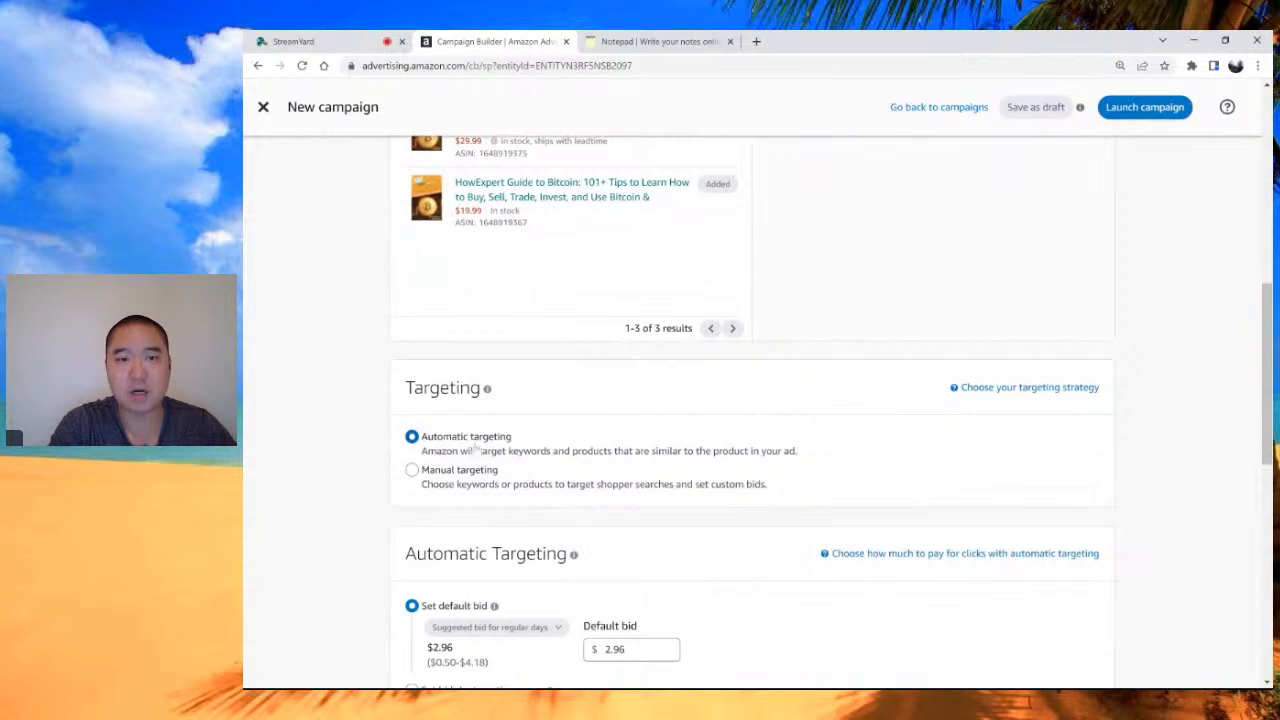
pyautogui.scroll(-2, 392, 533)
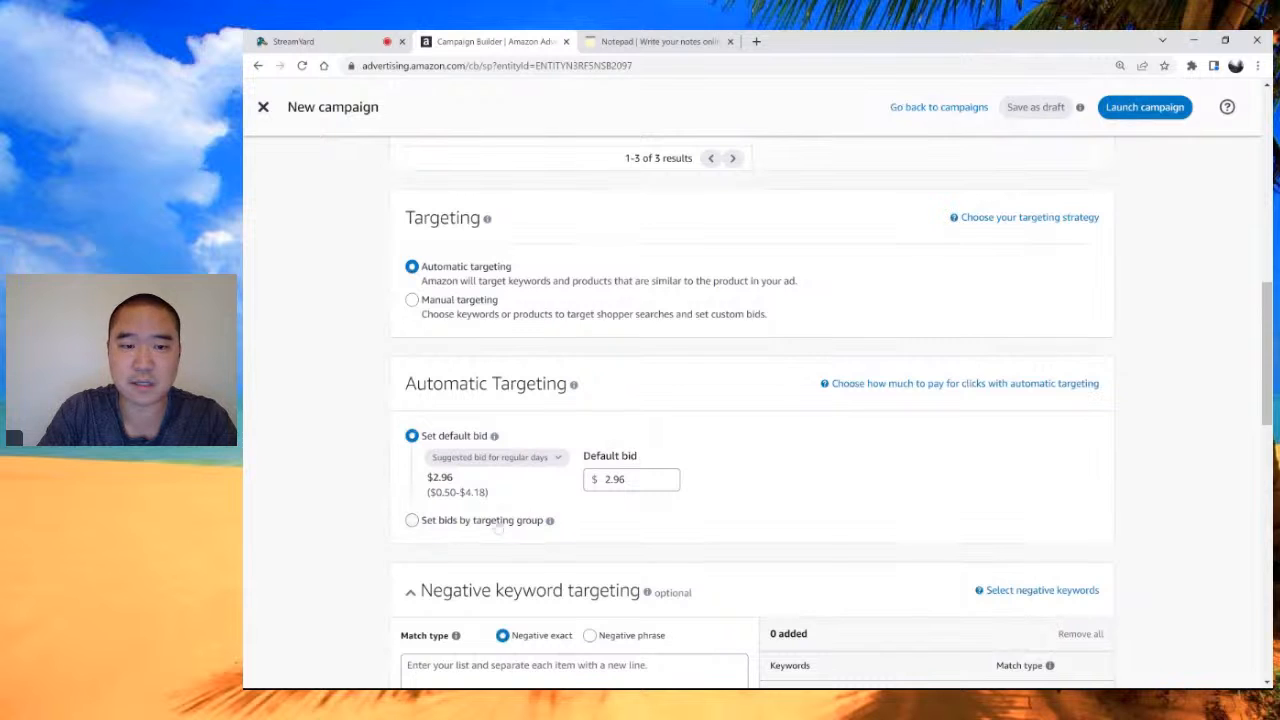
pyautogui.moveTo(640, 481); pyautogui.dragTo(569, 491)
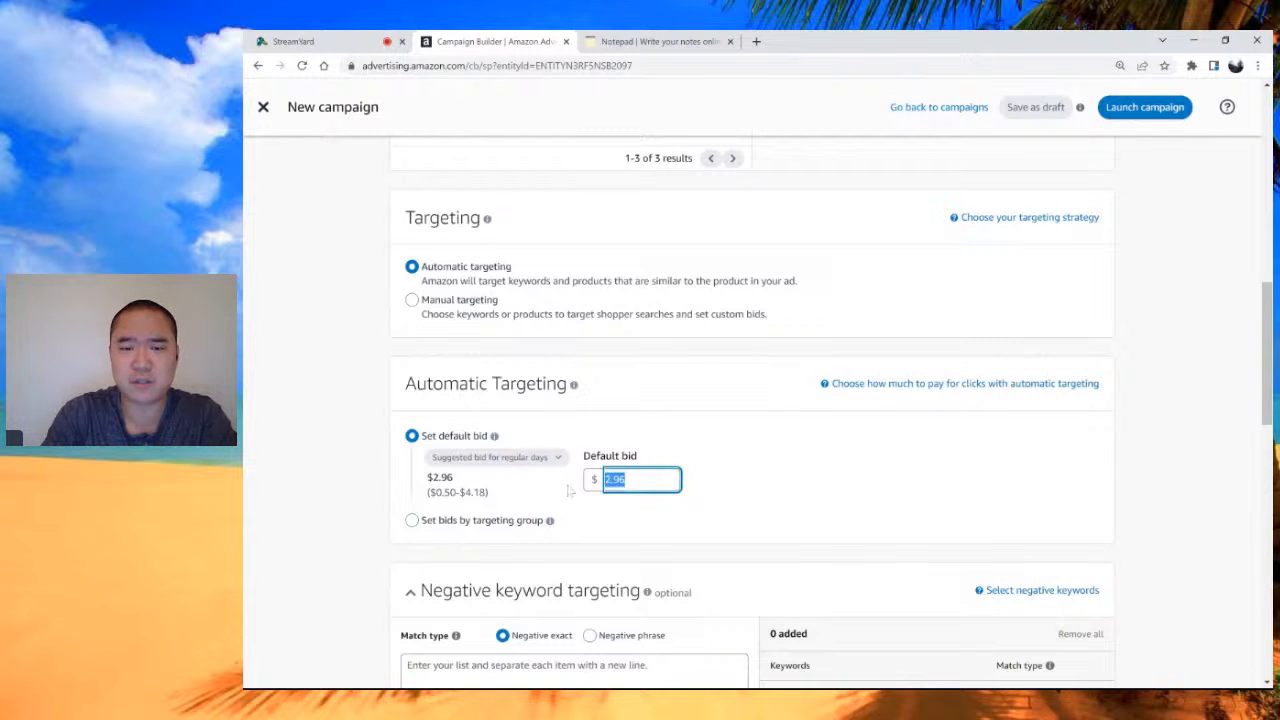
pyautogui.write('0.02')
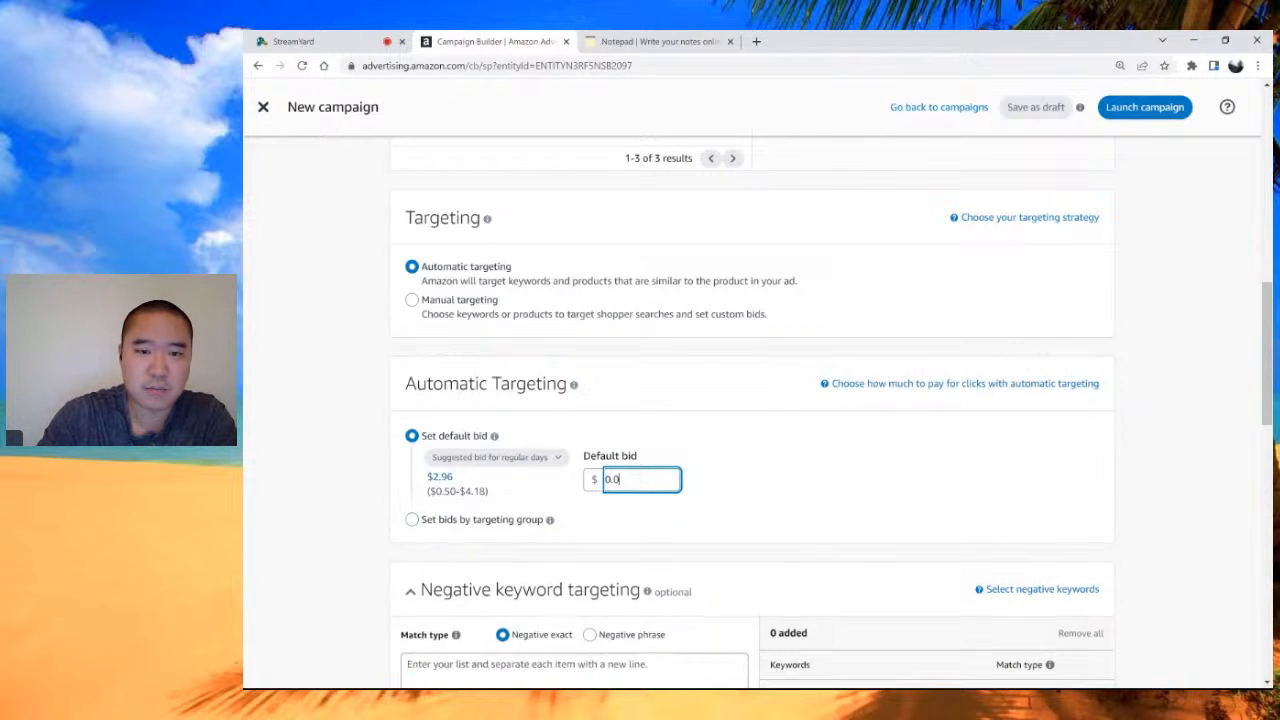
pyautogui.press('BackSpace')
pyautogui.press('BackSpace')
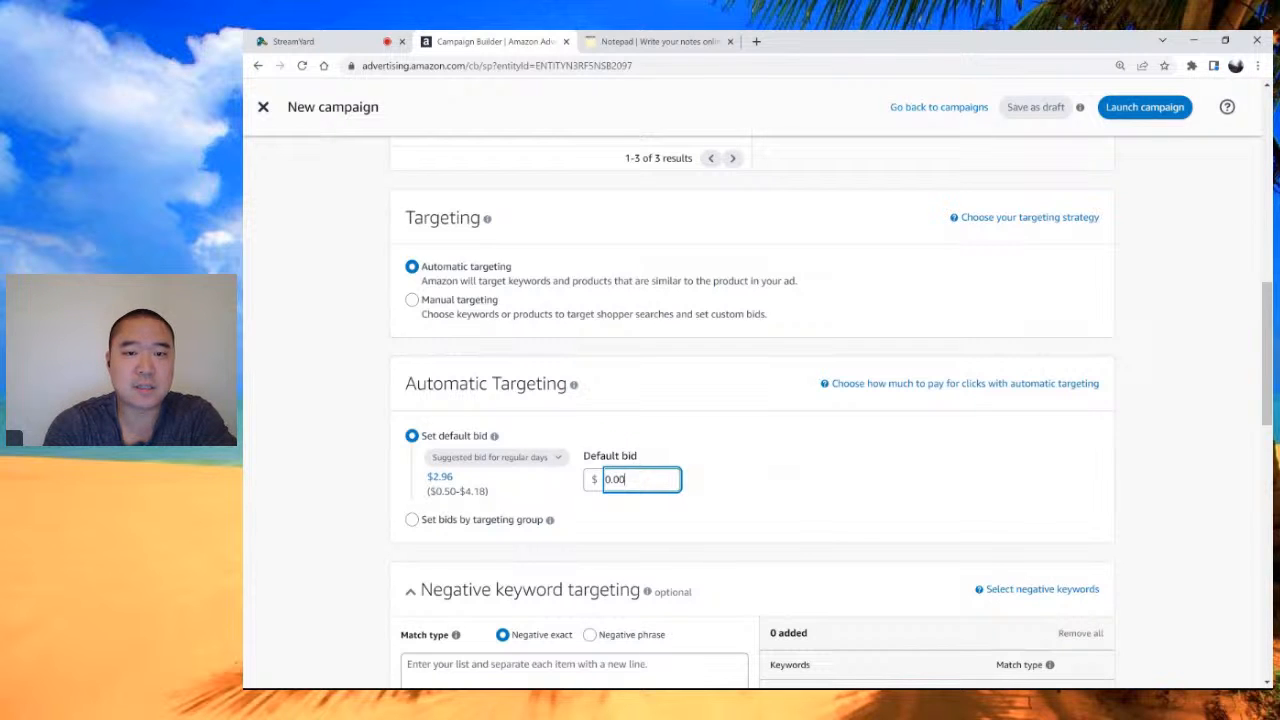
pyautogui.write('00')
pyautogui.press('BackSpace')
pyautogui.press('BackSpace')
pyautogui.write('10')
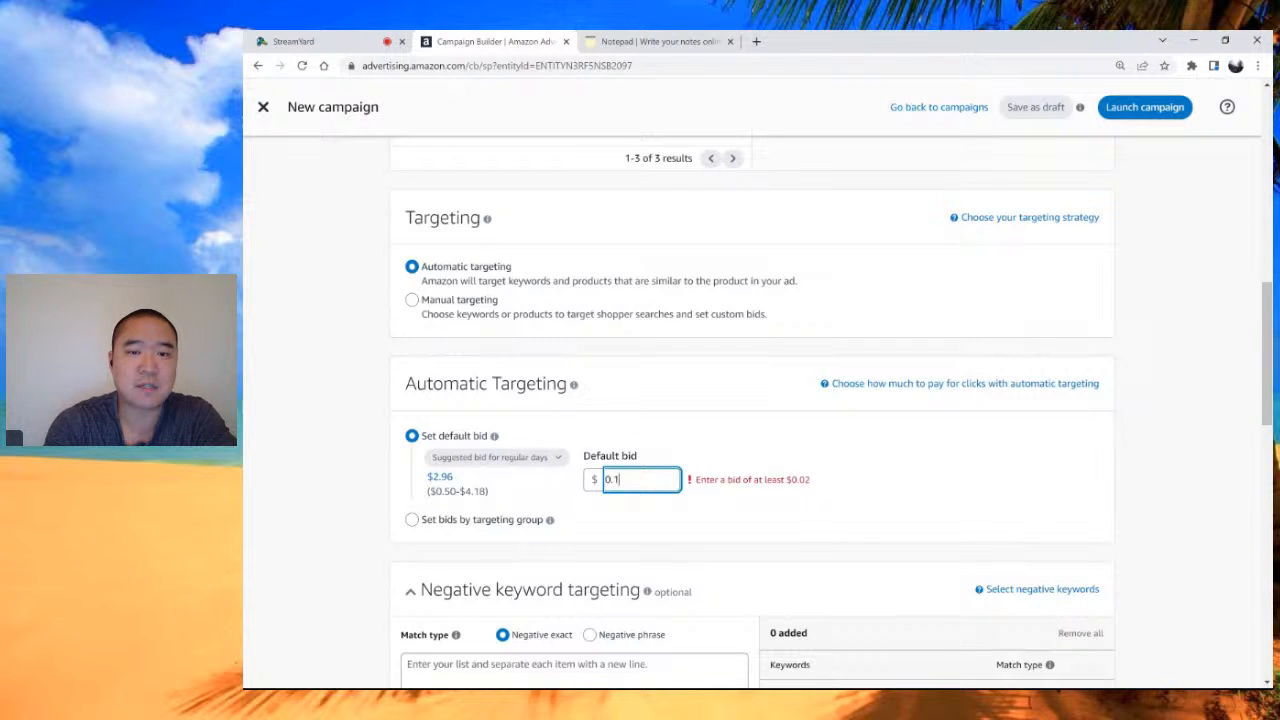
# Step: Try default bids of $0.20, $0.10, $0.11 and $0.12 in turn for automatic targeting
pyautogui.press('BackSpace')
pyautogui.write('20')
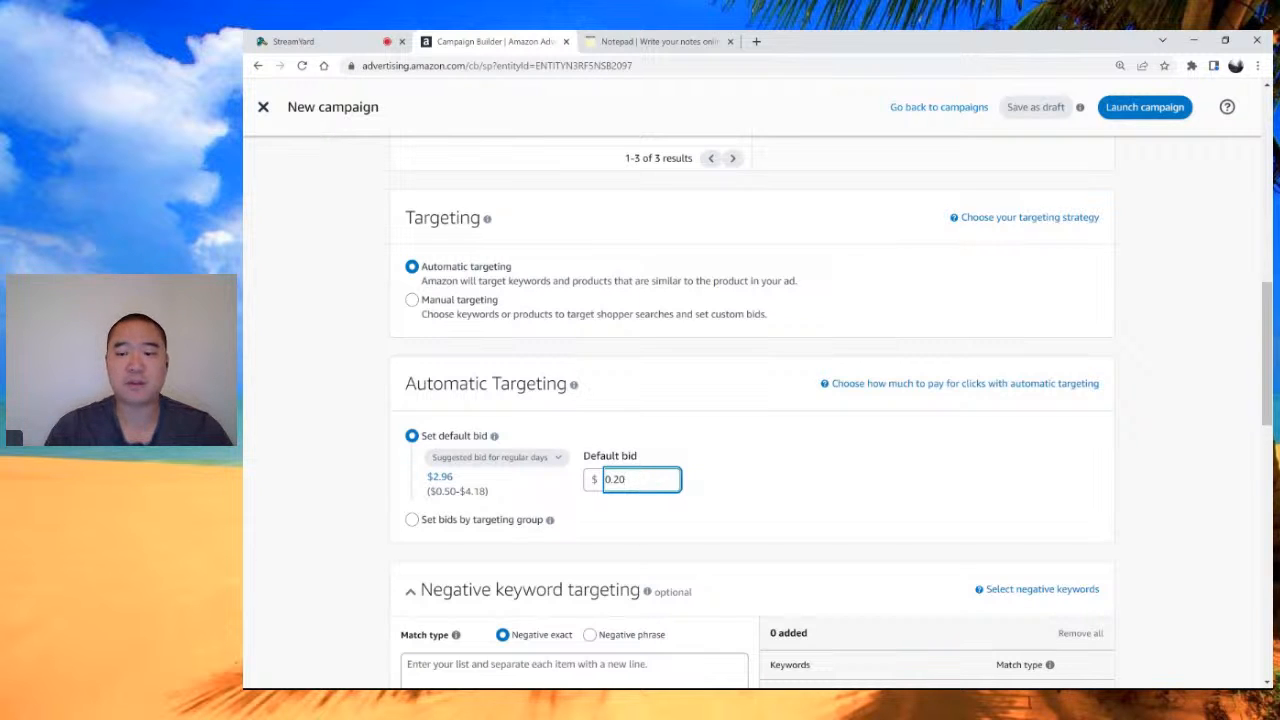
pyautogui.press('BackSpace')
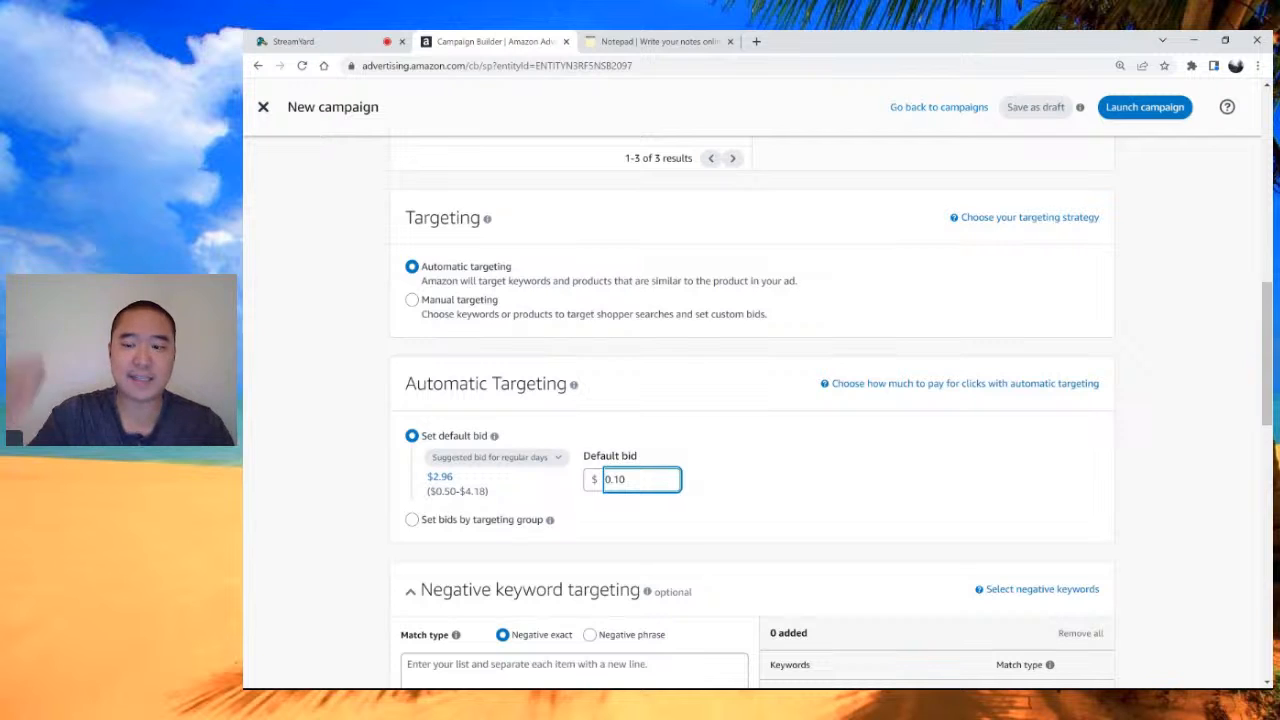
pyautogui.hotkey('shift', 'Left')
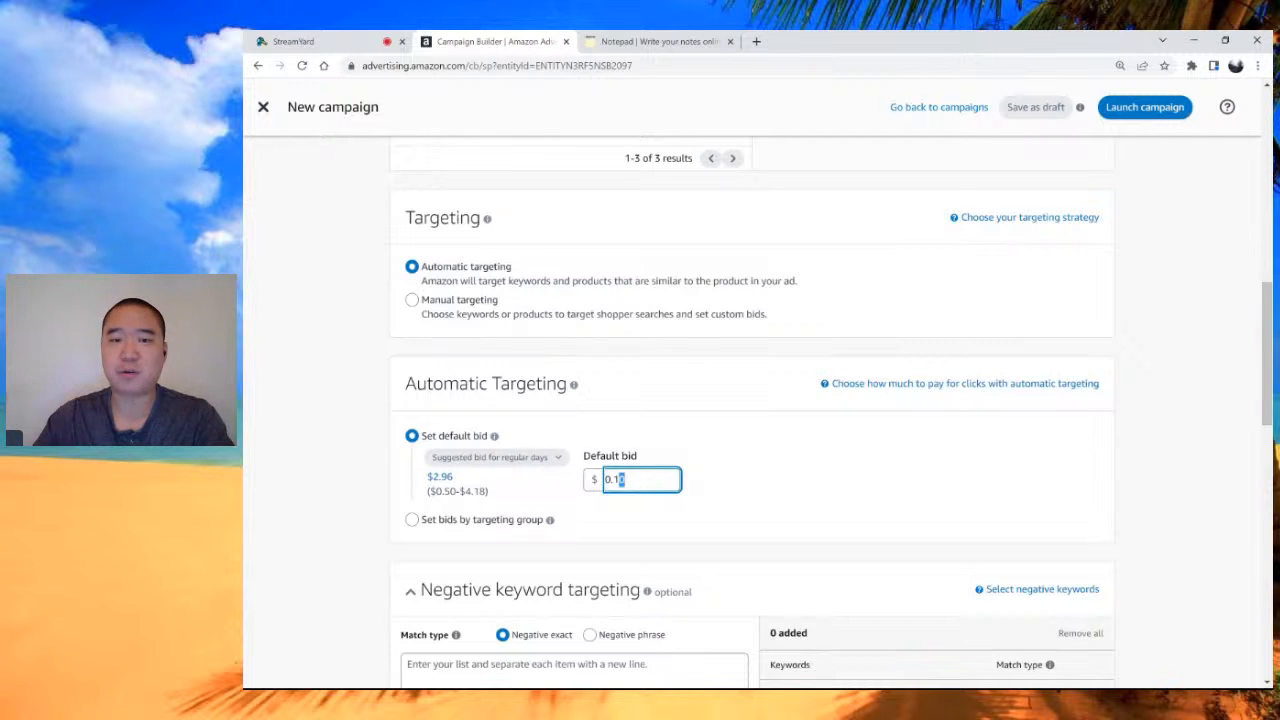
pyautogui.write('1')
pyautogui.hotkey('shift', 'Left')
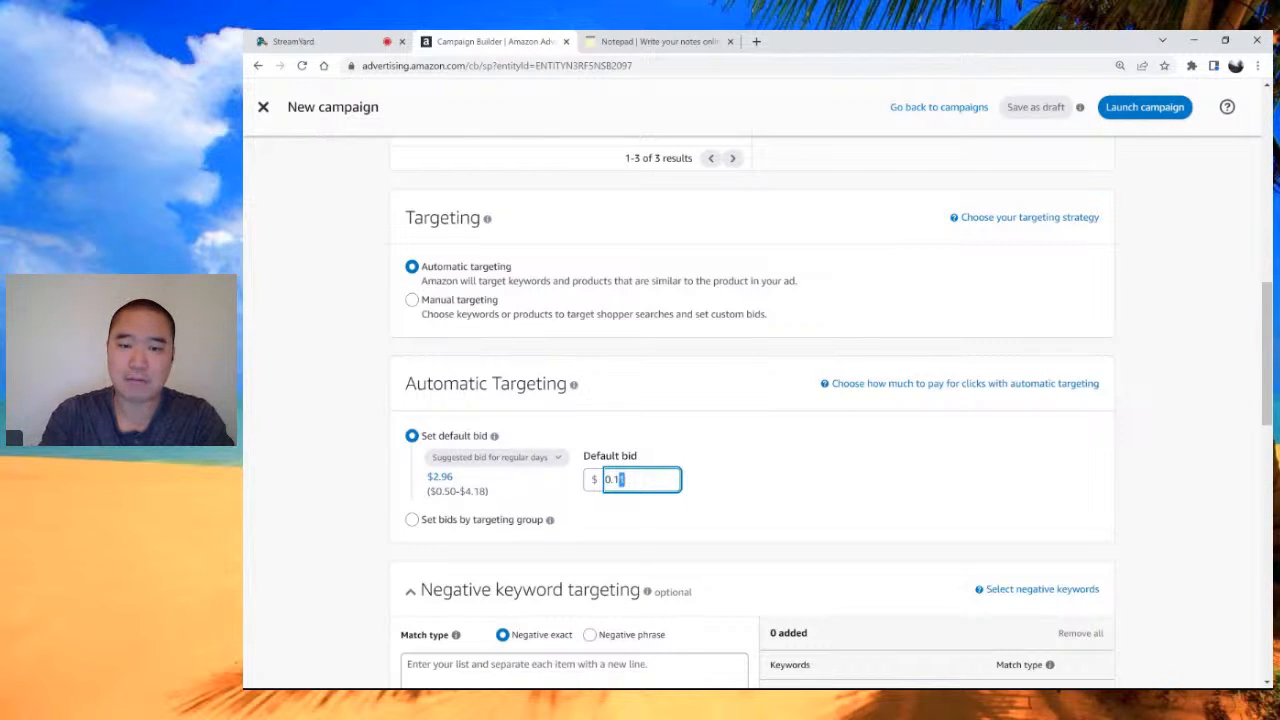
pyautogui.write('2')
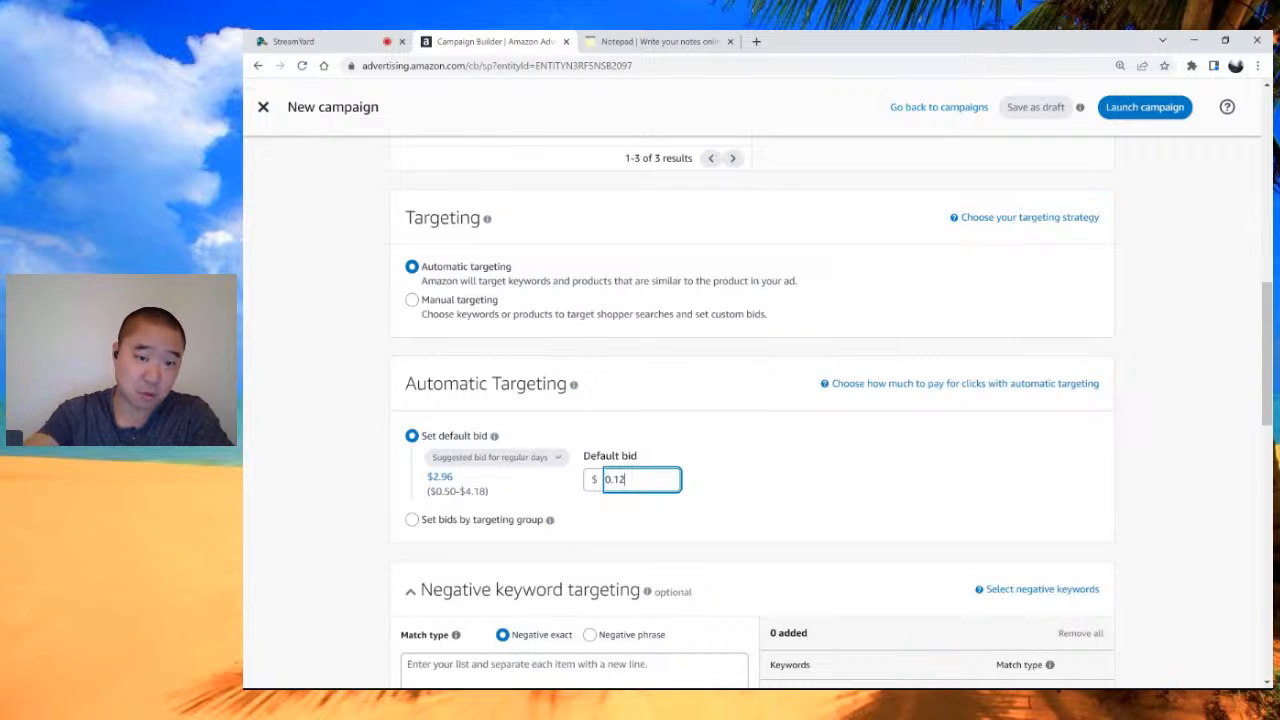
# Step: Replace the whole default bid with $0.10
pyautogui.hotkey('shift', 'Left')
pyautogui.hotkey('shift', 'Left')
pyautogui.hotkey('shift', 'Left')
pyautogui.hotkey('shift', 'Left')
pyautogui.write('0')
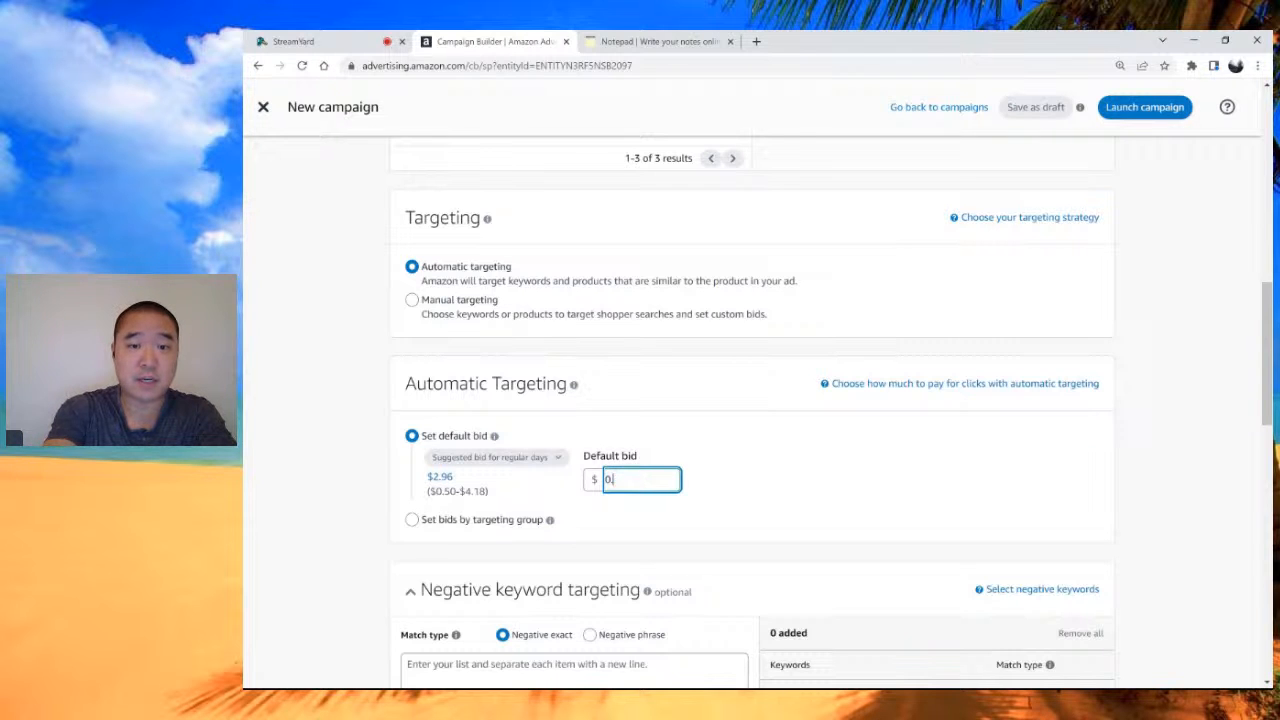
pyautogui.write('.10')
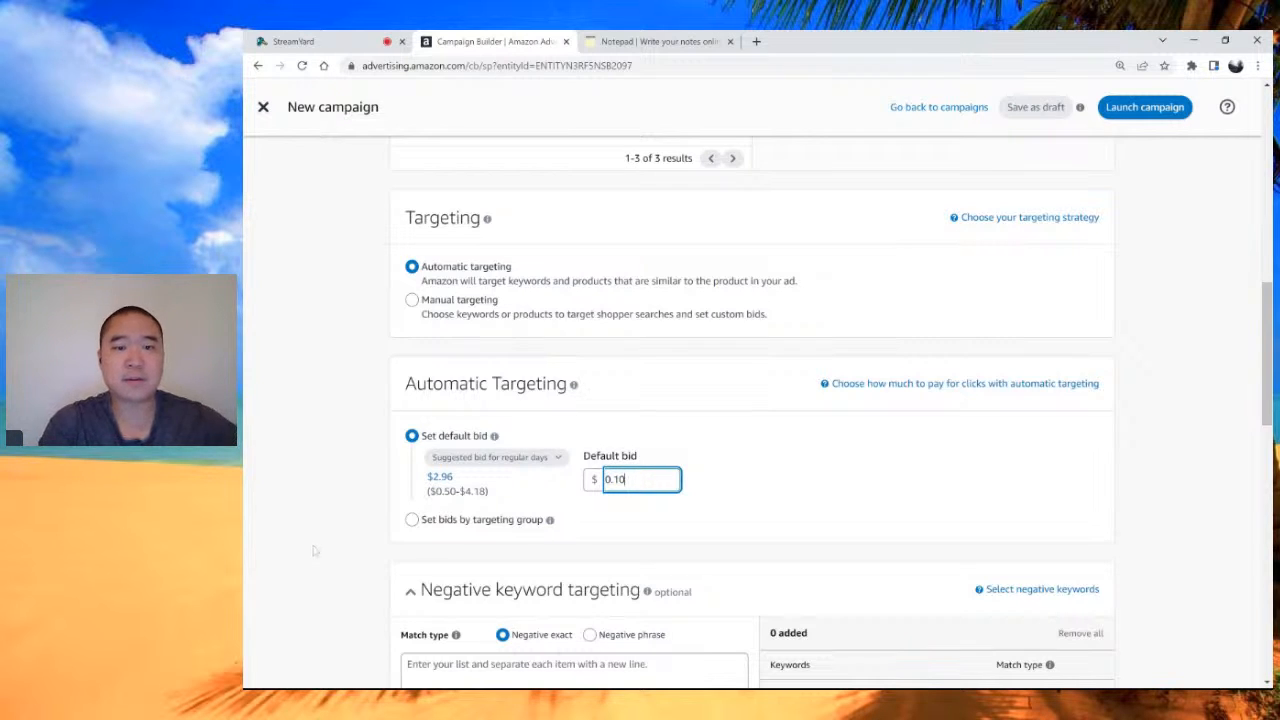
# Step: Try a default bid of $0.02 for automatic targeting and return it to $0.10
pyautogui.scroll(-3, 313, 551)
pyautogui.scroll(-1, 313, 551)
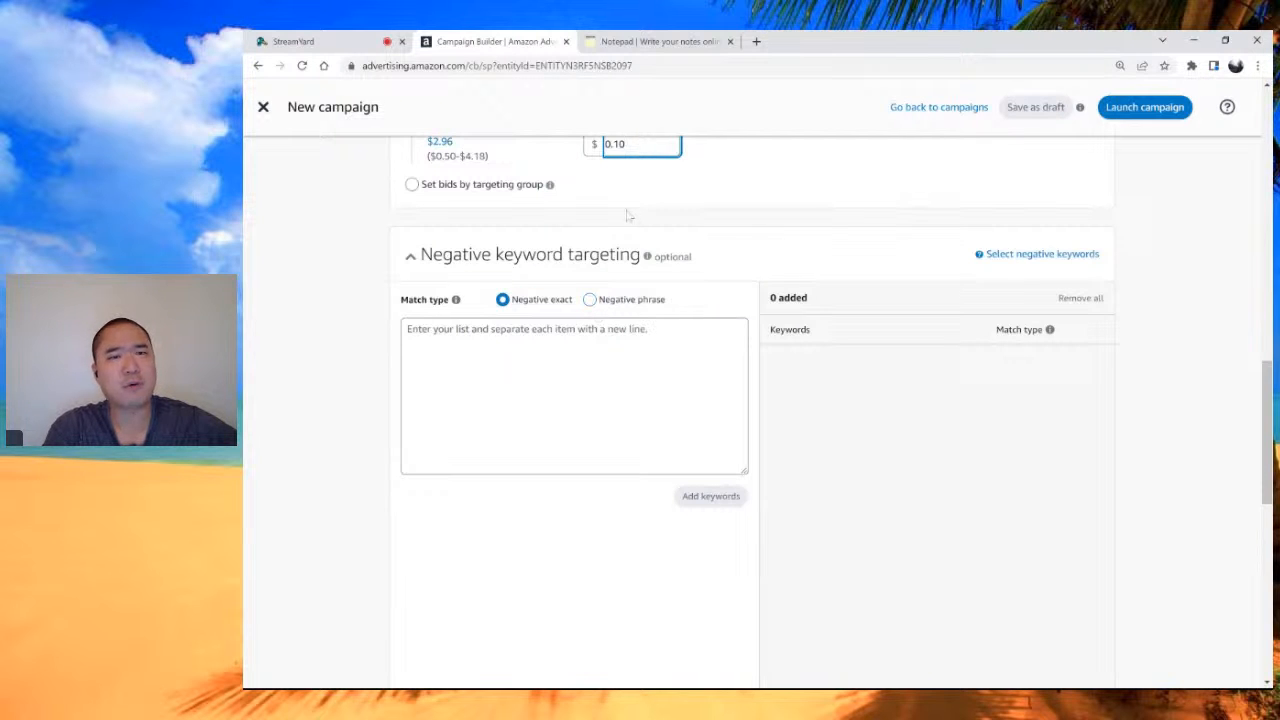
pyautogui.hotkey('shift', 'Left')
pyautogui.hotkey('shift', 'Left')
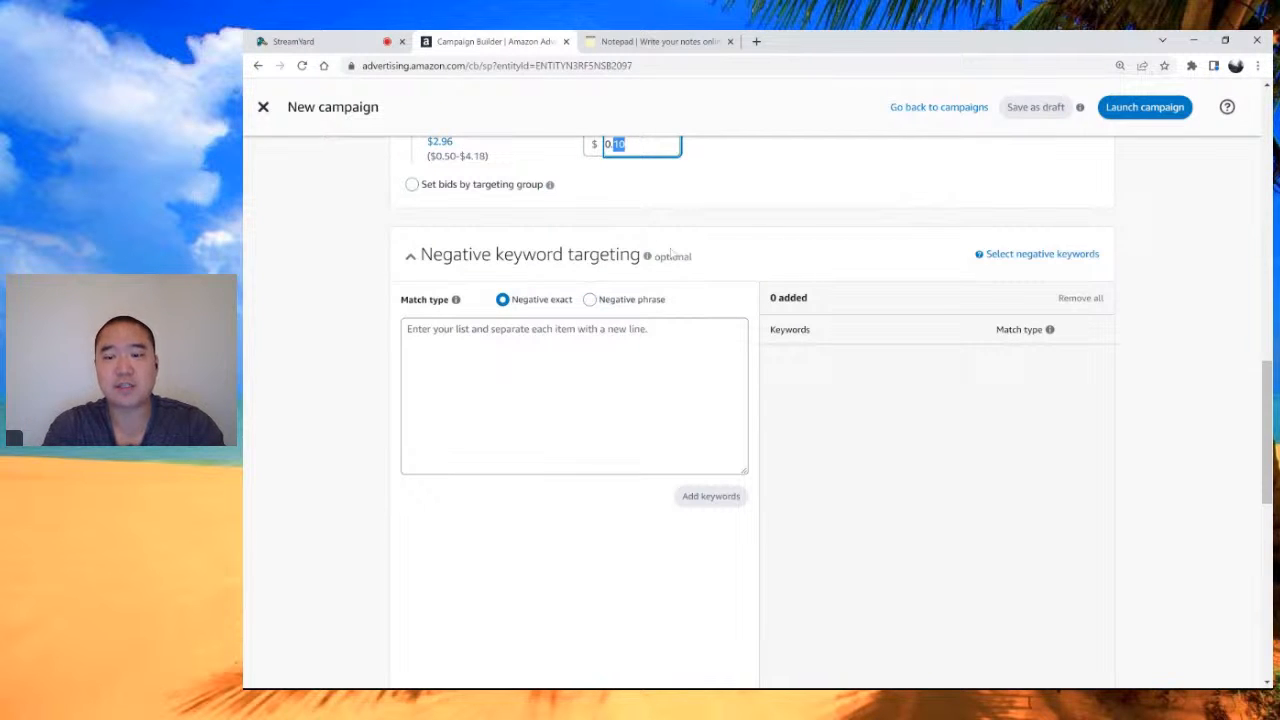
pyautogui.write('0')
pyautogui.scroll(1, 752, 400)
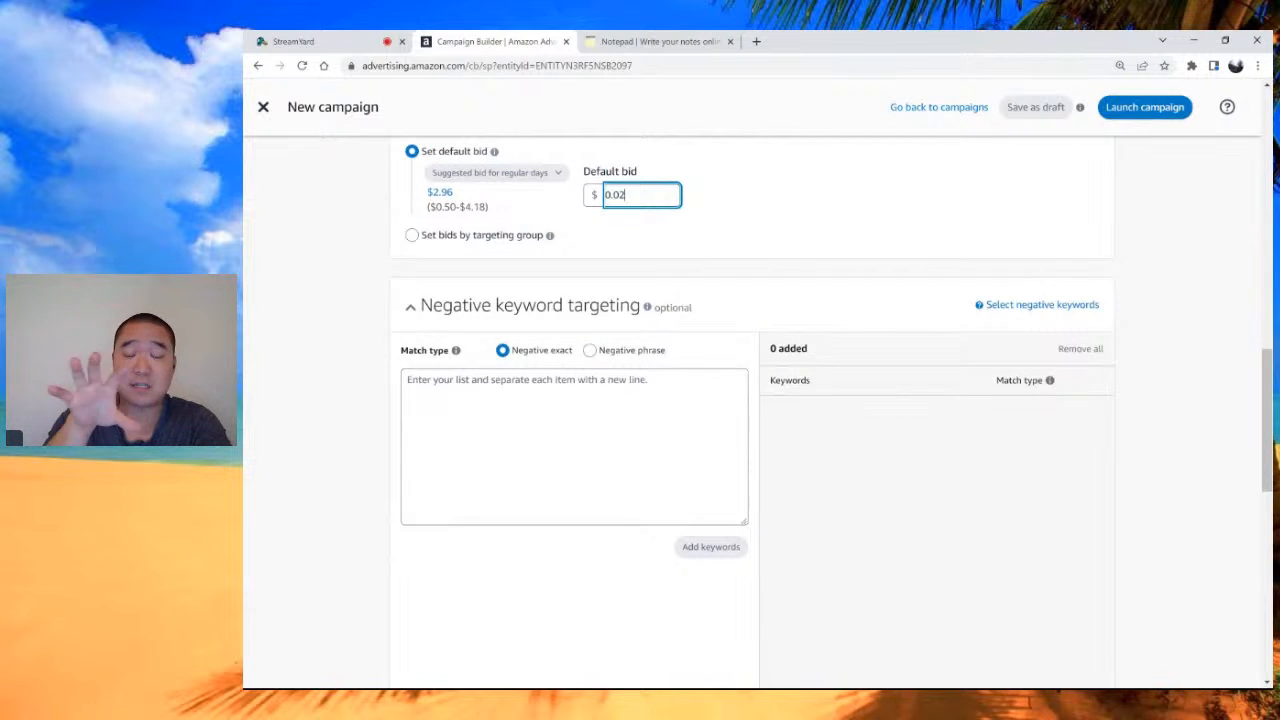
pyautogui.hotkey('shift', 'Left')
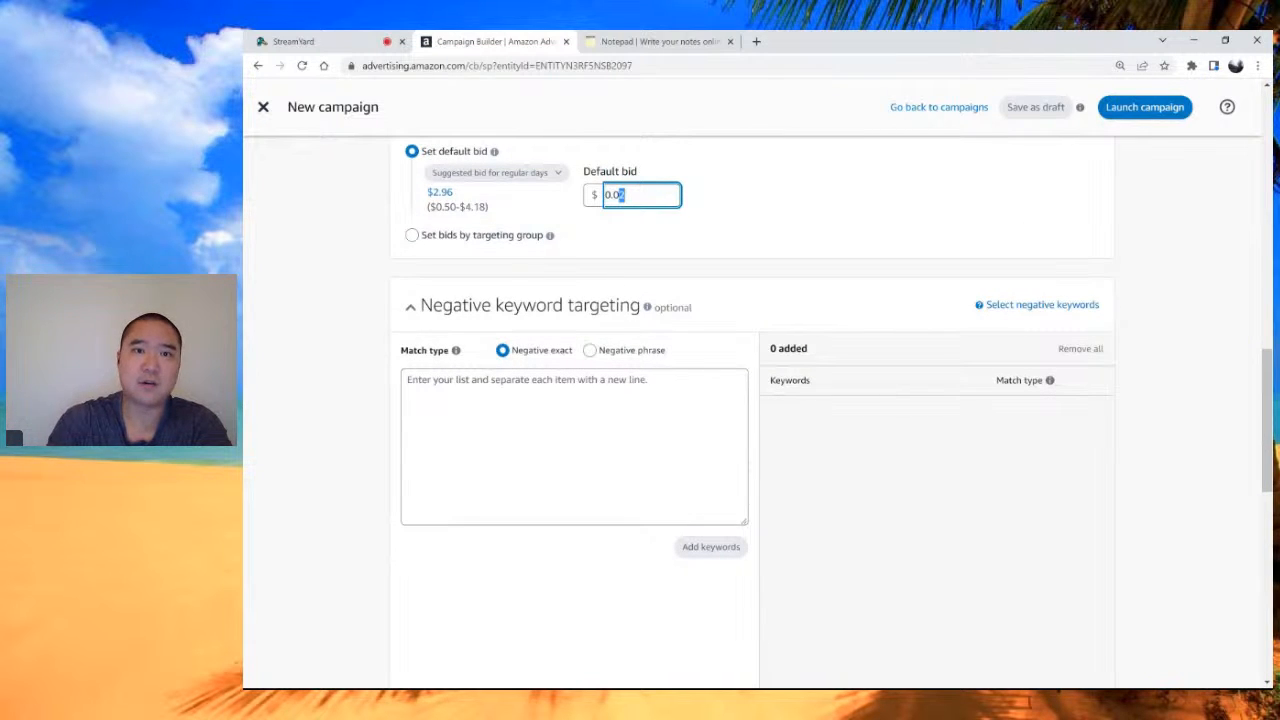
pyautogui.write('0.10')
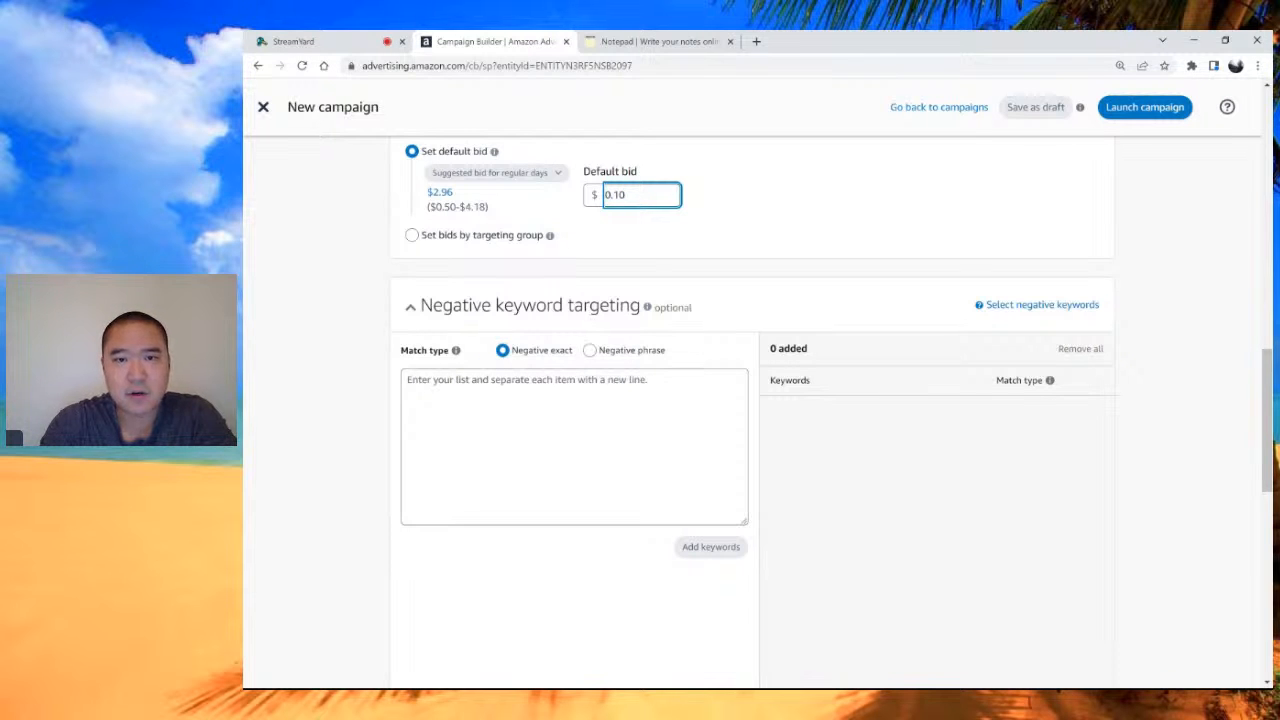
# Step: Name the campaign HowExpert Guide to Bitcoin in the campaign settings
pyautogui.scroll(-5, 645, 370)
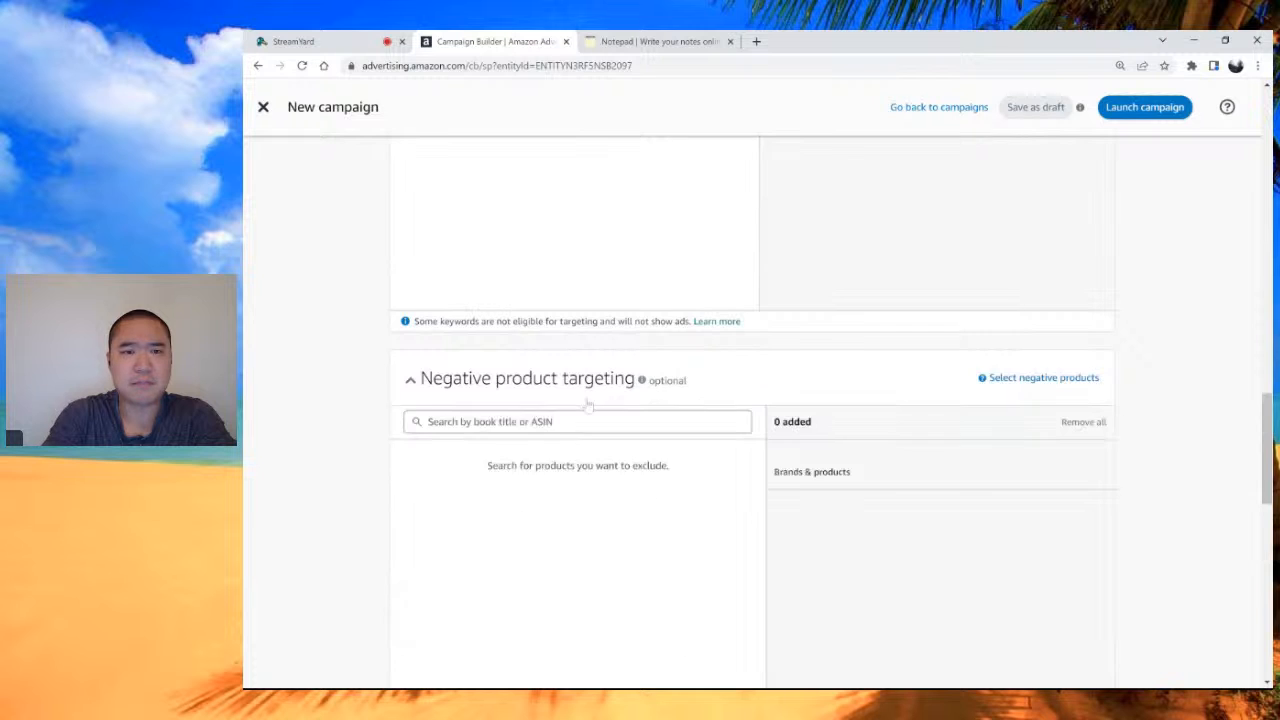
pyautogui.scroll(-5, 600, 400)
pyautogui.scroll(-3, 588, 406)
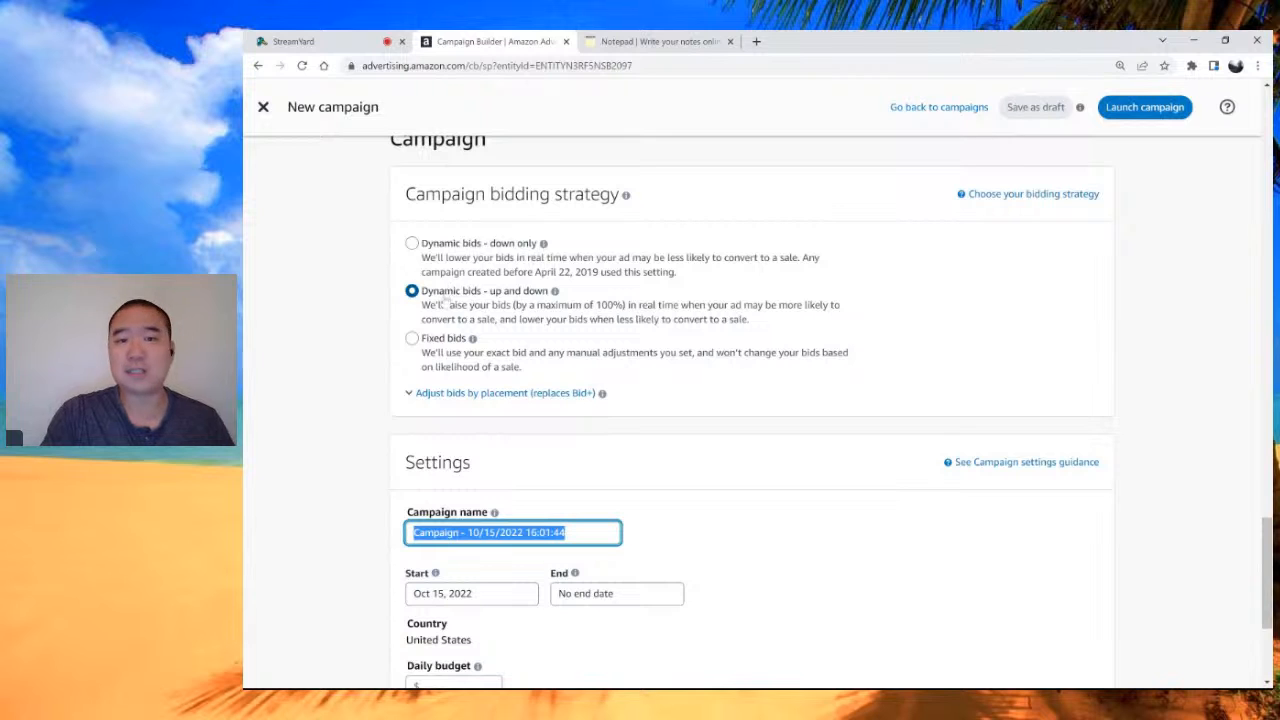
pyautogui.scroll(-1, 597, 347)
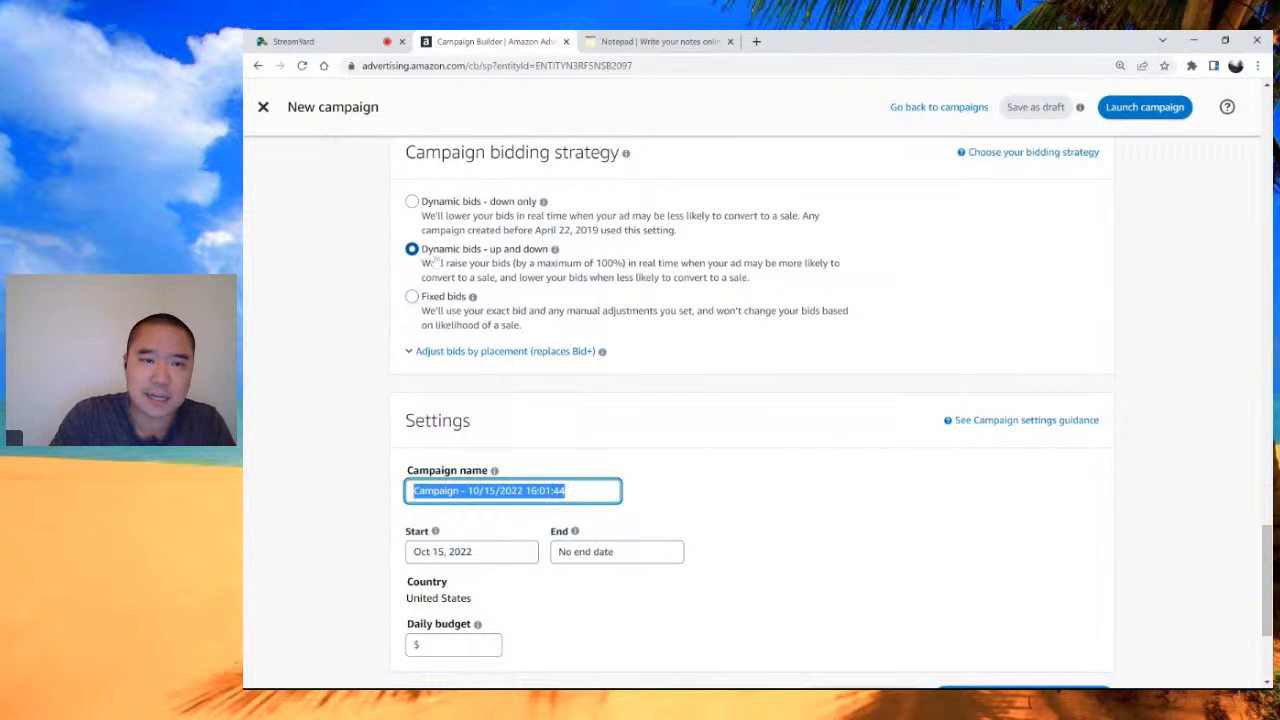
pyautogui.scroll(-2, 692, 372)
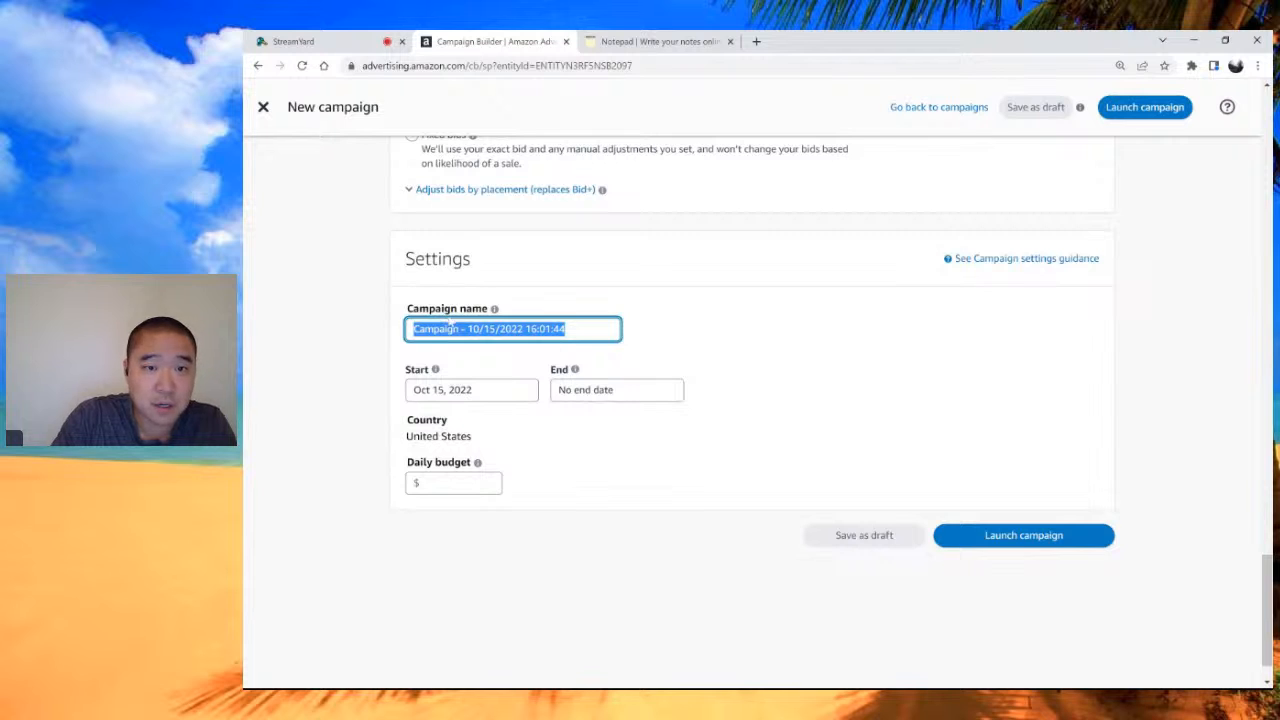
pyautogui.write('HowExpert Guide to Bitcoin')
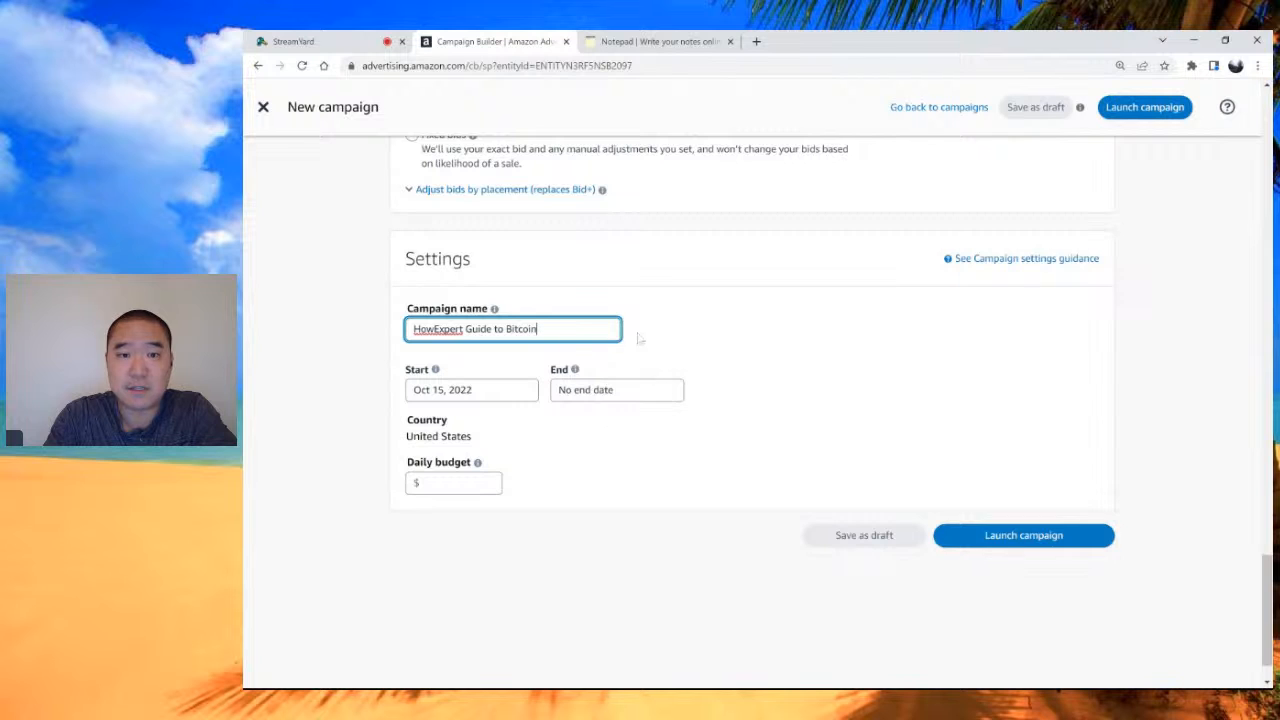
# Step: Set the campaign's daily budget to $5.00
pyautogui.click(438, 481)
pyautogui.write('5')
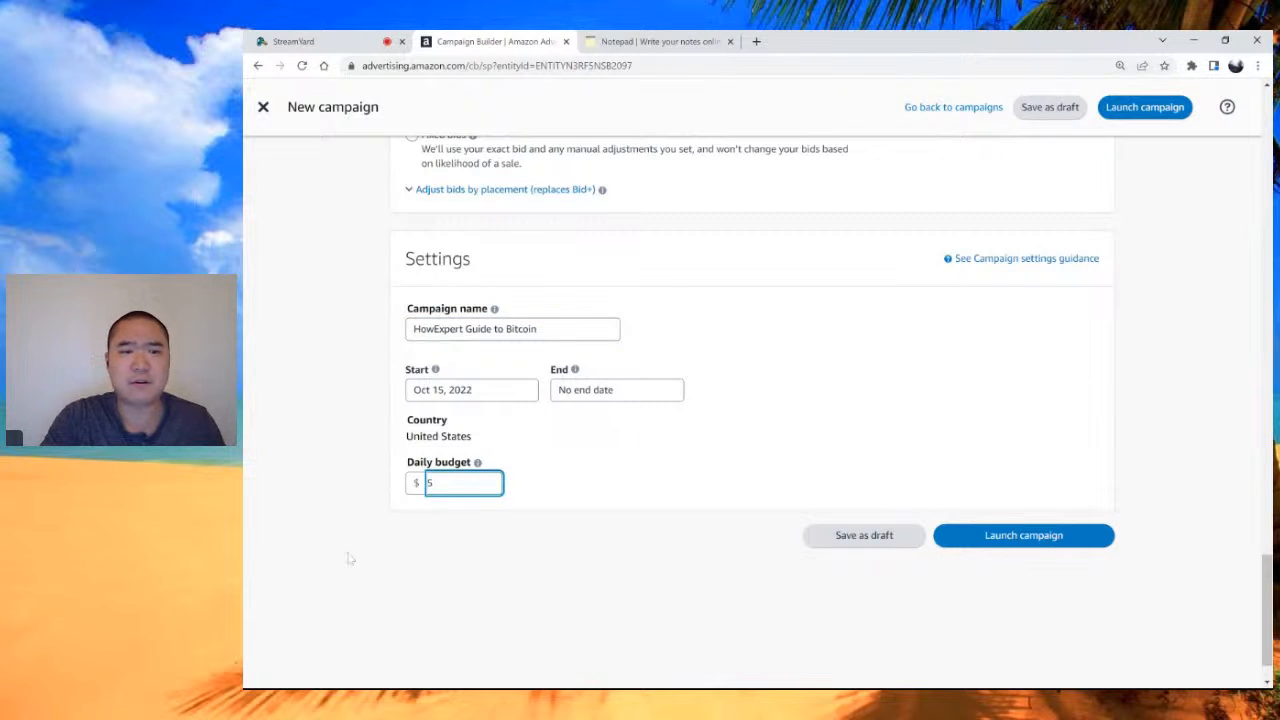
pyautogui.click(350, 559)
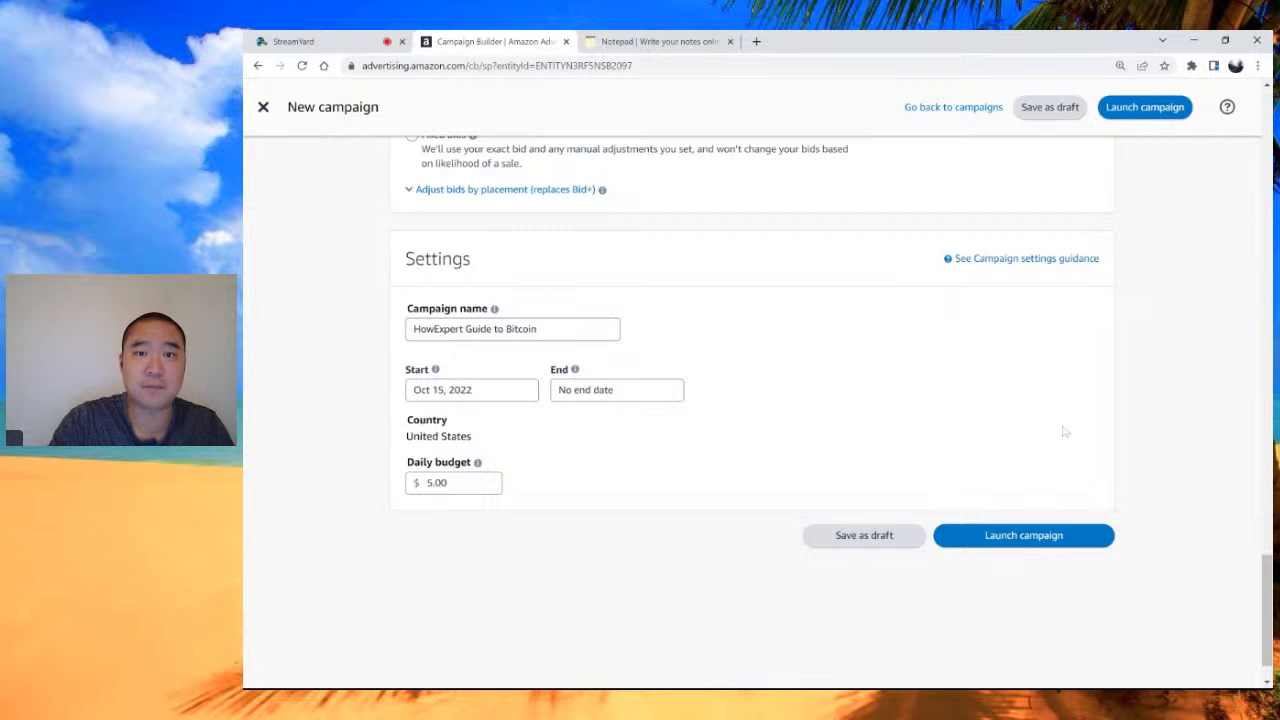
# Step: Rename the ad group as Bitcoin Manual Ad Paperback
pyautogui.scroll(20, 1065, 432)
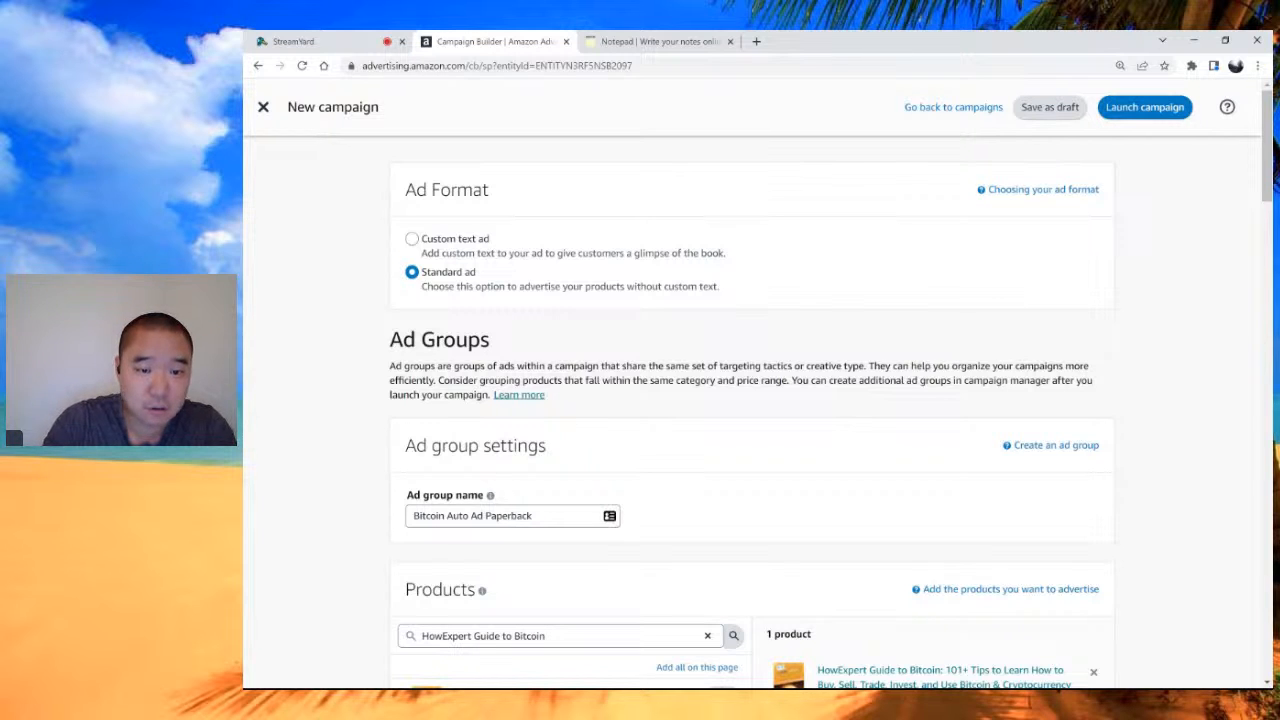
pyautogui.doubleClick(446, 515)
pyautogui.write('Manual')
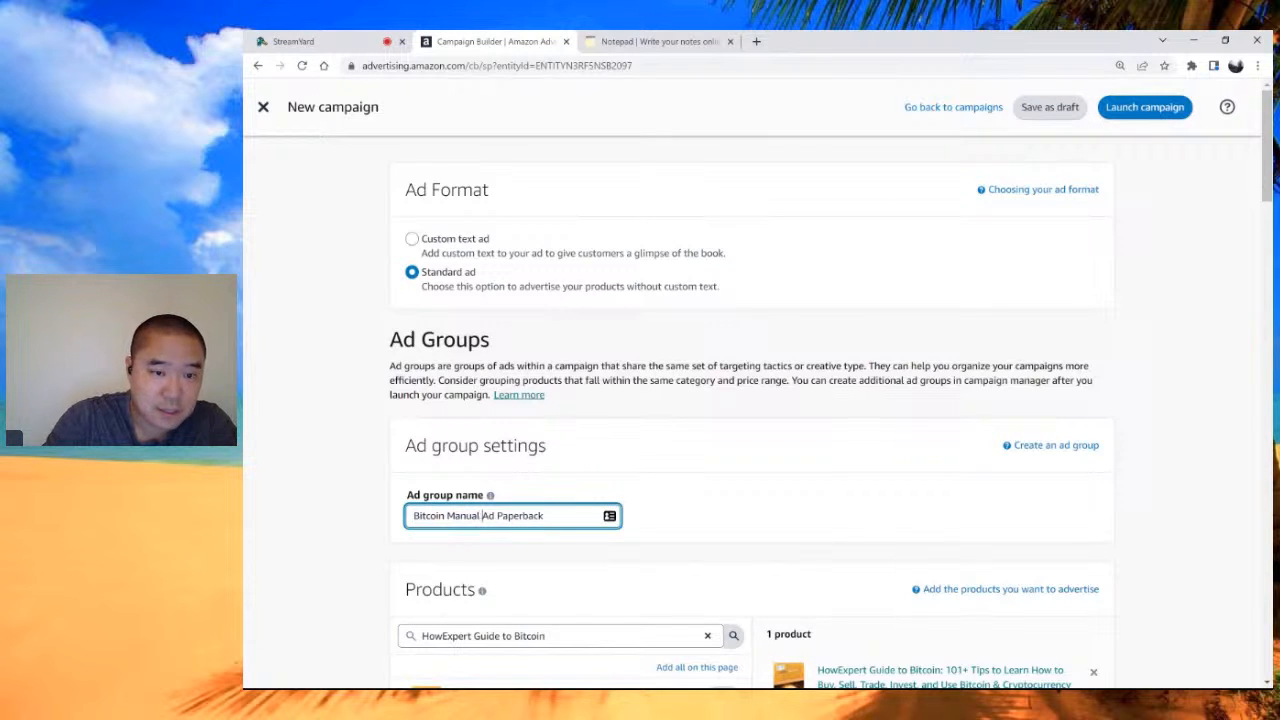
pyautogui.tripleClick(448, 515)
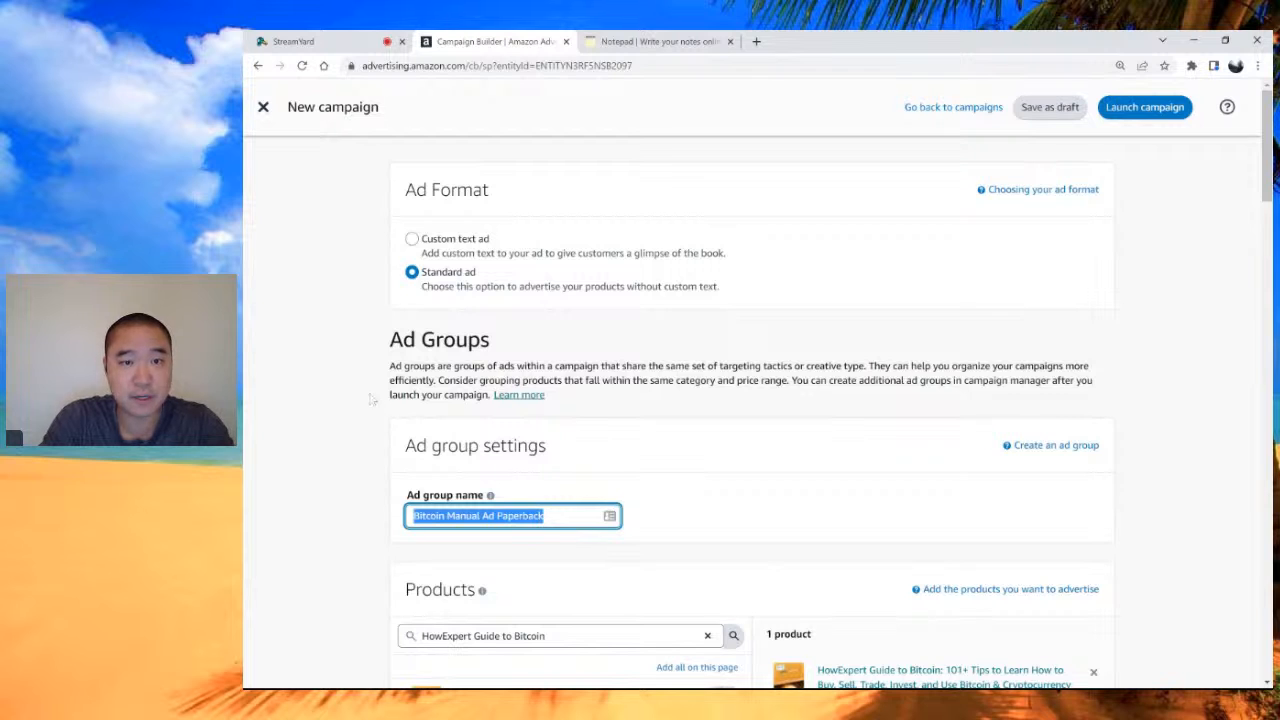
# Step: Switch the campaign from automatic to manual targeting
pyautogui.scroll(-2, 375, 524)
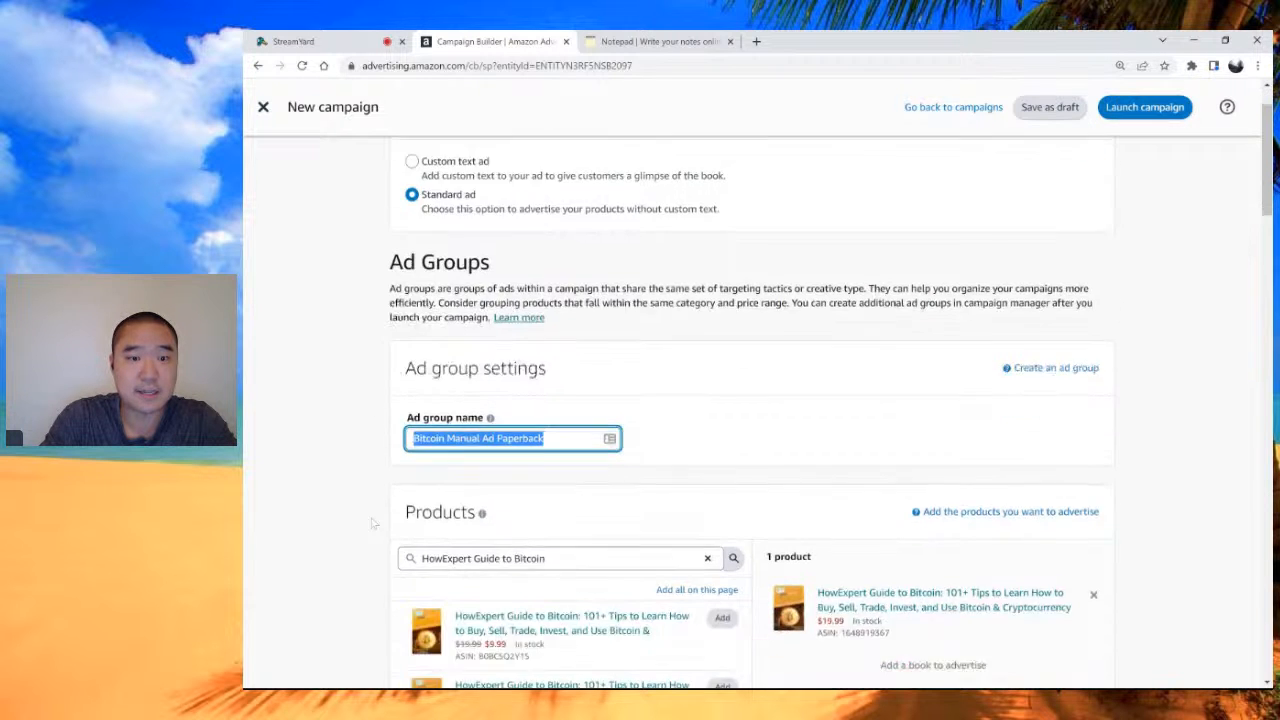
pyautogui.scroll(-2, 378, 468)
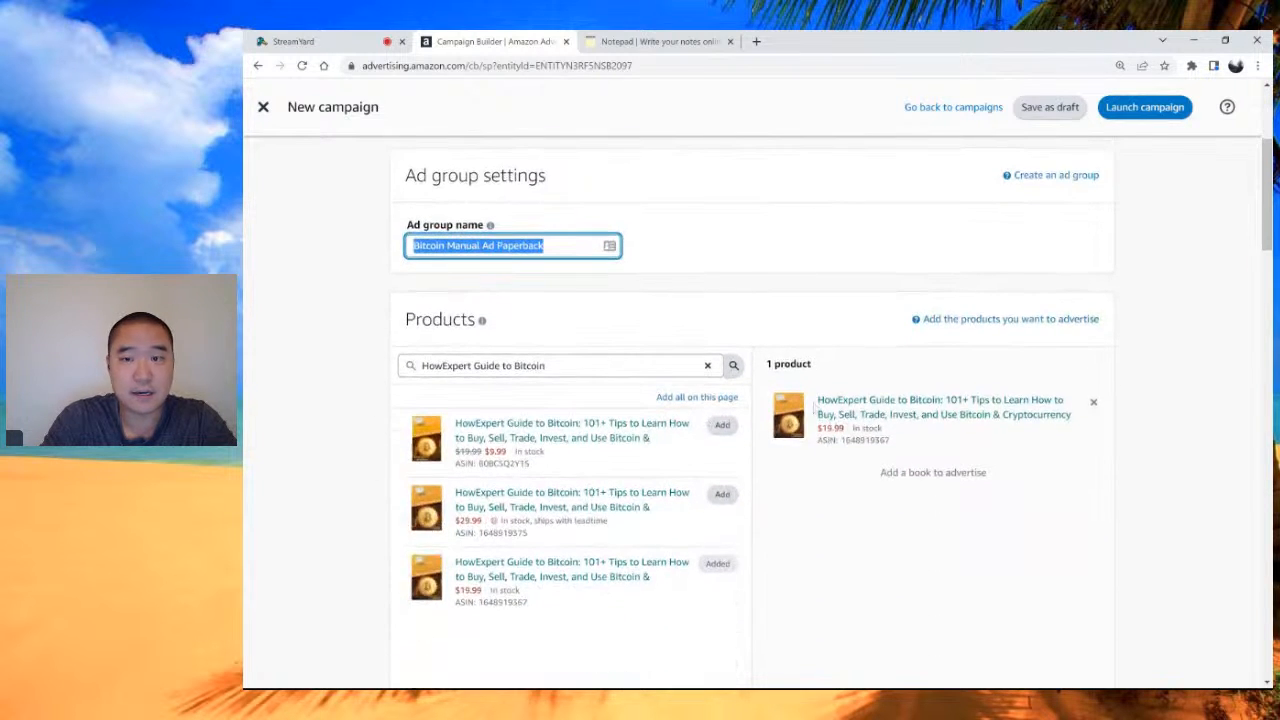
pyautogui.scroll(-1, 960, 455)
pyautogui.scroll(-5, 960, 455)
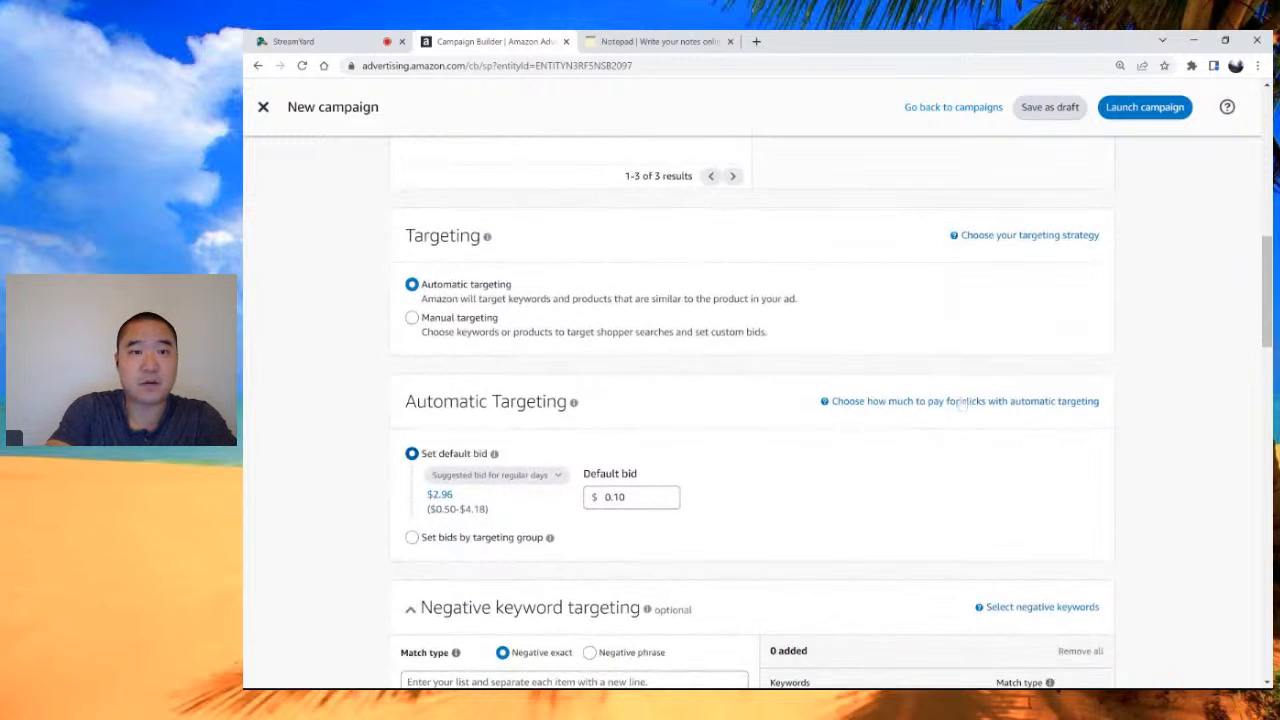
pyautogui.click(476, 325)
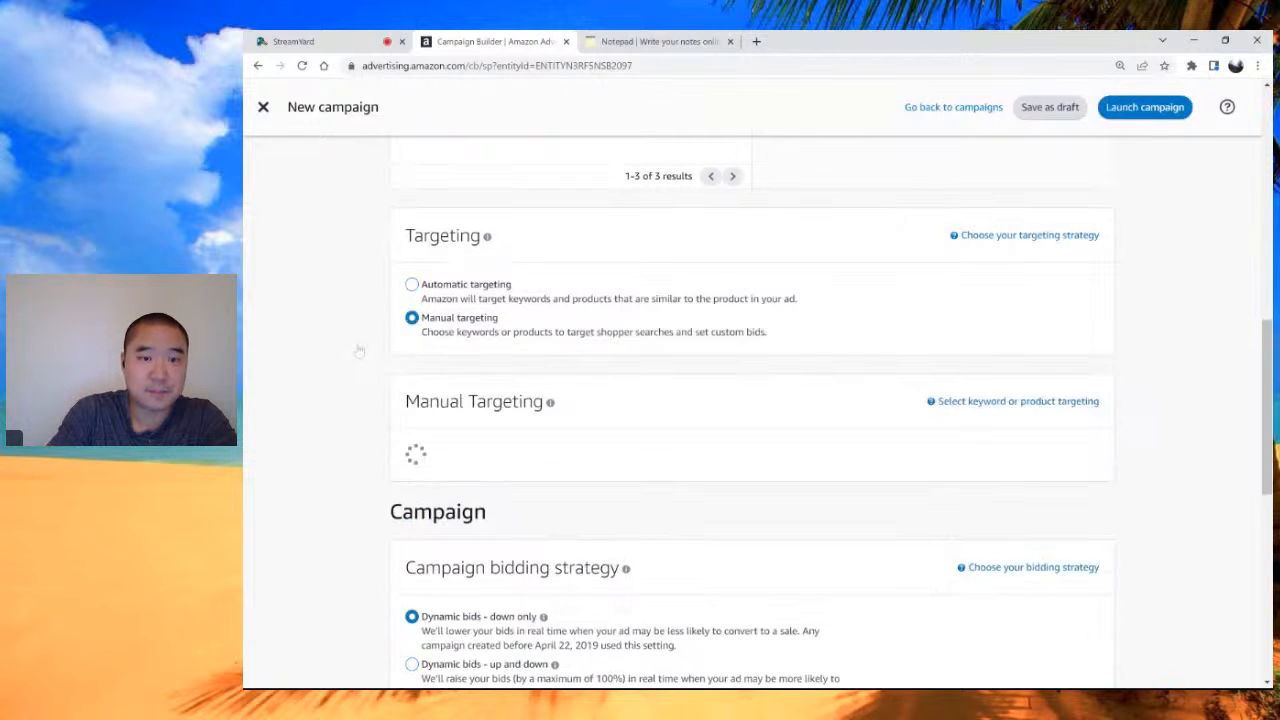
# Step: Try adding all suggested keywords at their suggested bids, declining to add the keywords that have no suggested bid
pyautogui.scroll(-1, 358, 350)
pyautogui.scroll(-1, 358, 350)
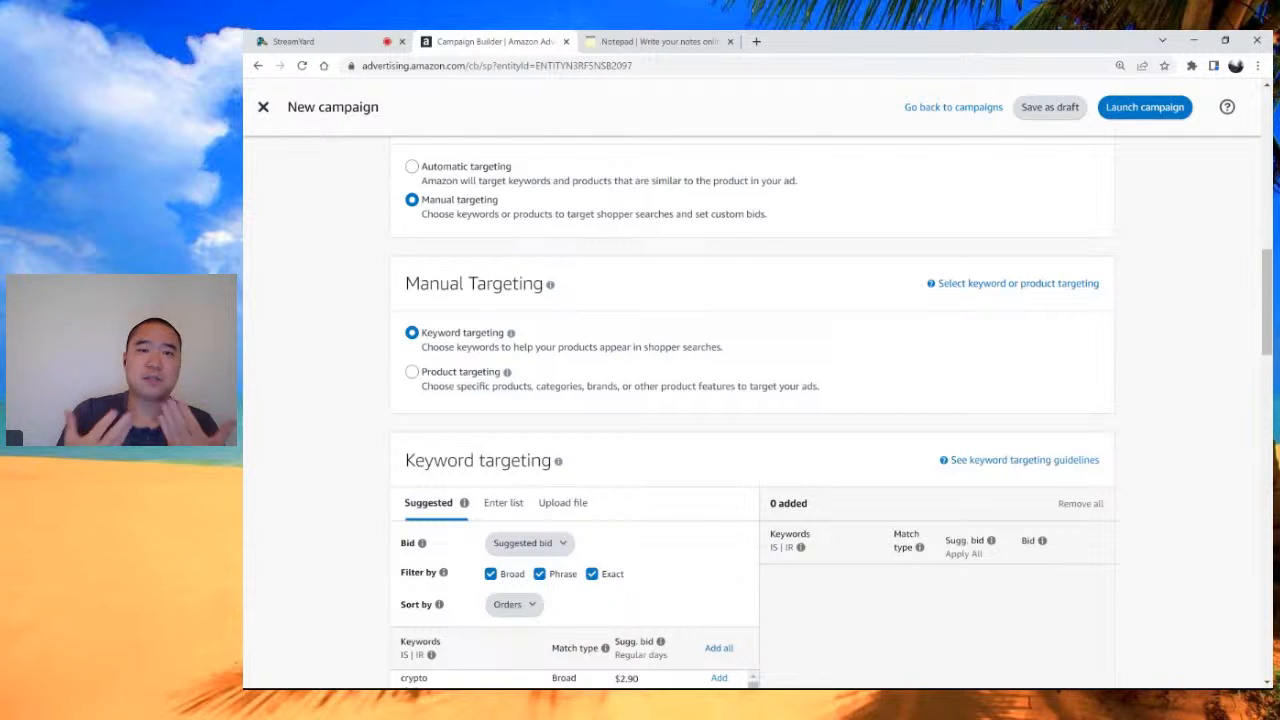
pyautogui.scroll(-2, 366, 394)
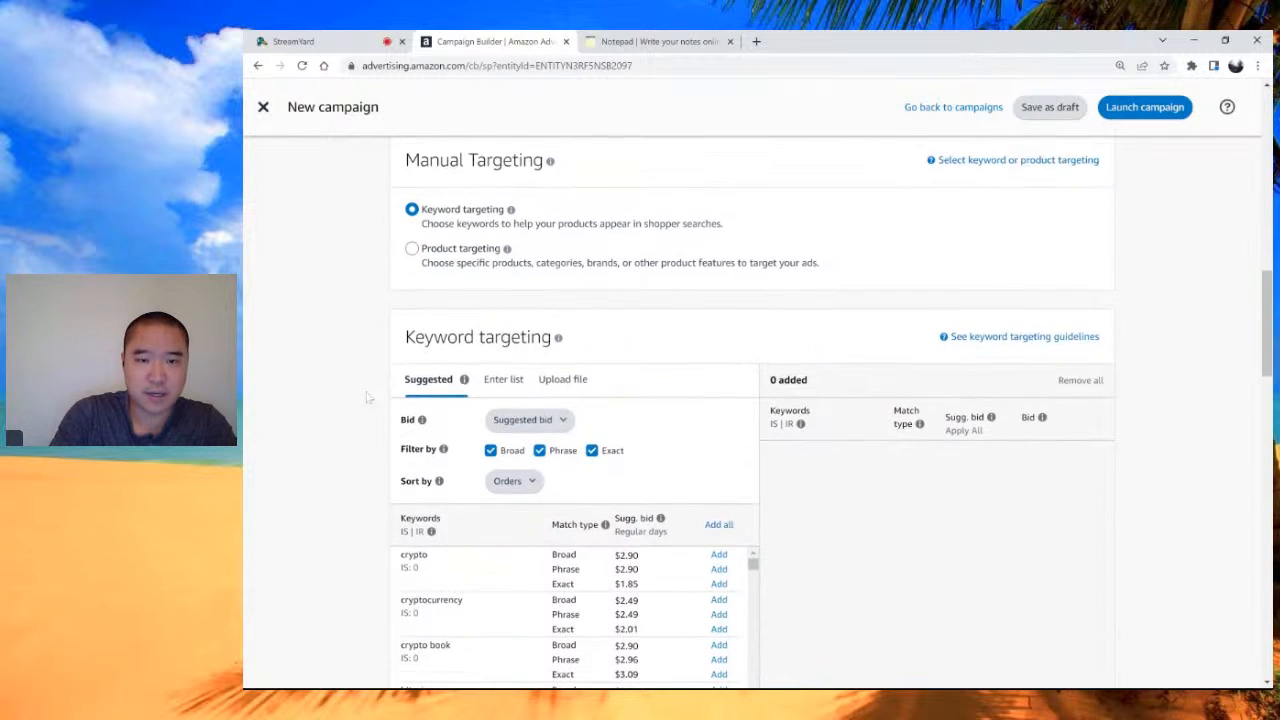
pyautogui.scroll(-1, 344, 311)
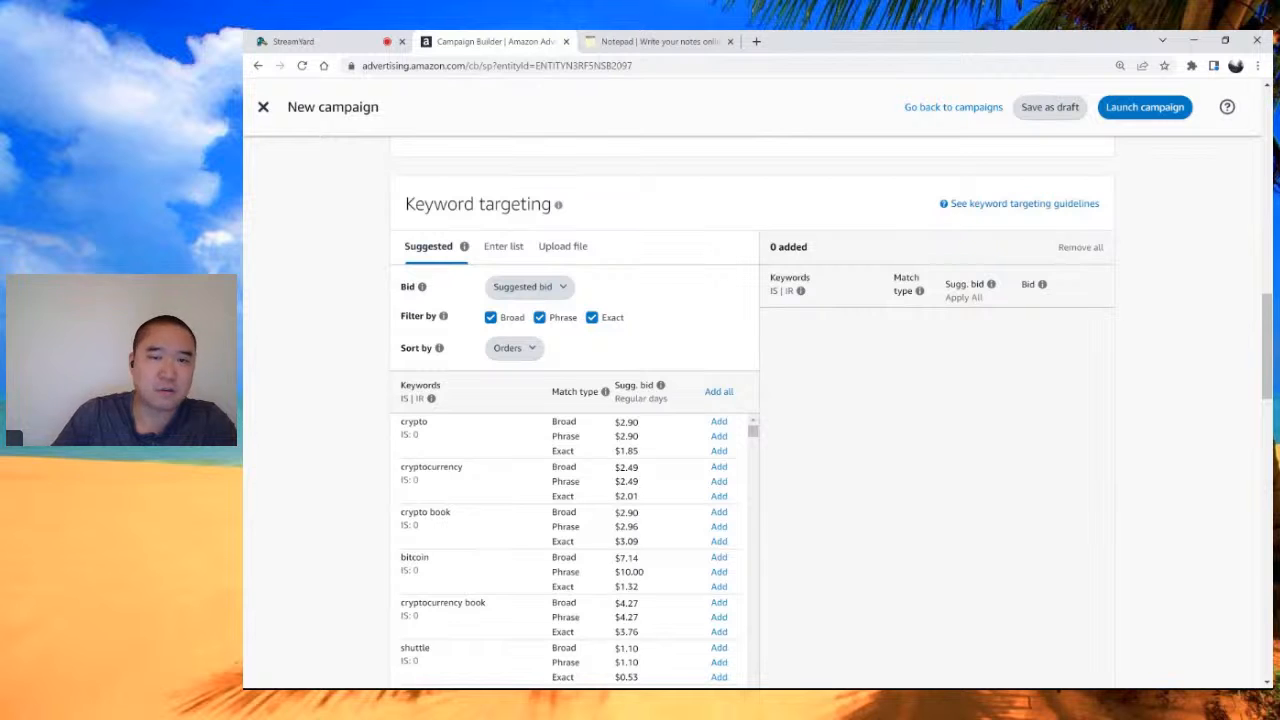
pyautogui.scroll(-1, 385, 257)
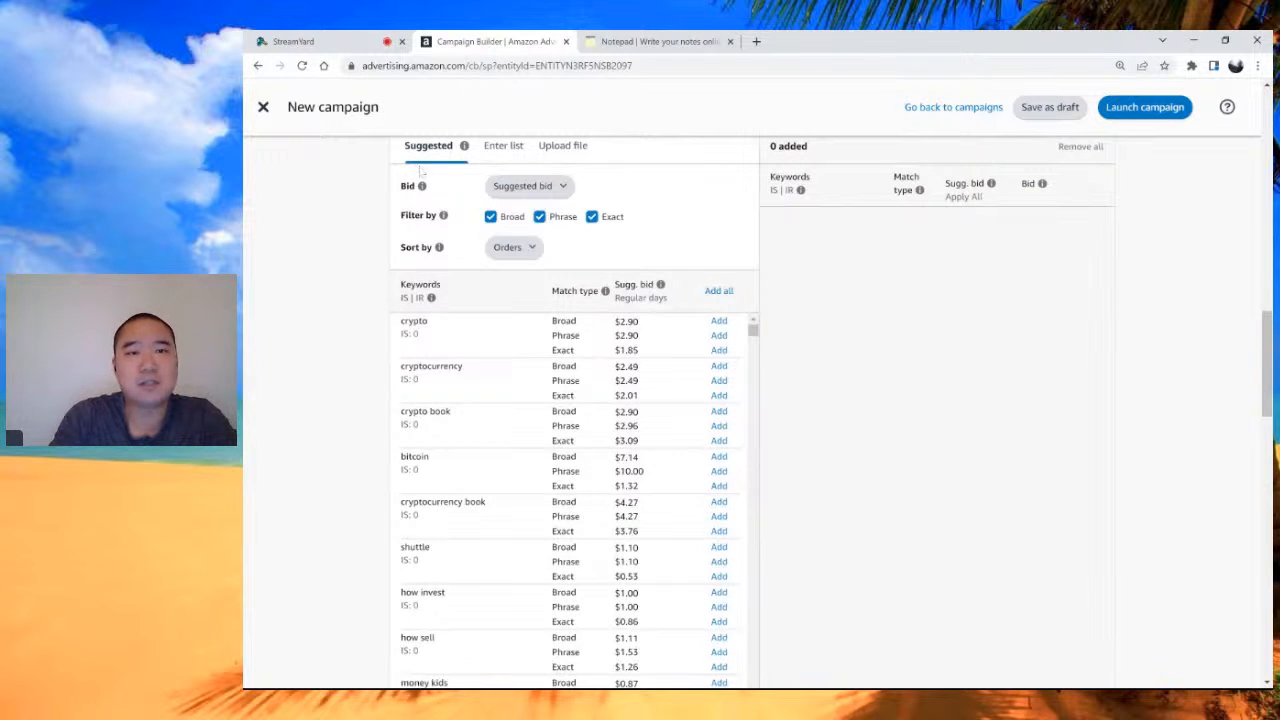
pyautogui.click(719, 291)
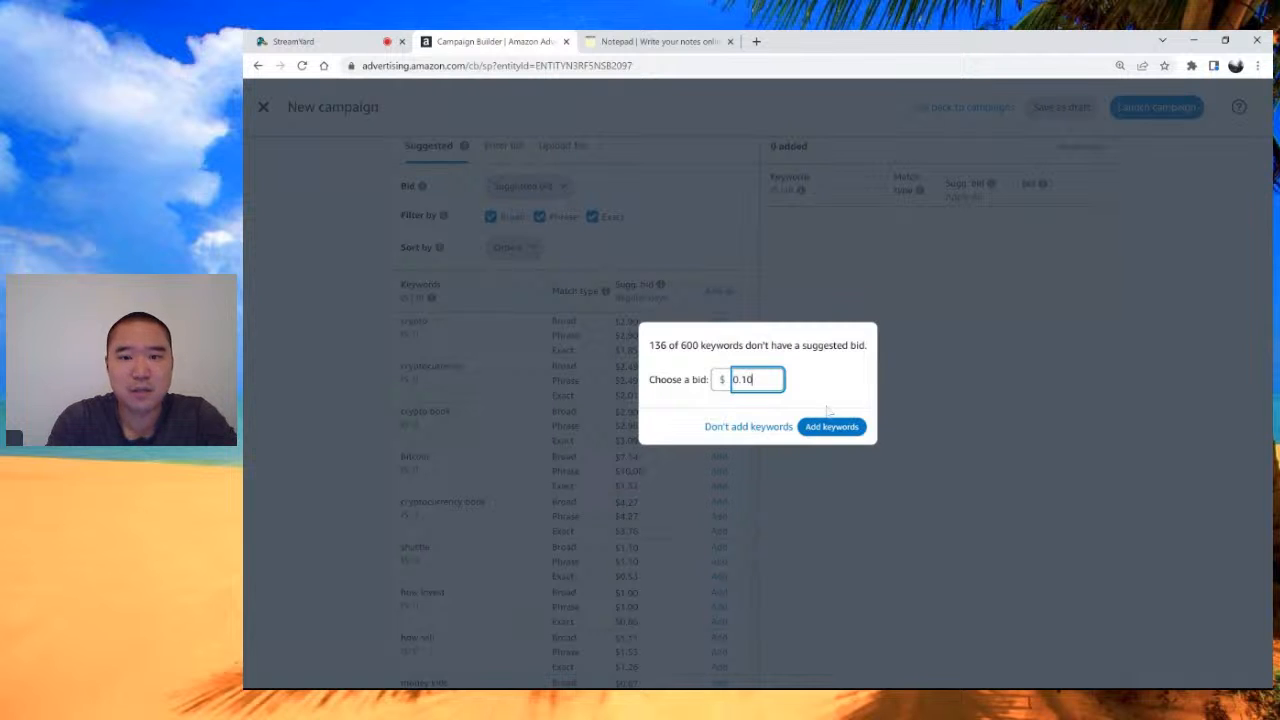
pyautogui.click(772, 428)
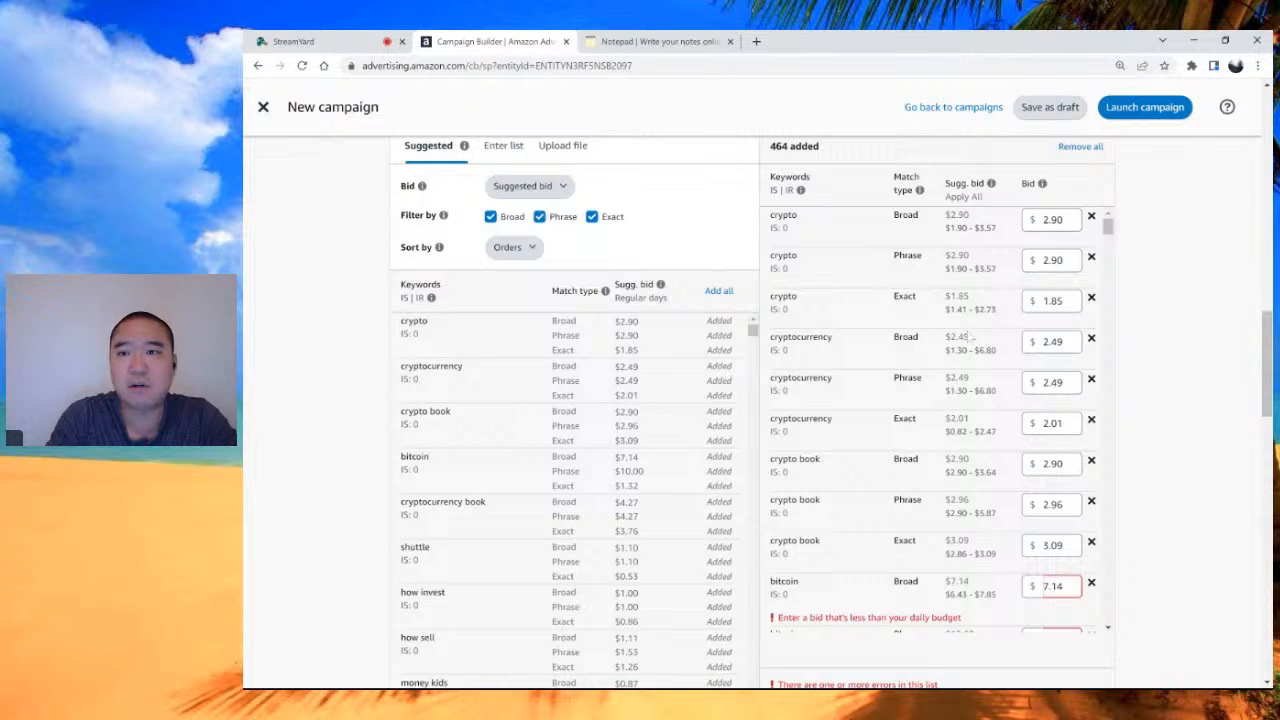
# Step: Review the added keywords and their bids, and remove all of them from keyword targeting
pyautogui.scroll(-2, 893, 432)
pyautogui.scroll(2, 893, 432)
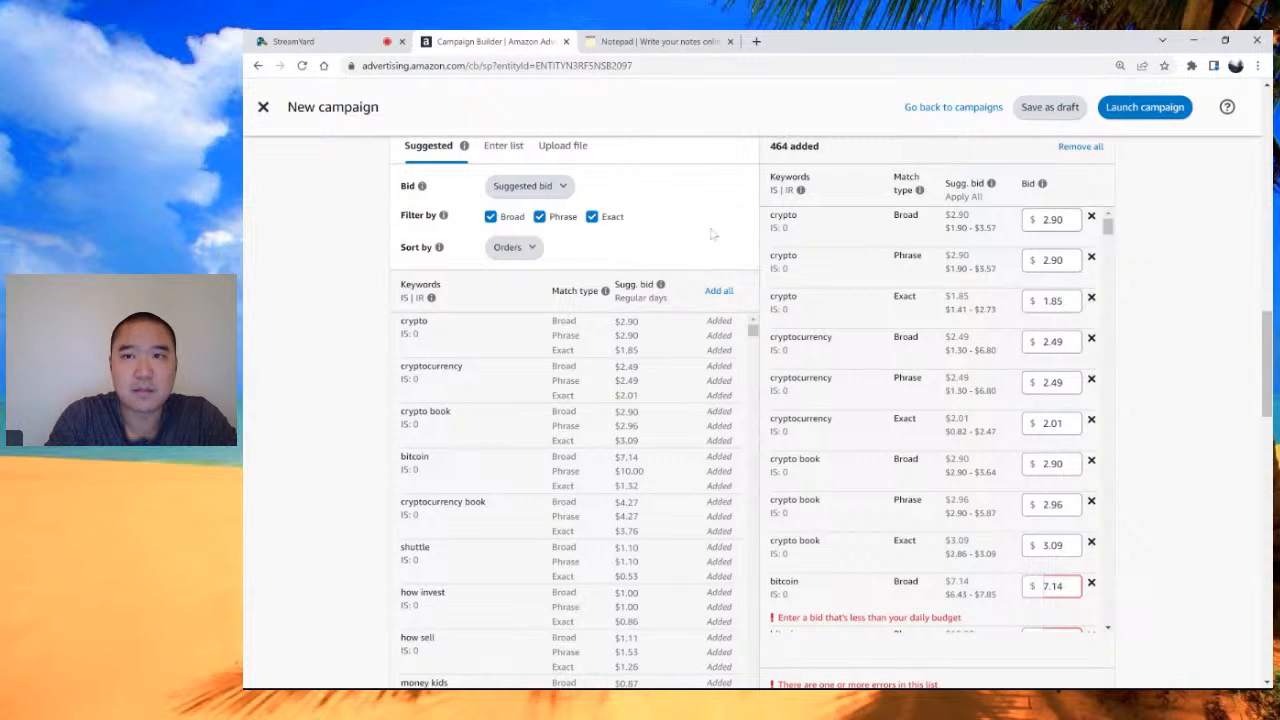
pyautogui.scroll(1, 676, 219)
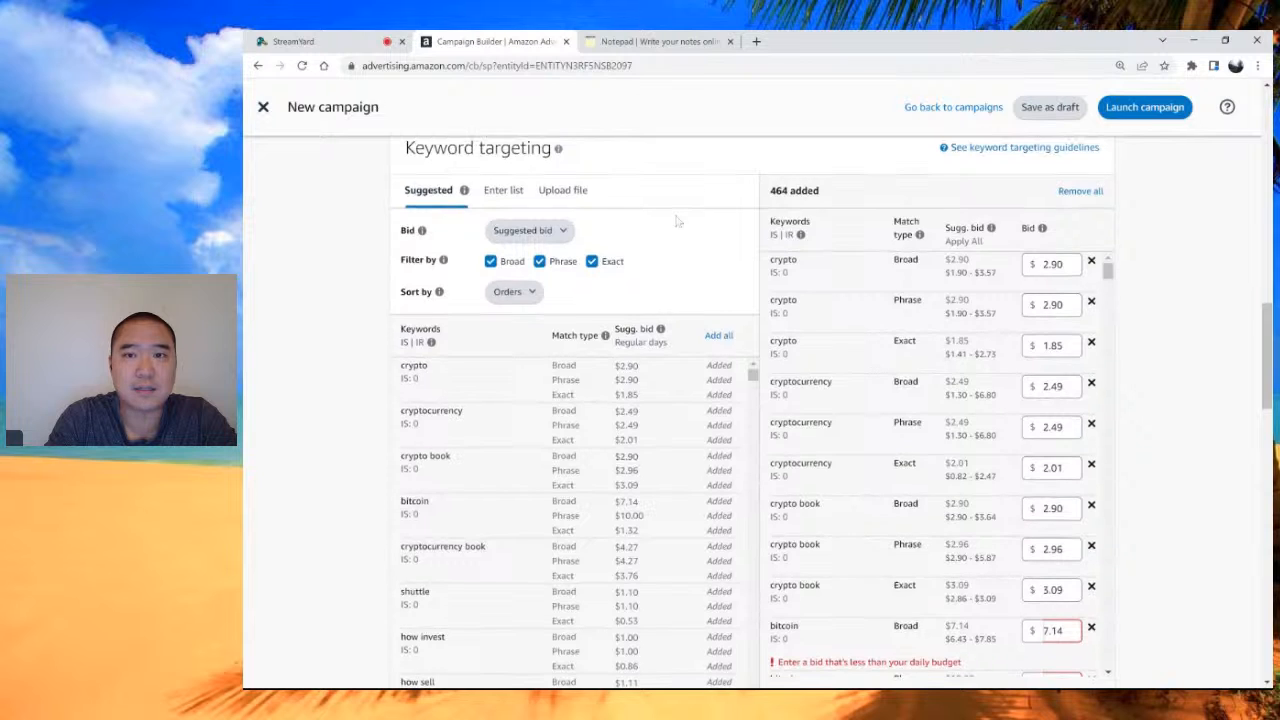
pyautogui.scroll(-1, 676, 219)
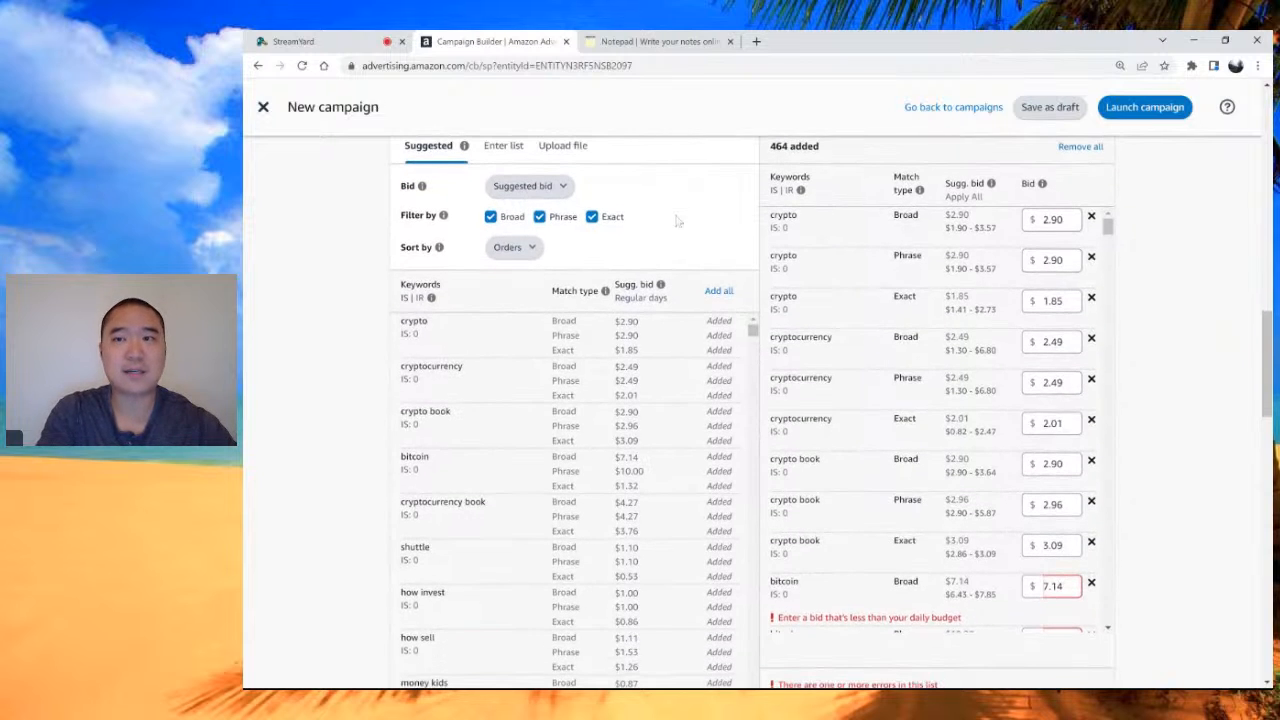
pyautogui.click(1085, 147)
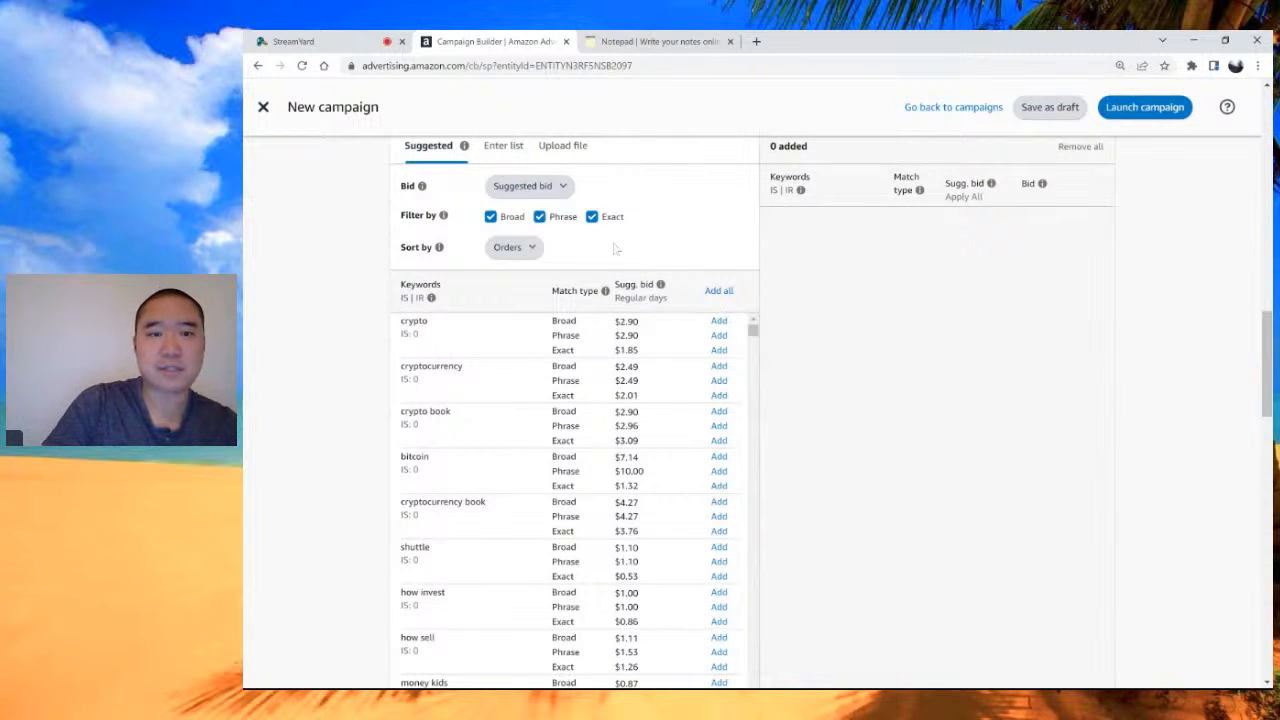
# Step: Switch the bid type for suggested keywords to Custom bid and set the bid to $0.10
pyautogui.click(556, 188)
pyautogui.click(351, 336)
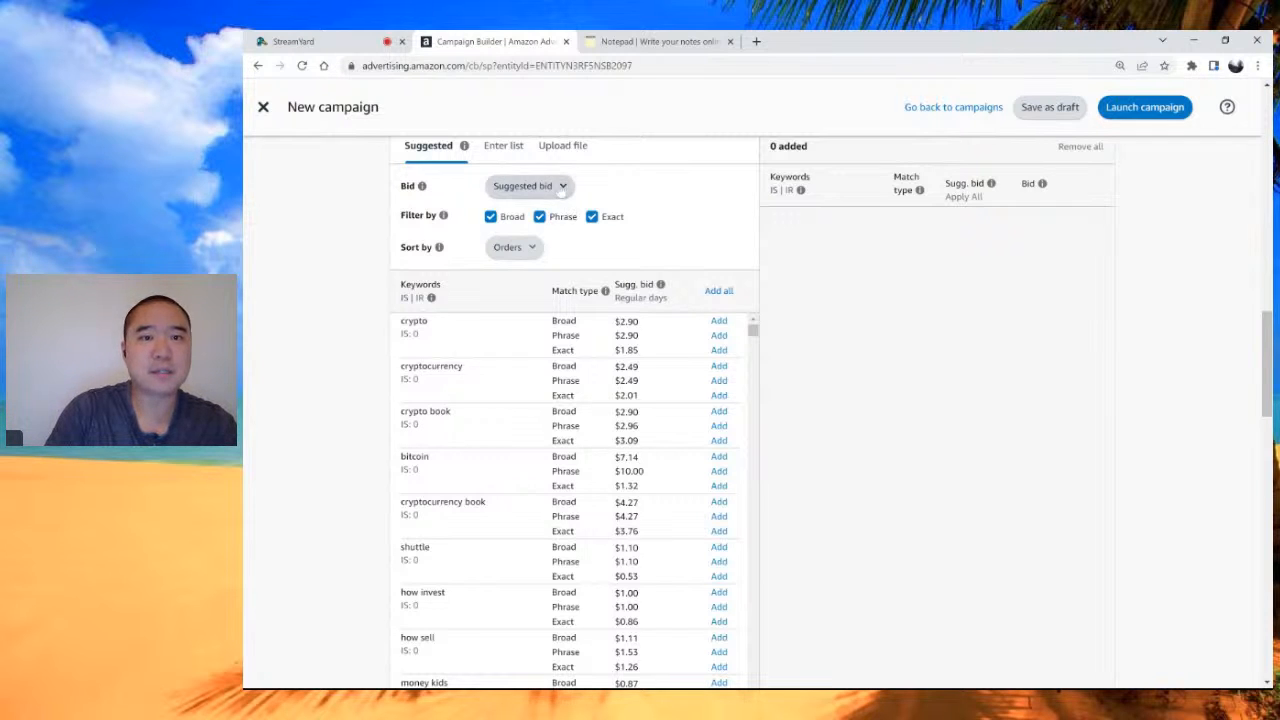
pyautogui.click(558, 188)
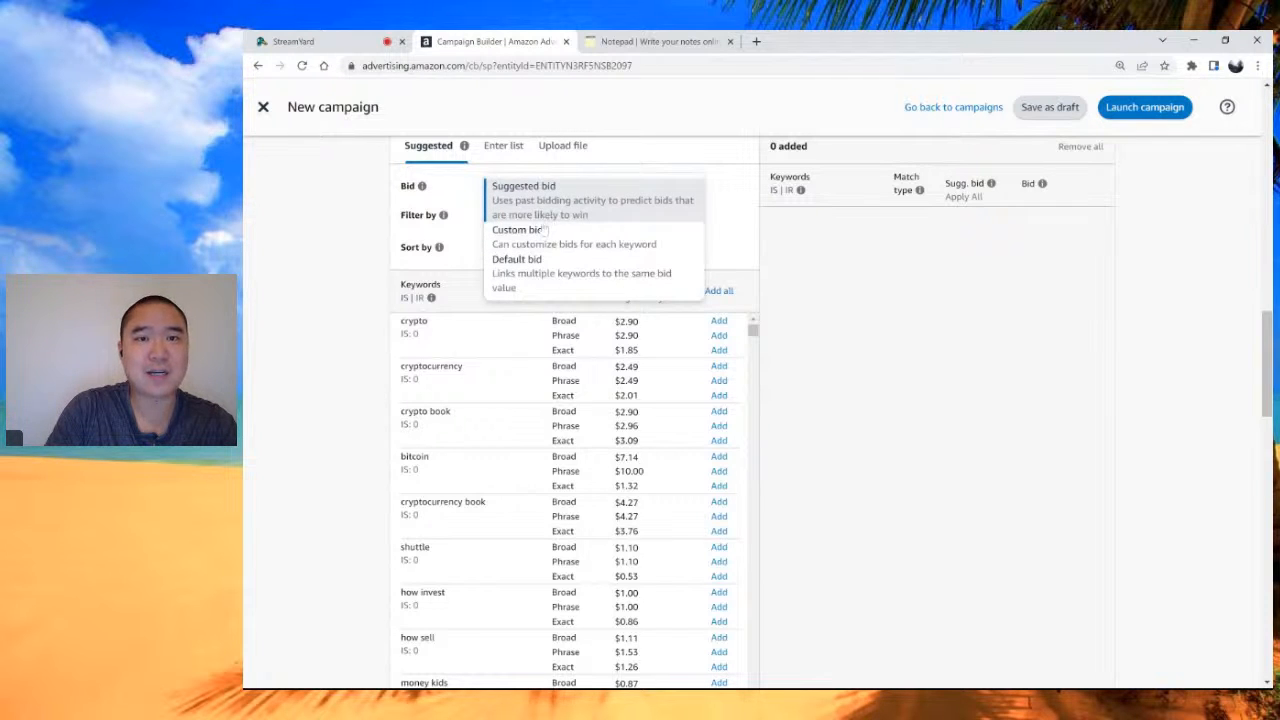
pyautogui.click(545, 232)
pyautogui.moveTo(615, 186); pyautogui.dragTo(597, 186)
pyautogui.write('0')
pyautogui.press('BackSpace')
pyautogui.press('BackSpace')
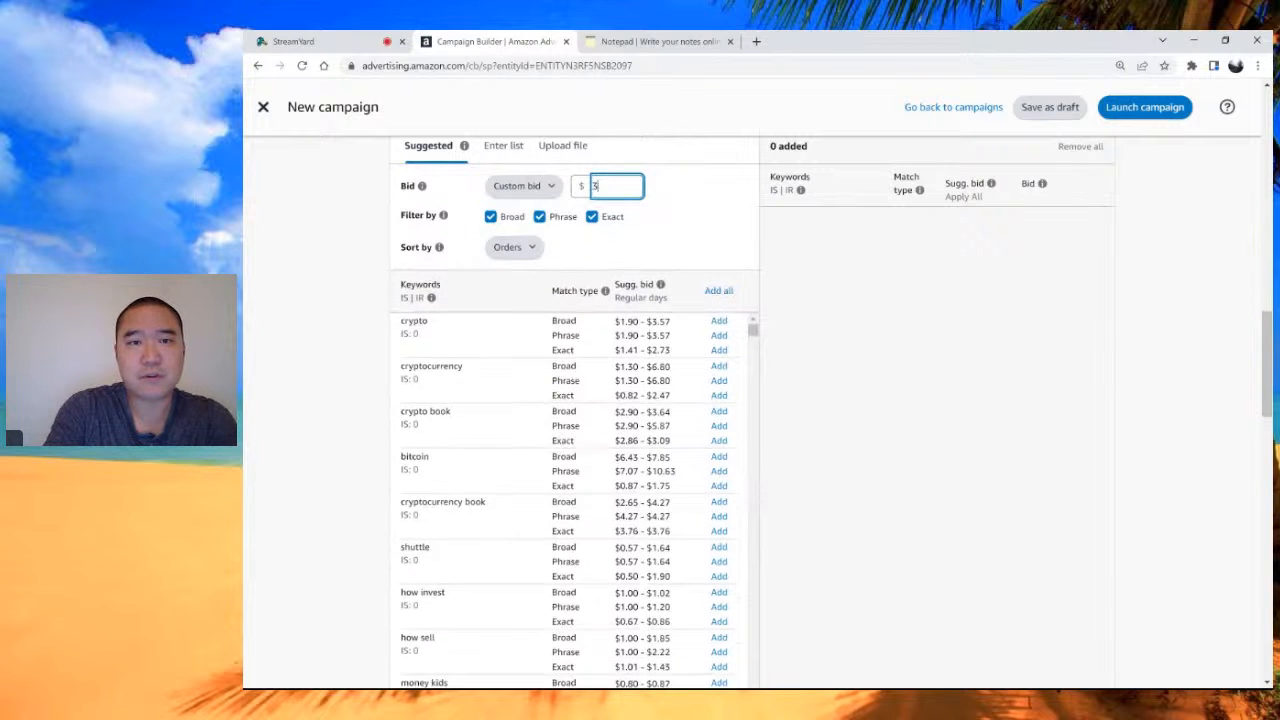
pyautogui.write('0.10')
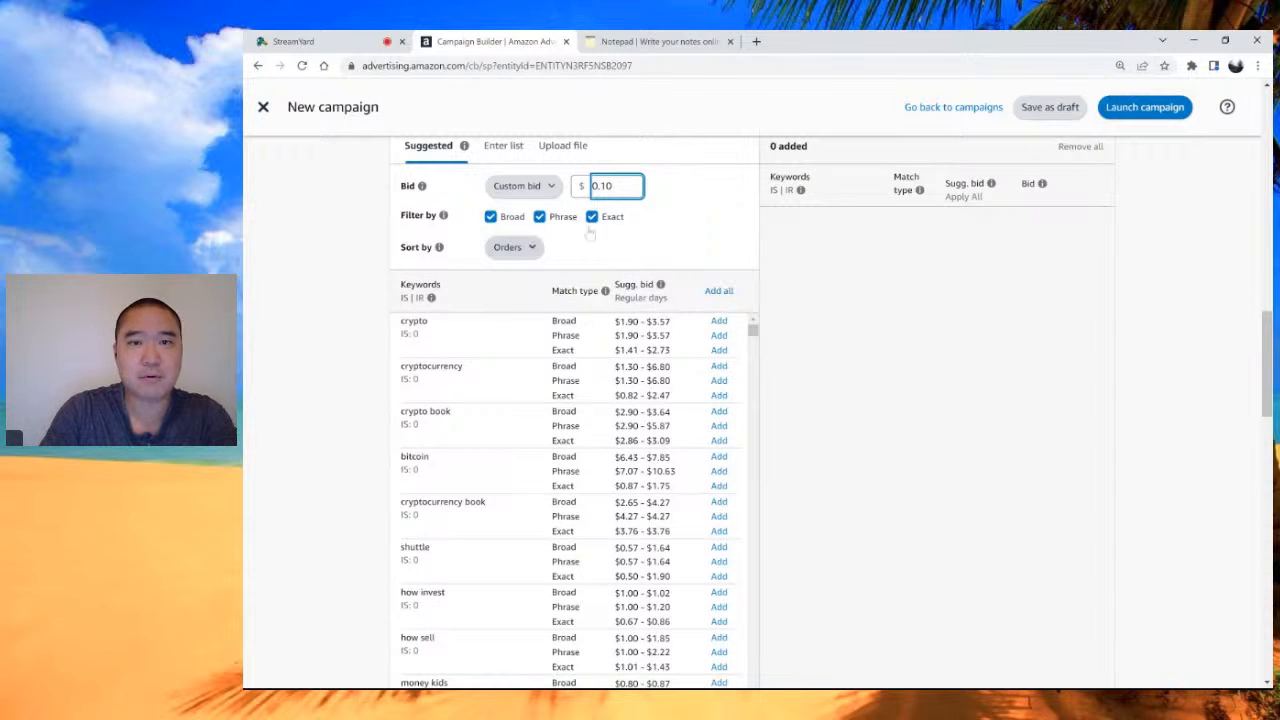
# Step: Lower the custom bid for the suggested keywords to $0.02
pyautogui.press('BackSpace')
pyautogui.press('BackSpace')
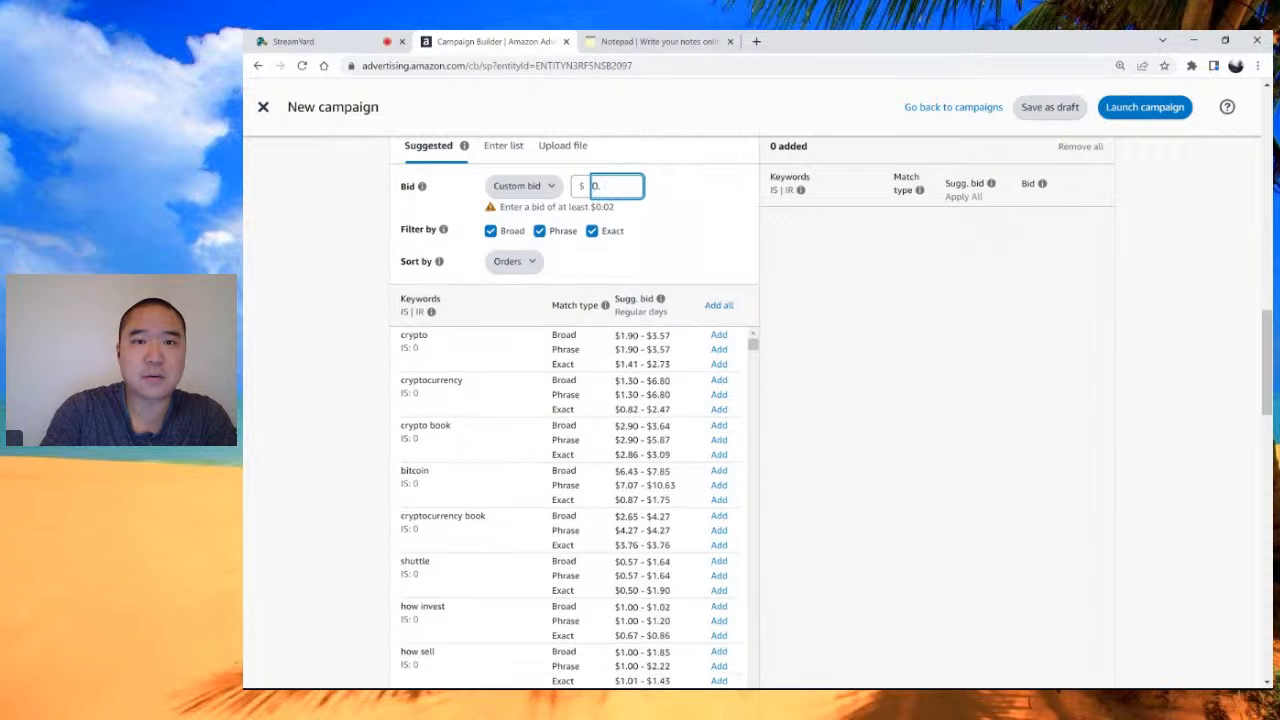
pyautogui.write('2')
pyautogui.press('BackSpace')
pyautogui.write('02')
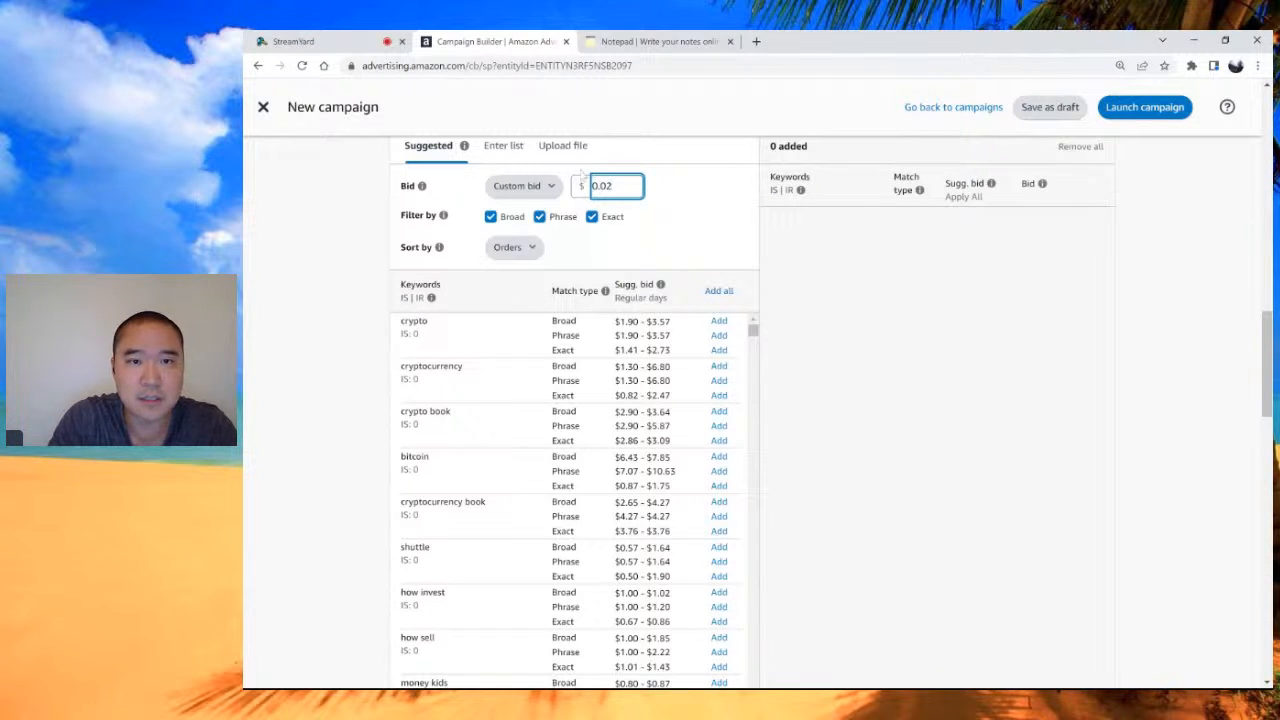
# Step: Set the custom bid for the suggested keywords to $0.10 and add all of them to keyword targeting
pyautogui.hotkey('shift', 'Left')
pyautogui.hotkey('shift', 'Left')
pyautogui.write('10')
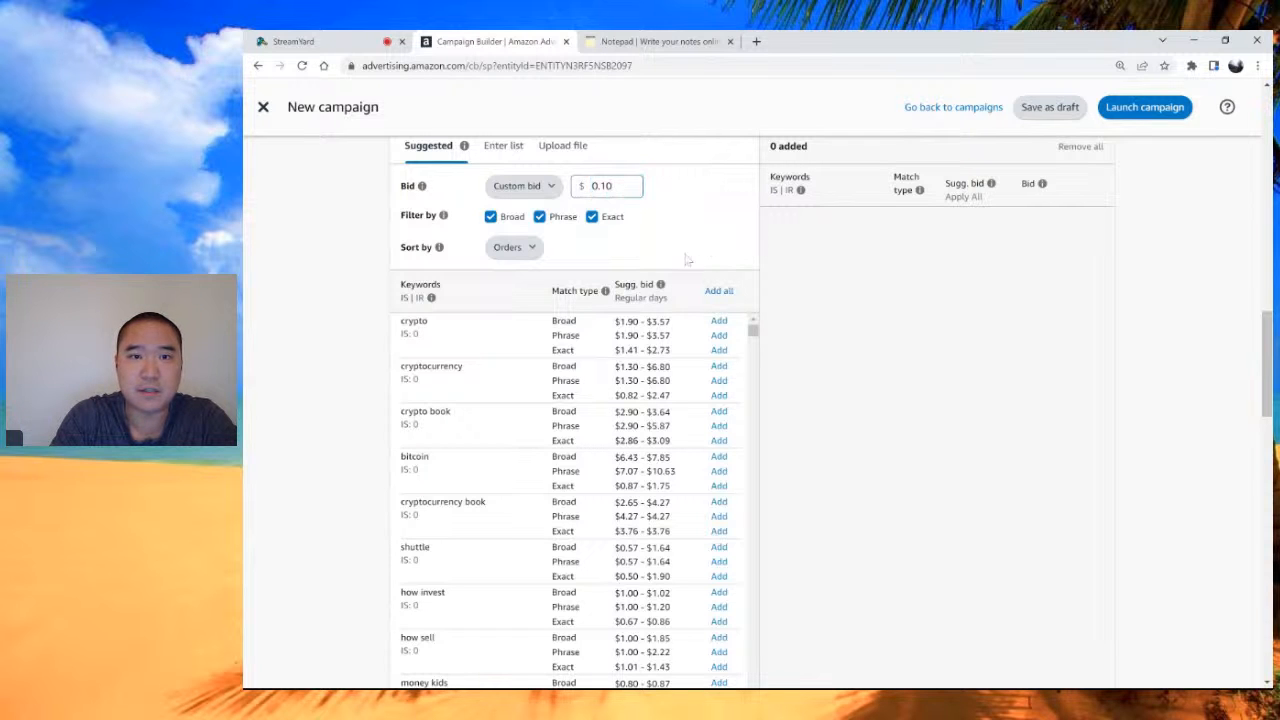
pyautogui.scroll(-3, 320, 390)
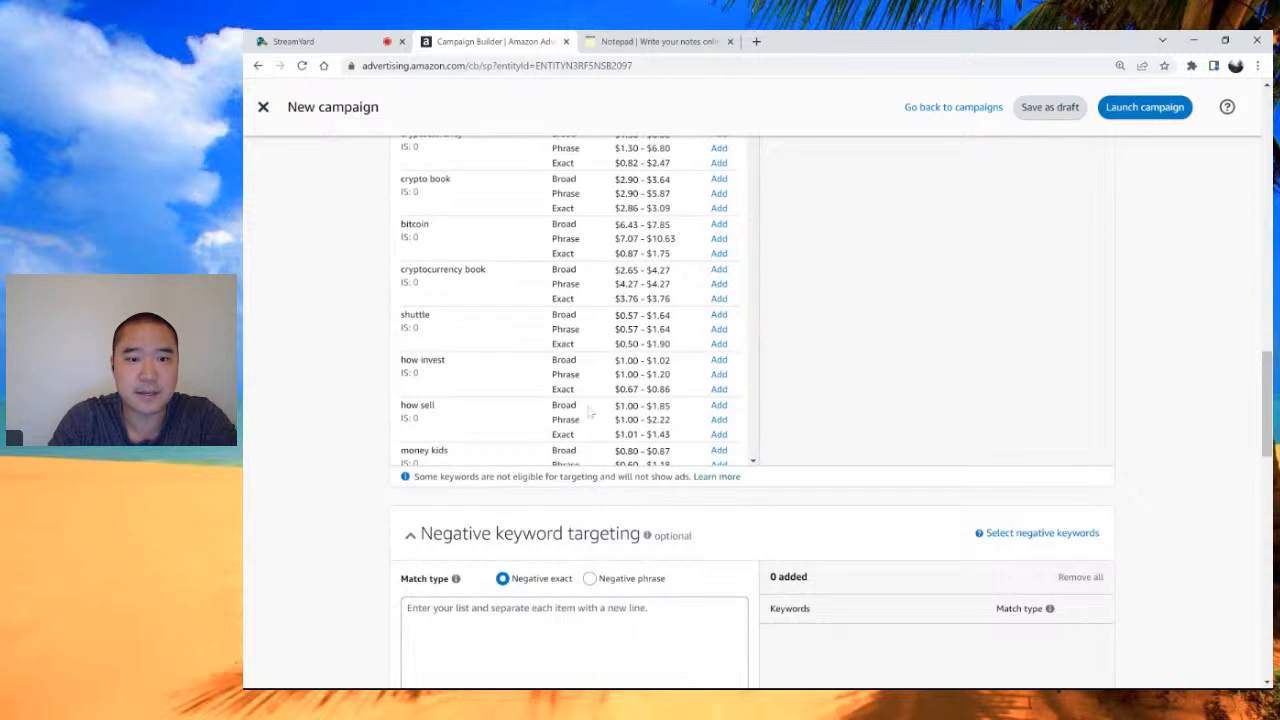
pyautogui.scroll(4, 887, 313)
pyautogui.scroll(-1, 887, 313)
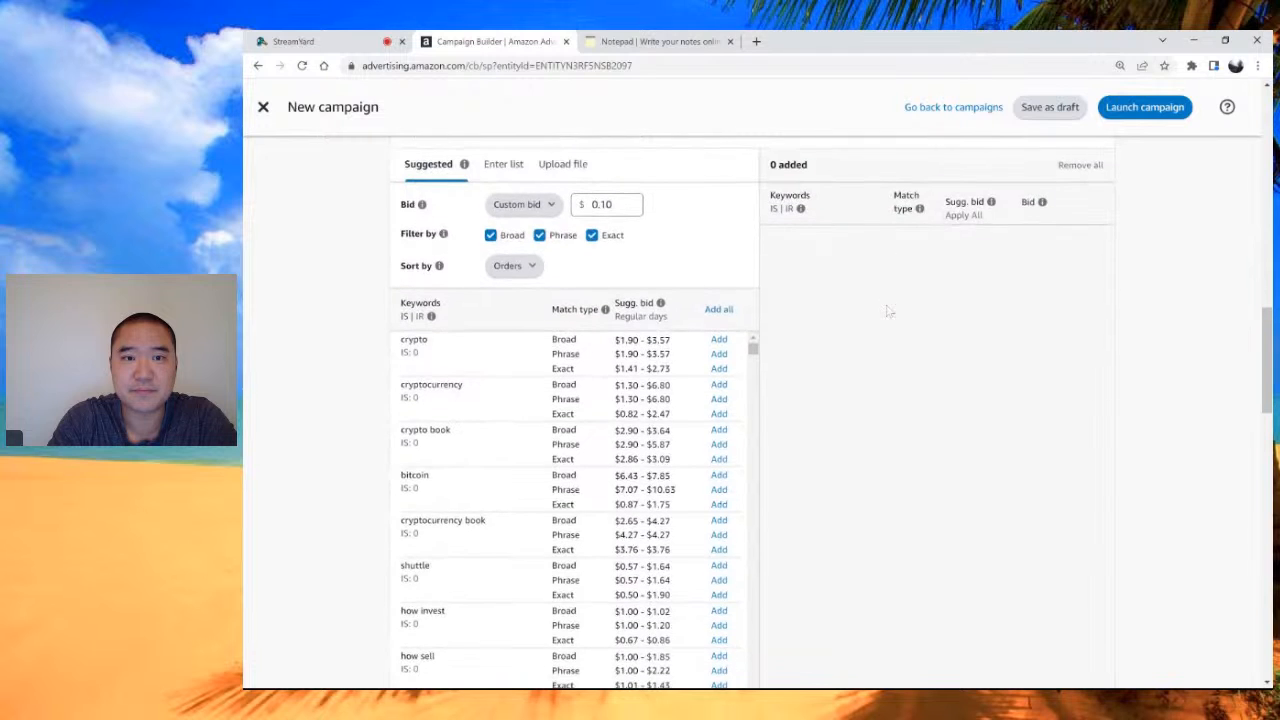
pyautogui.click(719, 312)
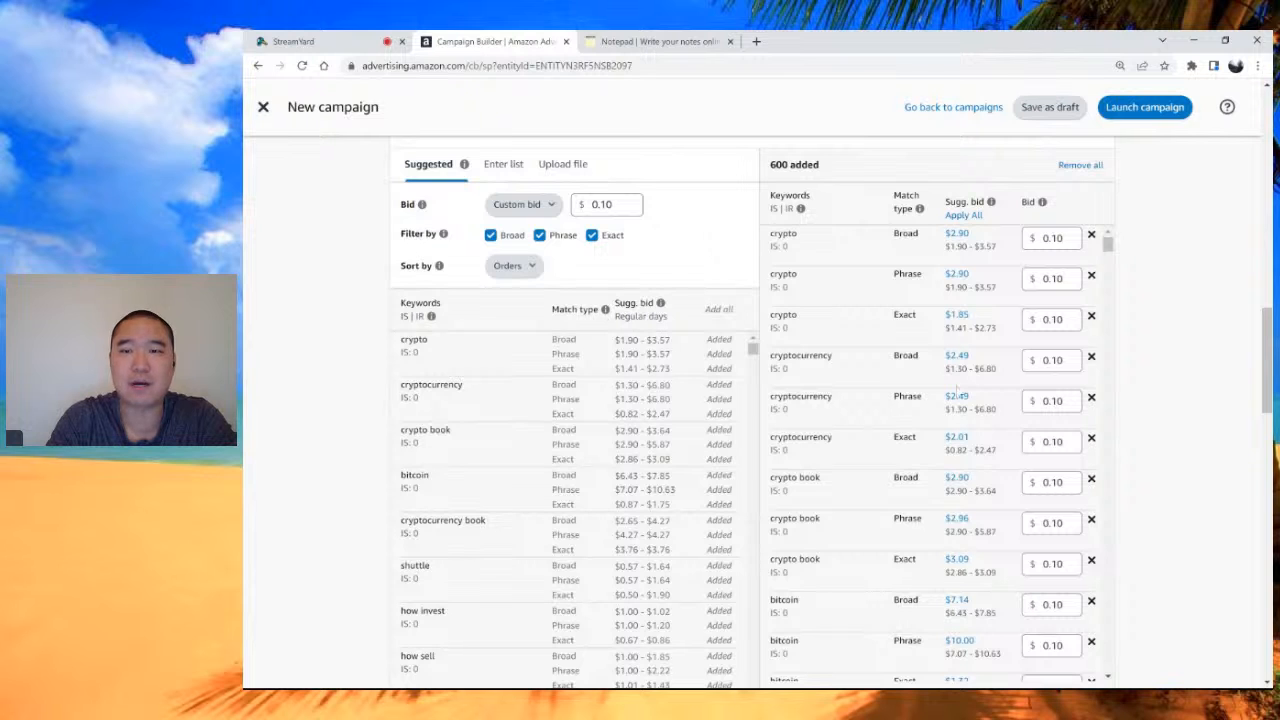
# Step: Review the added keywords and remove one broad-match and one exact-match author-name keyword from near the end of the list
pyautogui.scroll(-1, 1127, 445)
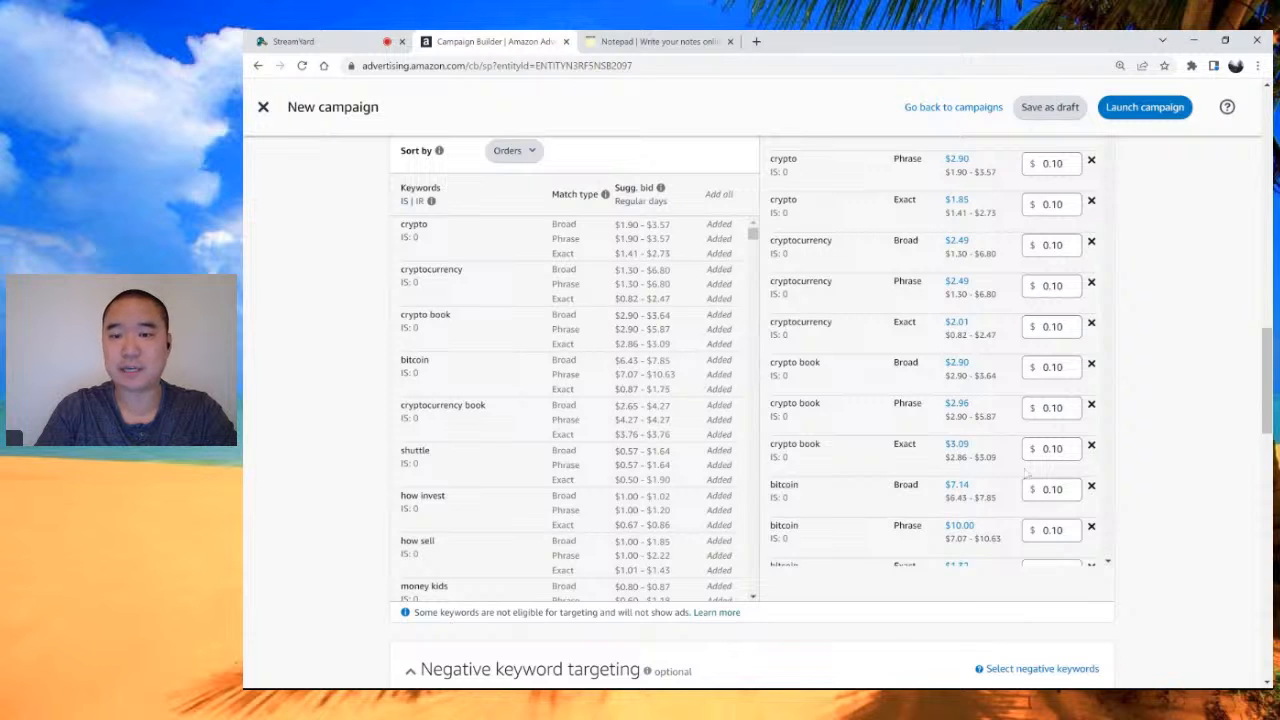
pyautogui.moveTo(1108, 160); pyautogui.dragTo(1117, 481)
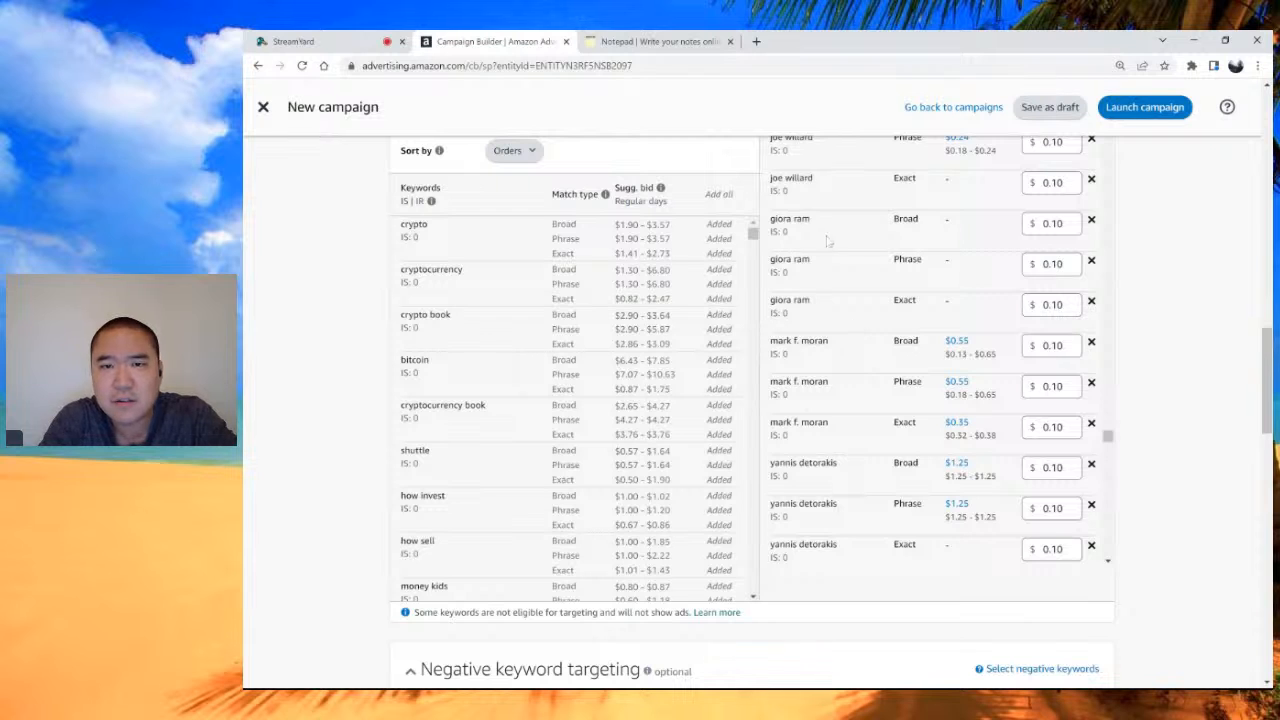
pyautogui.scroll(-1, 827, 240)
pyautogui.scroll(-2, 1018, 345)
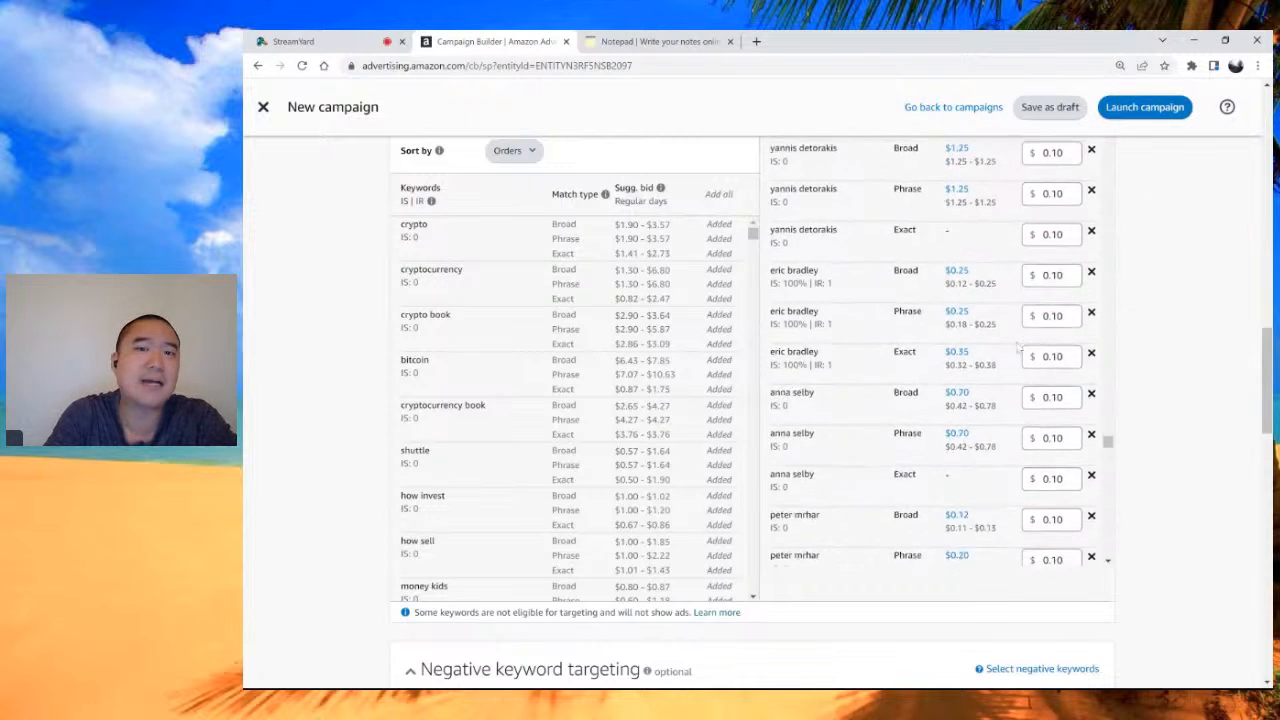
pyautogui.scroll(-5, 1018, 346)
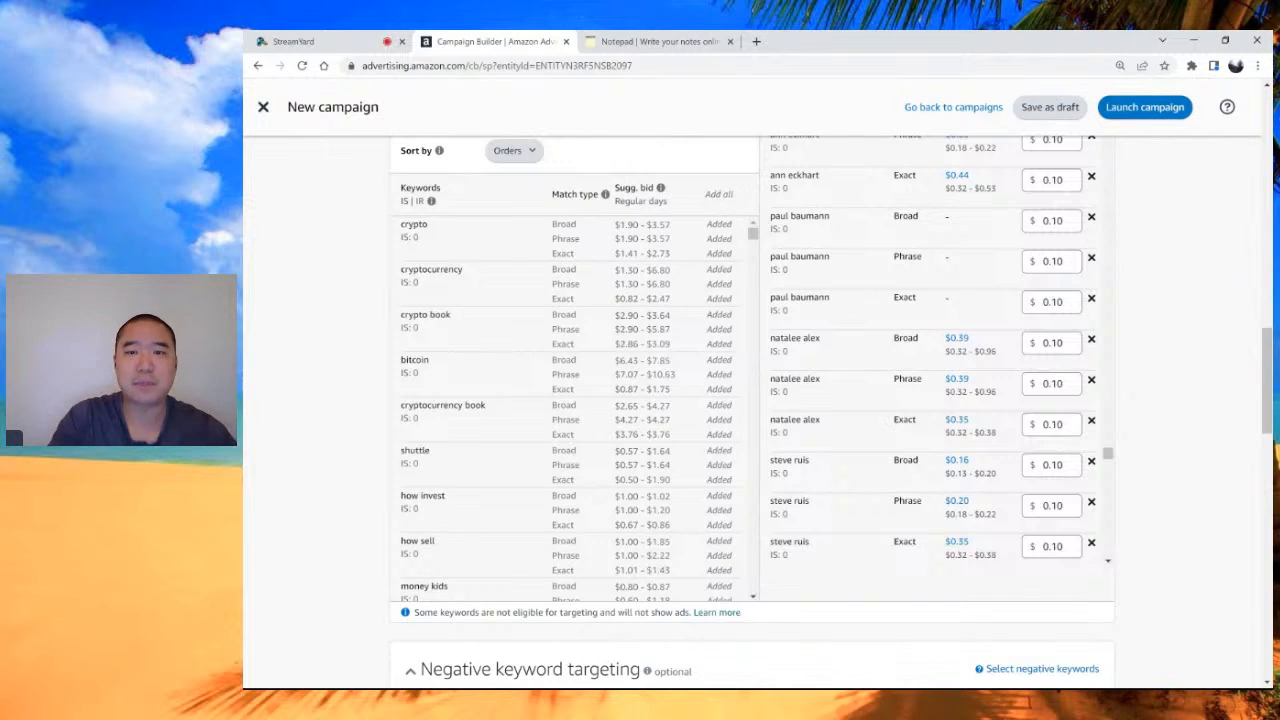
pyautogui.scroll(-5, 885, 557)
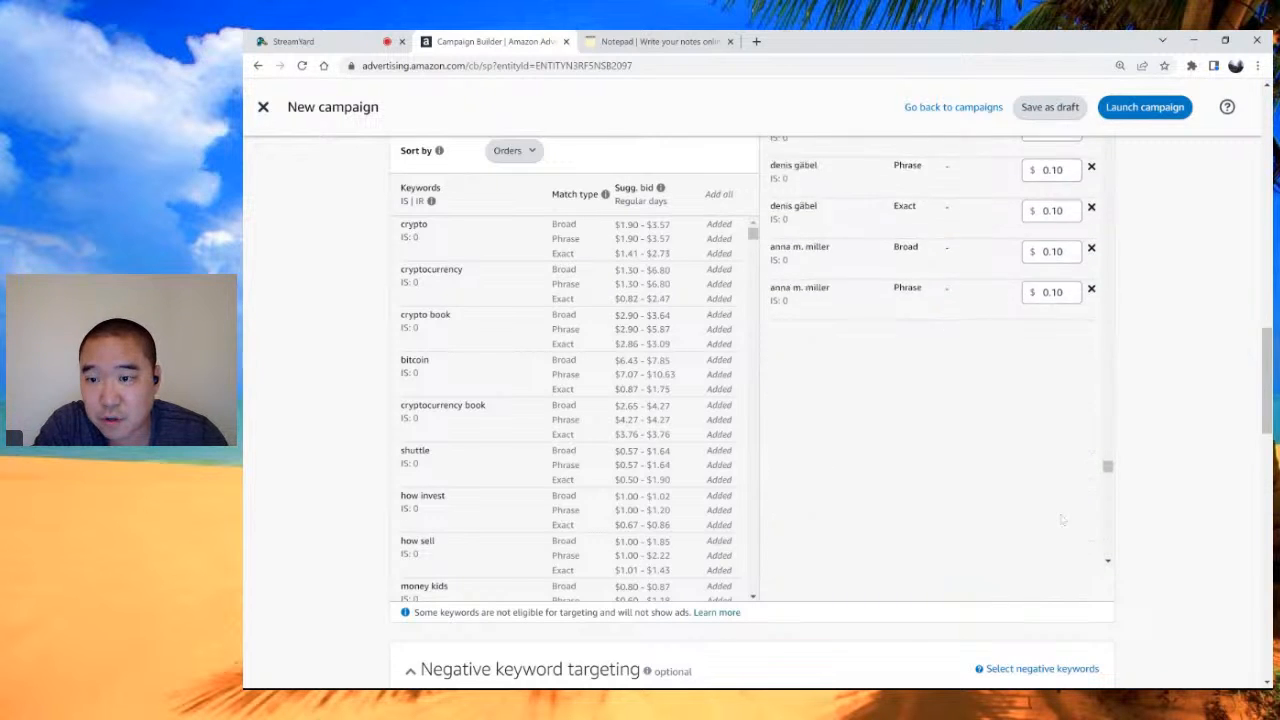
pyautogui.moveTo(1107, 464); pyautogui.dragTo(1107, 517)
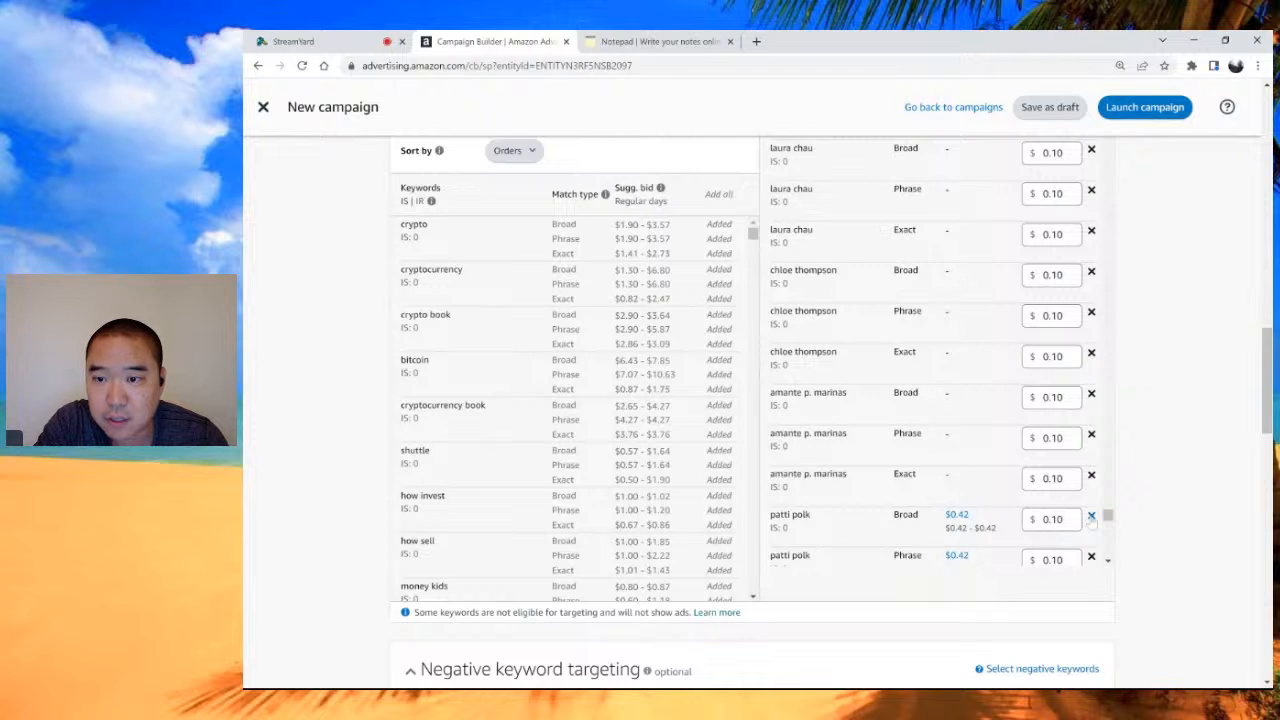
pyautogui.click(1091, 516)
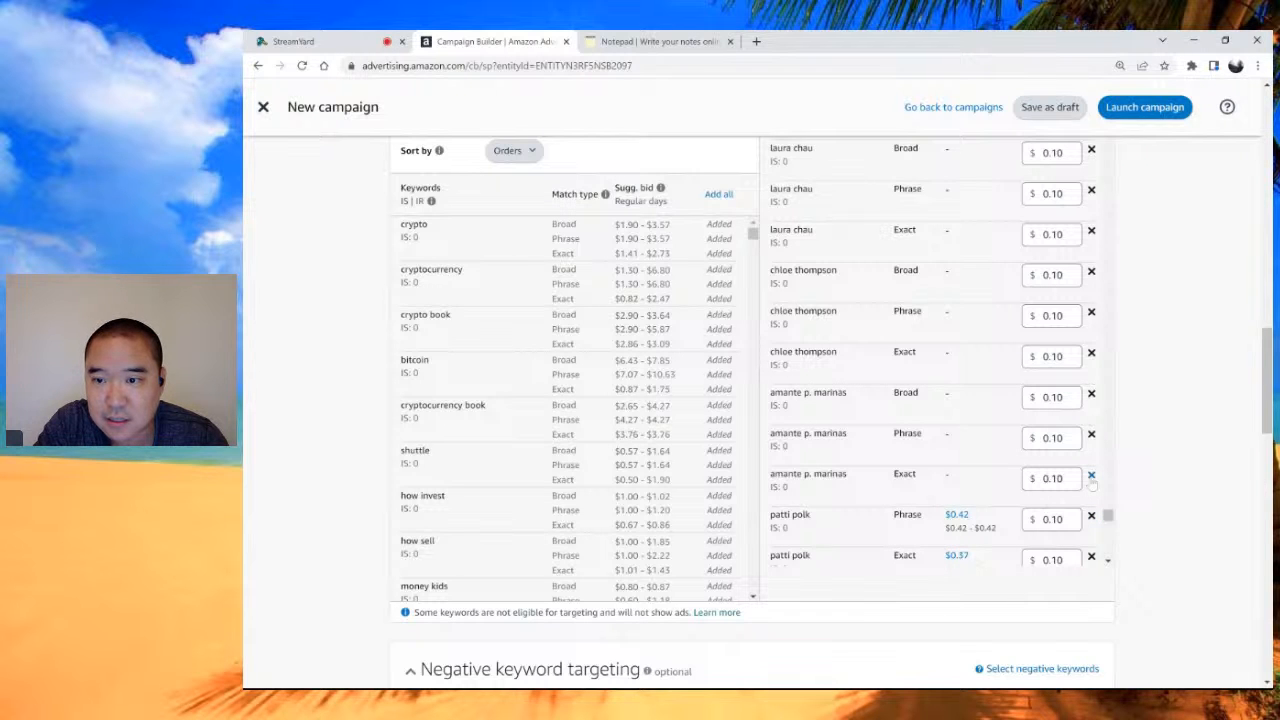
pyautogui.click(1091, 477)
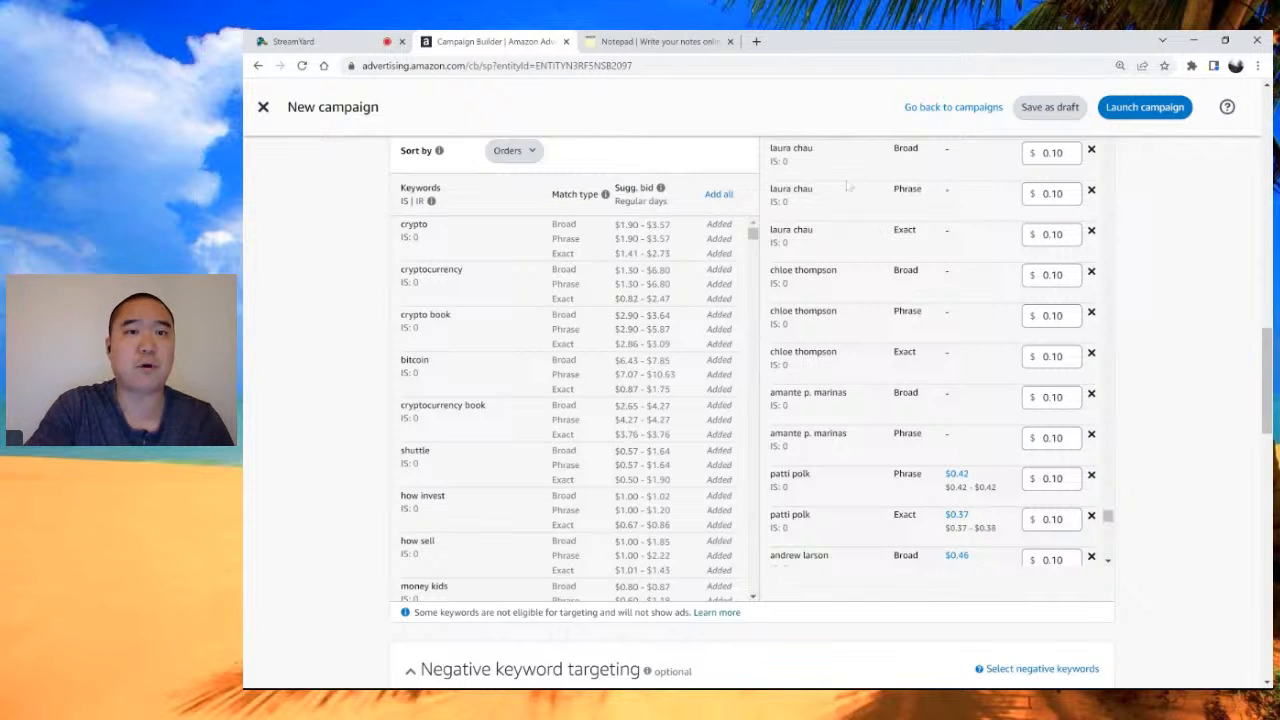
# Step: Switch keyword targeting to entering a custom list, and try bitcoin and crypto as starting keywords
pyautogui.scroll(2, 355, 432)
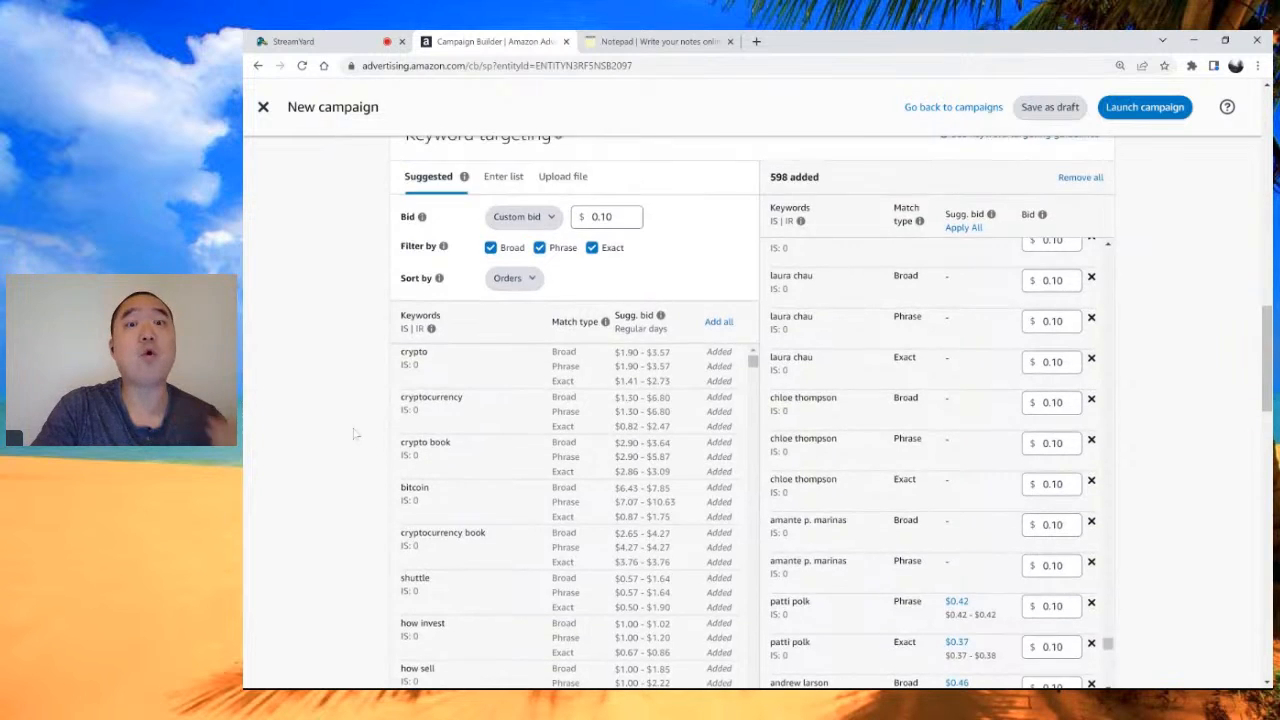
pyautogui.scroll(2, 355, 432)
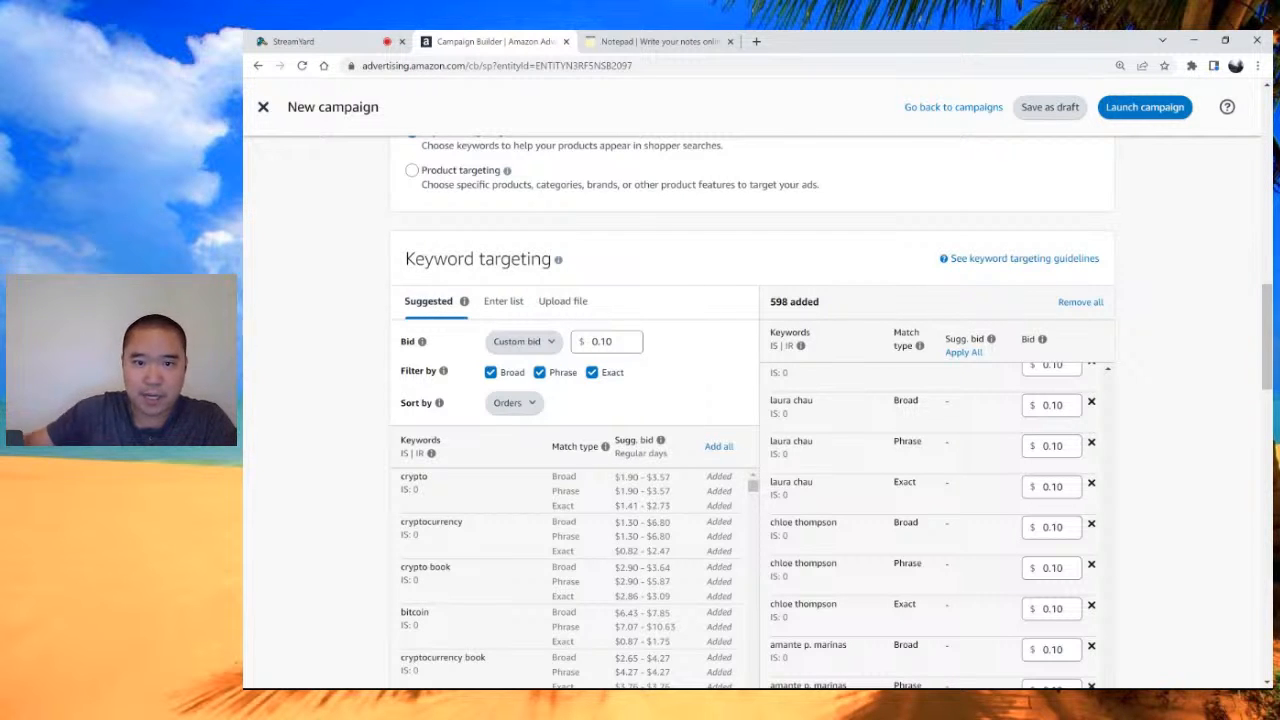
pyautogui.scroll(-2, 292, 365)
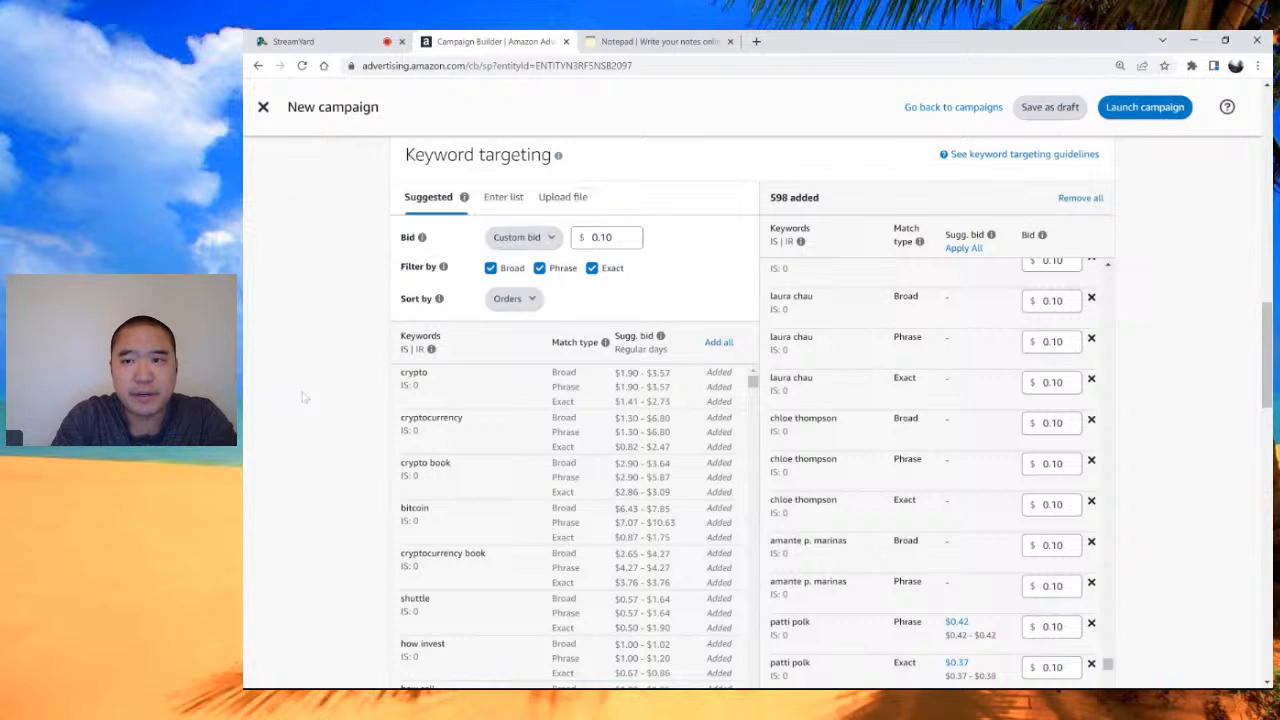
pyautogui.scroll(-1, 303, 397)
pyautogui.scroll(1, 303, 397)
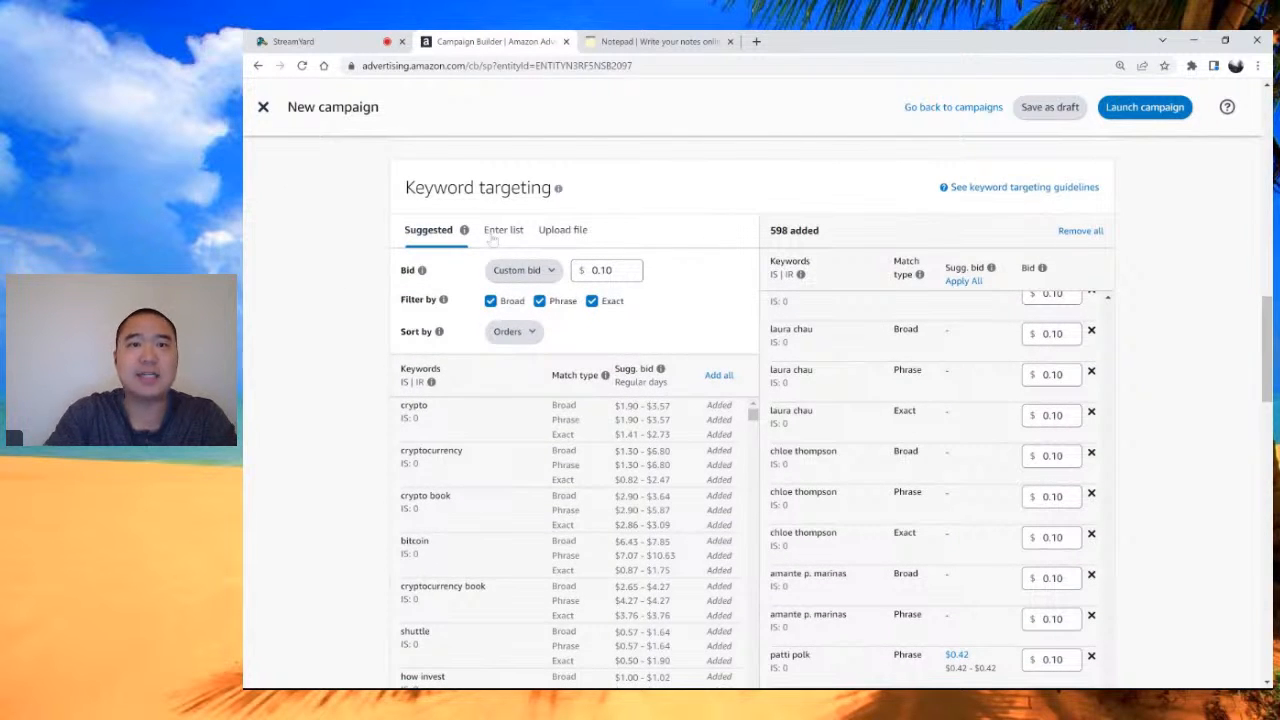
pyautogui.click(492, 234)
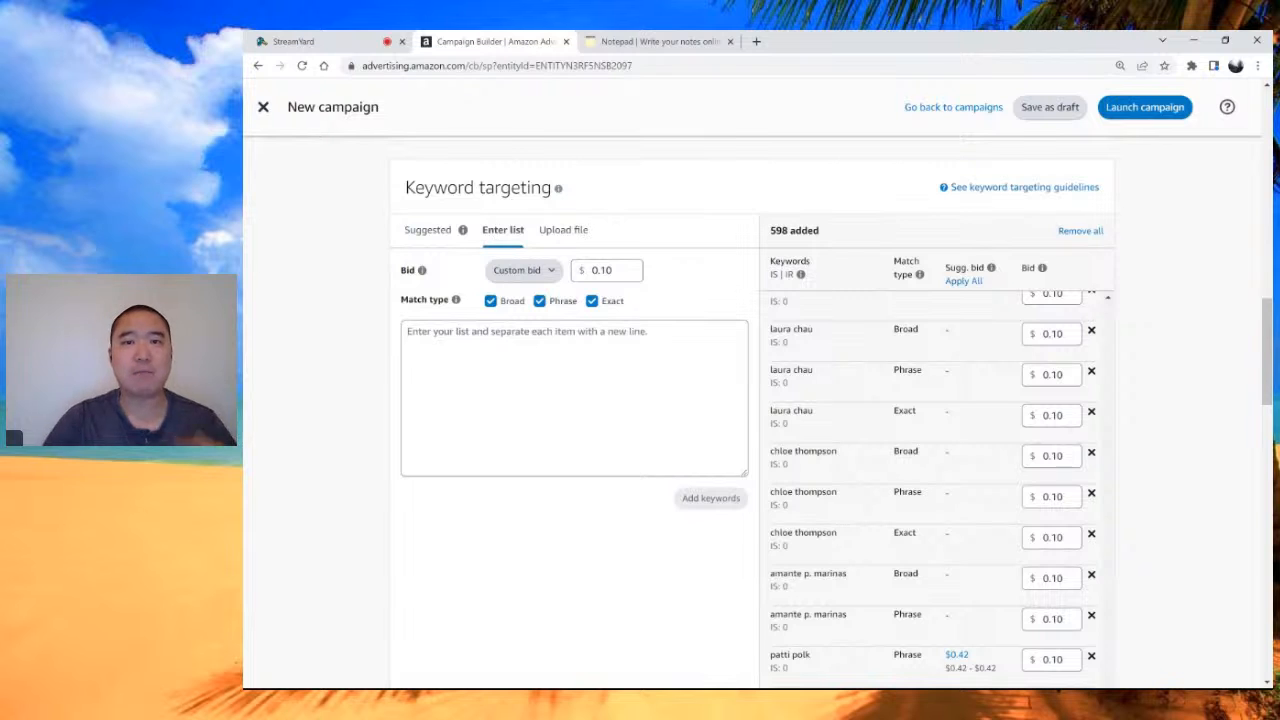
pyautogui.click(574, 398)
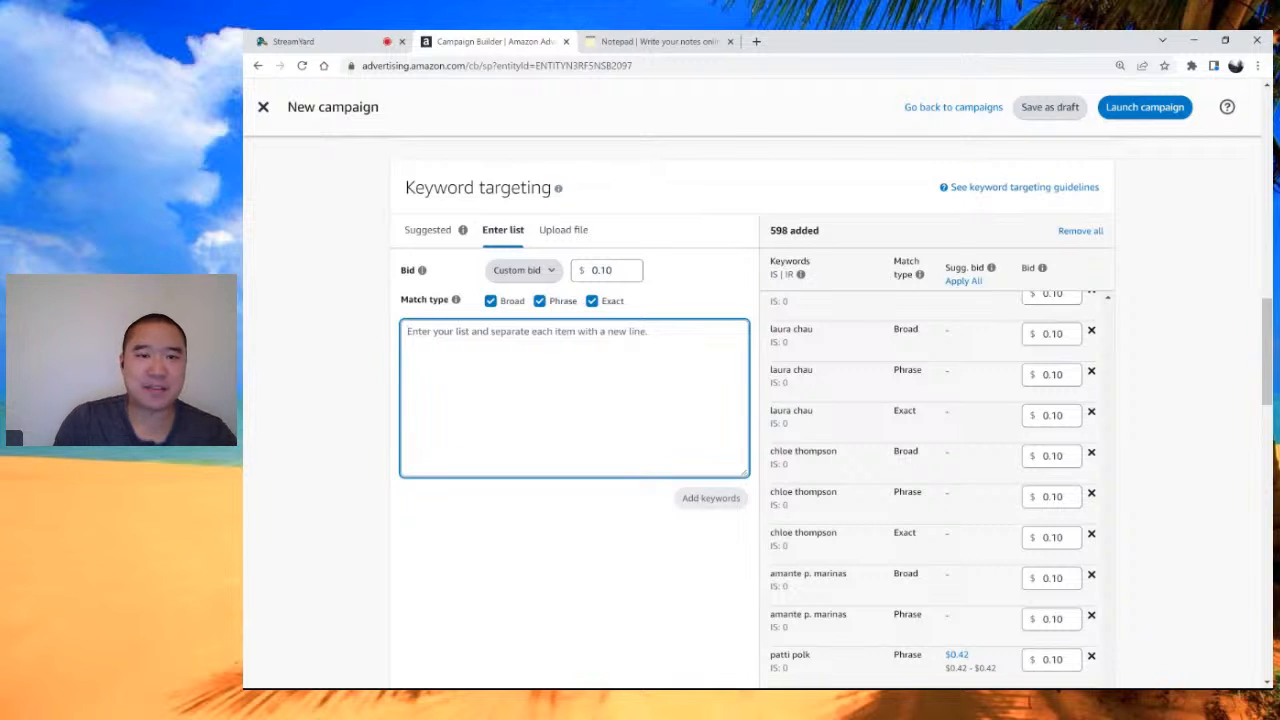
pyautogui.write('bitcoin')
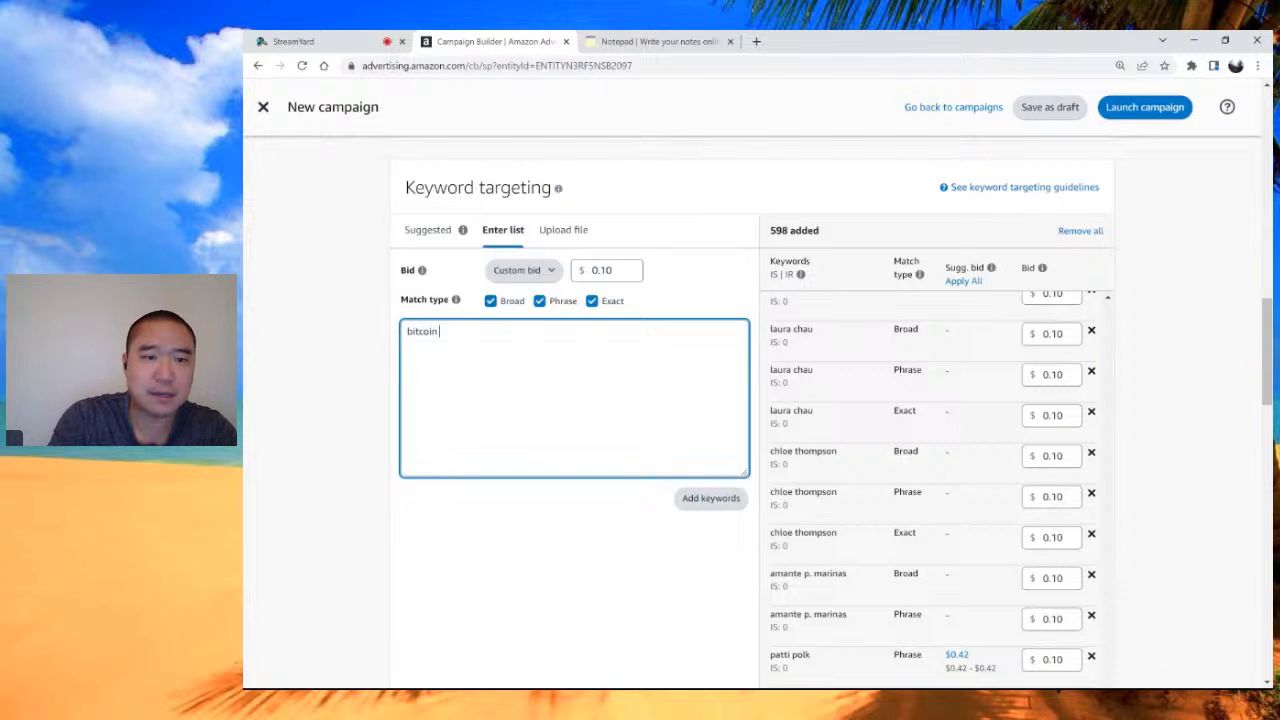
pyautogui.hotkey('ctrl', 'a')
pyautogui.write('crypto')
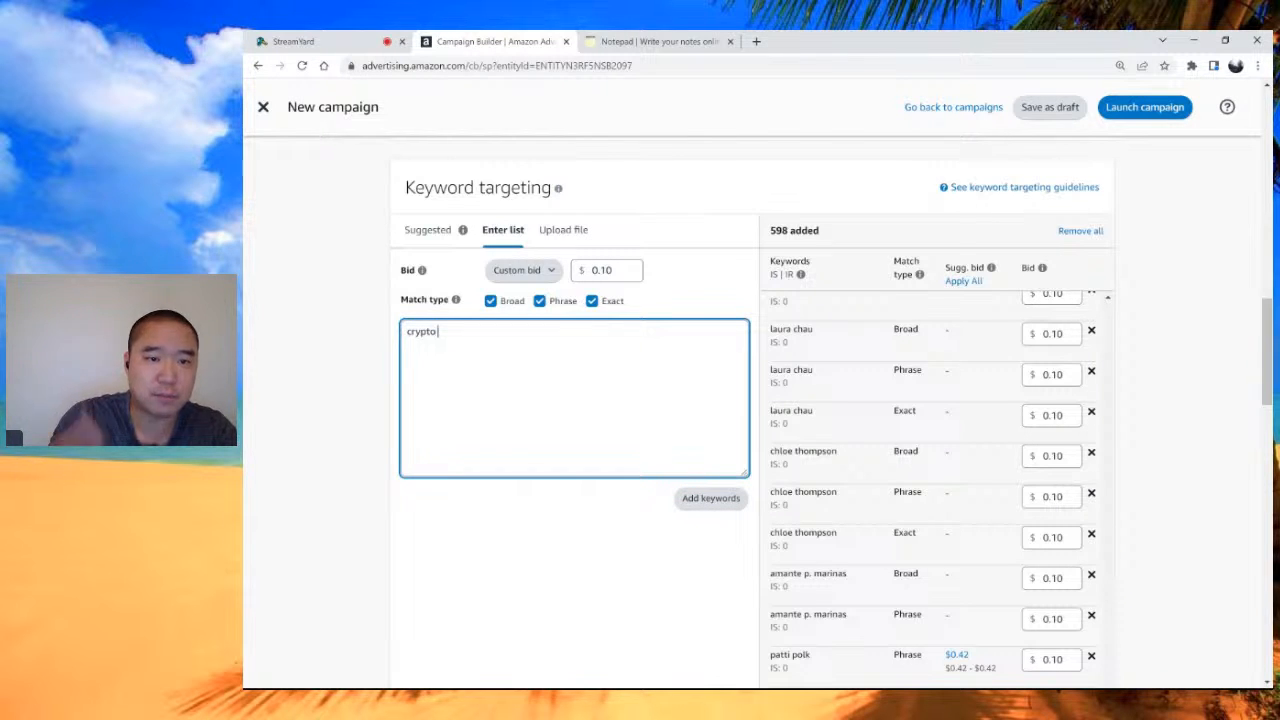
# Step: Replace the entered keyword with bitcoin and add all of its suggested shopper queries to the keyword list
pyautogui.hotkey('ctrl', 'a')
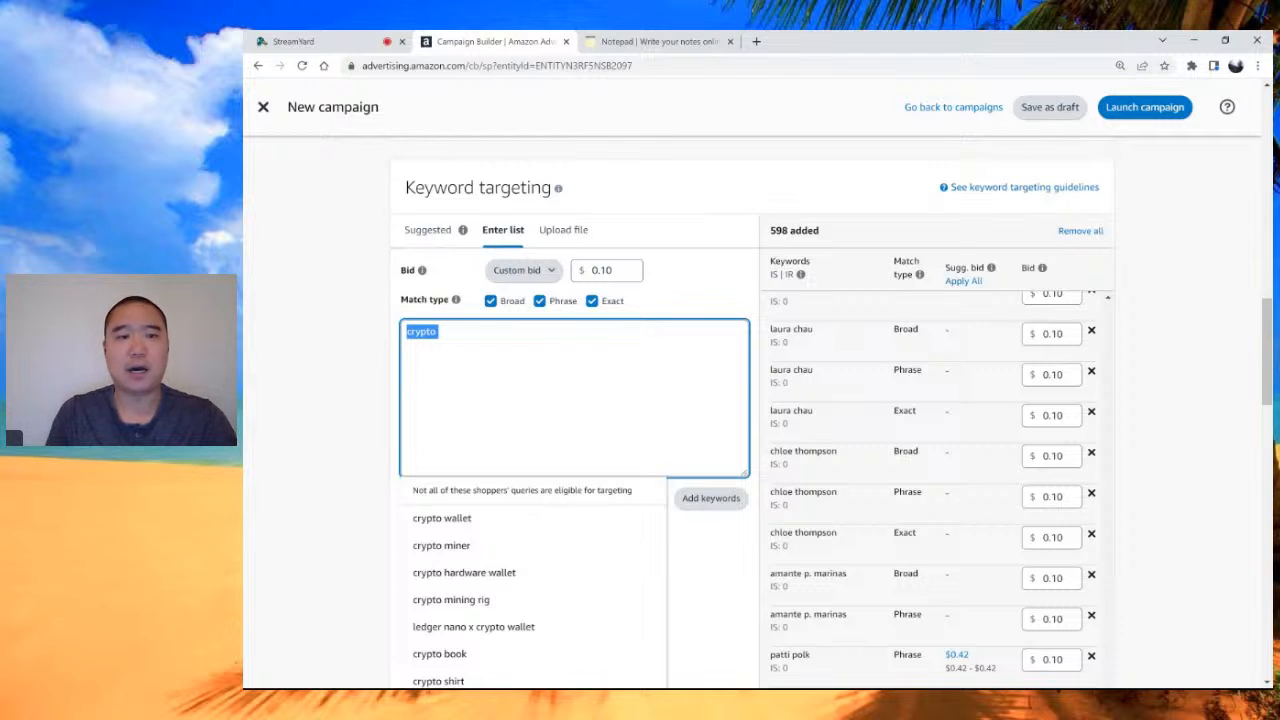
pyautogui.write('bitcoin')
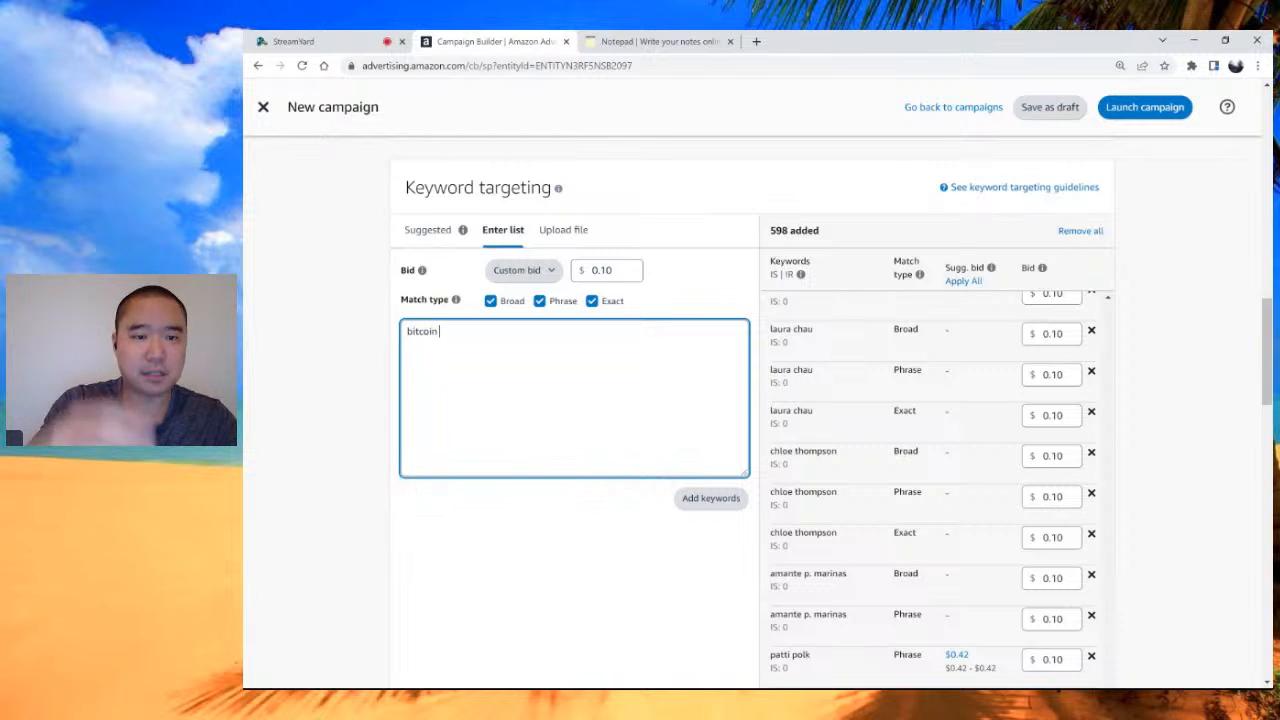
pyautogui.hotkey('ctrl', 'a')
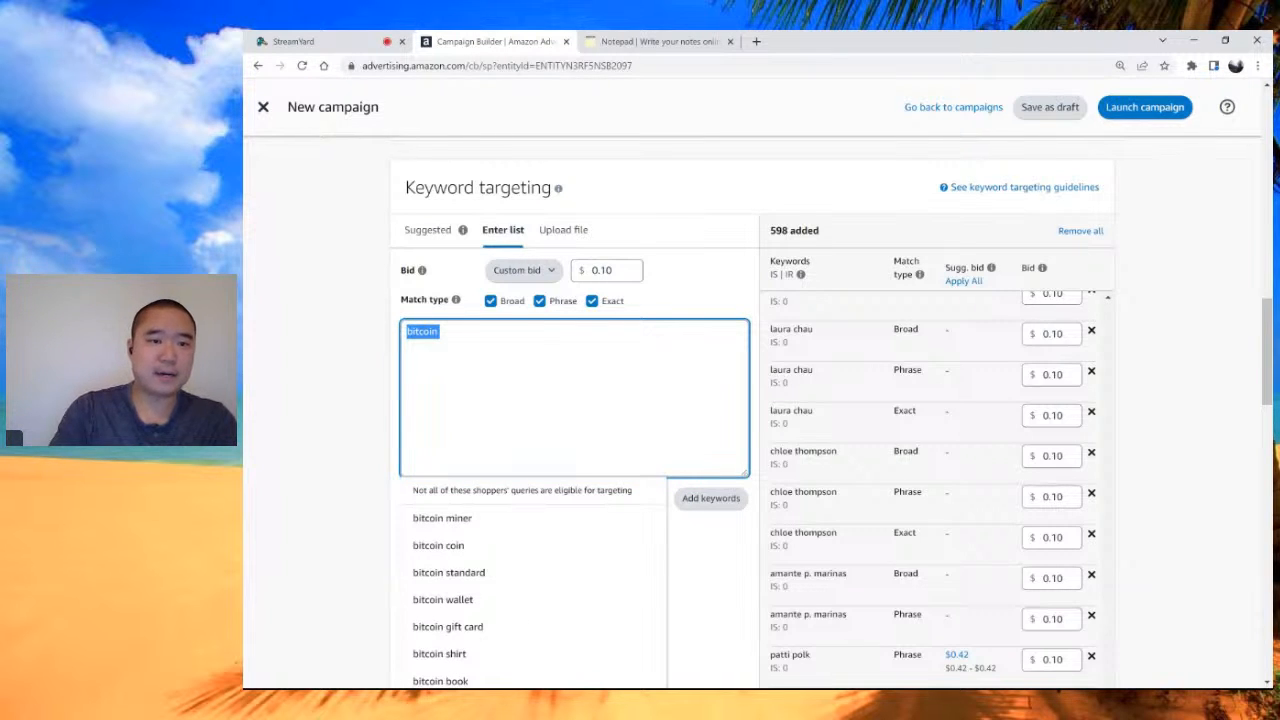
pyautogui.scroll(-2, 320, 420)
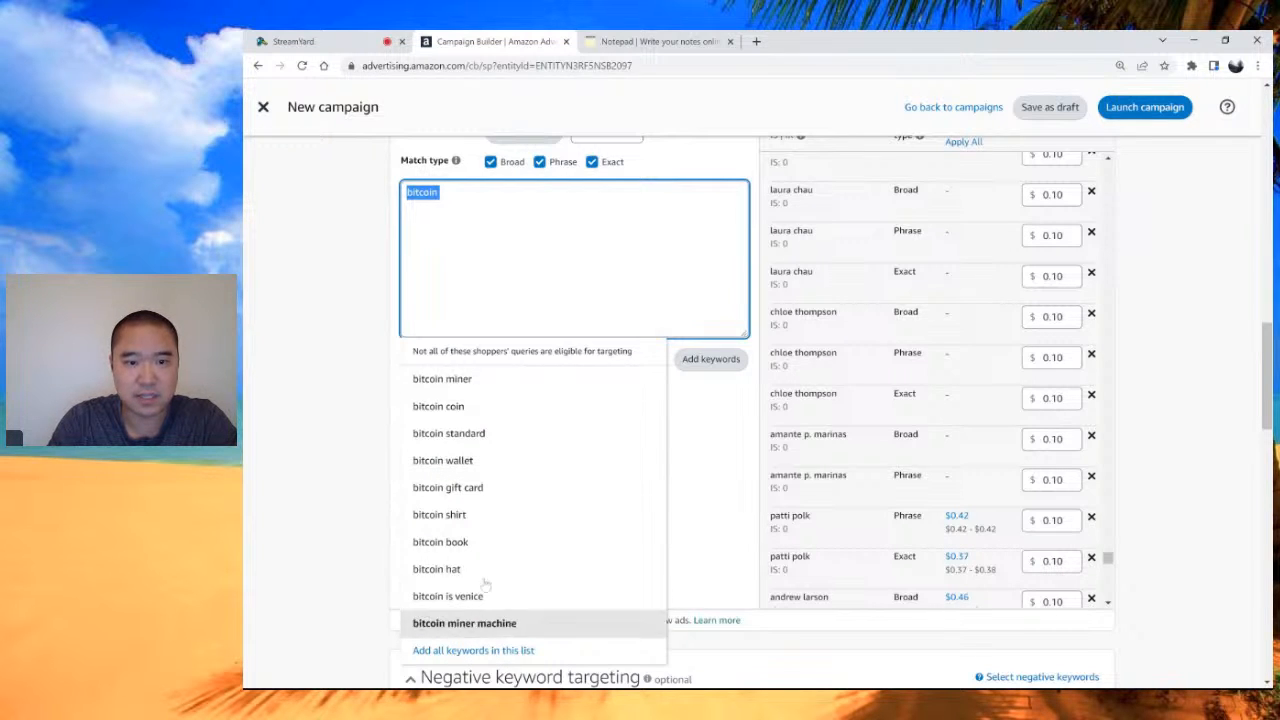
pyautogui.click(497, 652)
pyautogui.scroll(-1, 560, 290)
pyautogui.click(450, 325)
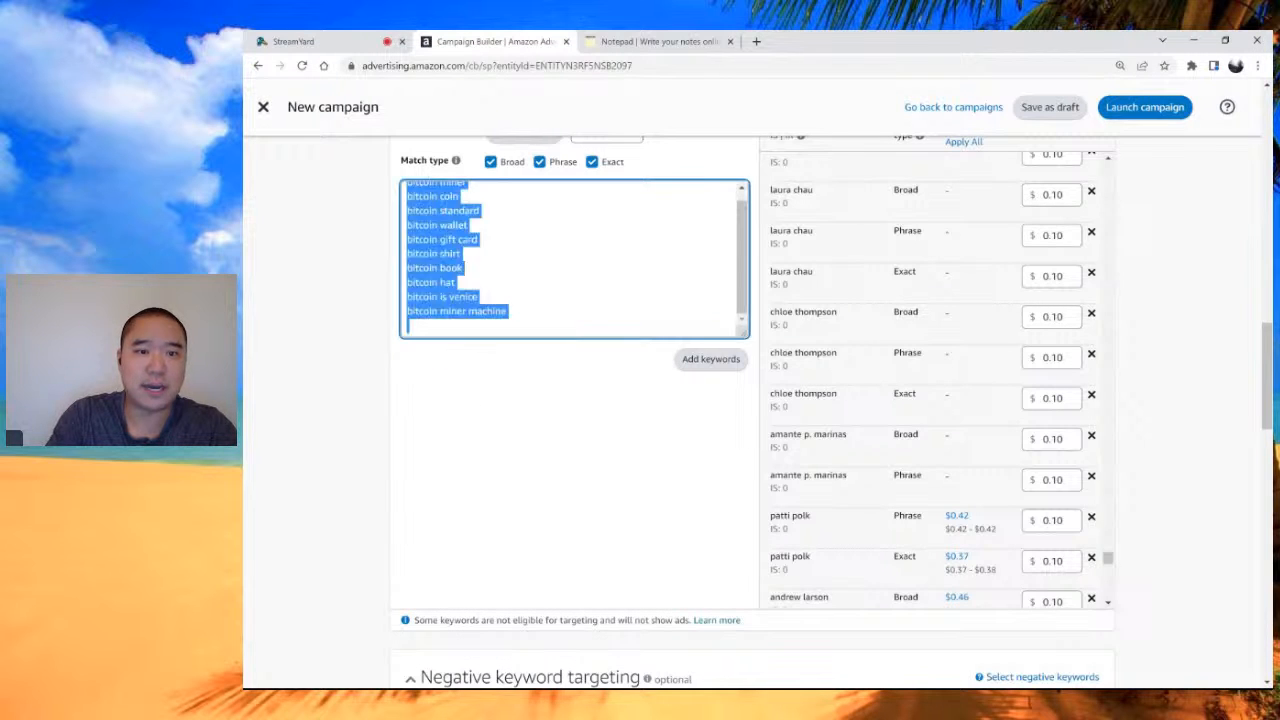
# Step: Enter "bitcoin a" on a new line of the keyword list and add all of its suggested queries
pyautogui.write('bitcoi')
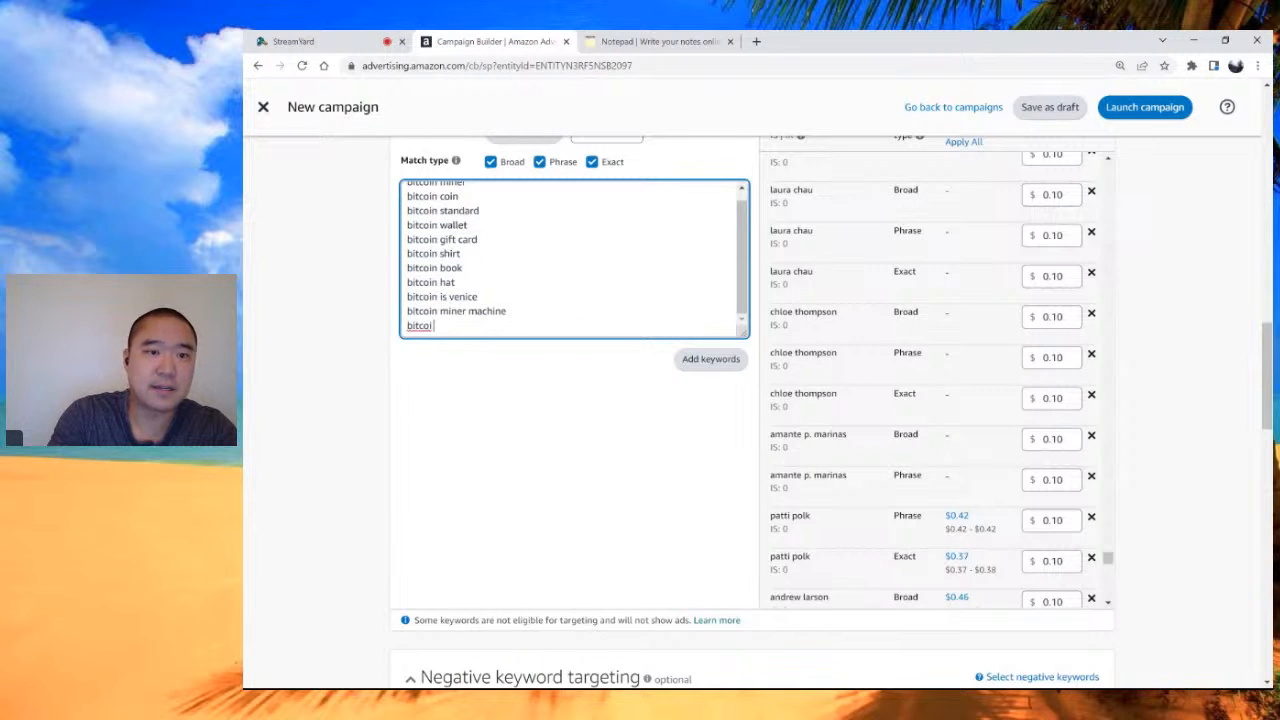
pyautogui.write('n')
pyautogui.moveTo(441, 326); pyautogui.dragTo(407, 326)
pyautogui.hotkey('ctrl', 'c')
pyautogui.click(458, 327)
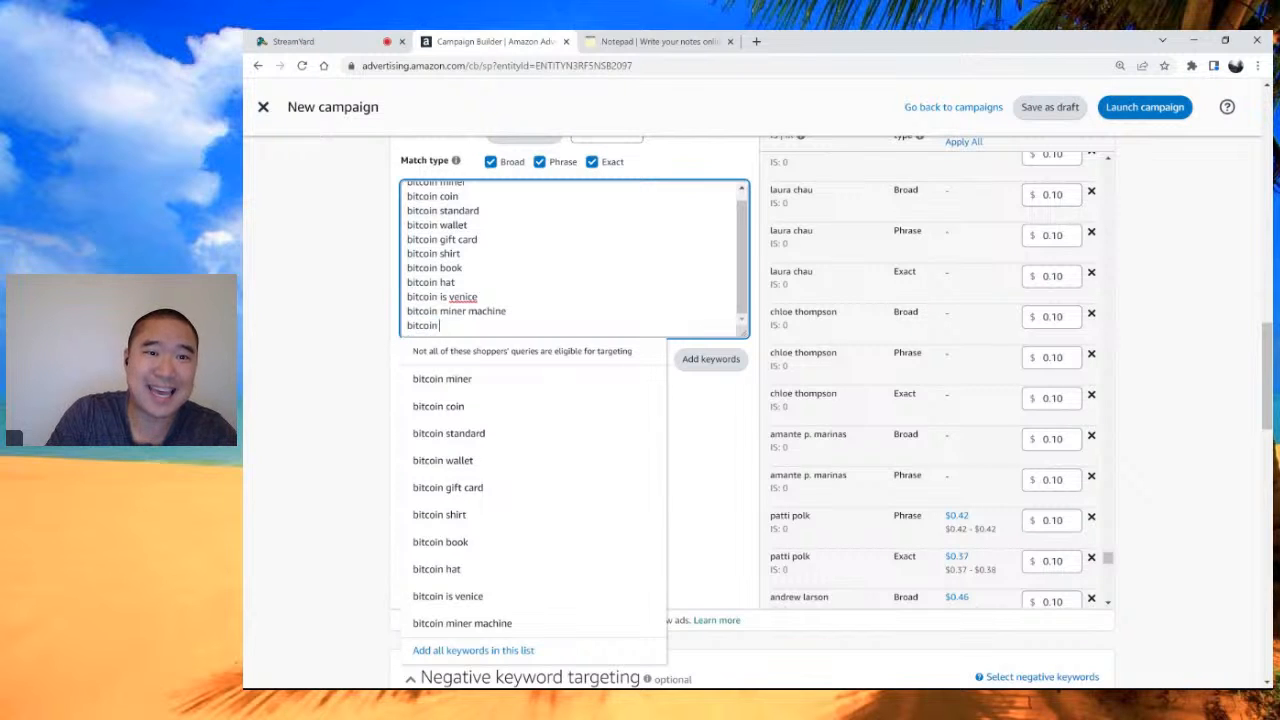
pyautogui.write('a')
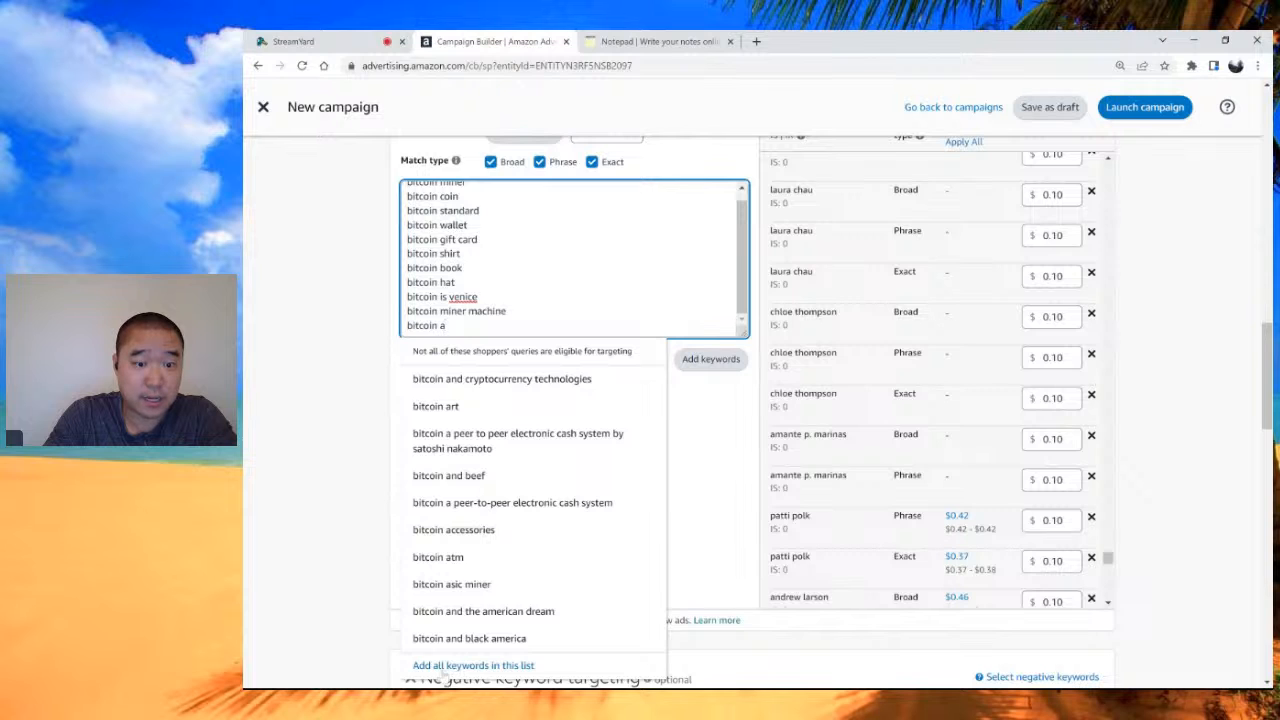
pyautogui.click(540, 379)
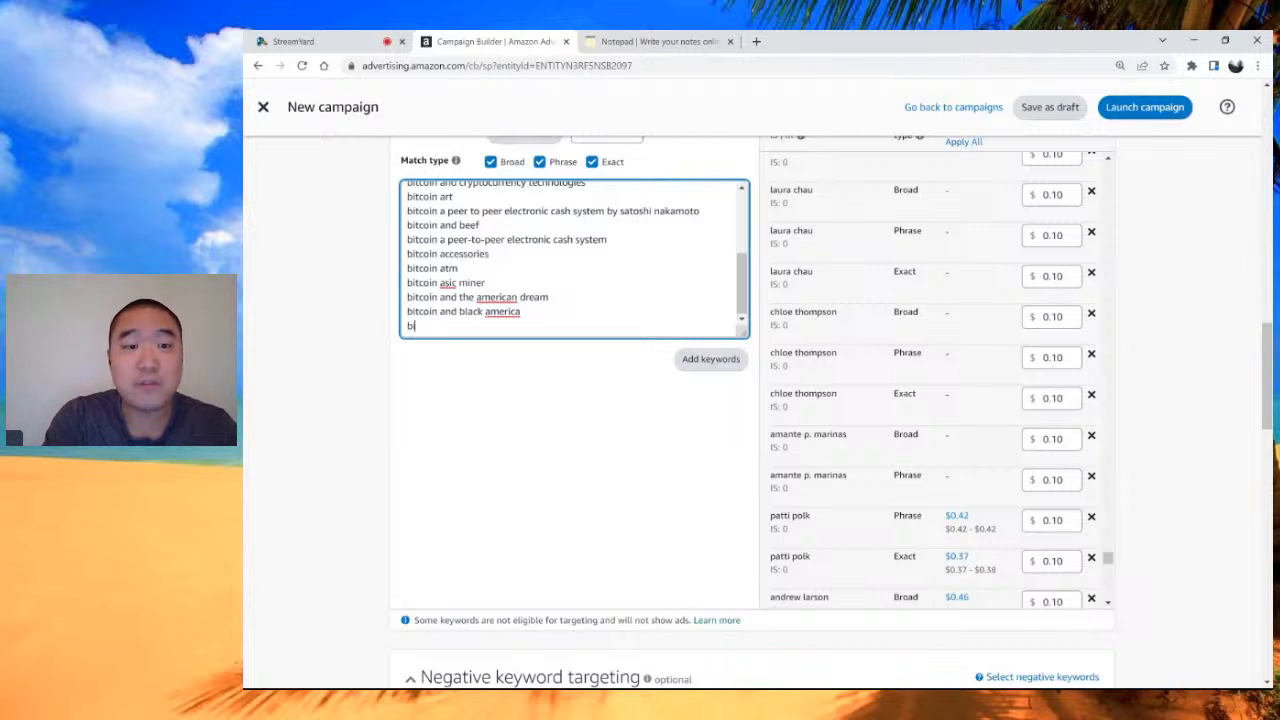
# Step: Check the keyword suggestions for "bitcoin a", "bitcoin ab", "bitcoin ac" and "bitcoin ad" on a new line
pyautogui.write('tcoin a')
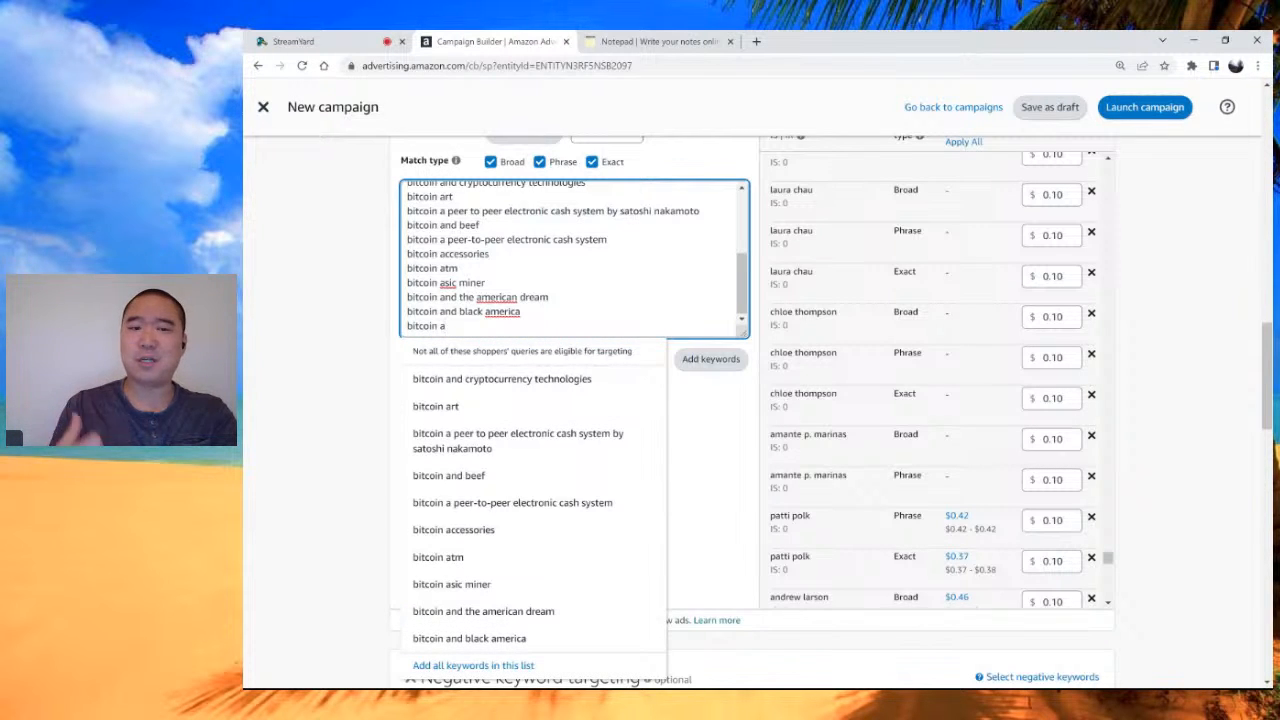
pyautogui.write('a')
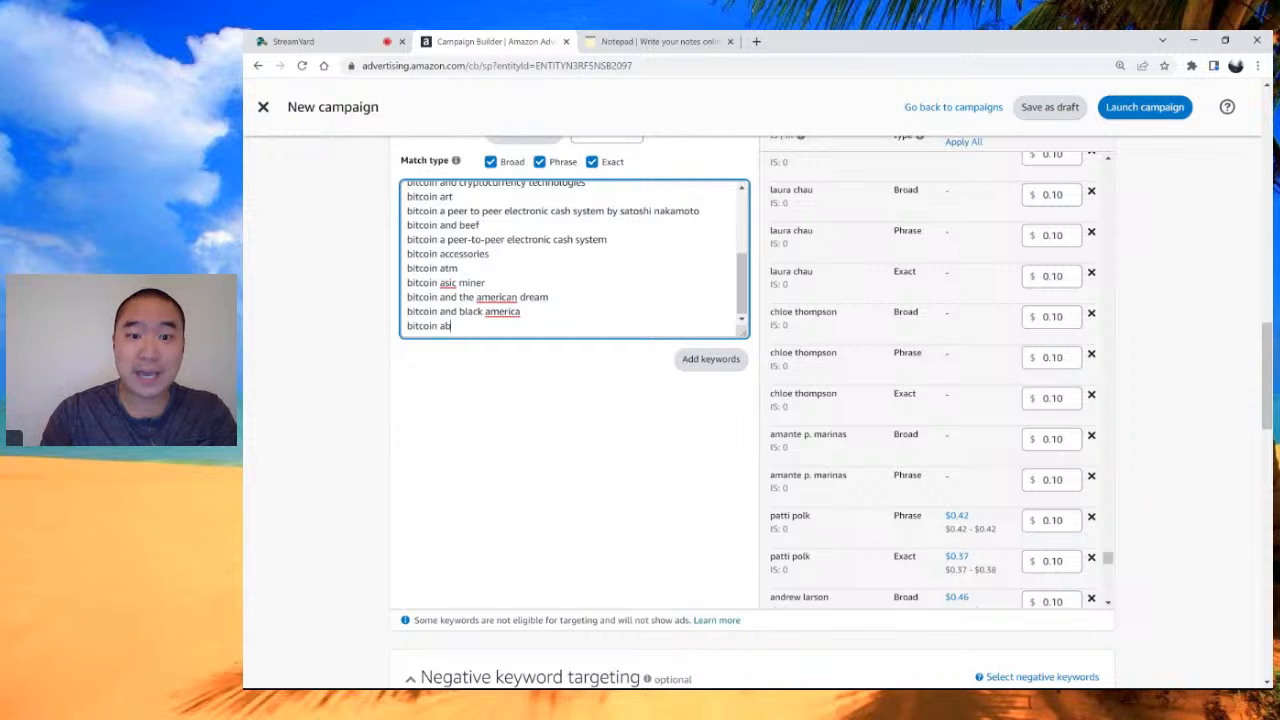
pyautogui.press('BackSpace')
pyautogui.write('c')
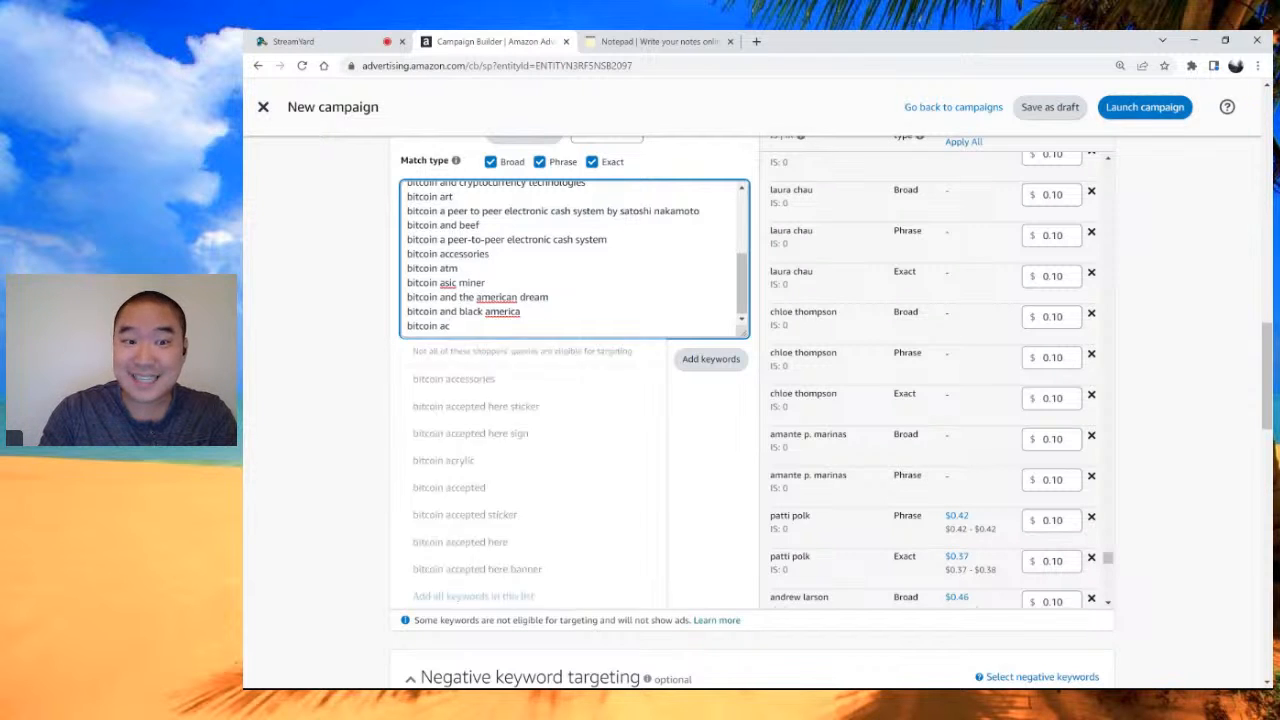
pyautogui.press('BackSpace')
pyautogui.write('d')
pyautogui.press('BackSpace')
pyautogui.press('BackSpace')
pyautogui.press('BackSpace')
pyautogui.press('BackSpace')
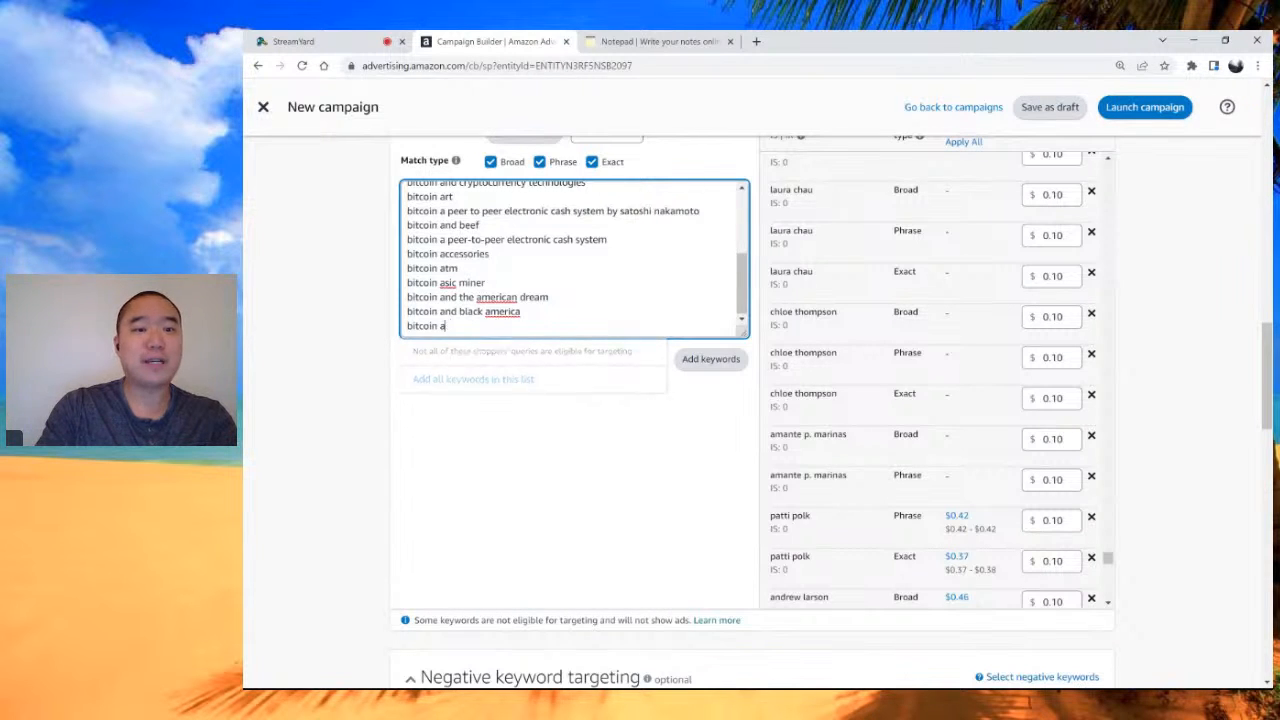
# Step: Enter "bitcoin b" and "bitcoin c" in turn on new lines of the keyword list, adding all suggested queries for each
pyautogui.write('tcoin')
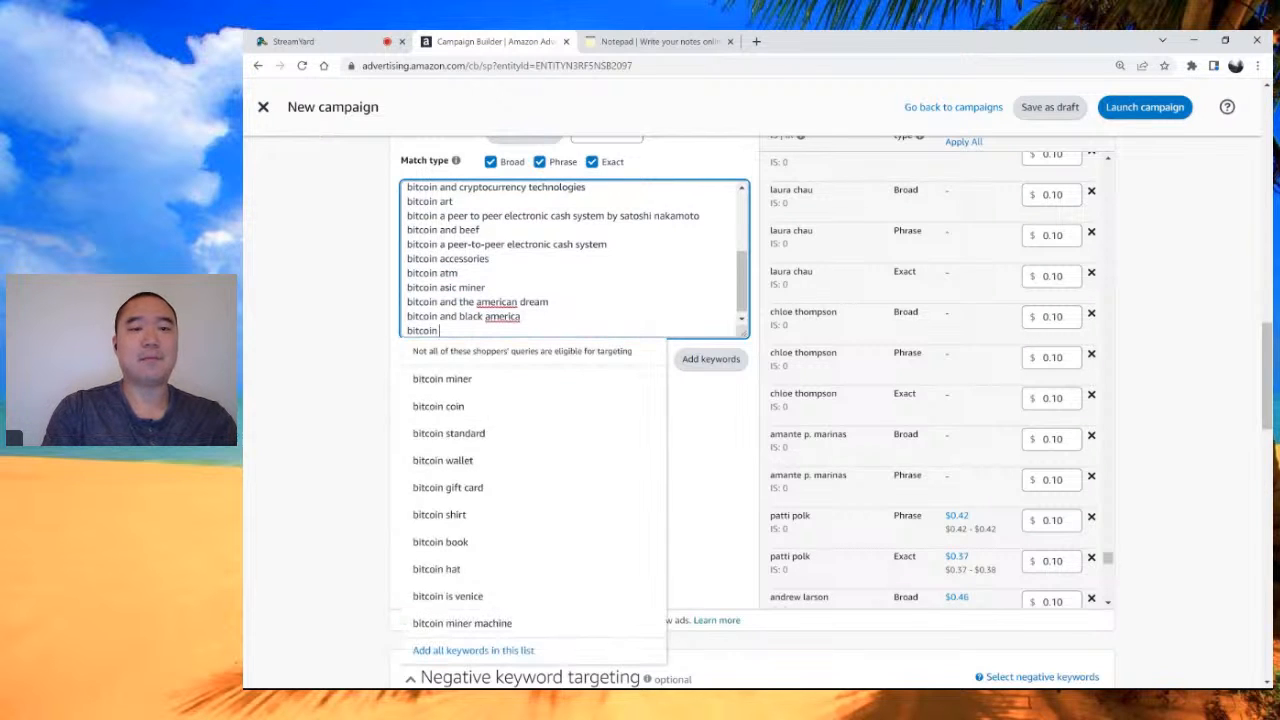
pyautogui.write(' b')
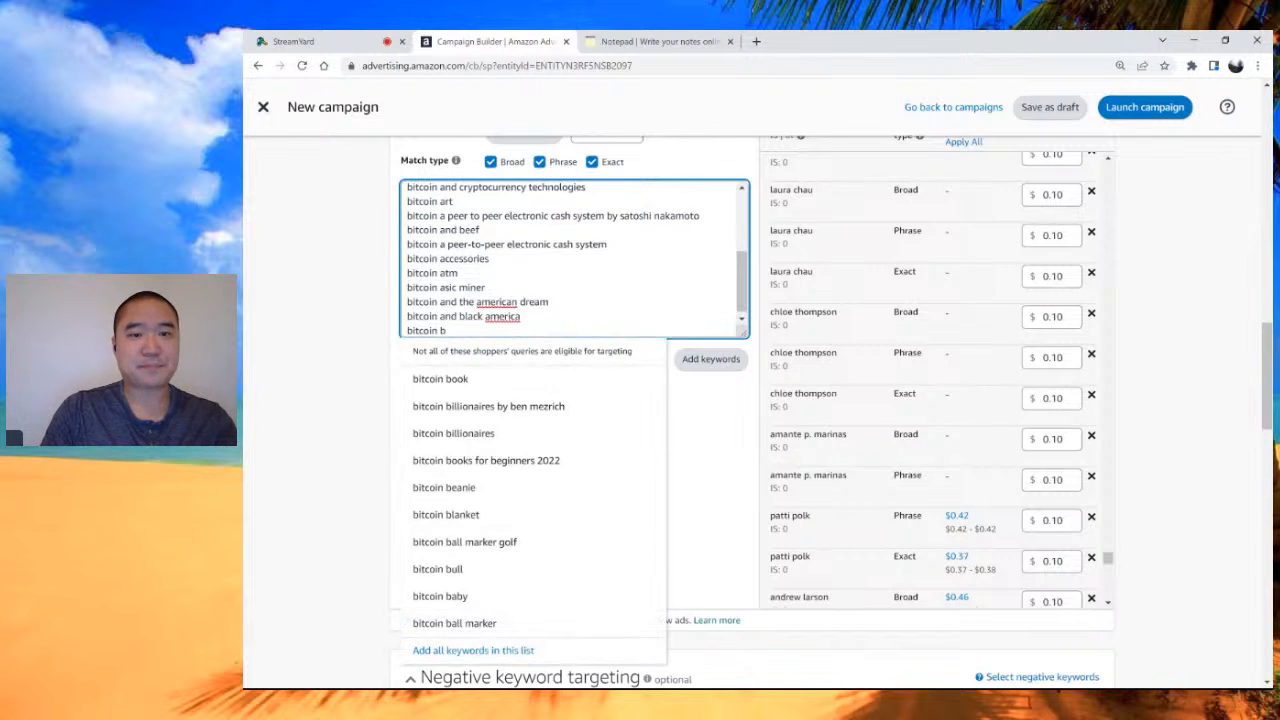
pyautogui.click(493, 650)
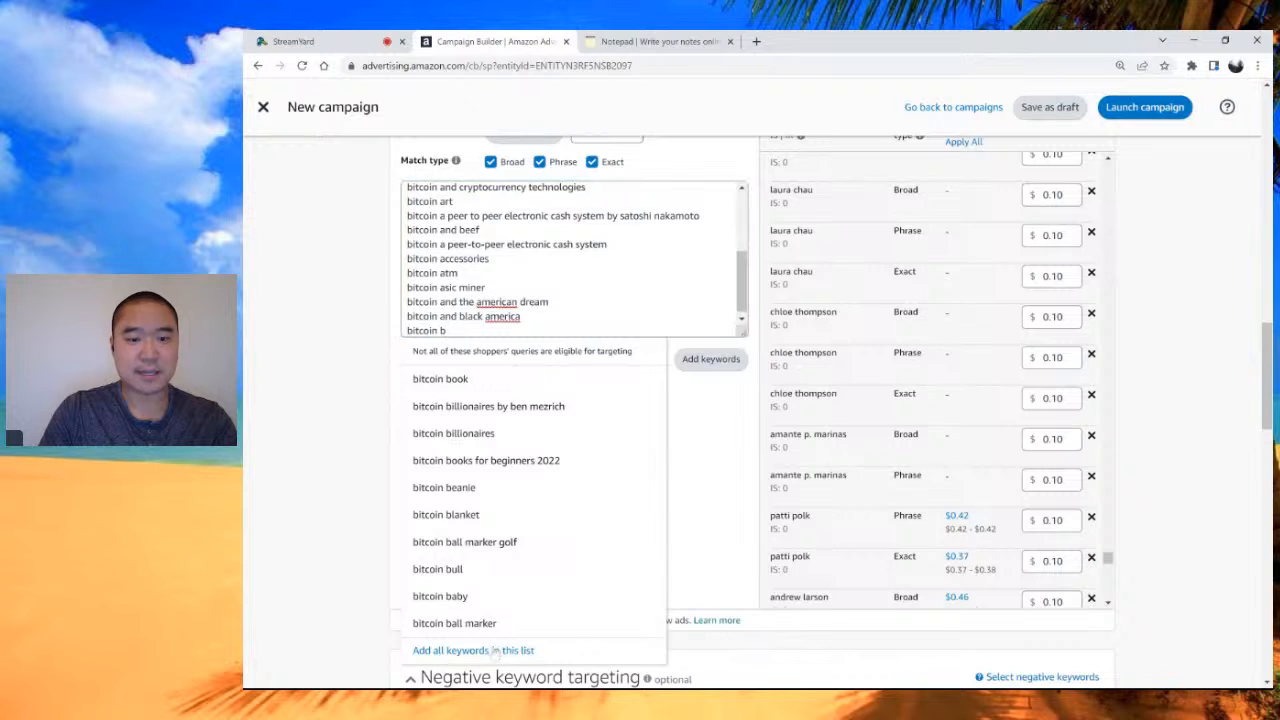
pyautogui.click(500, 325)
pyautogui.press('Return')
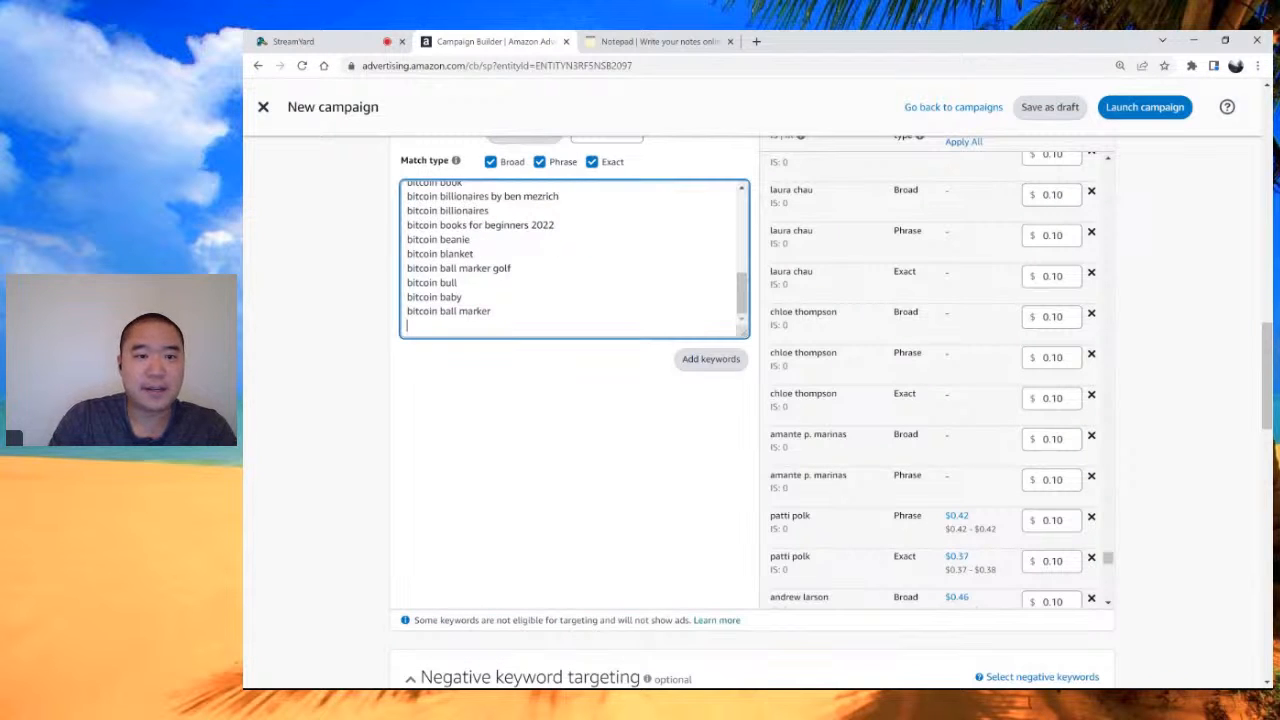
pyautogui.write('bitcoin coin')
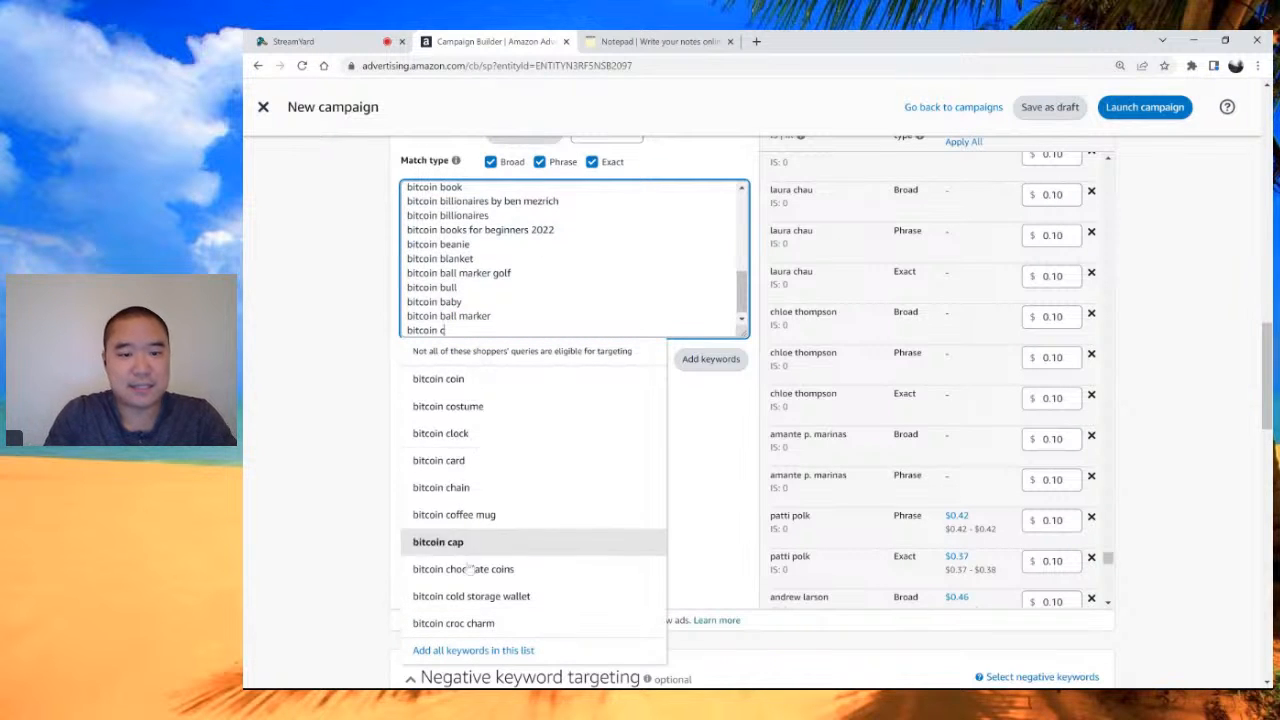
pyautogui.click(470, 650)
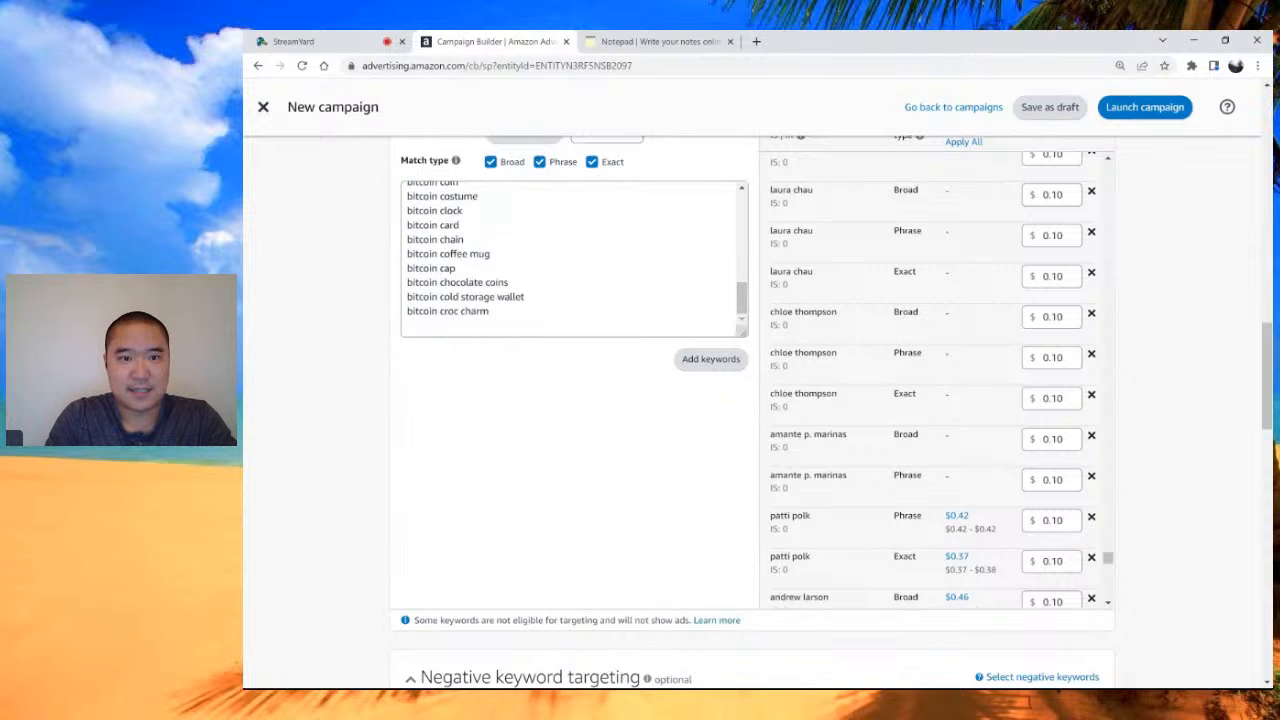
# Step: Enter "bitcoin d" on a new line of the keyword list and add all of its suggested queries
pyautogui.click(500, 325)
pyautogui.press('Return')
pyautogui.write('bitcoin c')
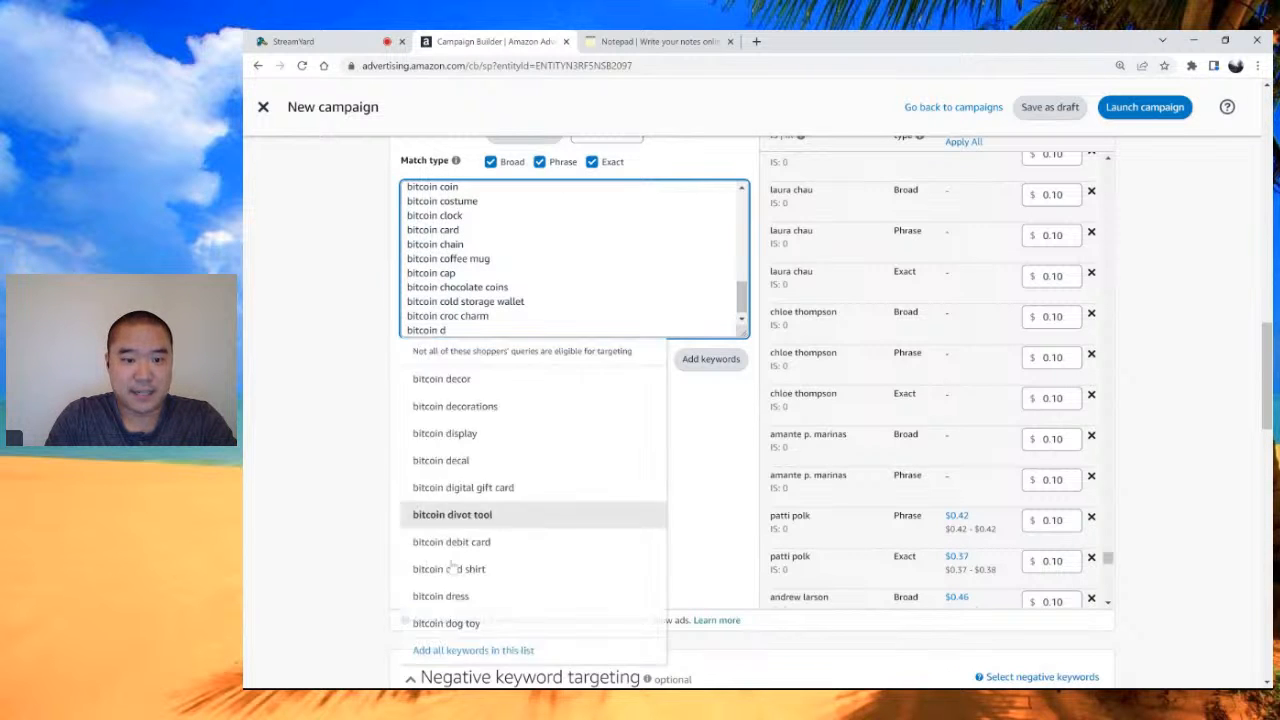
pyautogui.click(472, 656)
pyautogui.scroll(-3, 475, 312)
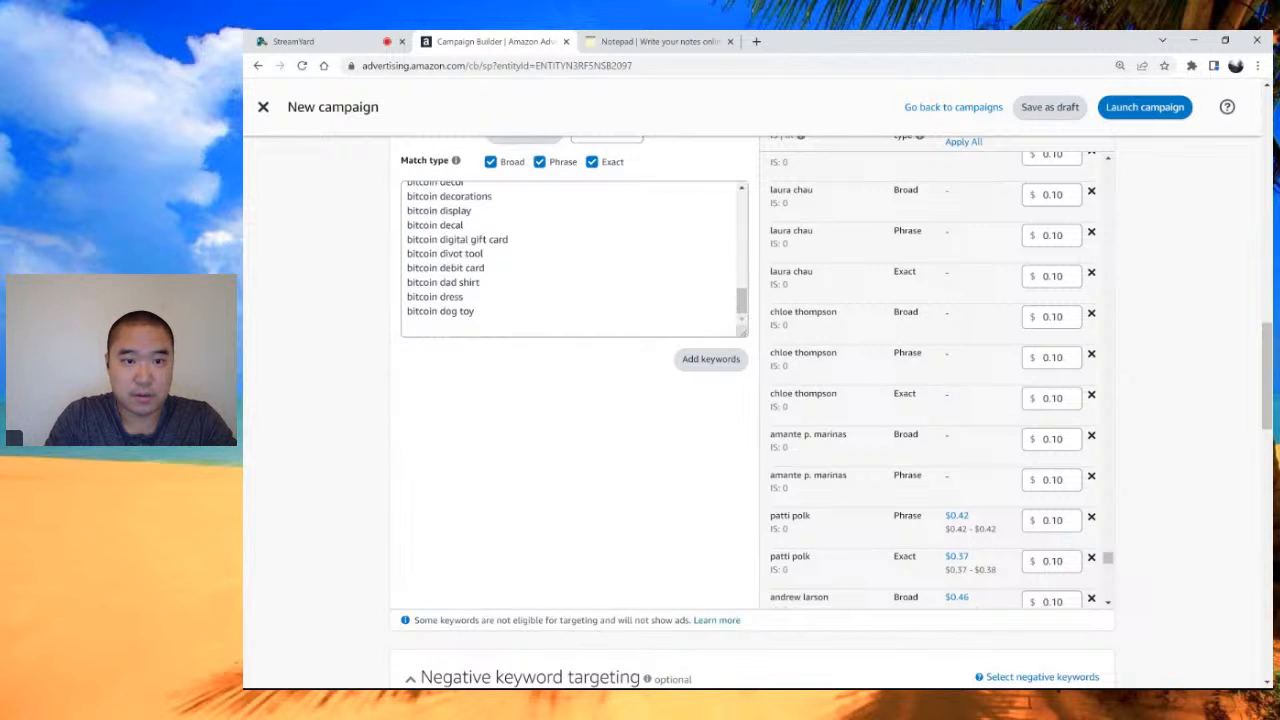
# Step: Enter "bitcoin e" on a new line of the keyword list and add all of its suggested queries
pyautogui.click(475, 312)
pyautogui.press('Return')
pyautogui.hotkey('ctrl', 'v')
pyautogui.write('e')
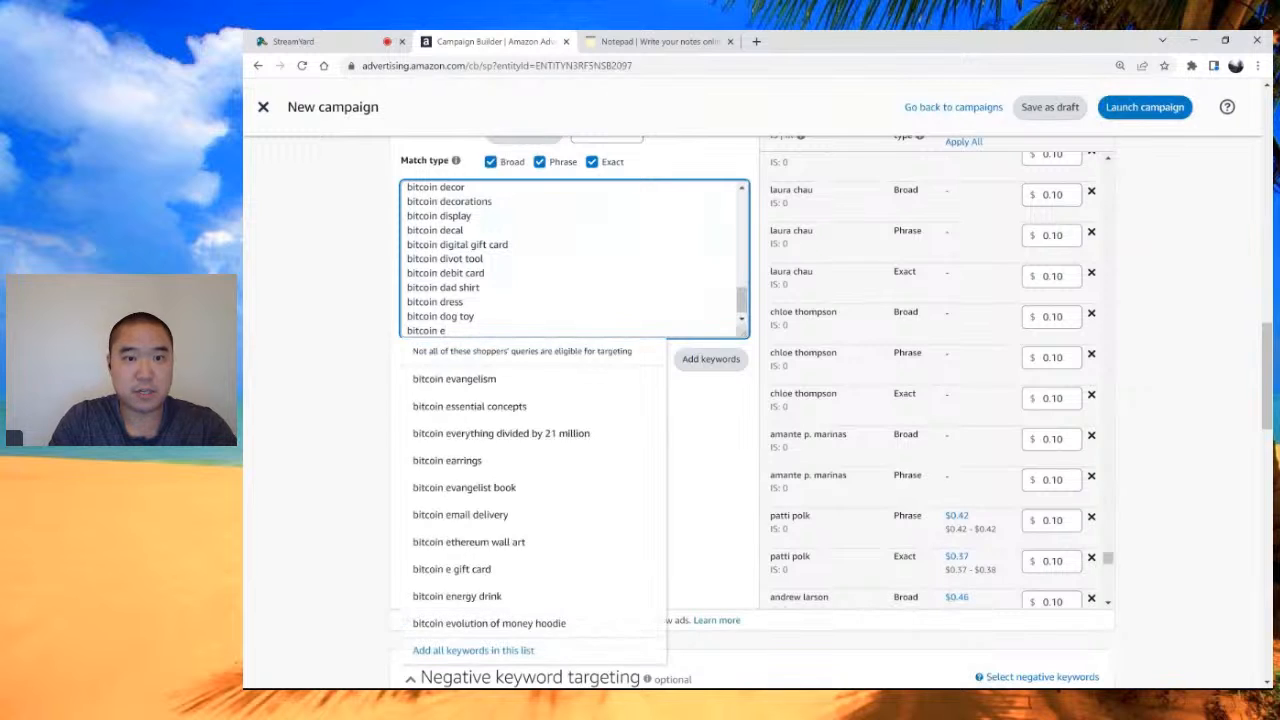
pyautogui.click(505, 649)
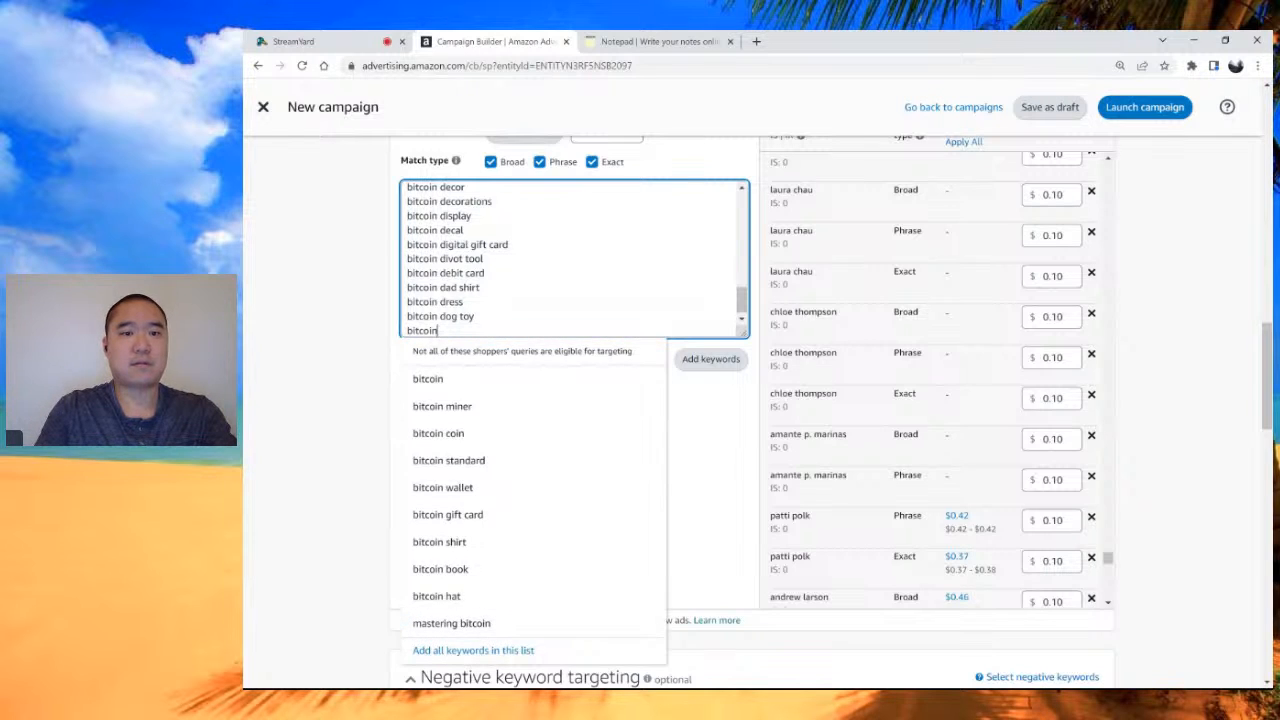
pyautogui.write('e')
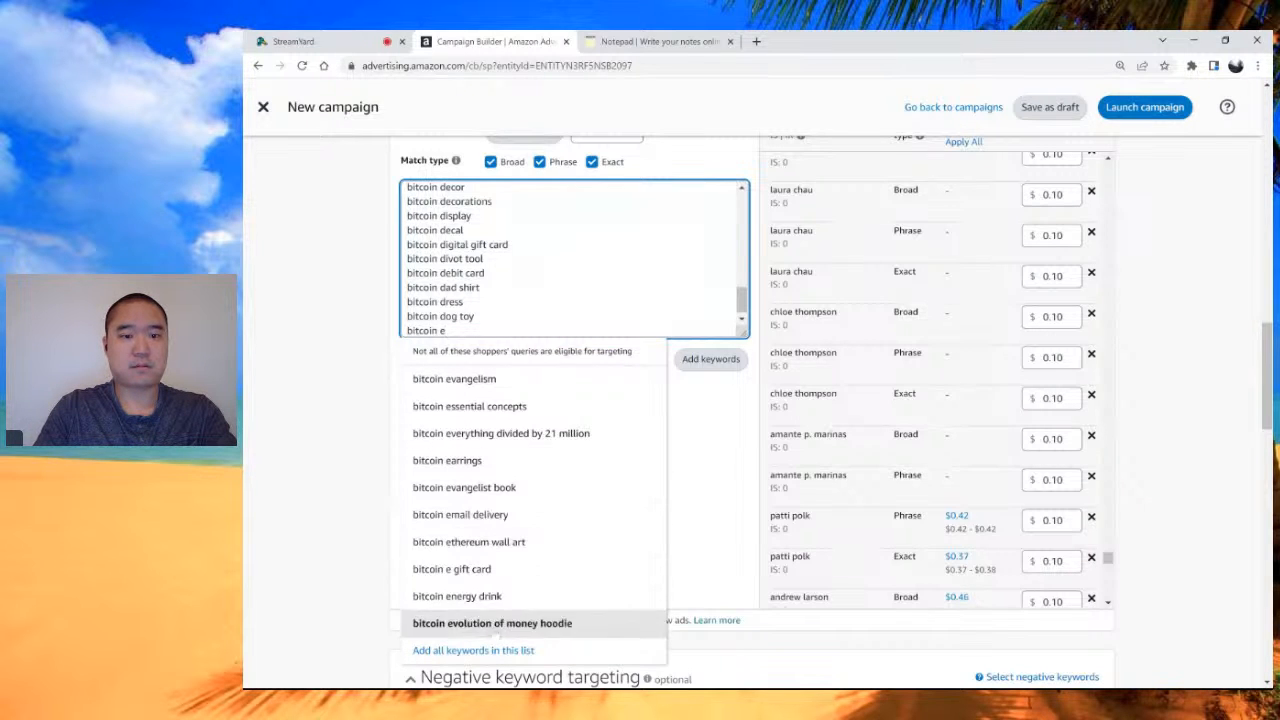
pyautogui.click(484, 651)
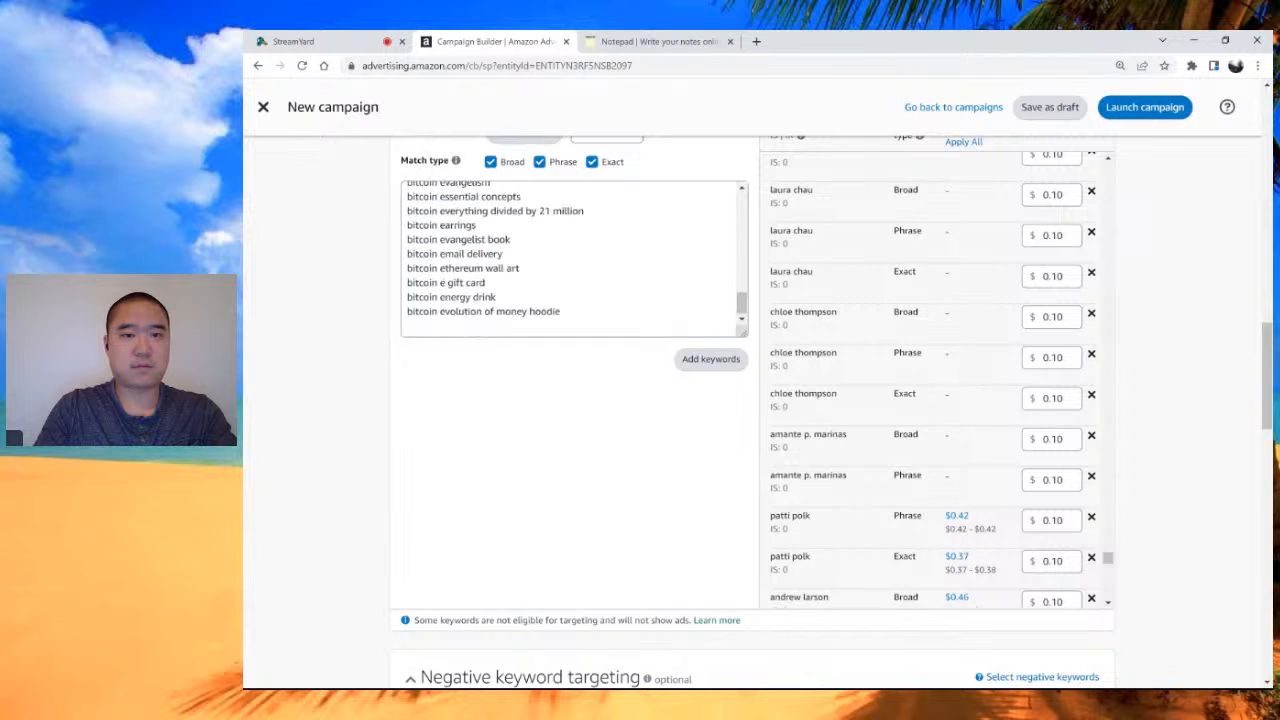
# Step: Enter "bitcoin f" and "bitcoin g" in turn on new lines of the keyword list, adding all suggested queries for each
pyautogui.click(424, 326)
pyautogui.write('bitcoin f')
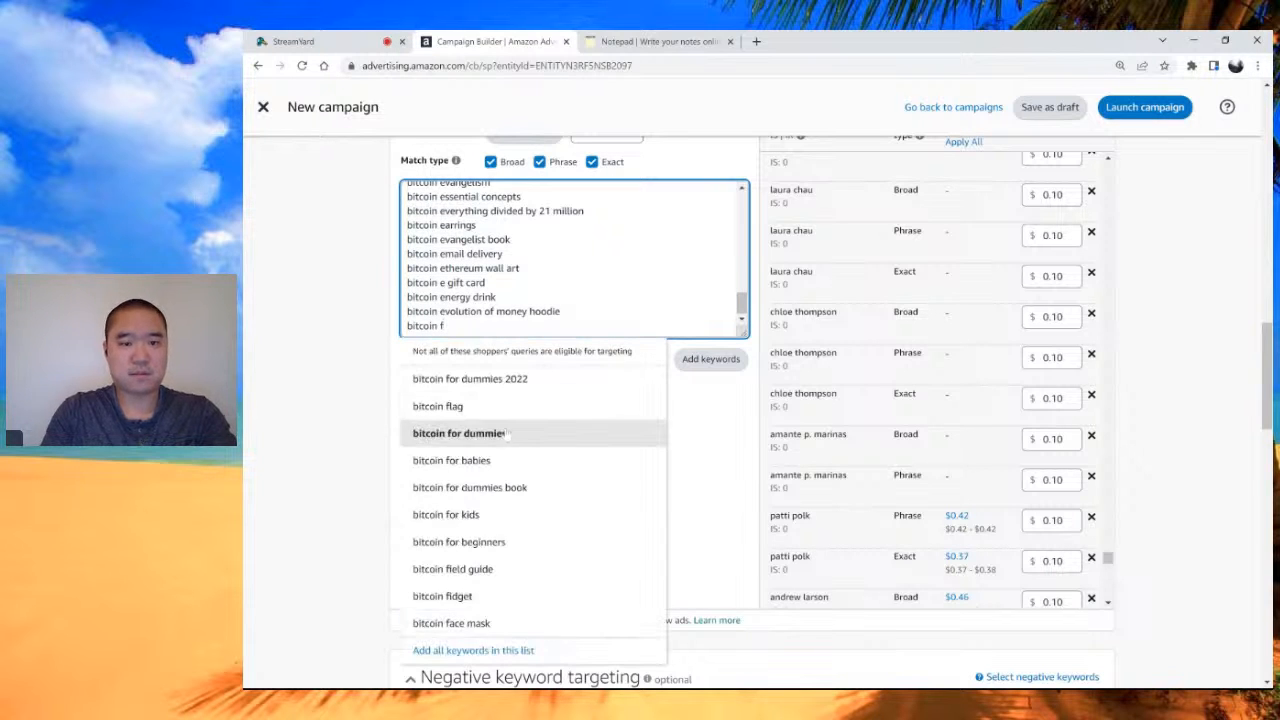
pyautogui.click(484, 651)
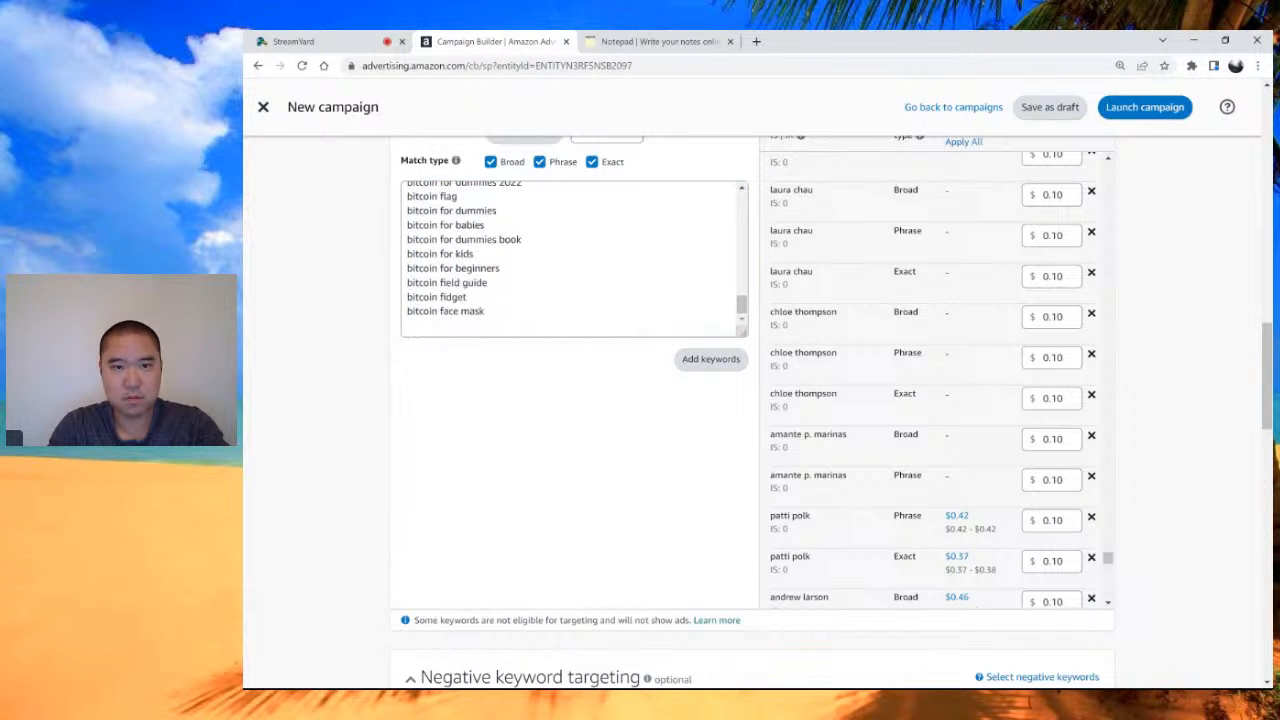
pyautogui.click(430, 326)
pyautogui.write('bitcoin')
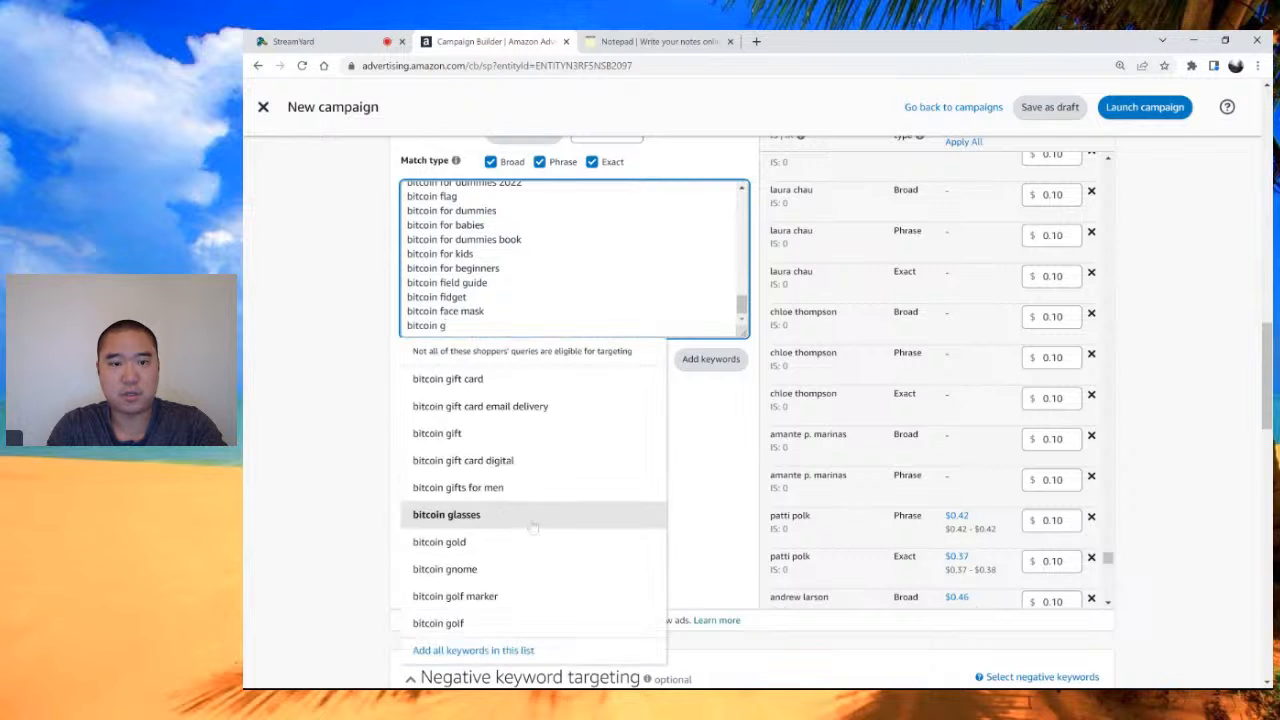
pyautogui.click(484, 651)
pyautogui.scroll(-3, 450, 290)
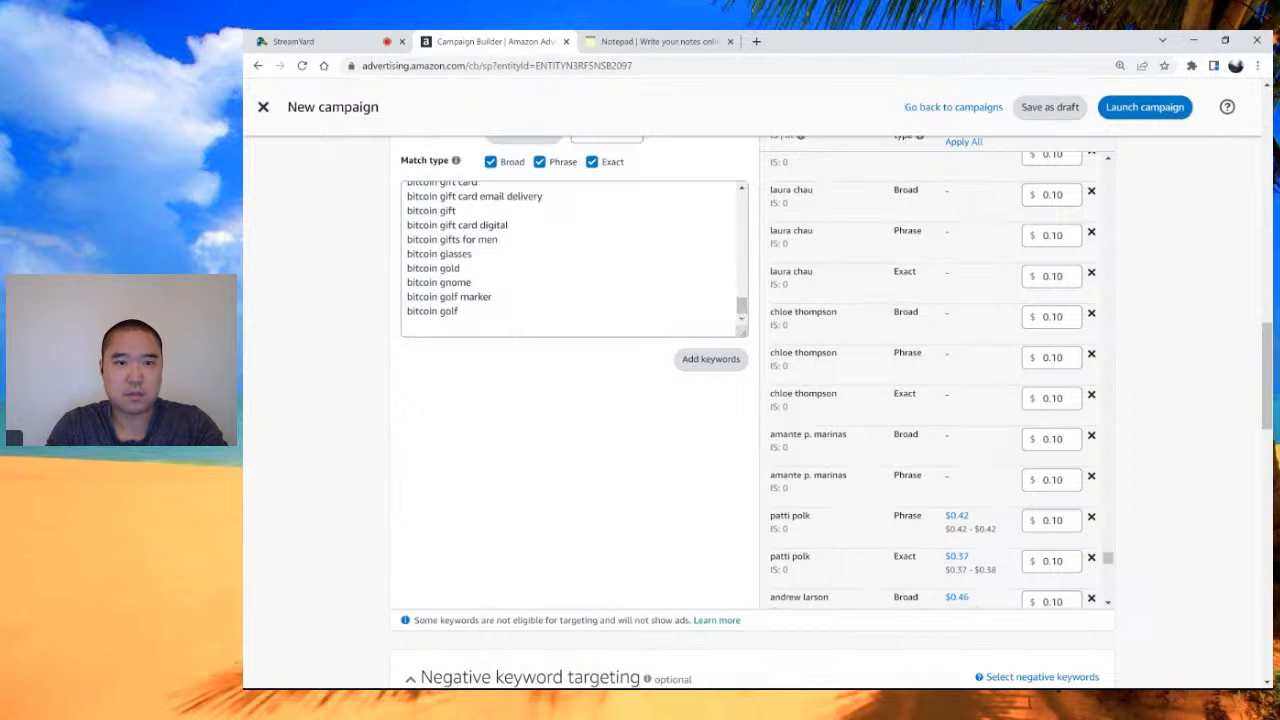
# Step: Enter "bitcoin h" on a new line of the keyword list and add all of its suggested queries
pyautogui.click(432, 326)
pyautogui.write('bitcoin')
pyautogui.write('h')
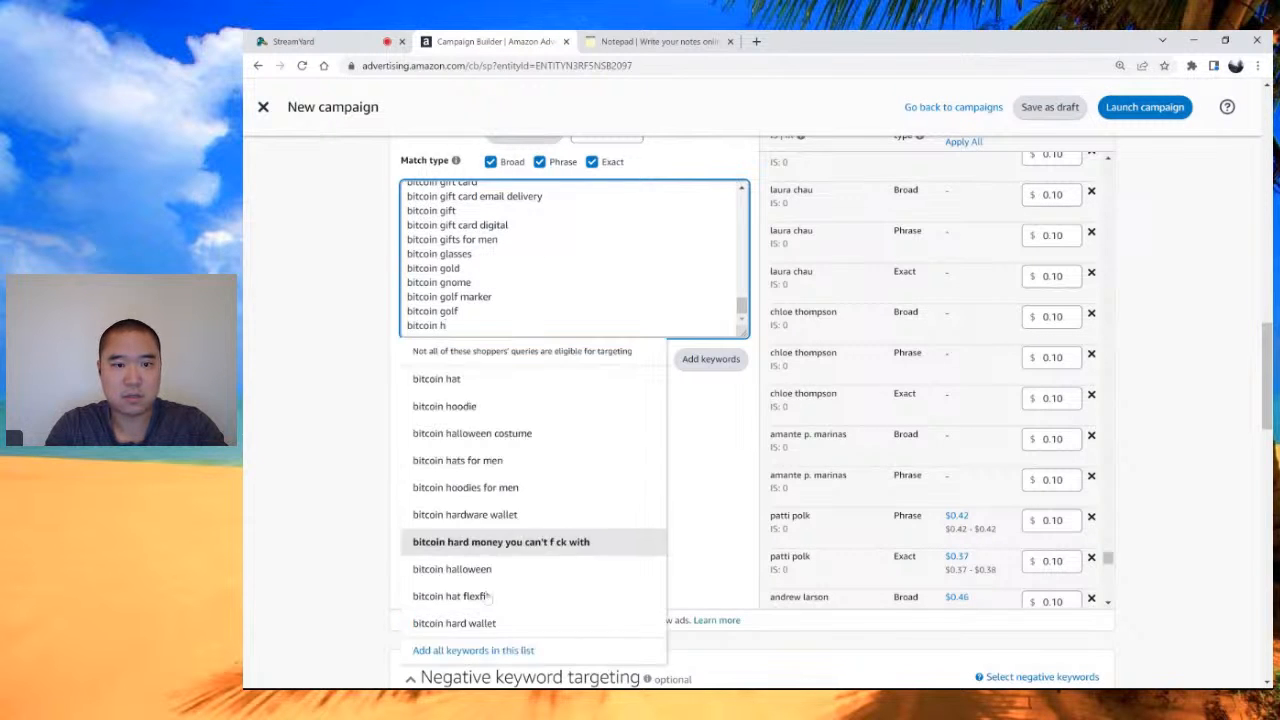
pyautogui.click(497, 656)
pyautogui.scroll(-3, 486, 357)
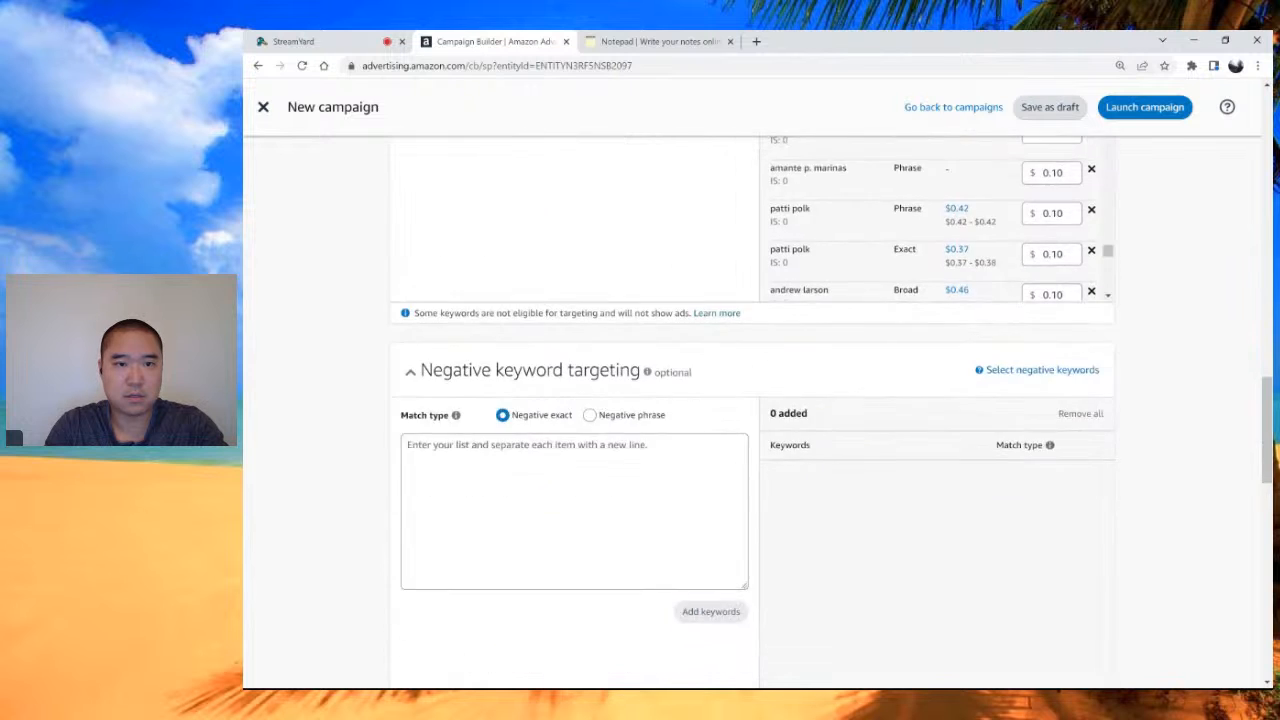
# Step: Enter "bitcoin i" and "bitcoin j" in turn on new lines of the keyword list, adding all suggested queries for each
pyautogui.scroll(3, 486, 357)
pyautogui.scroll(-3, 510, 300)
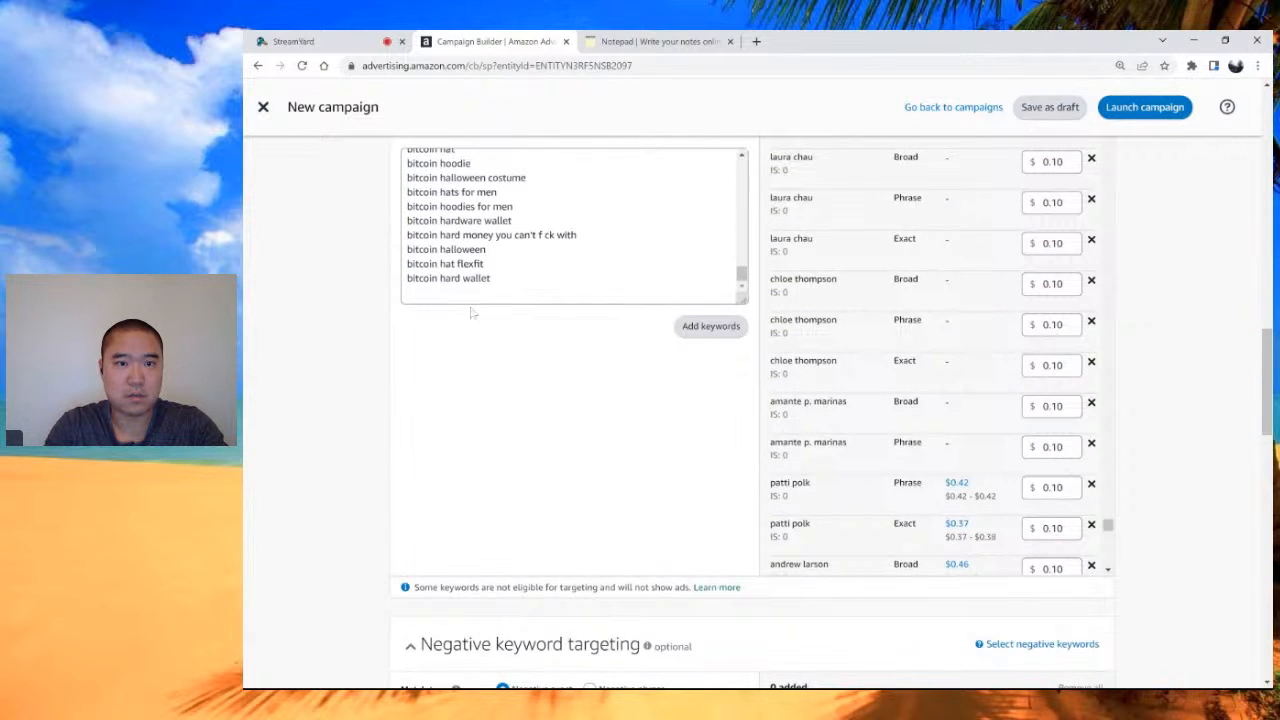
pyautogui.click(475, 296)
pyautogui.write('bitcoin')
pyautogui.write('i')
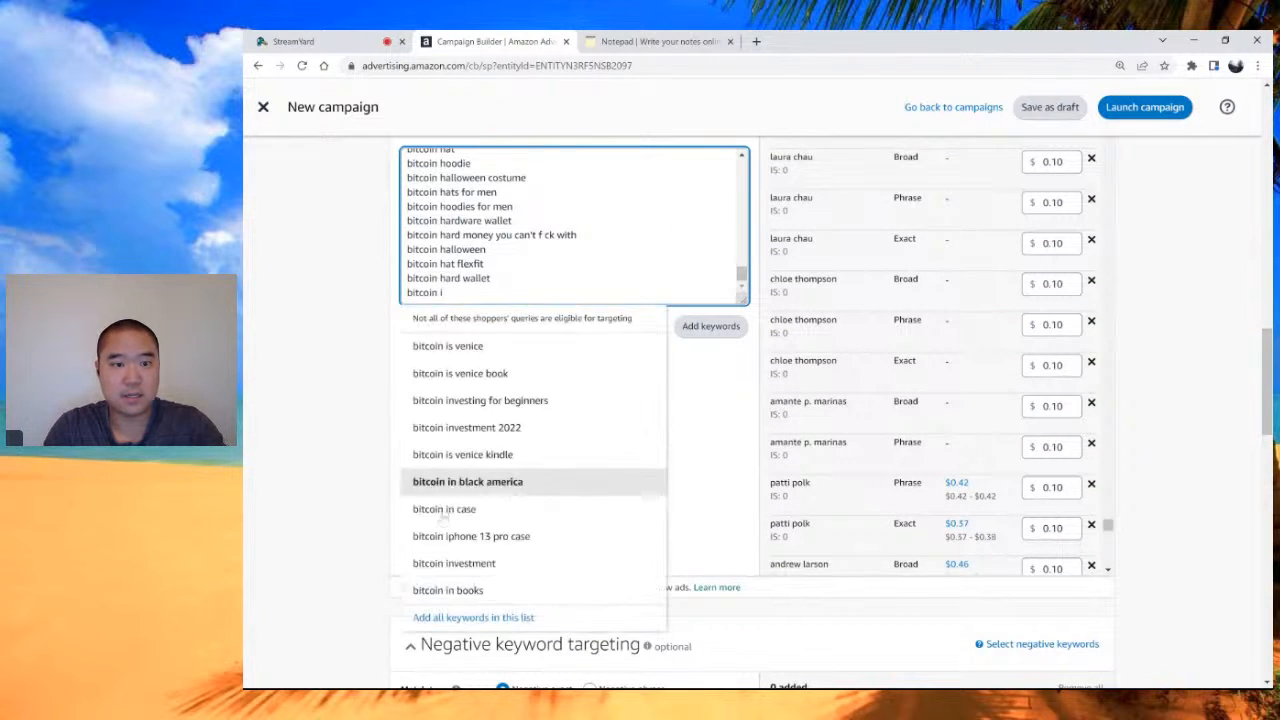
pyautogui.click(466, 618)
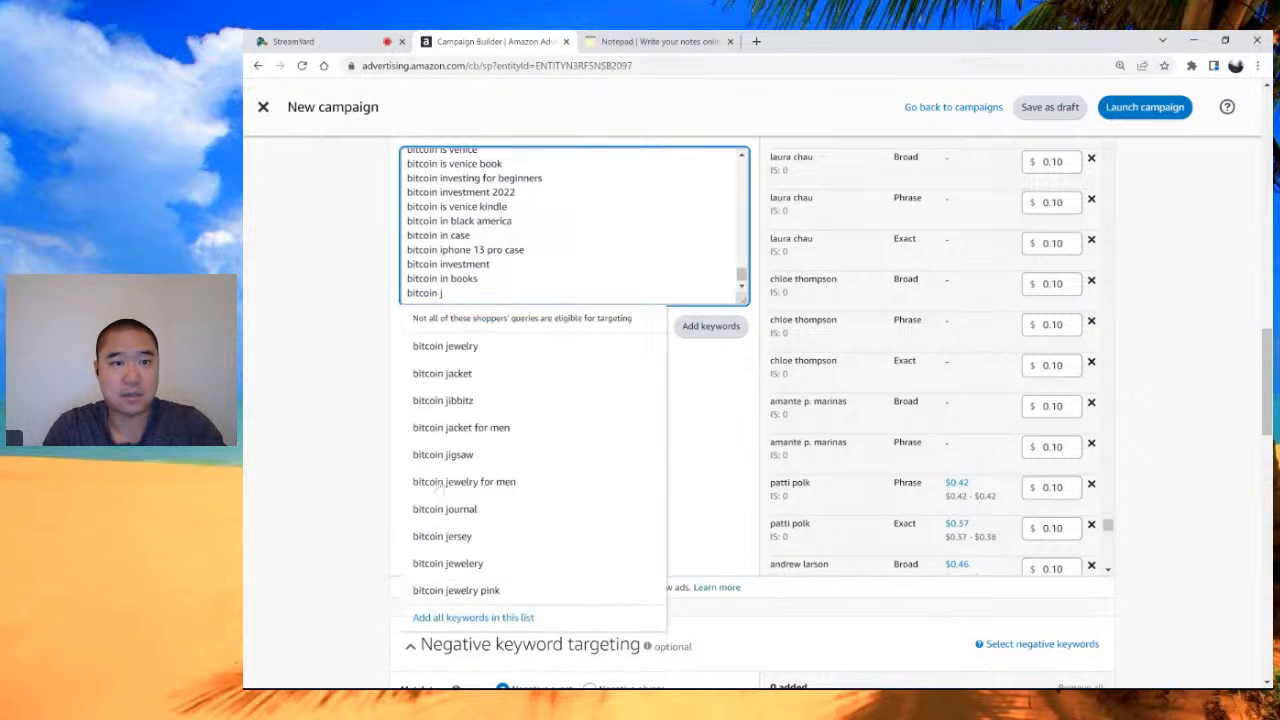
pyautogui.click(466, 618)
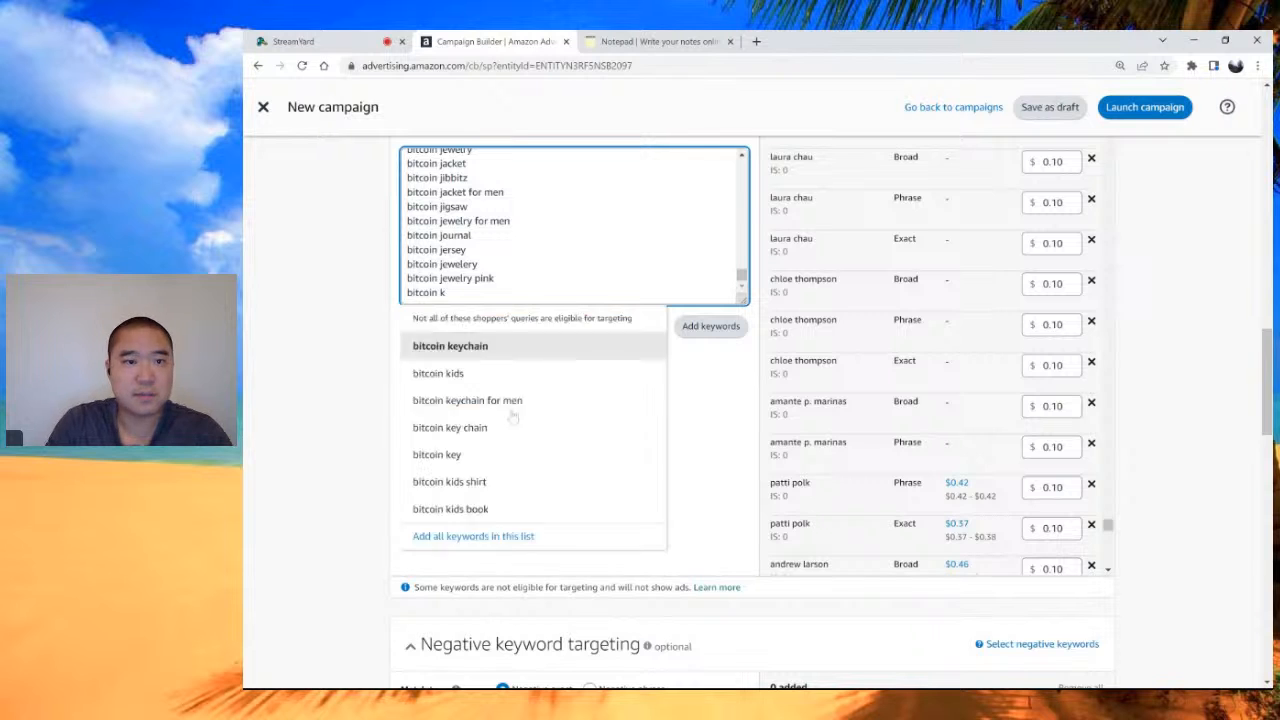
# Step: Add all suggested queries for "bitcoin k", and do the same for "bitcoin l" on a new line of the keyword list
pyautogui.click(490, 540)
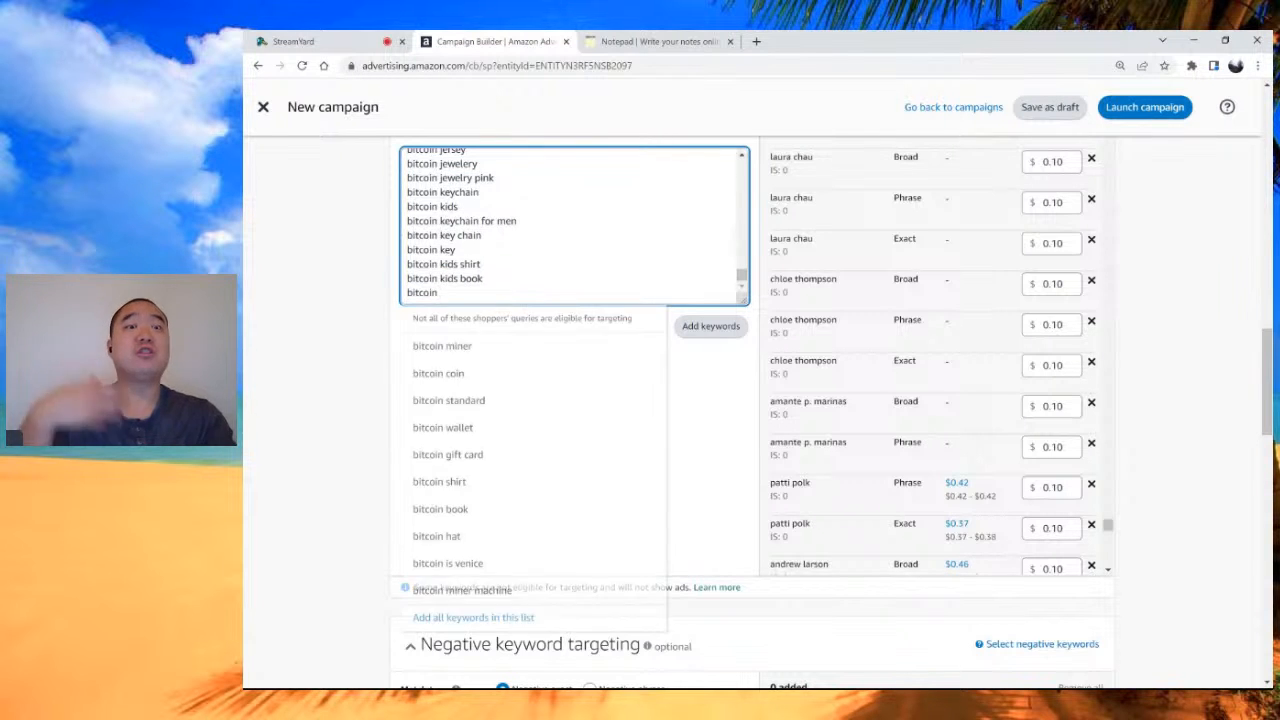
pyautogui.write('bitcoin l')
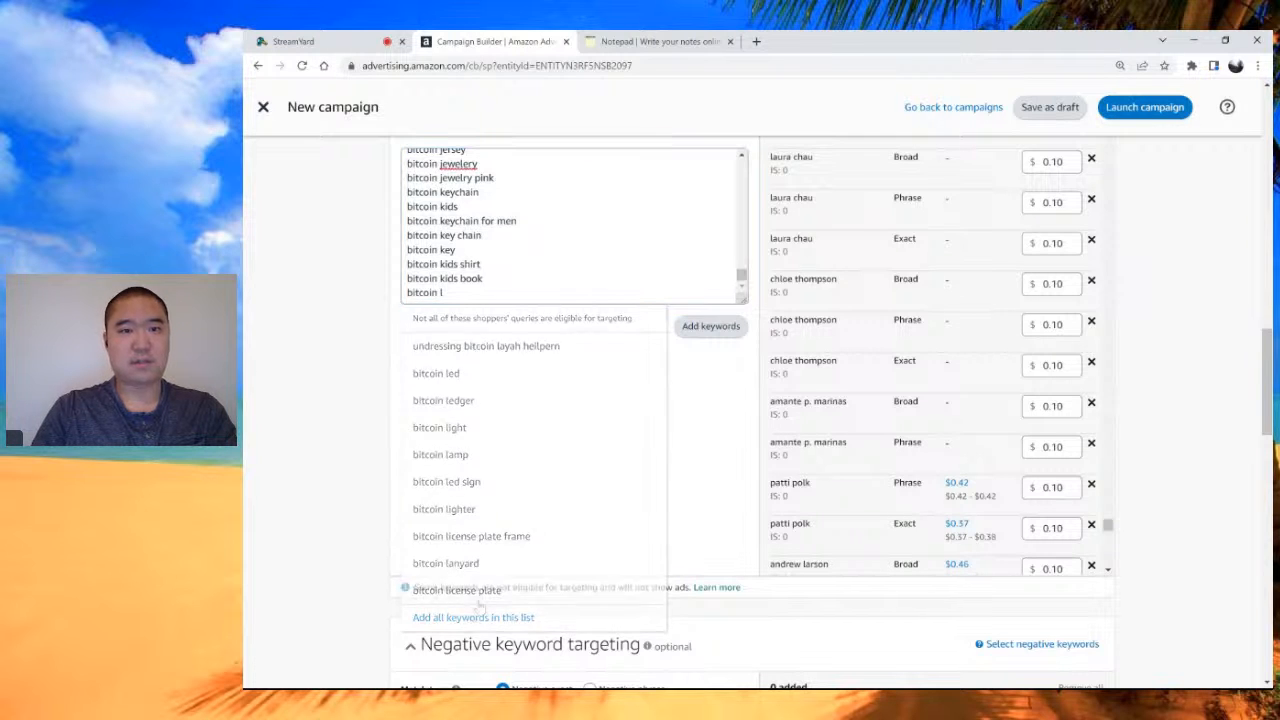
pyautogui.click(475, 618)
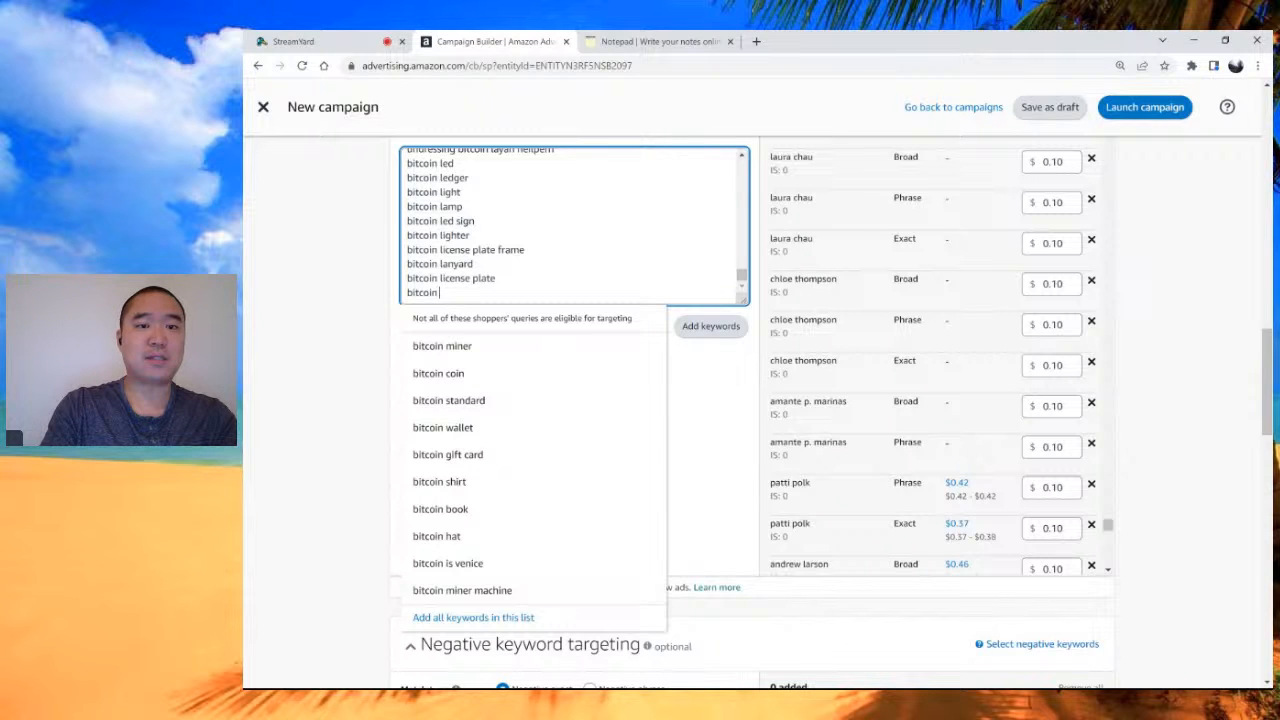
# Step: Enter "bitcoin m" and "bitcoin n" in turn on new lines of the keyword list, adding all suggested queries for each
pyautogui.write('bitcoin')
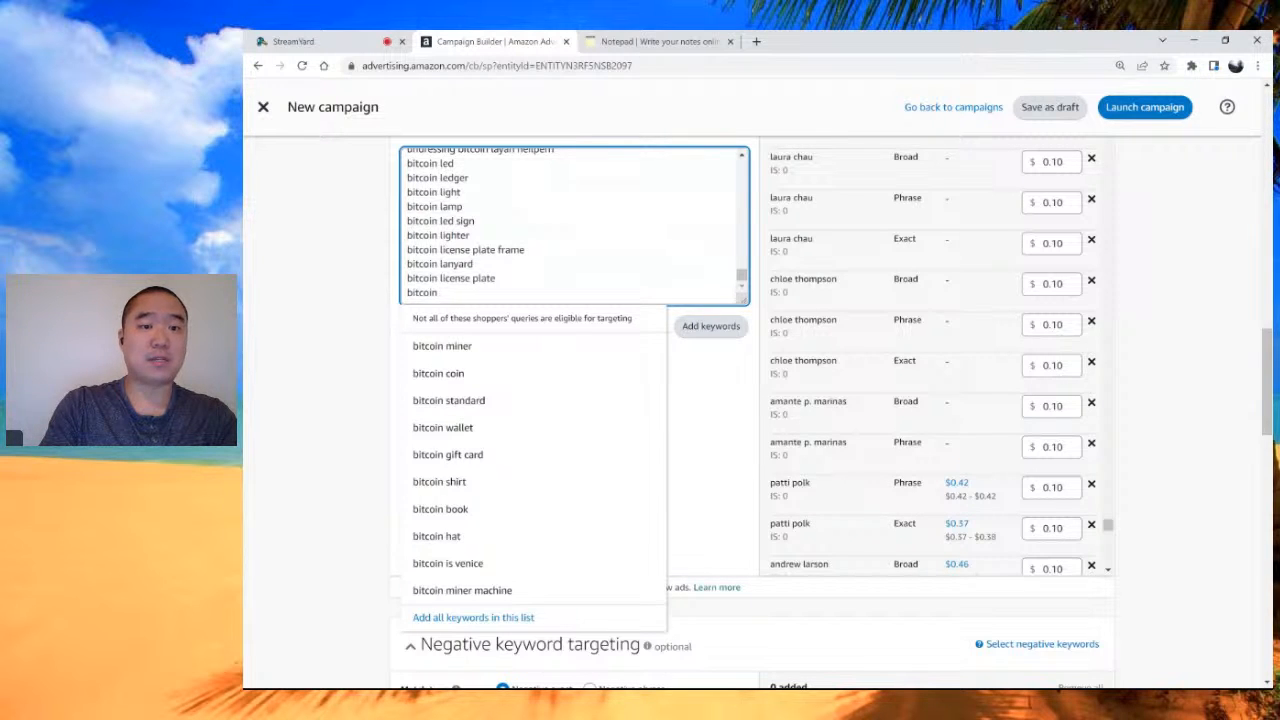
pyautogui.write(' m')
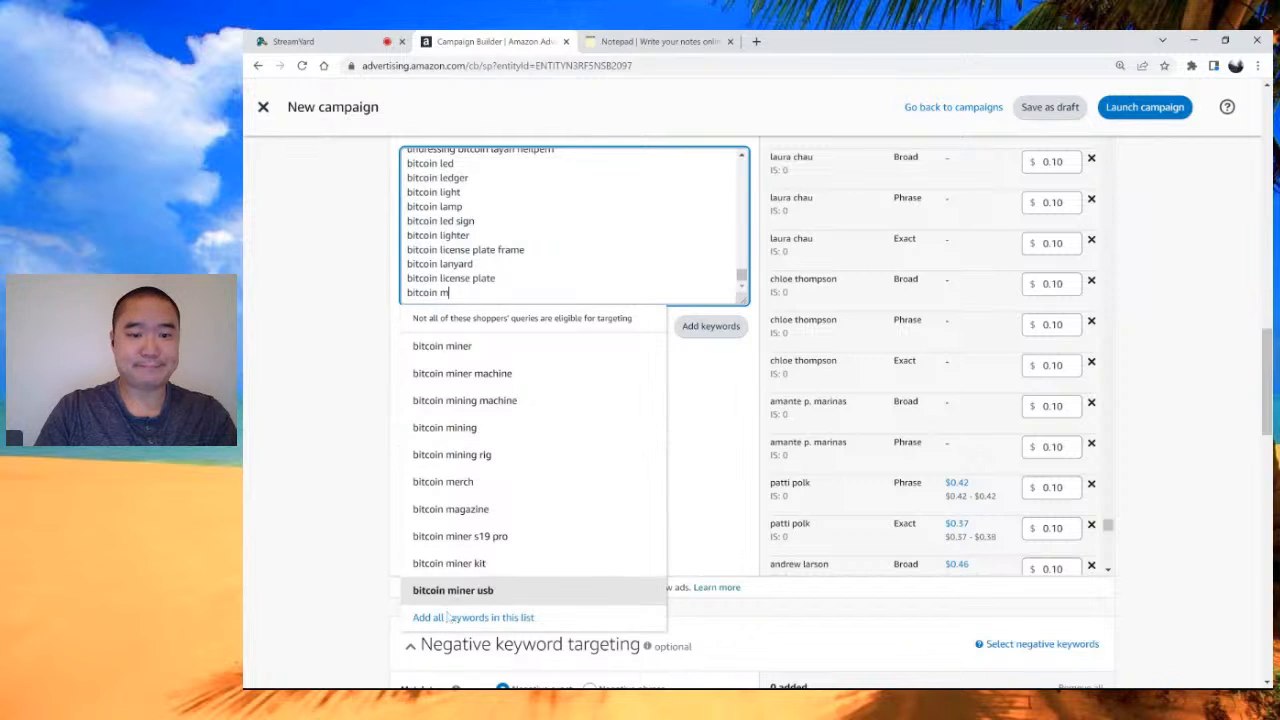
pyautogui.click(447, 617)
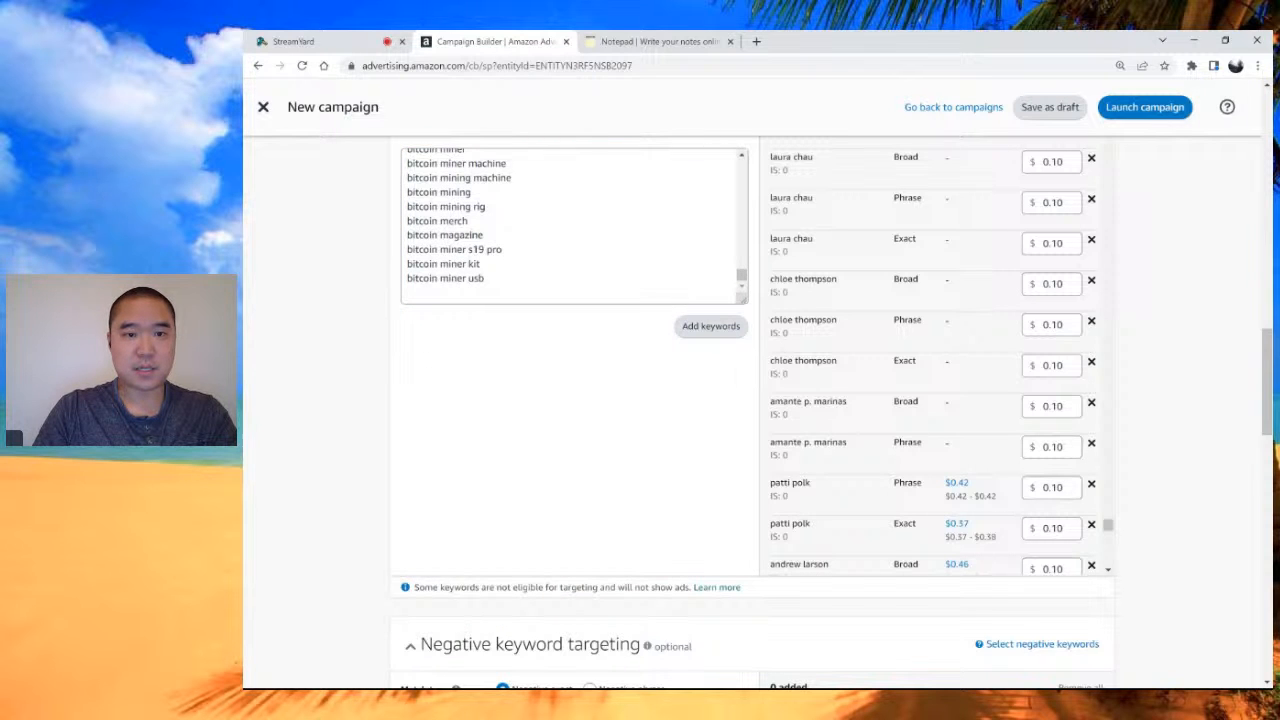
pyautogui.click(440, 292)
pyautogui.write('bitcoin n')
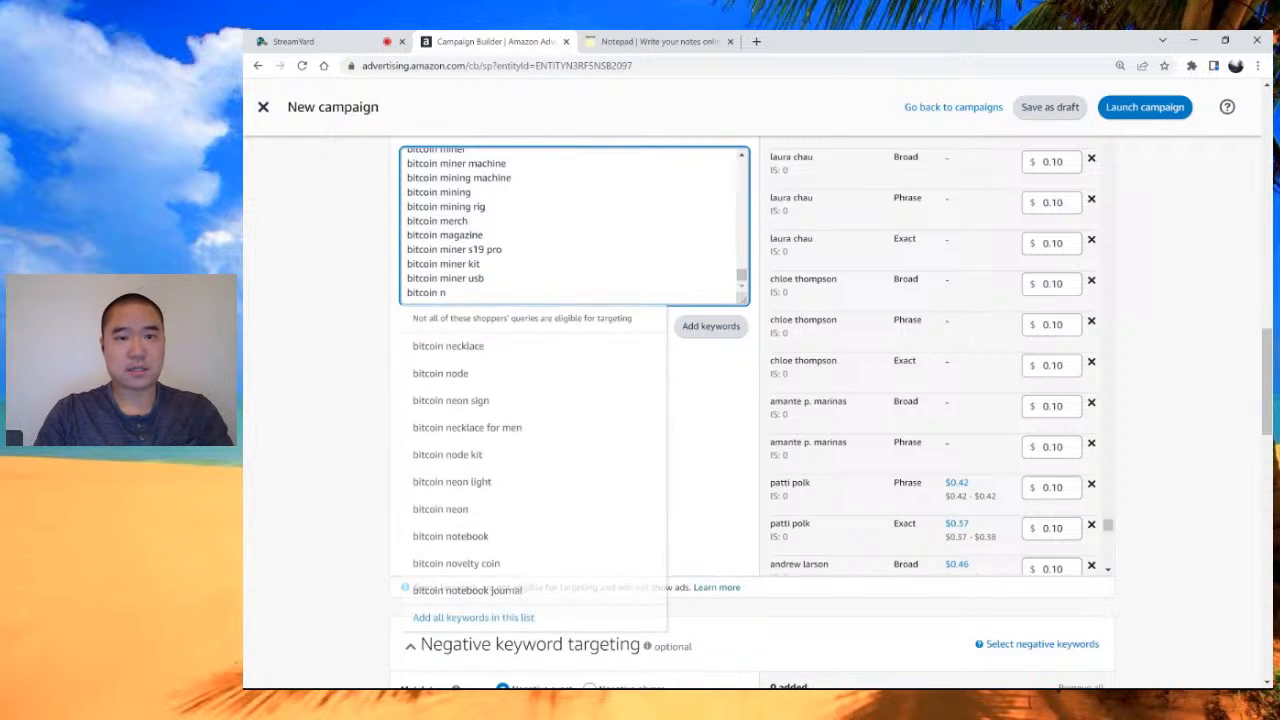
pyautogui.click(462, 620)
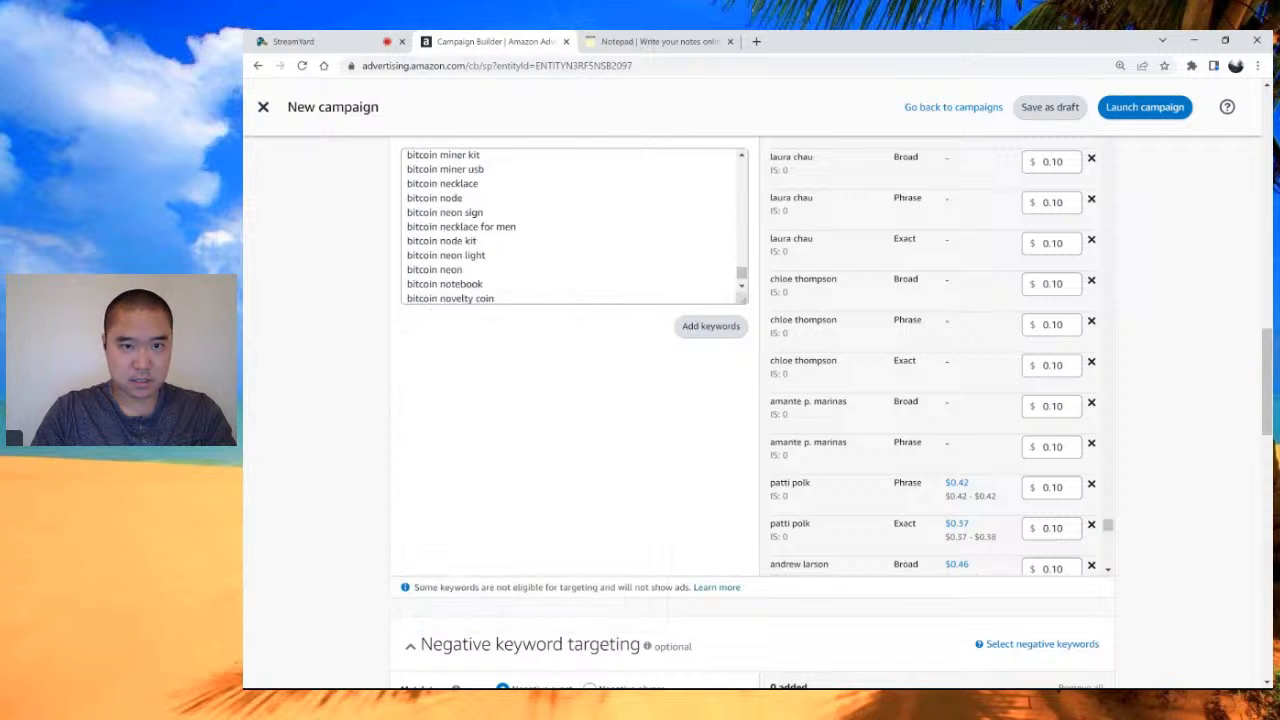
# Step: Enter "bitcoin o" and "bitcoin p" in turn on new lines of the keyword list, adding all suggested queries for each
pyautogui.click(440, 292)
pyautogui.write('bitcoin')
pyautogui.write('o')
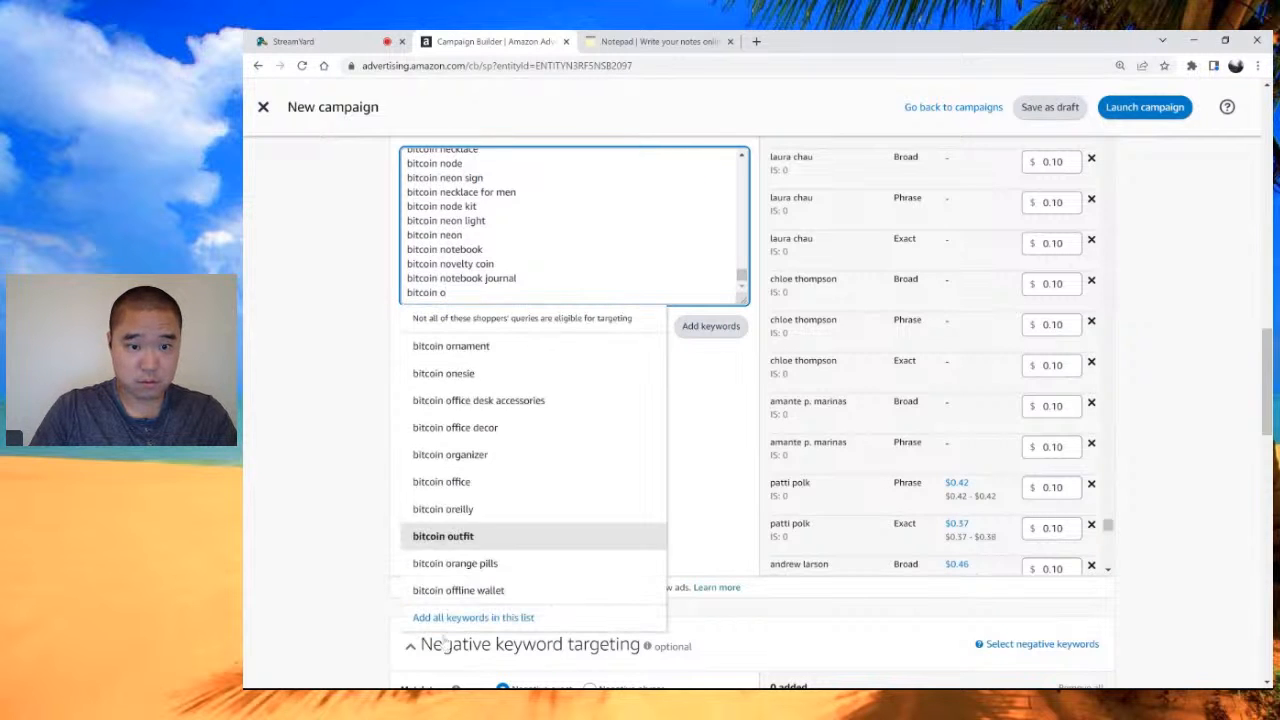
pyautogui.click(446, 292)
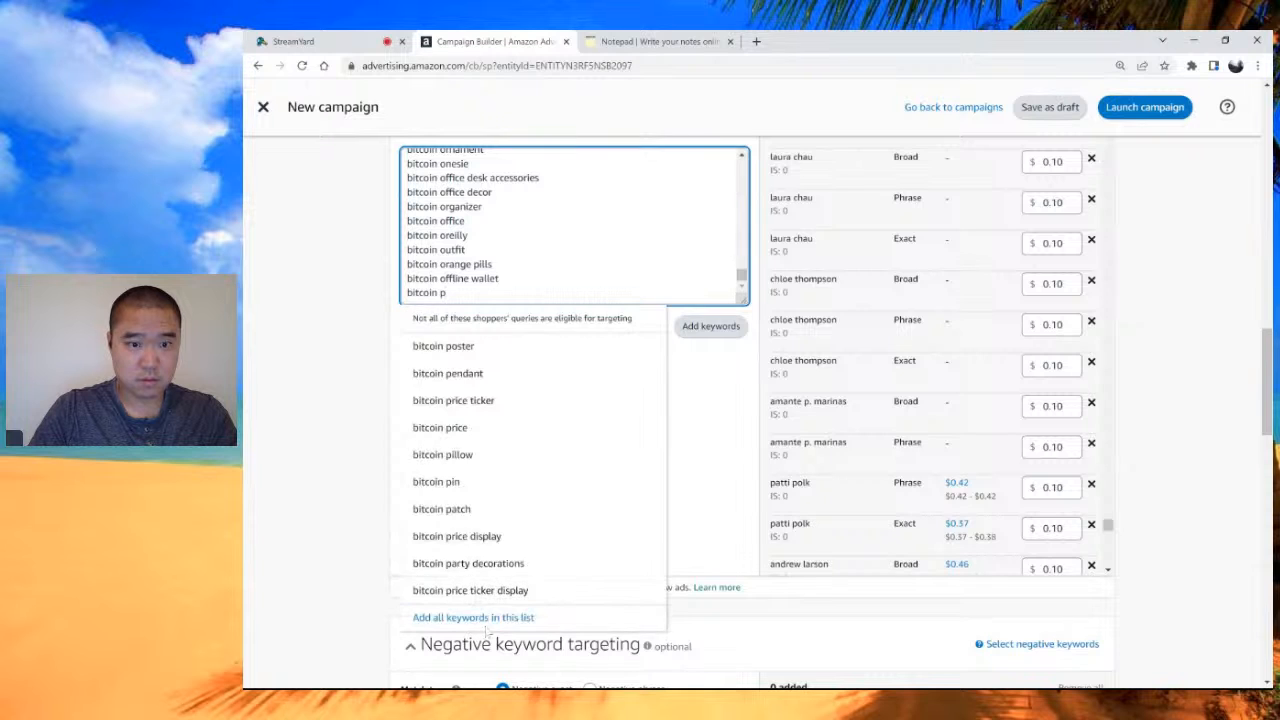
pyautogui.click(473, 617)
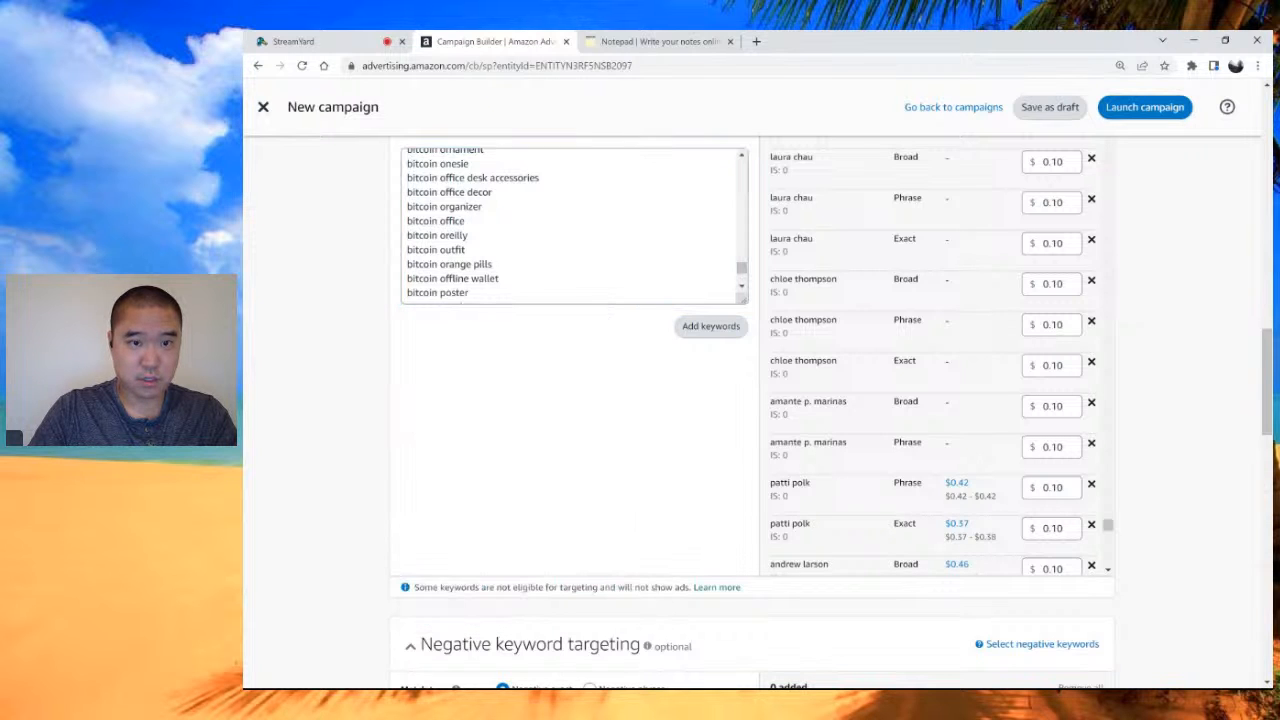
# Step: Enter "bitcoin q" on a new line of the keyword list and add all of its suggested queries
pyautogui.click(446, 292)
pyautogui.write('bitcoin q')
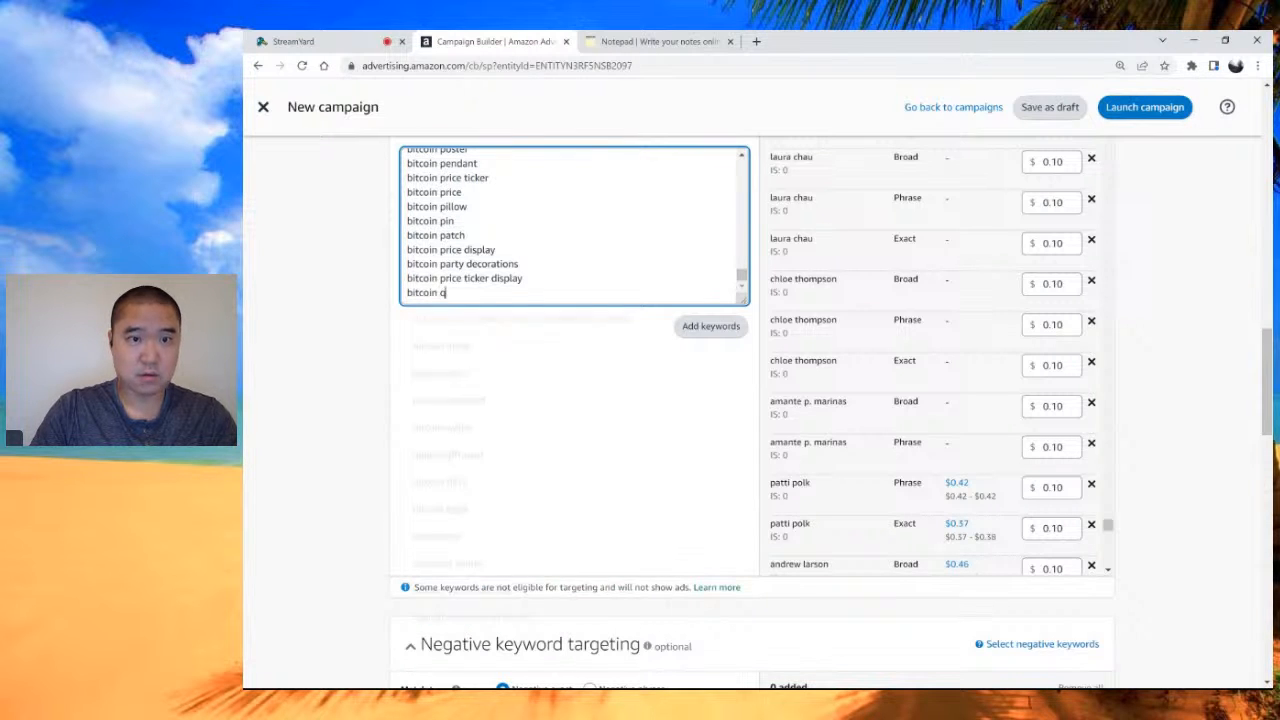
pyautogui.click(468, 430)
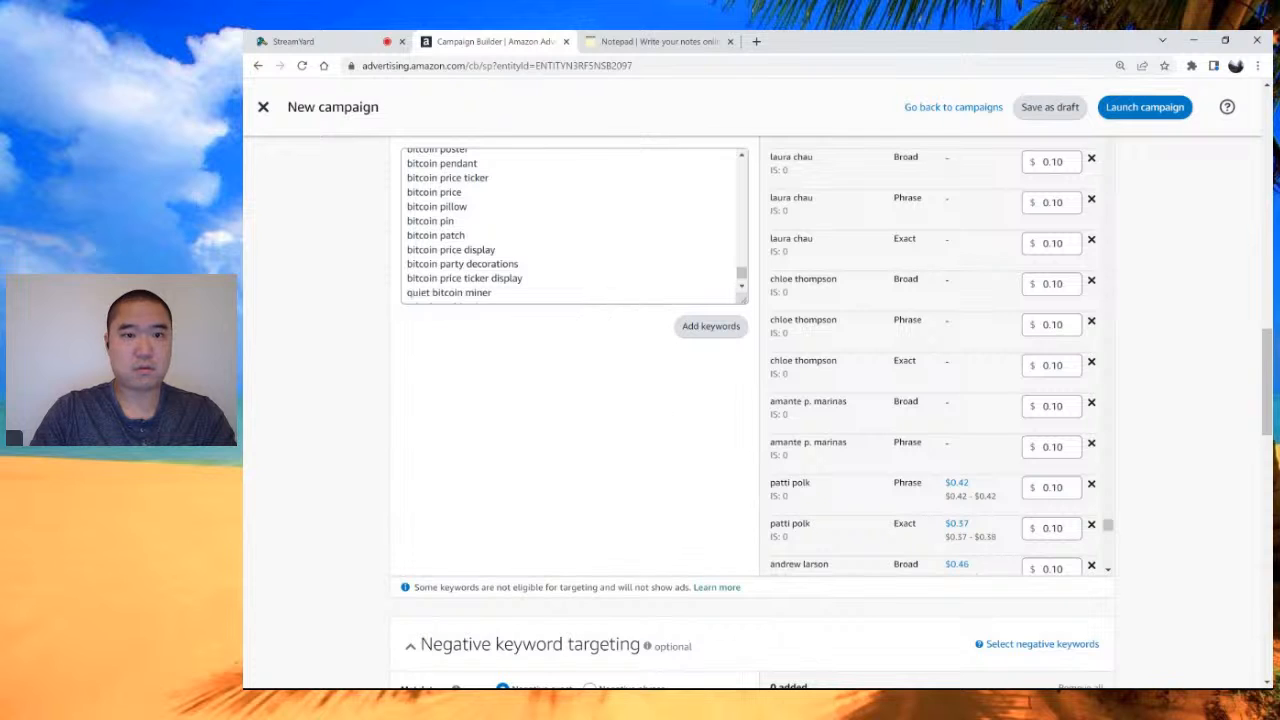
# Step: Enter "bitcoin r" on a new line of the keyword list and add all of its suggested queries
pyautogui.click(440, 292)
pyautogui.write('bitcoin tr')
pyautogui.press('BackSpace')
pyautogui.press('BackSpace')
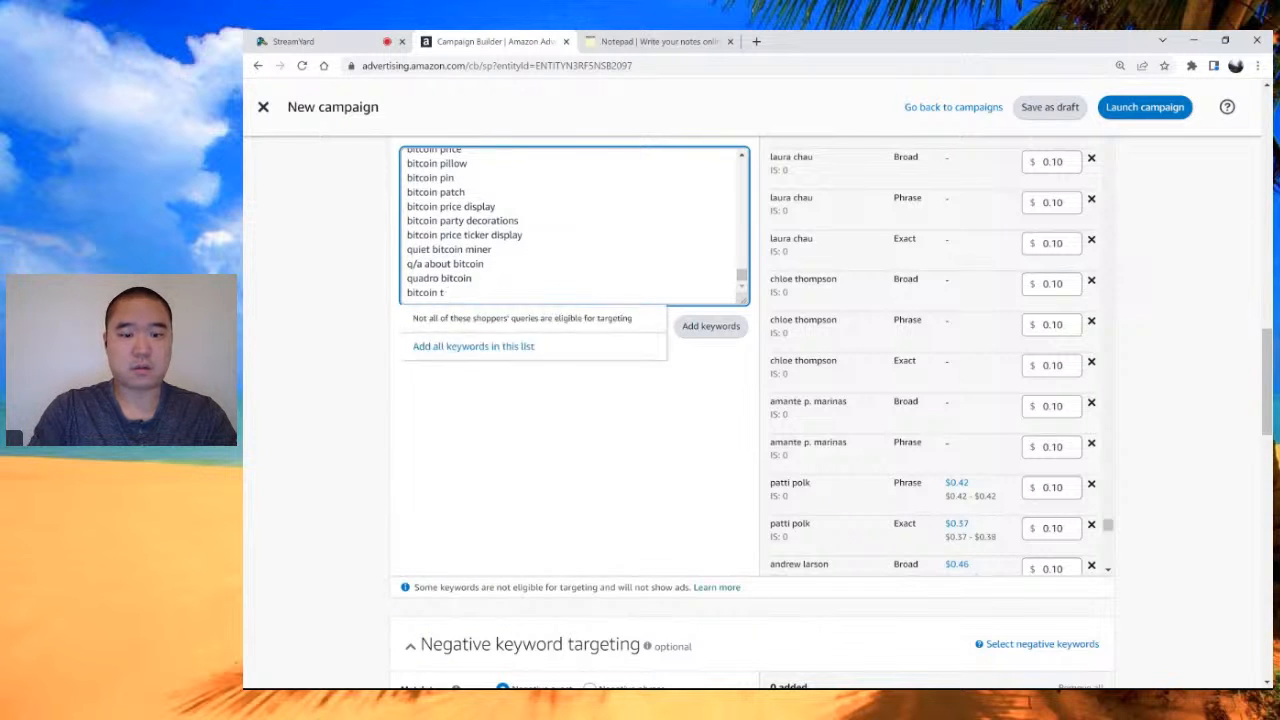
pyautogui.write('r')
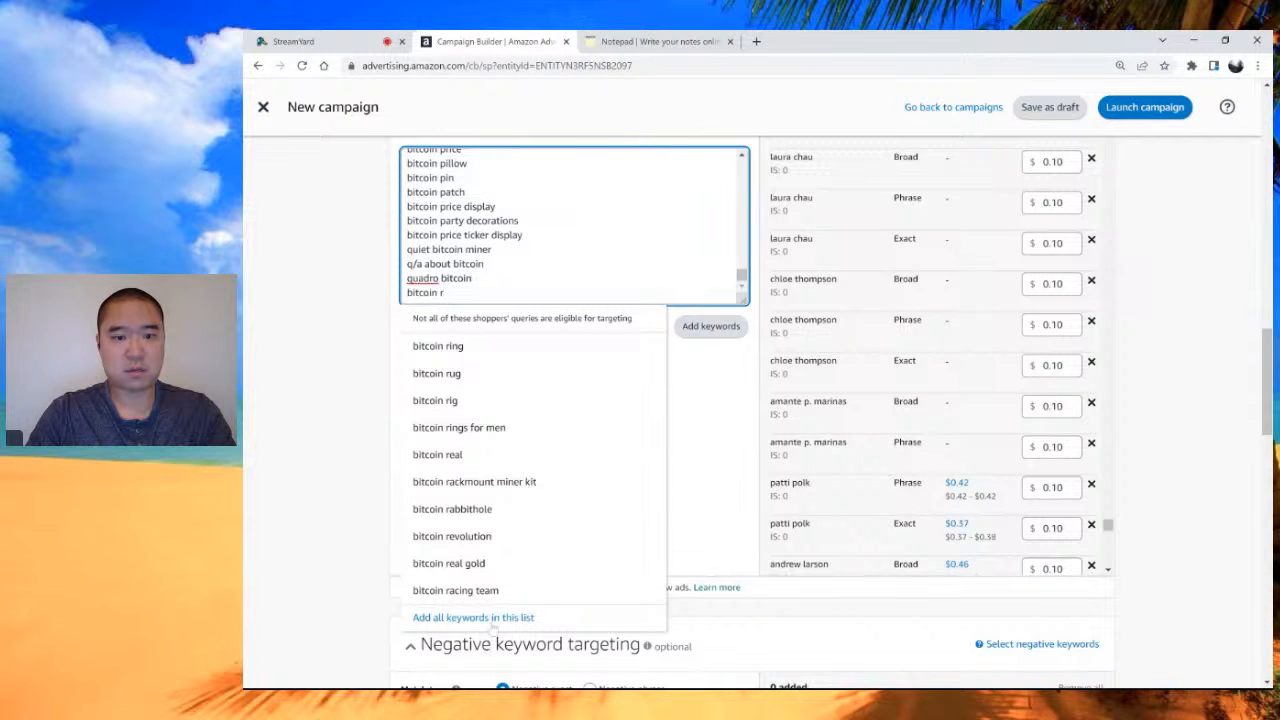
pyautogui.click(470, 614)
# Step: Enter "bitcoin s" on a new line of the keyword list and add all of its suggested queries
pyautogui.click(440, 292)
pyautogui.write('bitcoin s')
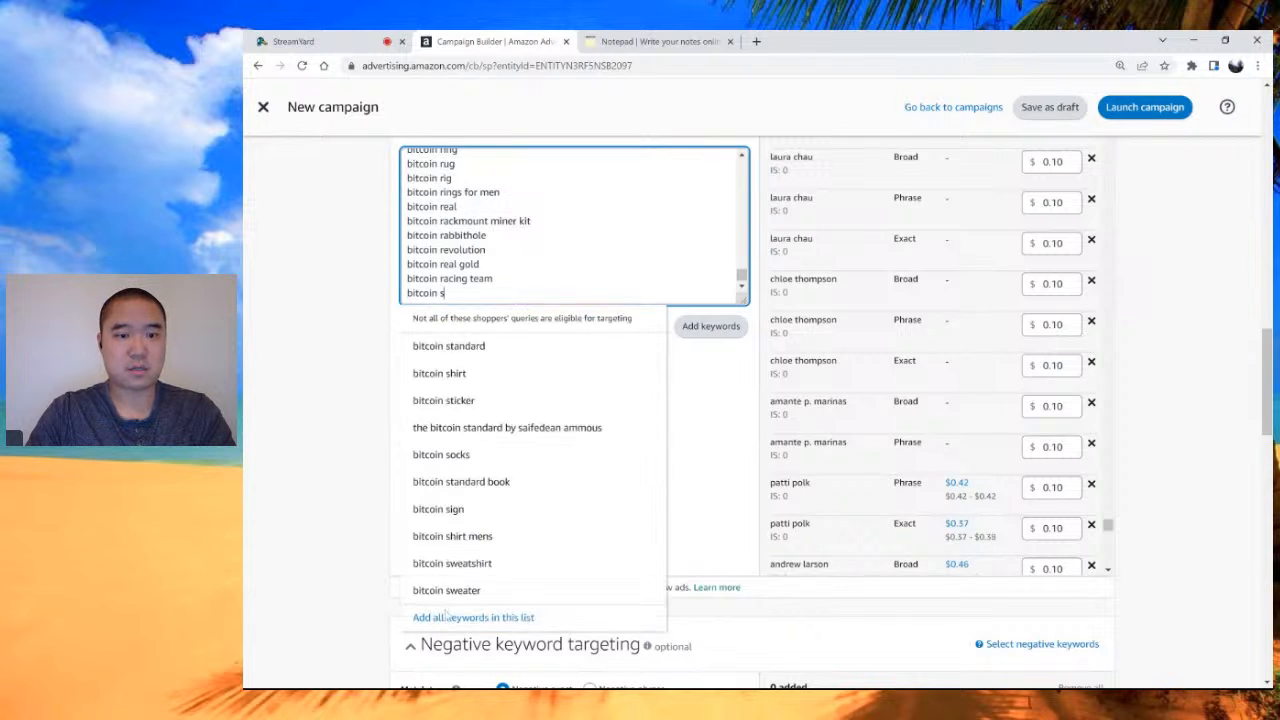
pyautogui.click(446, 615)
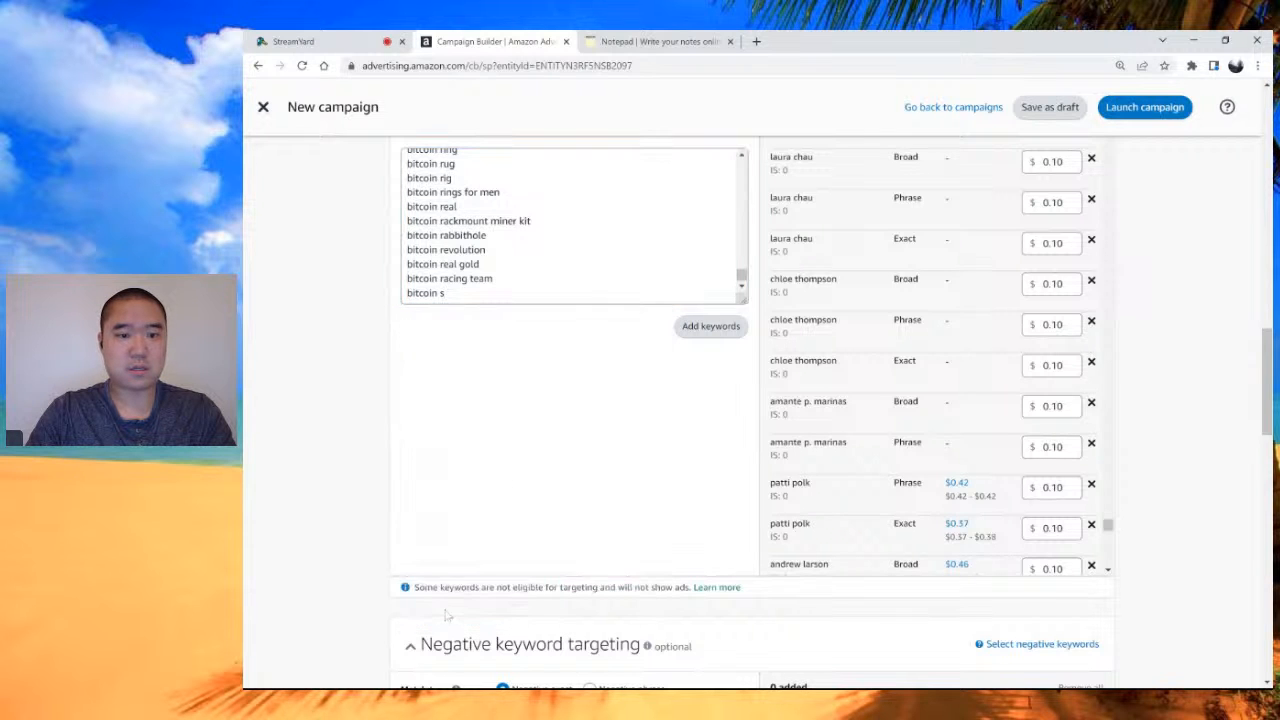
pyautogui.click(446, 294)
pyautogui.click(457, 311)
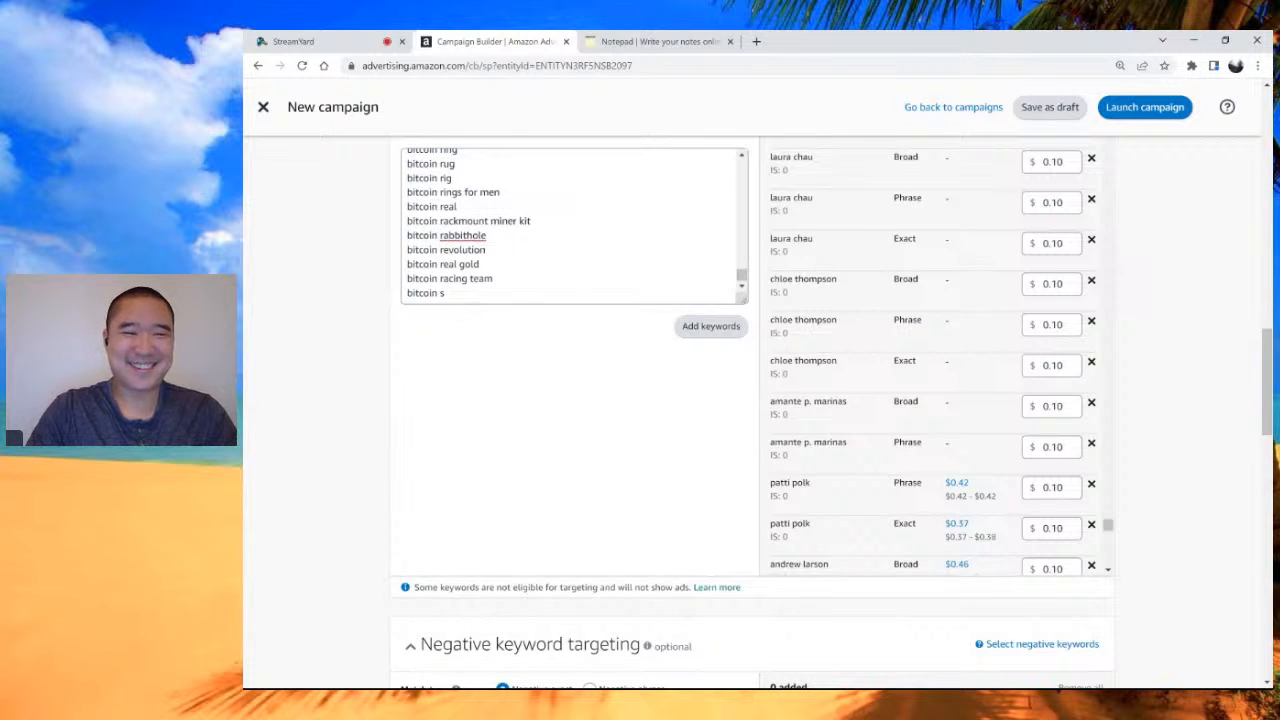
pyautogui.doubleClick(442, 294)
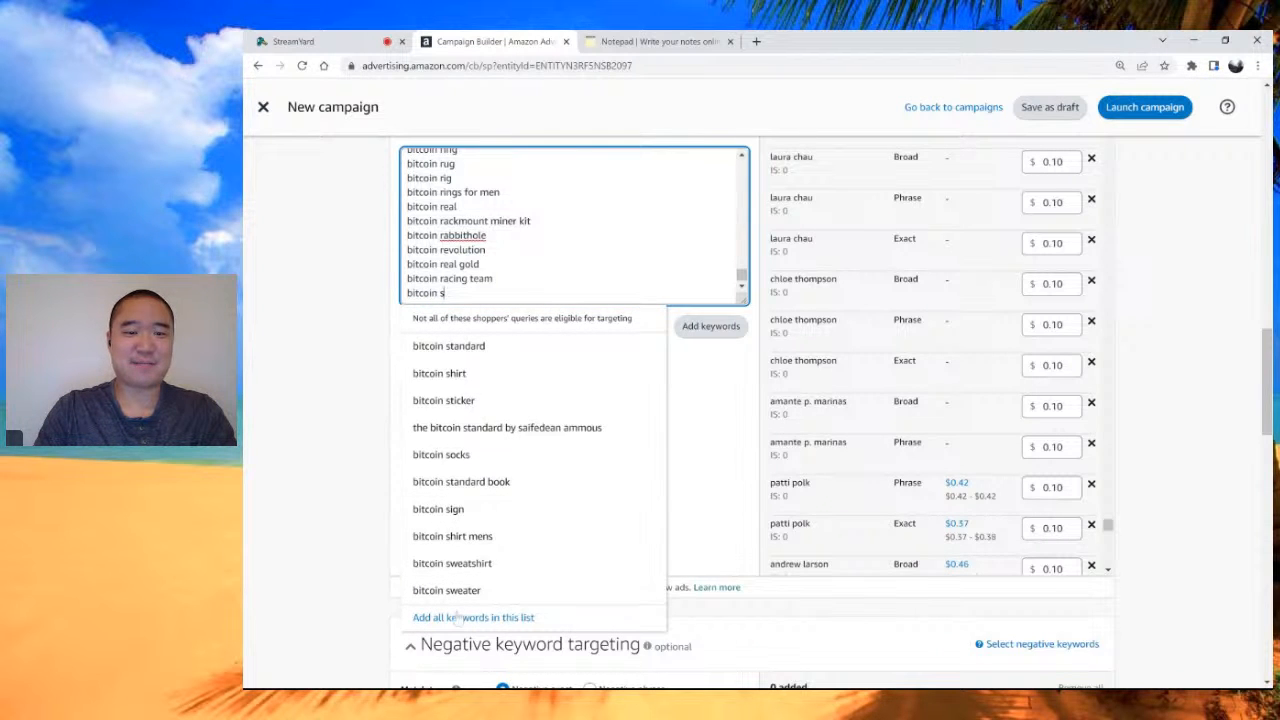
pyautogui.click(455, 617)
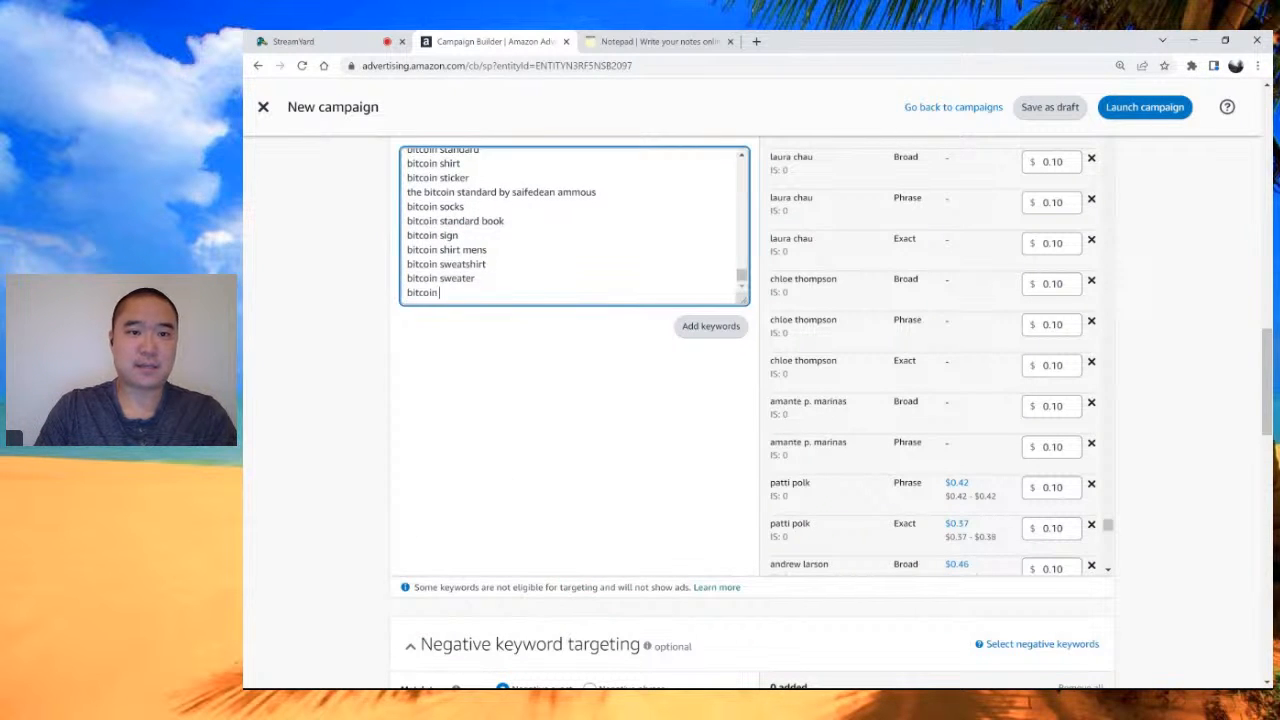
# Step: Enter "bitcoin t" and "bitcoin u" in turn on new lines of the keyword list, adding all suggested queries for each
pyautogui.write('t')
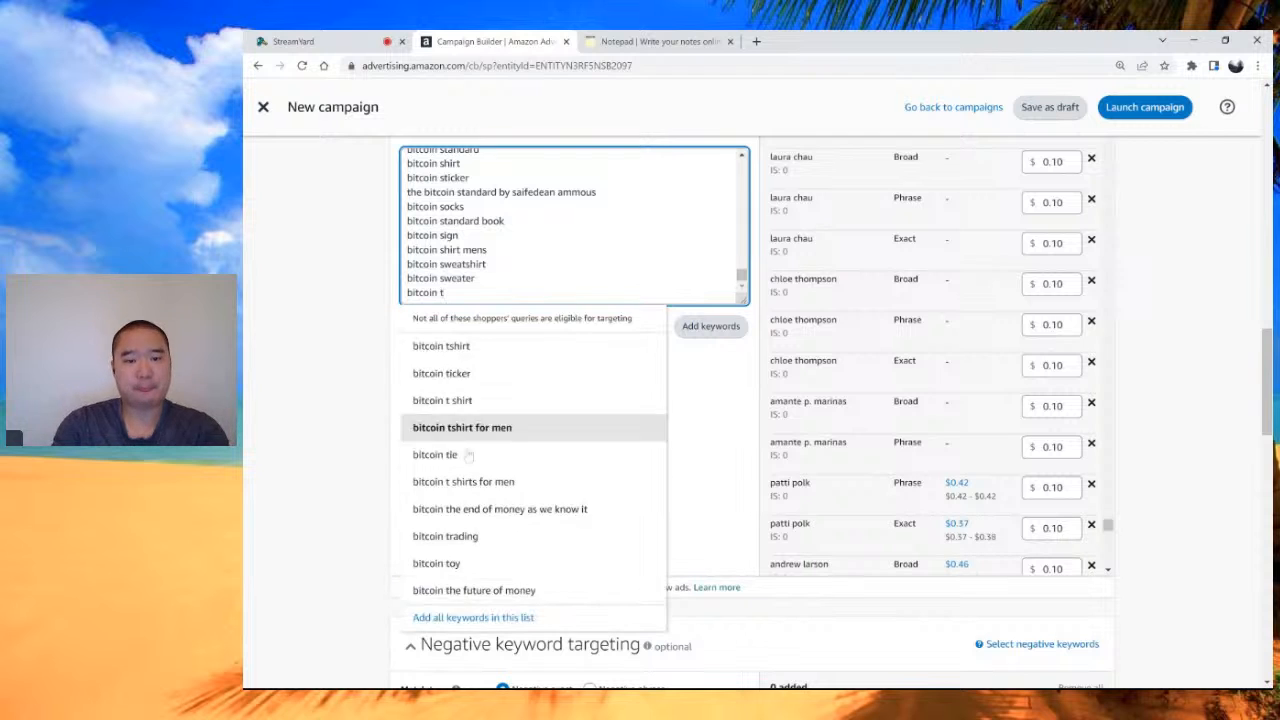
pyautogui.click(489, 617)
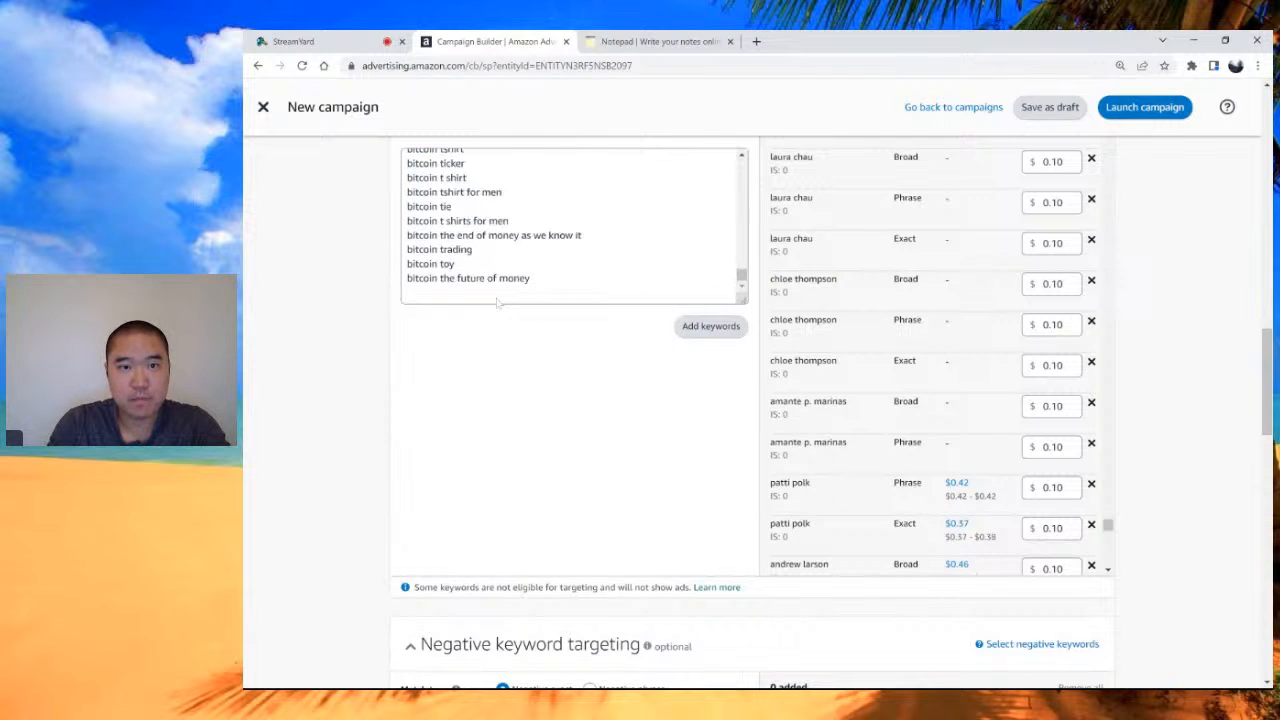
pyautogui.click(500, 295)
pyautogui.write('u')
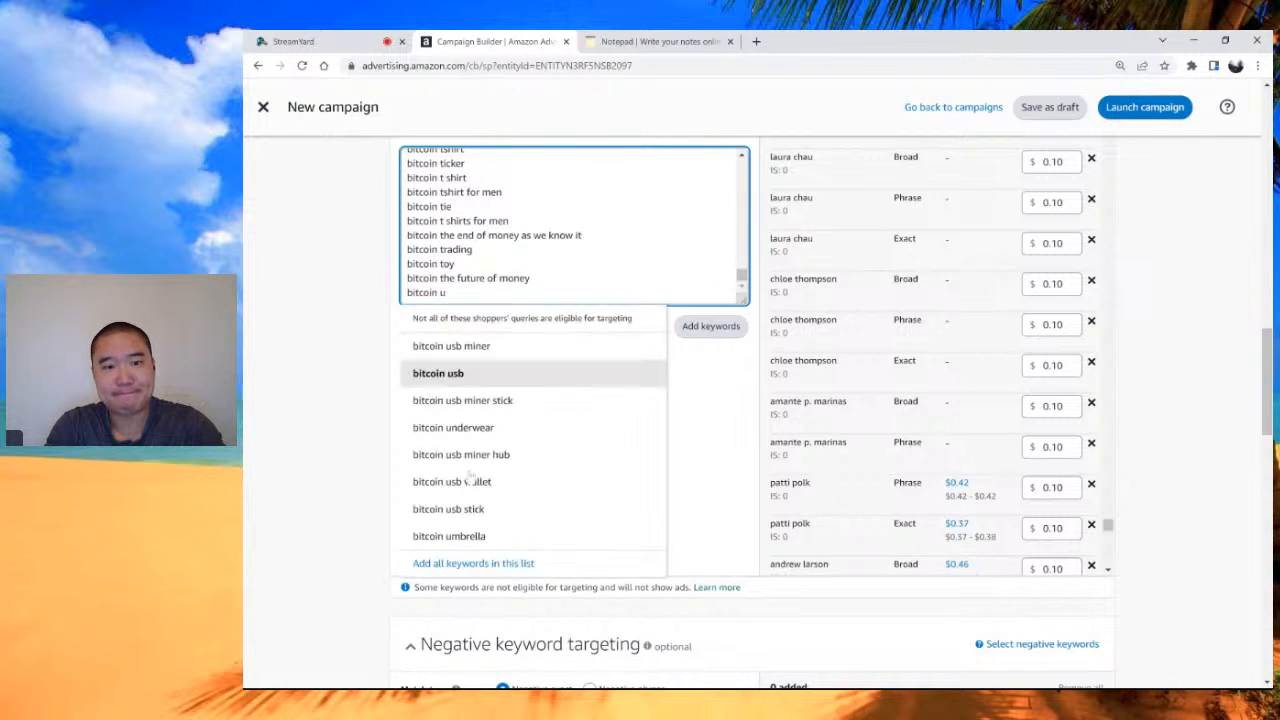
pyautogui.click(457, 346)
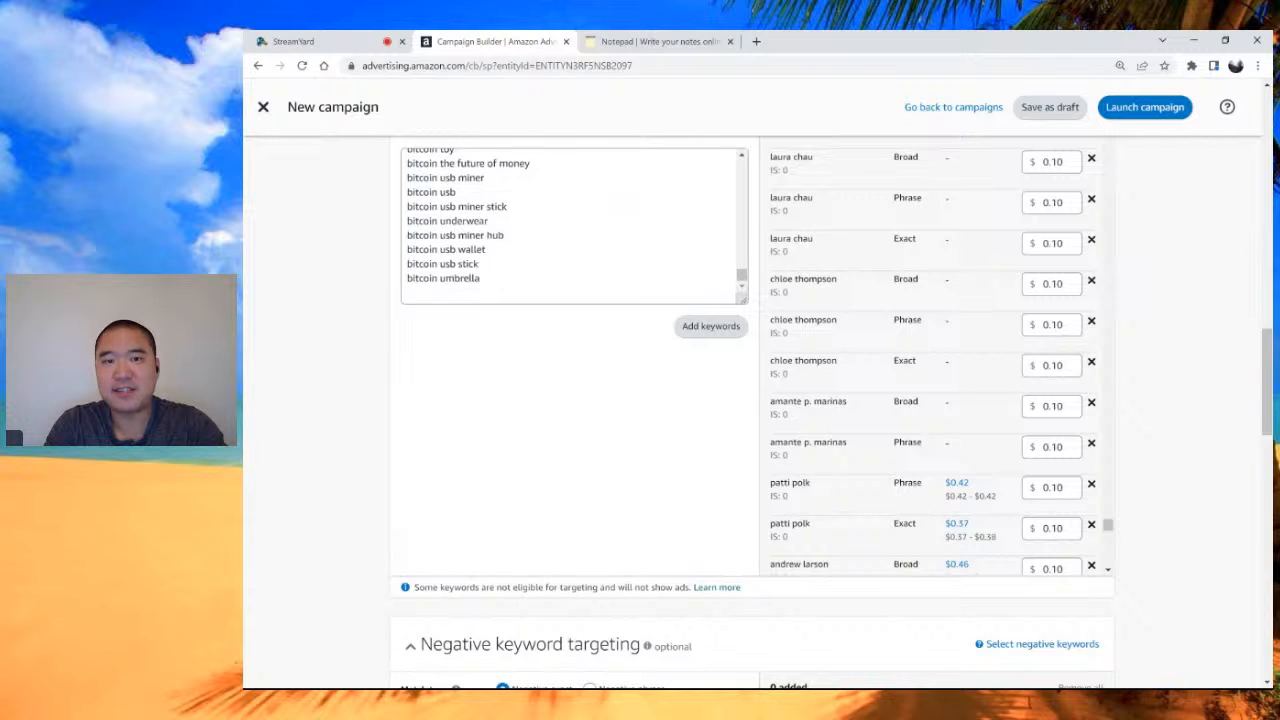
# Step: Enter "bitcoin v" and "bitcoin w" in turn on new lines of the keyword list, adding all suggested queries for each
pyautogui.click(430, 292)
pyautogui.write('bitcoin v')
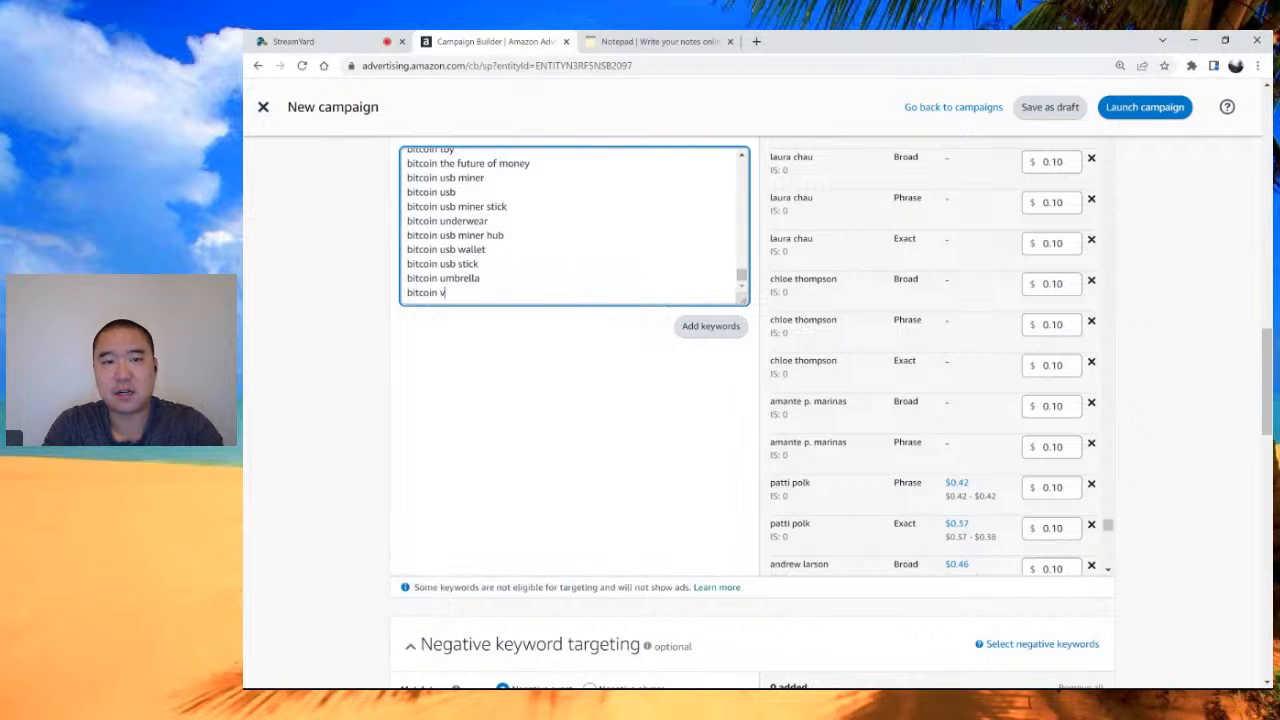
pyautogui.click(478, 592)
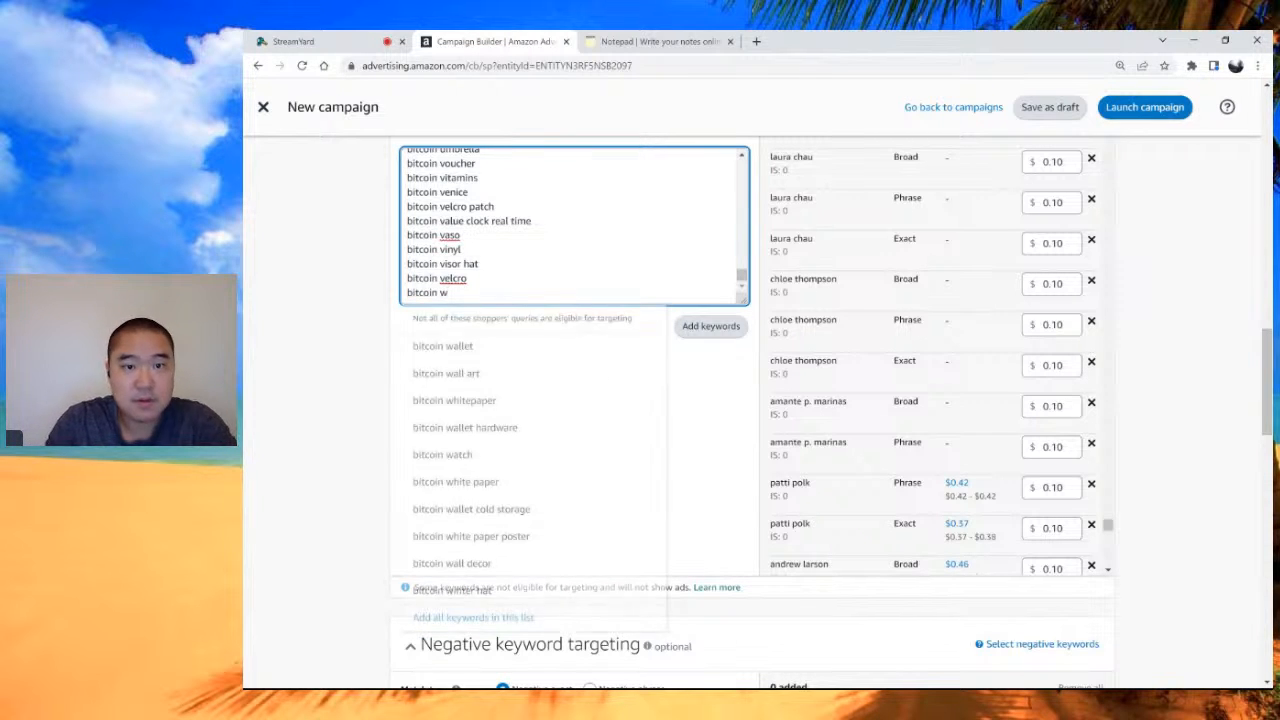
pyautogui.click(510, 618)
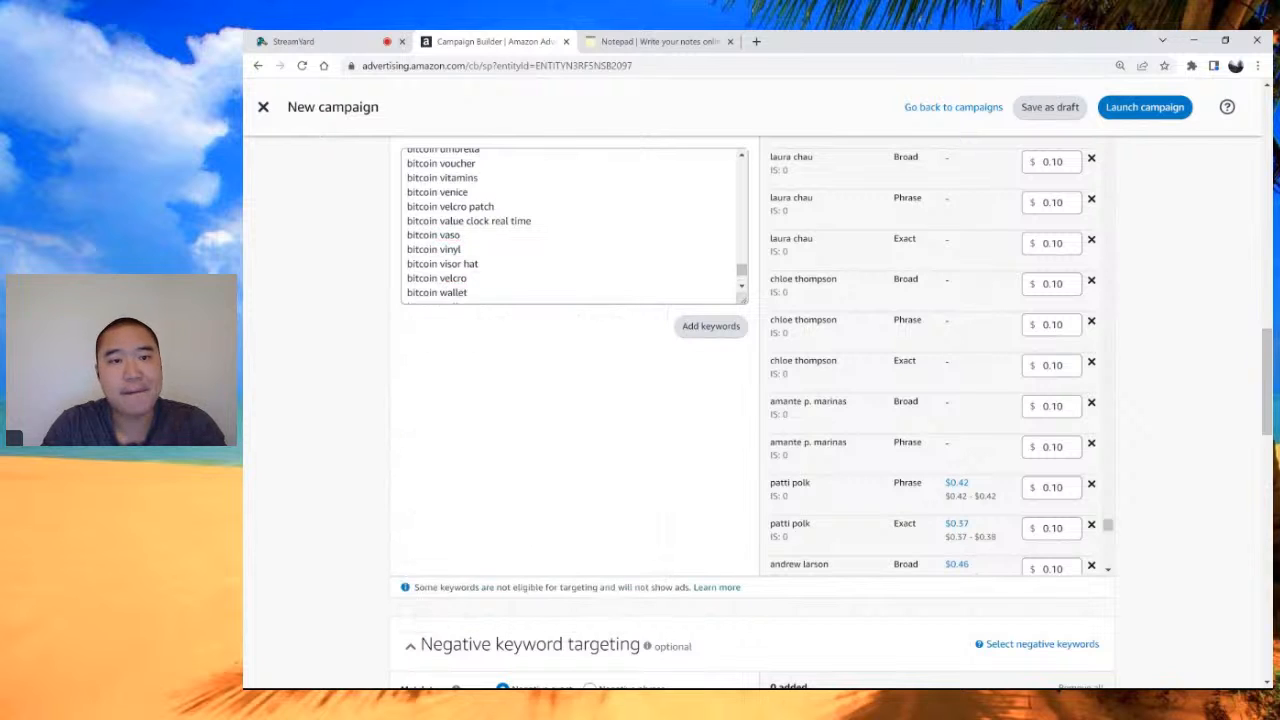
# Step: Enter "bitcoin x", "bitcoin y" and "bitcoin z" in turn on new lines of the keyword list, adding all suggested queries for each
pyautogui.write('bitcoin x')
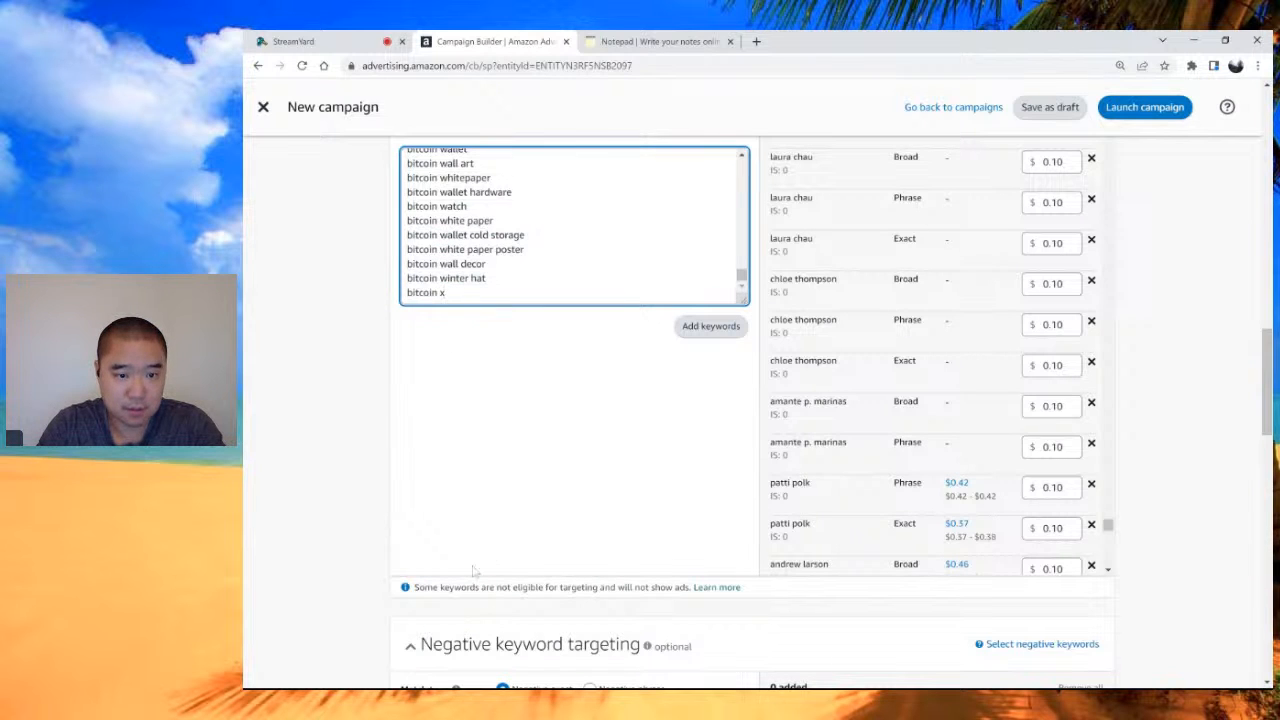
pyautogui.click(502, 428)
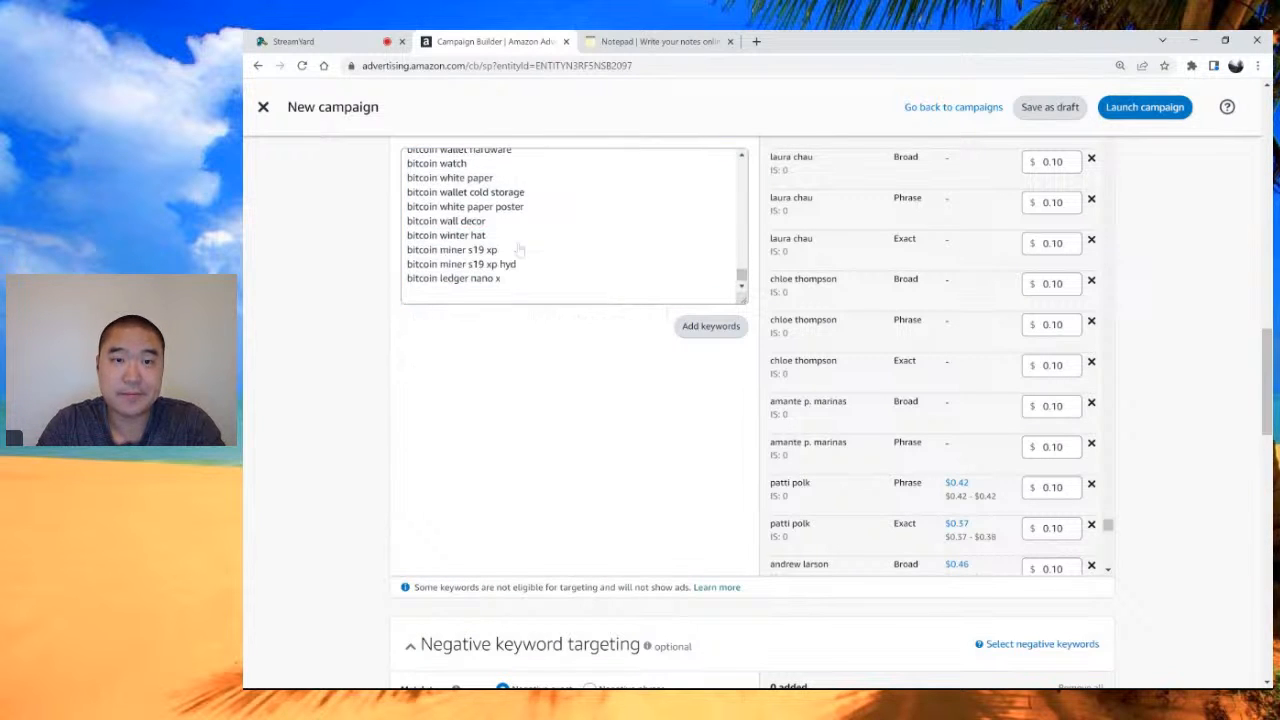
pyautogui.write('bitcoin y')
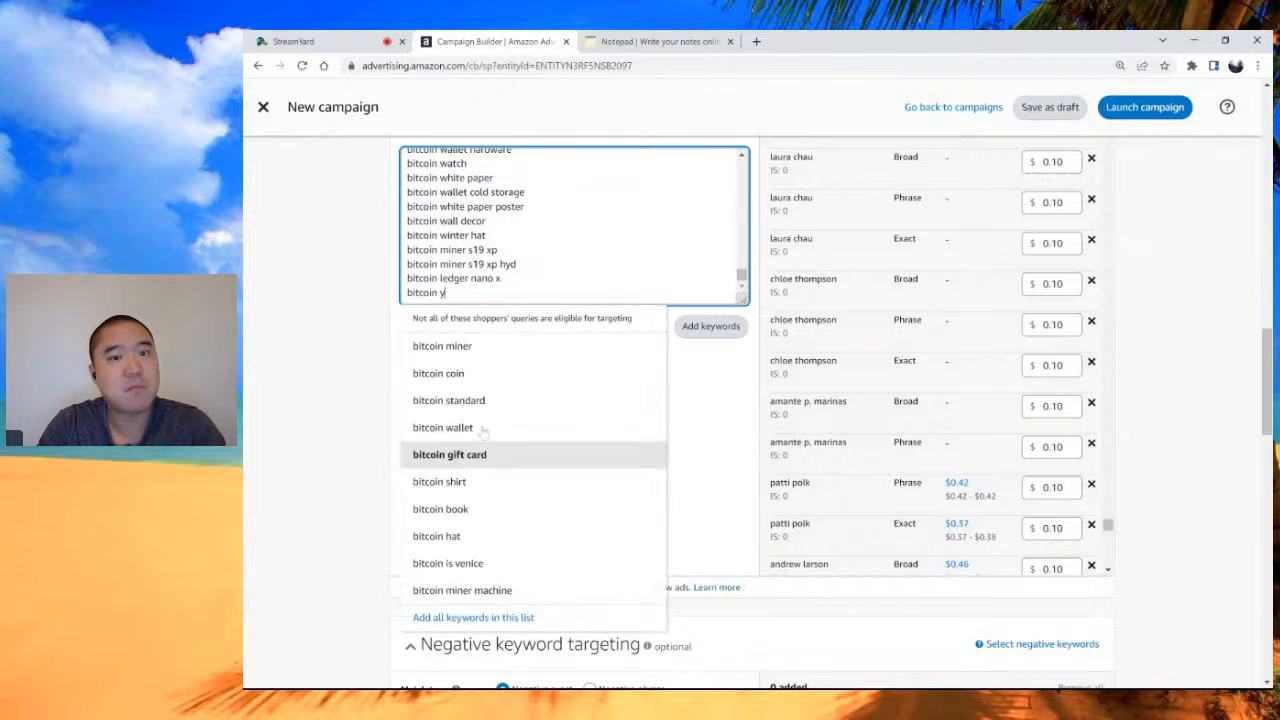
pyautogui.click(472, 378)
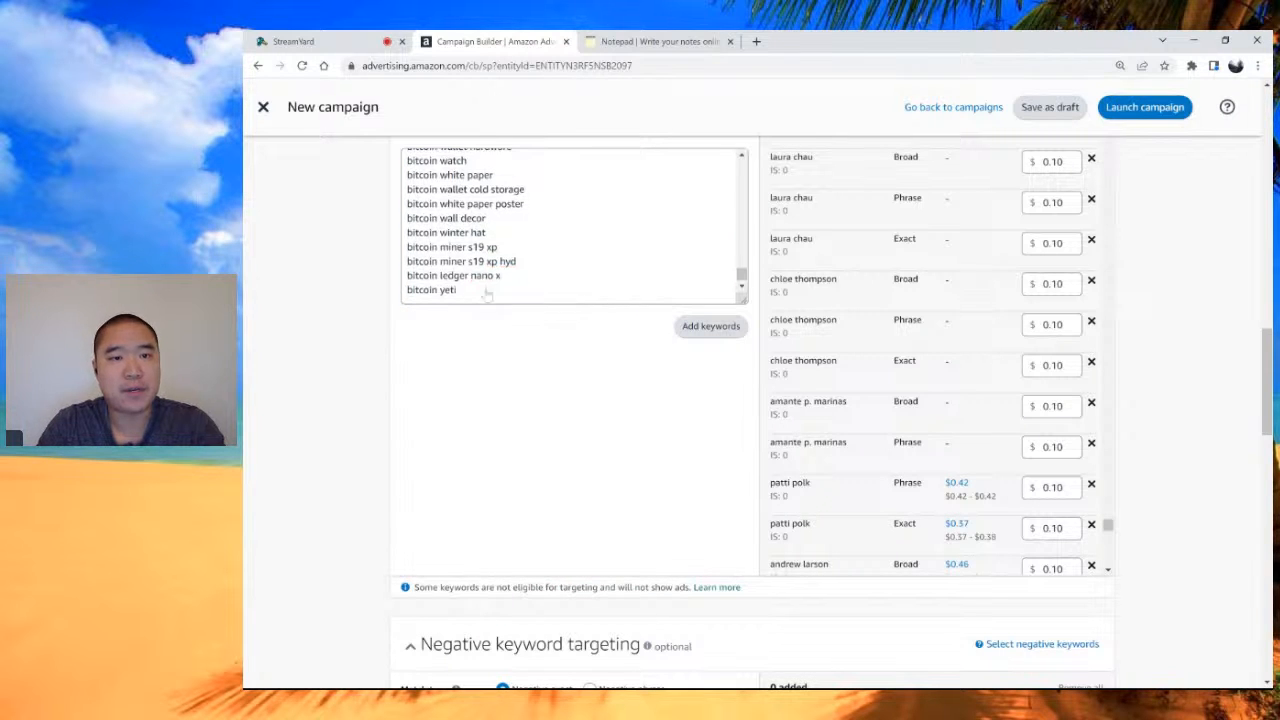
pyautogui.write('bitcoin z')
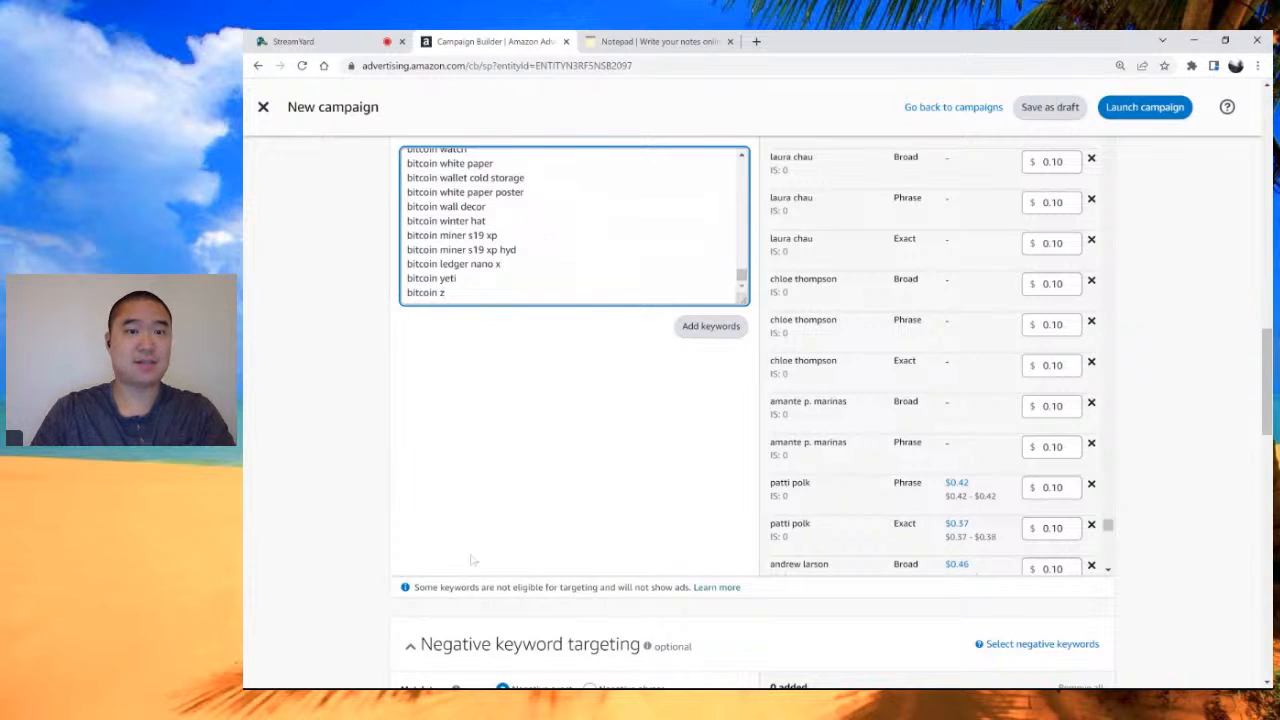
pyautogui.click(466, 425)
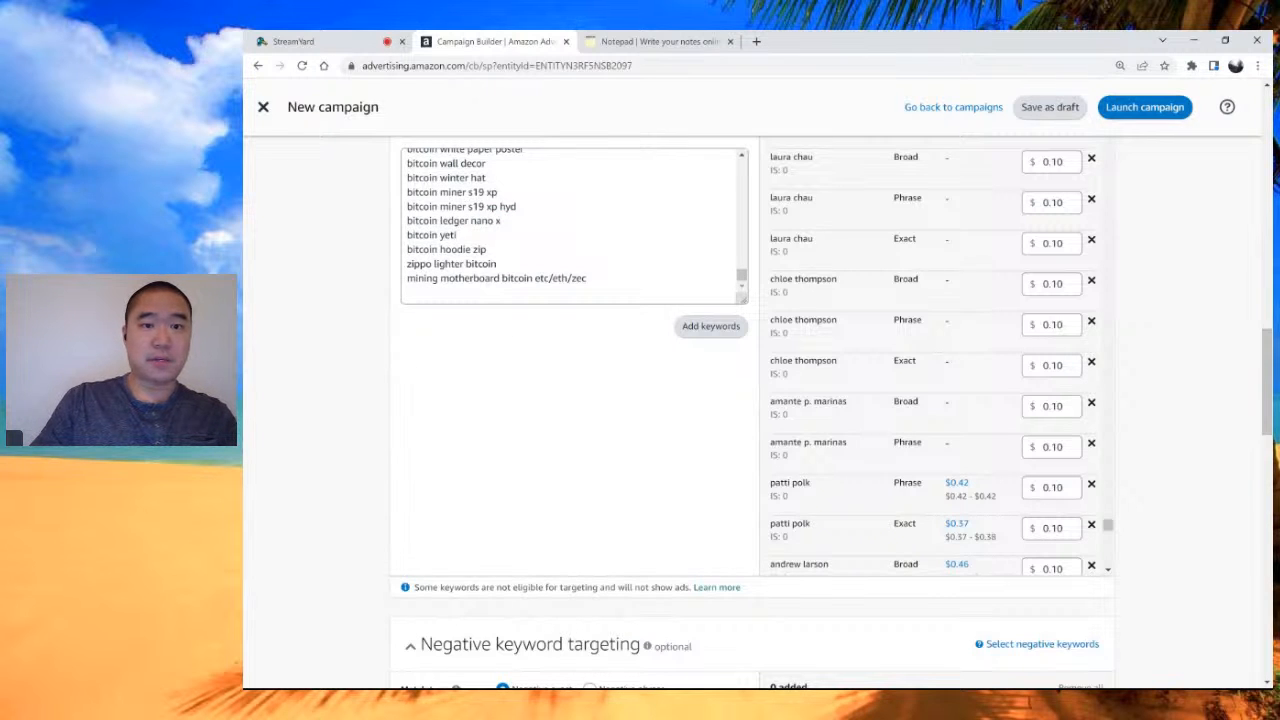
# Step: Enter "crypto" as a keyword on a new line at the end of the keyword list
pyautogui.click(440, 292)
pyautogui.write('crypto')
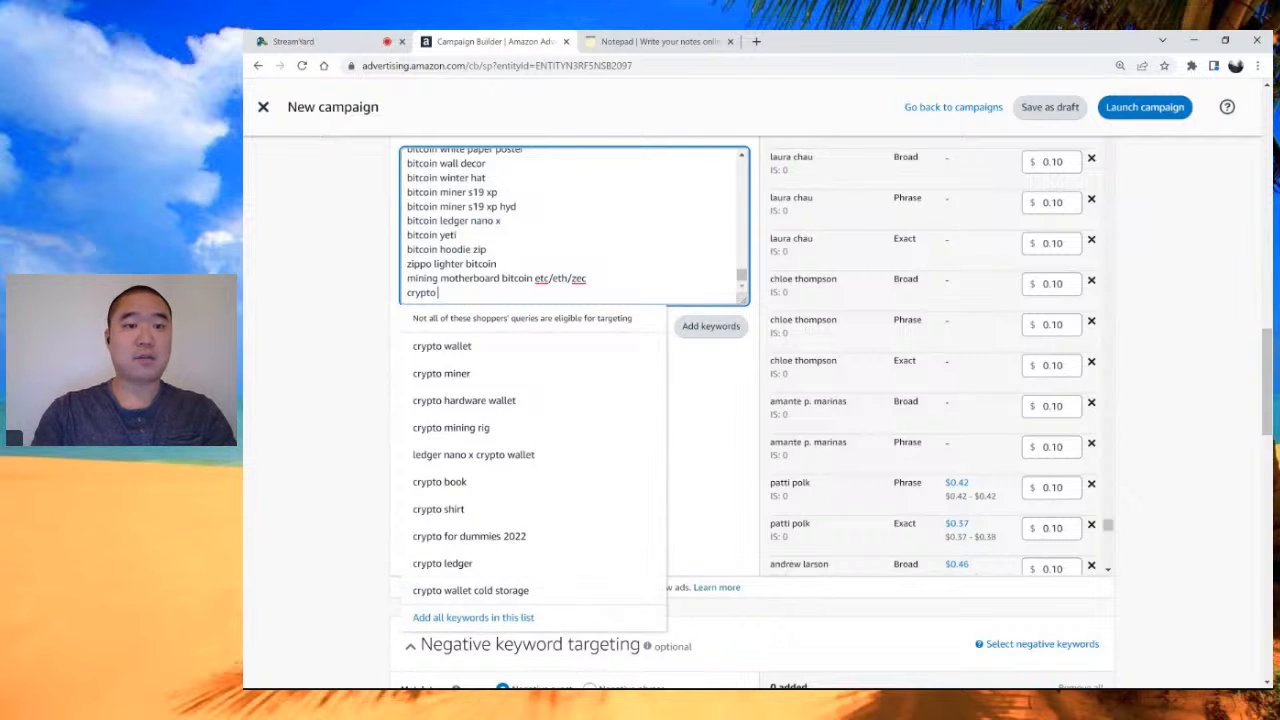
pyautogui.press('Return')
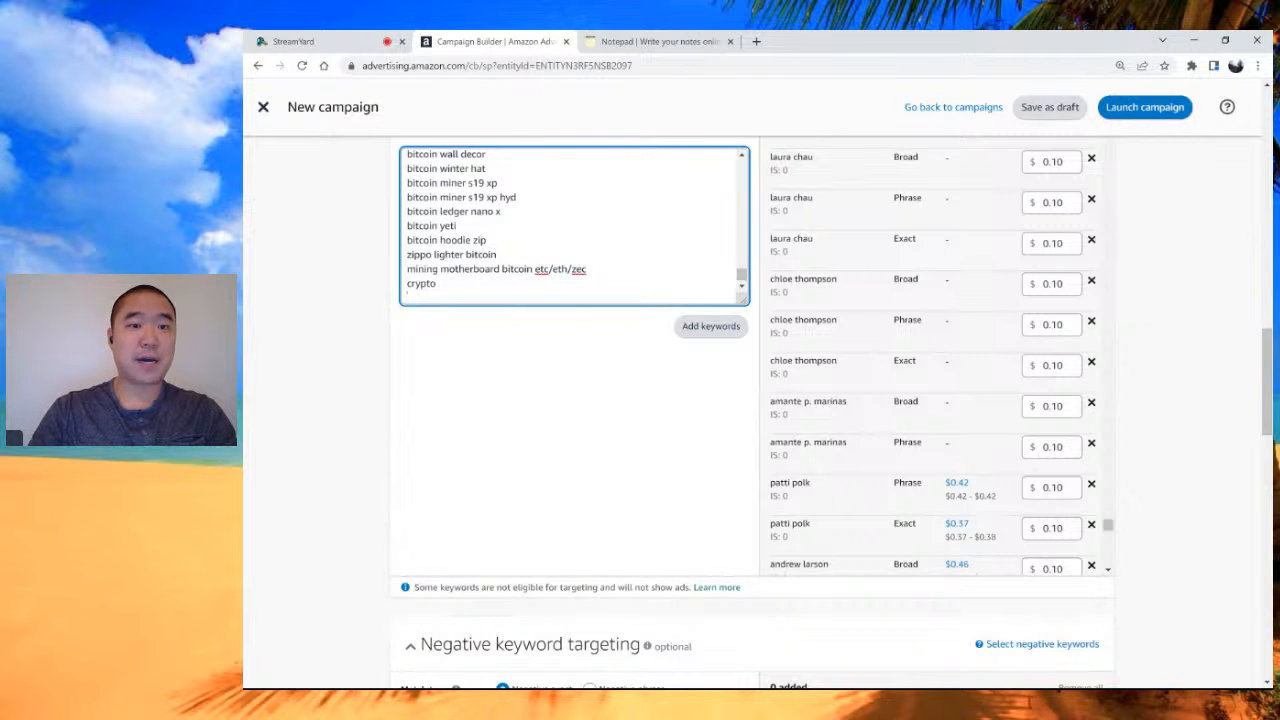
# Step: Insert "bitcoin" as a separate keyword on its own line at the start of the keyword list
pyautogui.hotkey('ctrl', 'a')
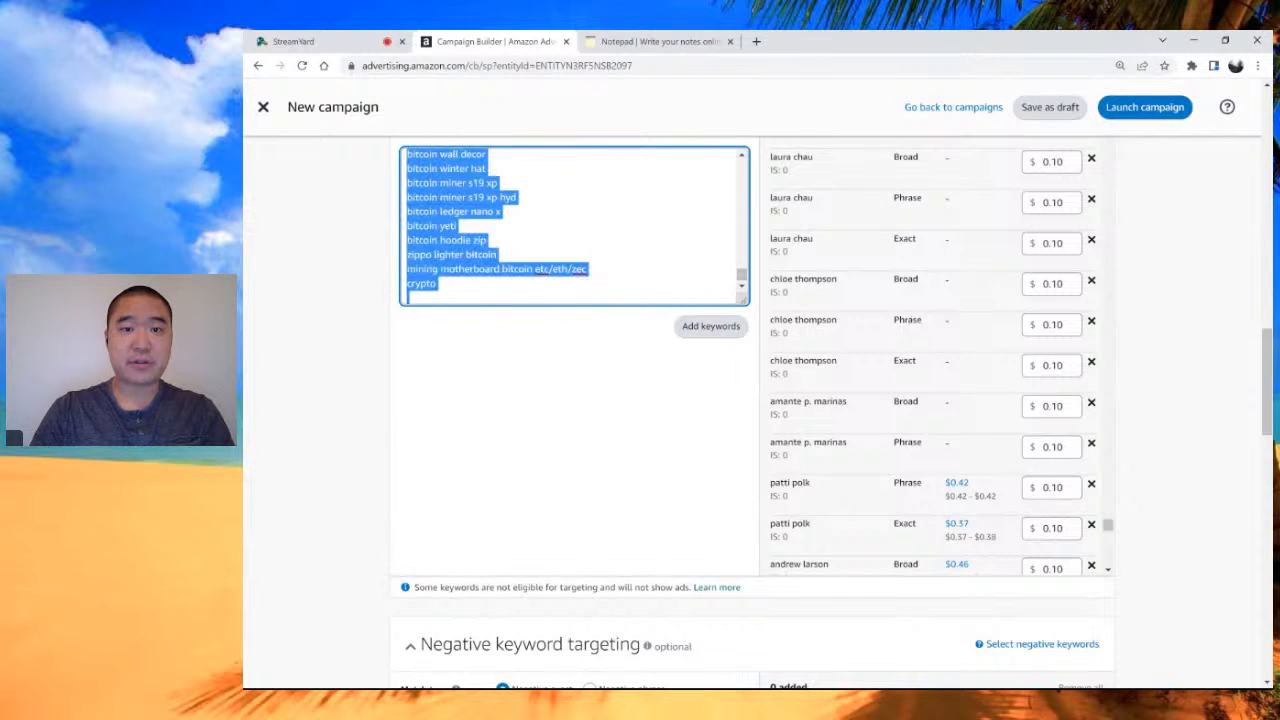
pyautogui.moveTo(742, 274); pyautogui.dragTo(741, 163)
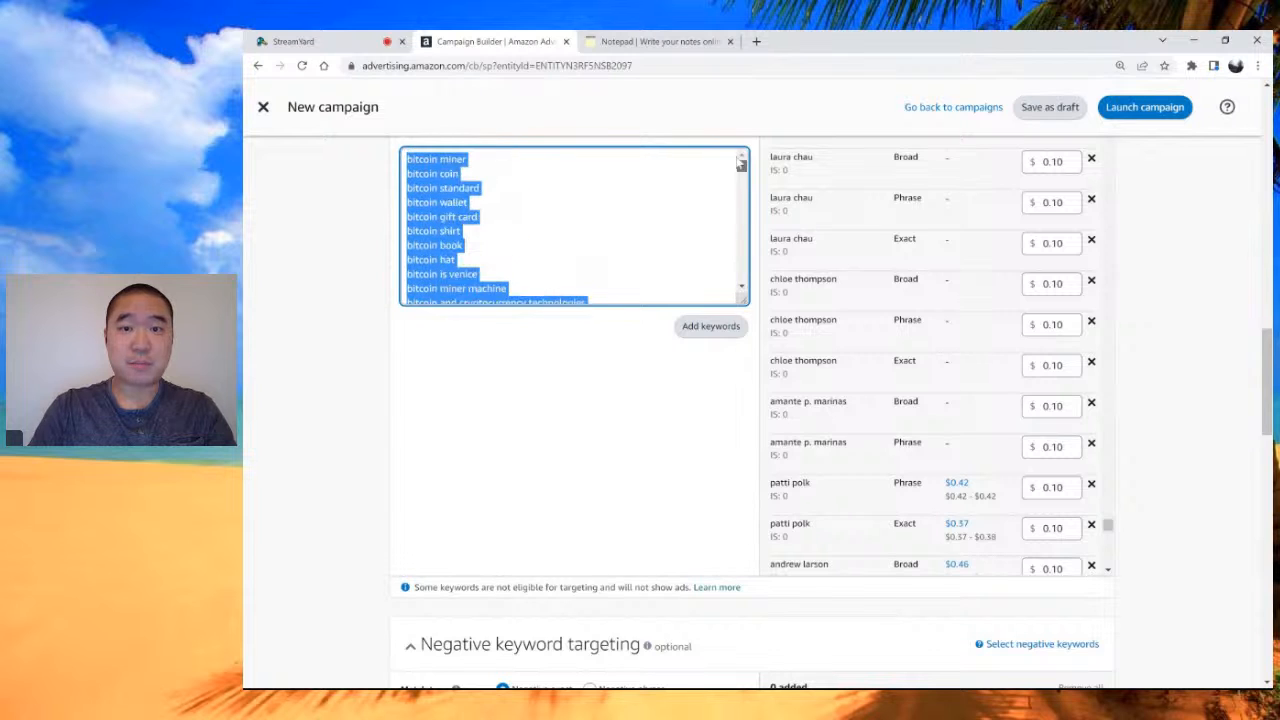
pyautogui.scroll(2, 741, 163)
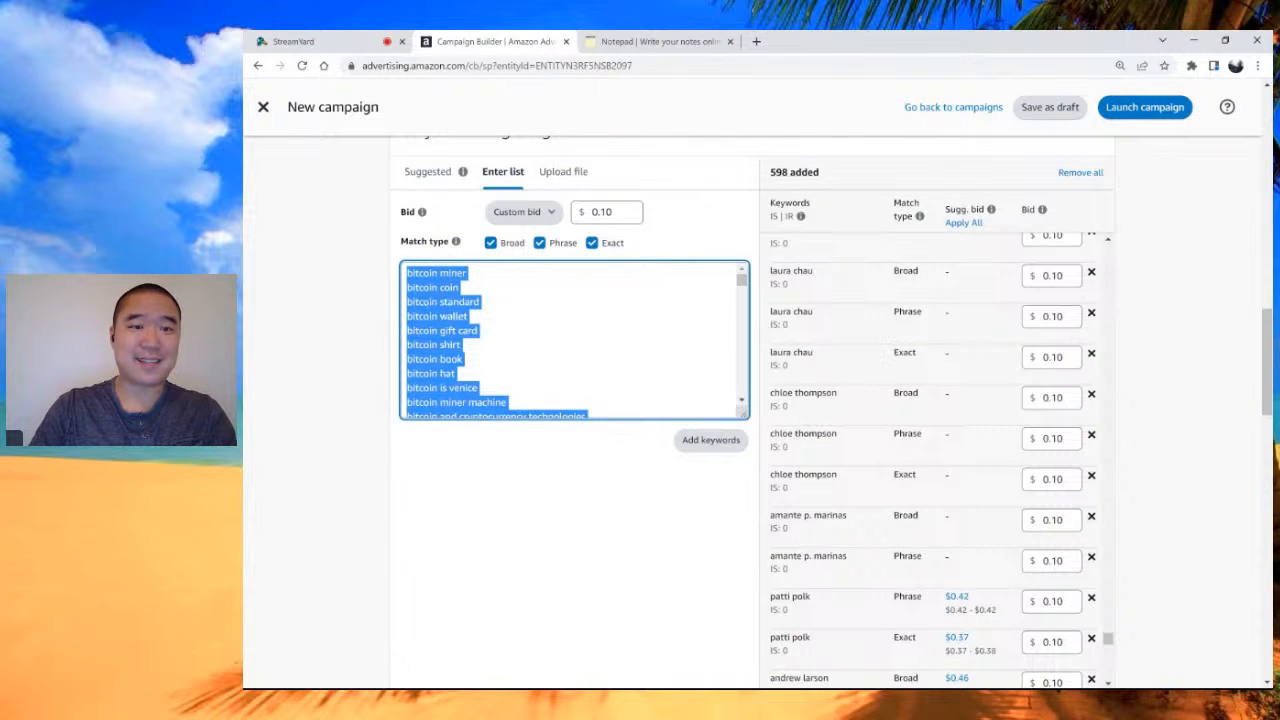
pyautogui.click(409, 272)
pyautogui.write('bitcoin')
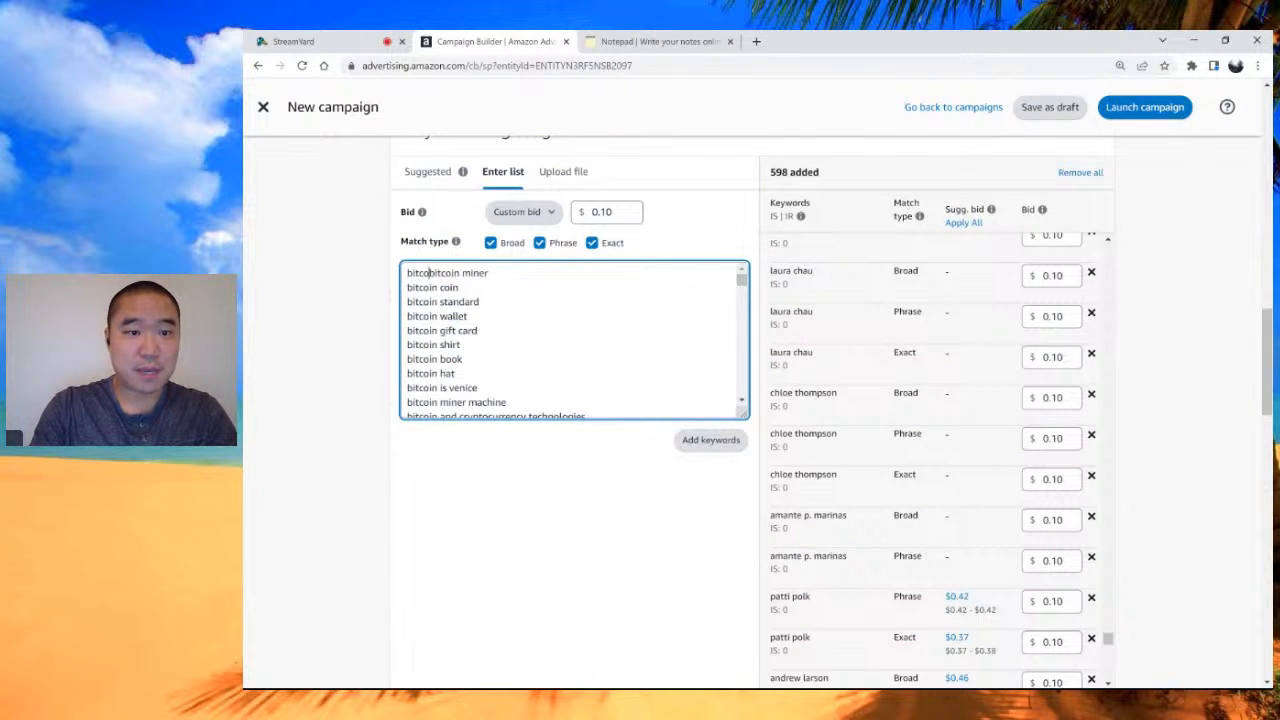
pyautogui.press('Return')
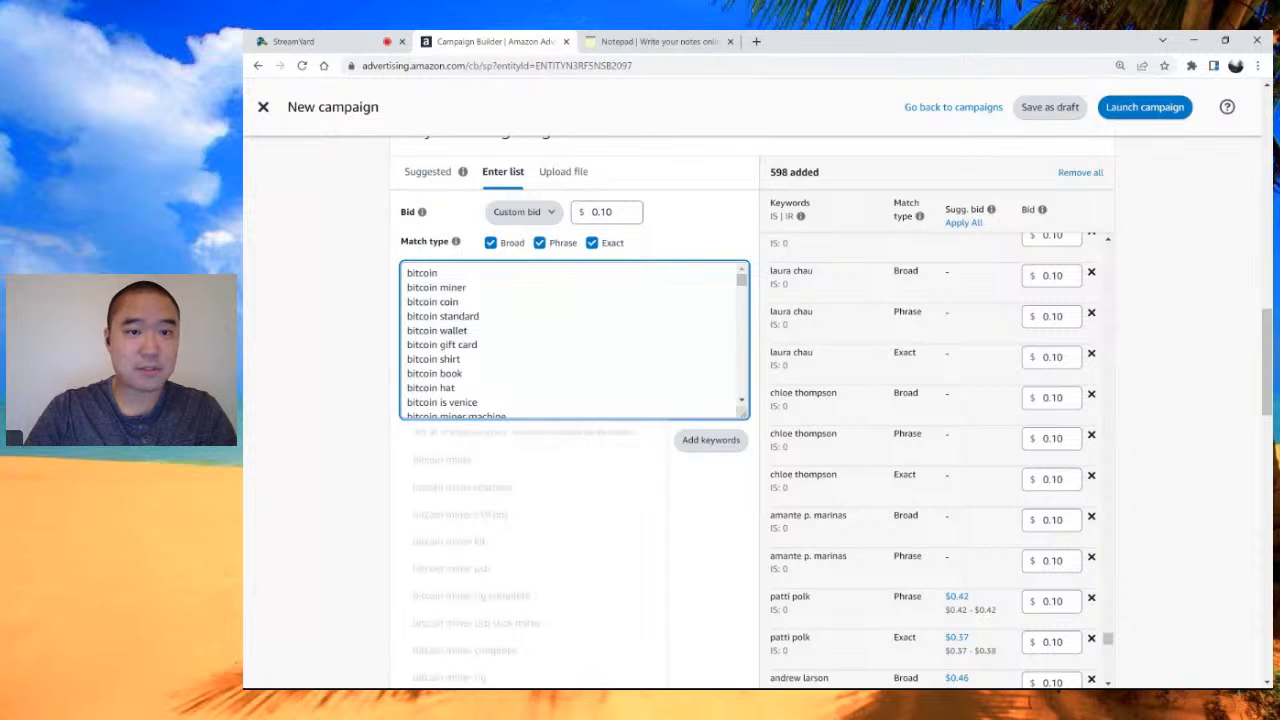
# Step: Delete the "crypto" line from the end of the keyword list
pyautogui.moveTo(743, 284); pyautogui.dragTo(743, 402)
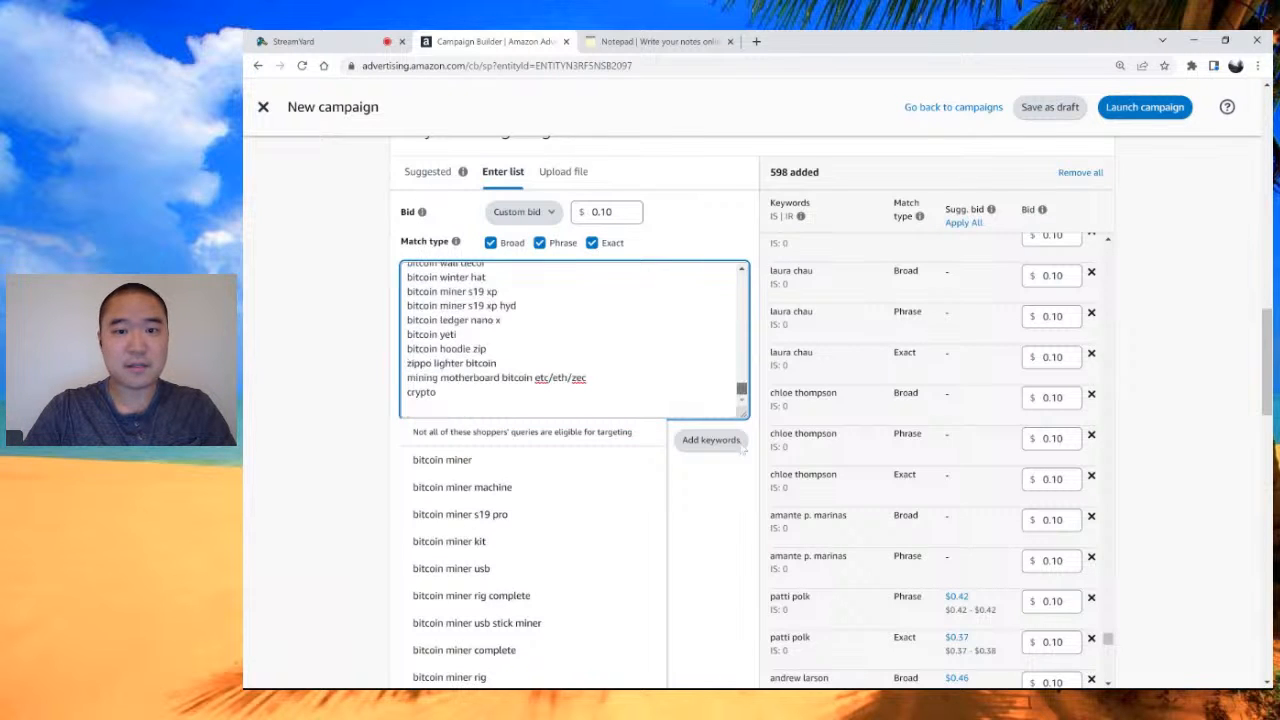
pyautogui.click(410, 406)
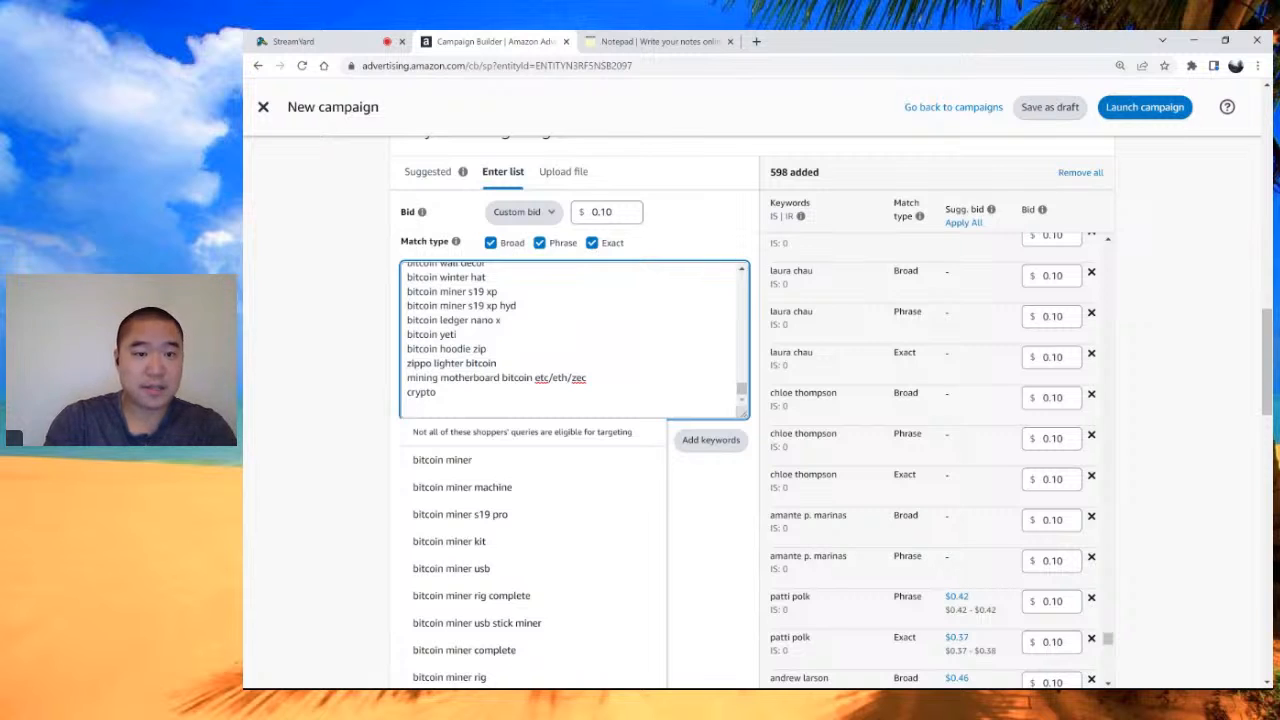
pyautogui.press('BackSpace')
pyautogui.press('BackSpace')
pyautogui.press('BackSpace')
pyautogui.press('BackSpace')
pyautogui.press('BackSpace')
pyautogui.press('BackSpace')
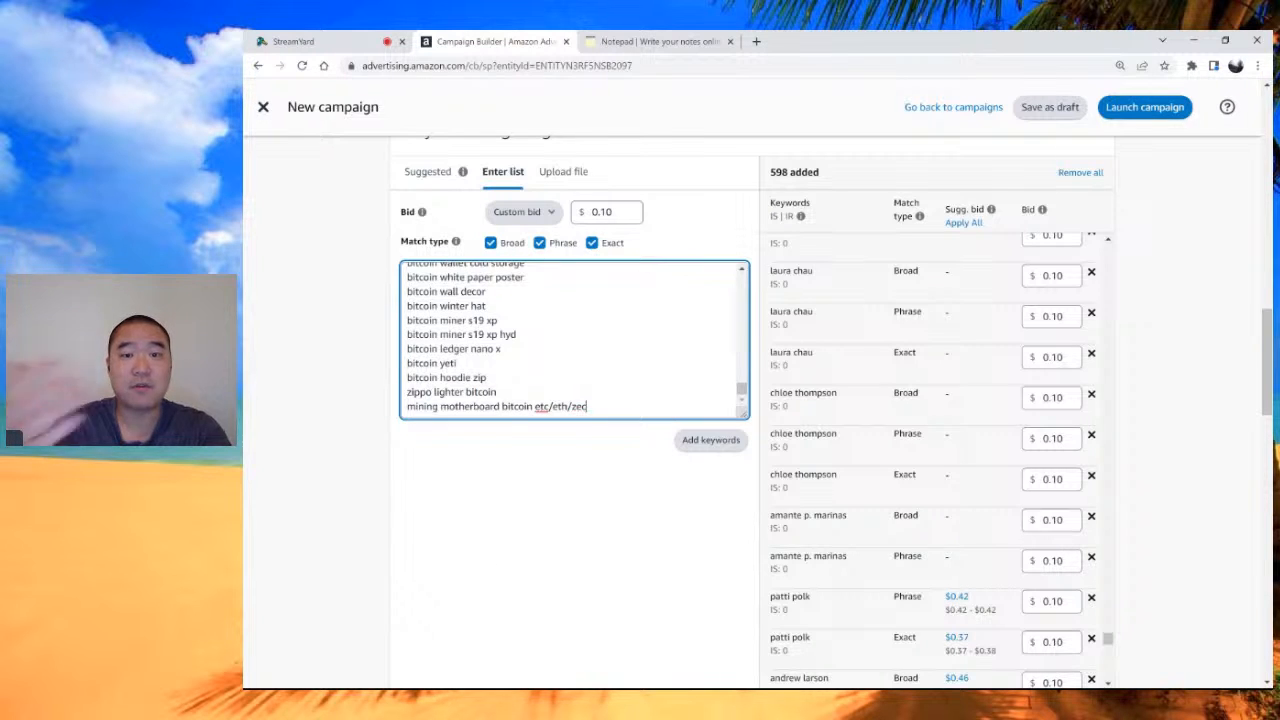
# Step: Add "crypto" as a keyword at the end of the list, and add all suggested queries for "crypto" below it
pyautogui.write('crypto')
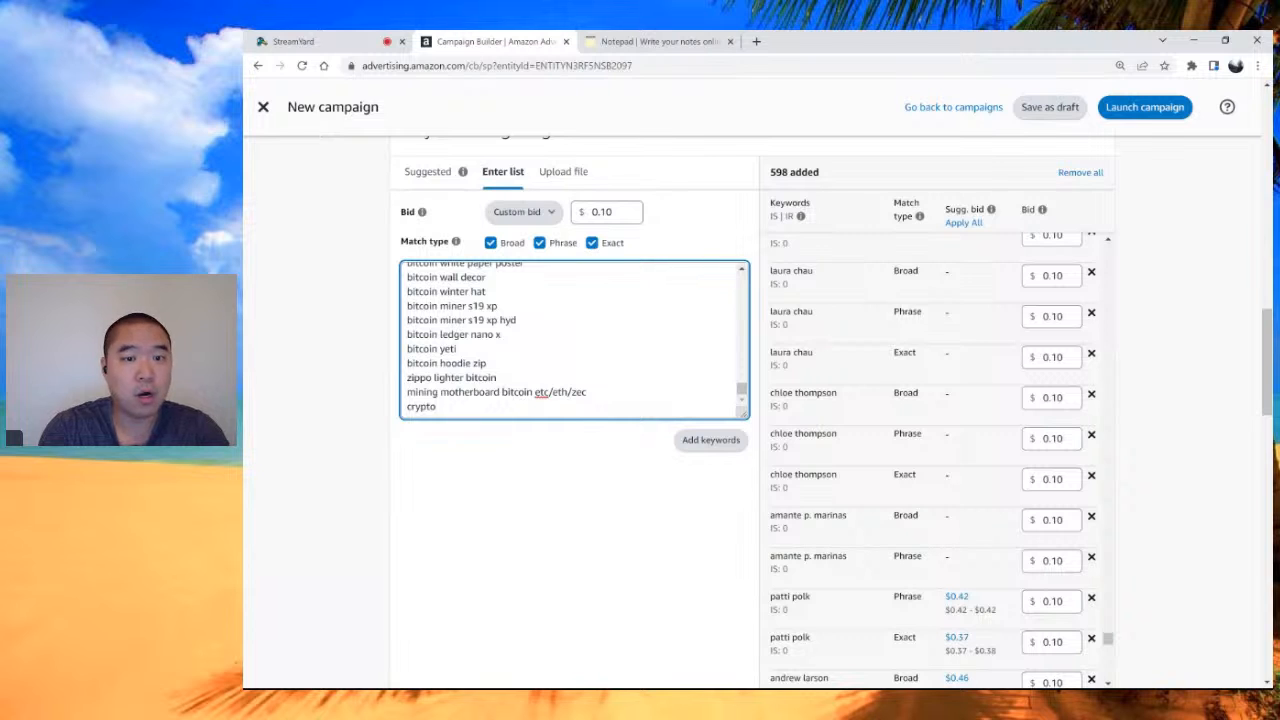
pyautogui.press('Return')
pyautogui.write('crypto')
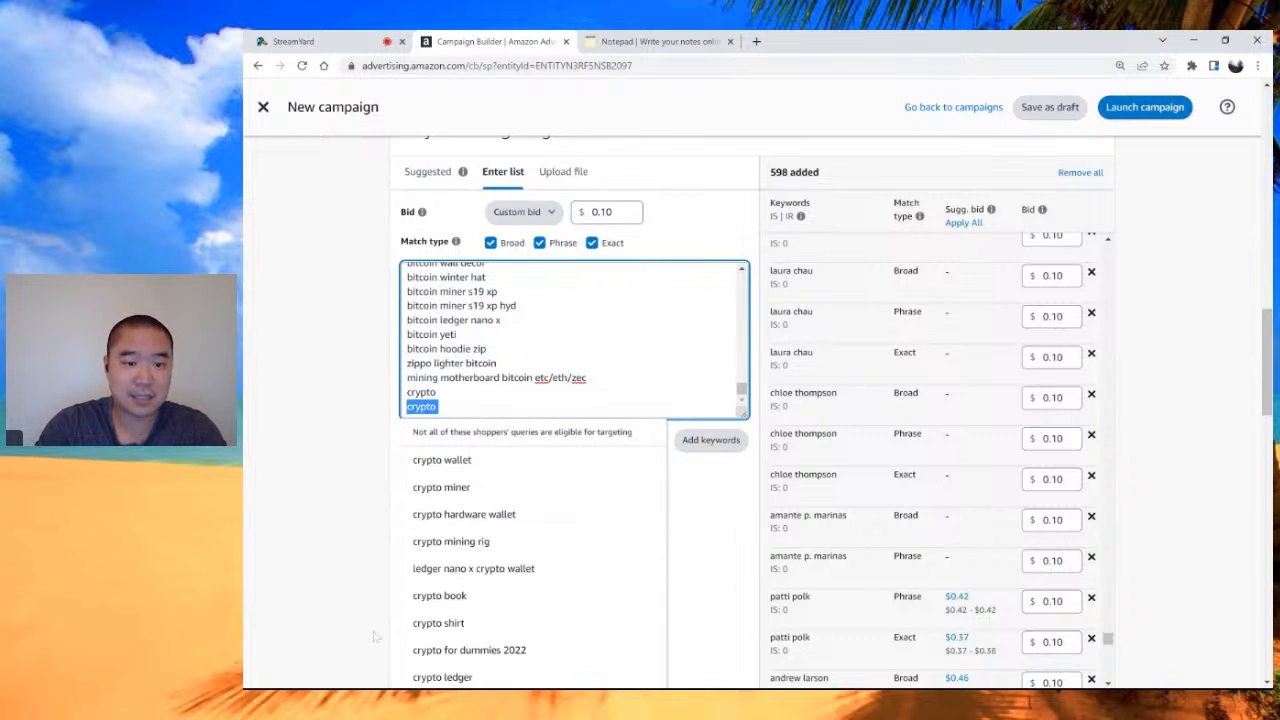
pyautogui.scroll(-1, 441, 676)
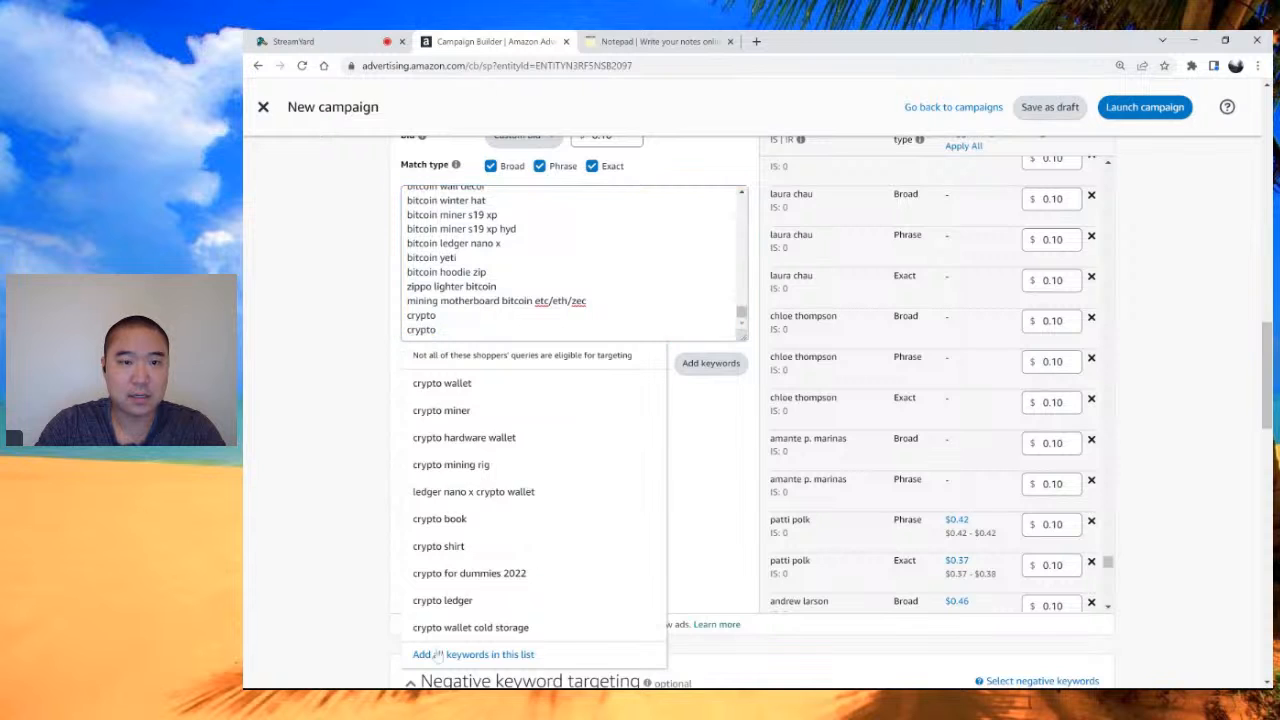
pyautogui.click(438, 654)
# Step: Enter "crypto a" at the end of the keyword list and add all suggested queries for it
pyautogui.scroll(-1, 450, 325)
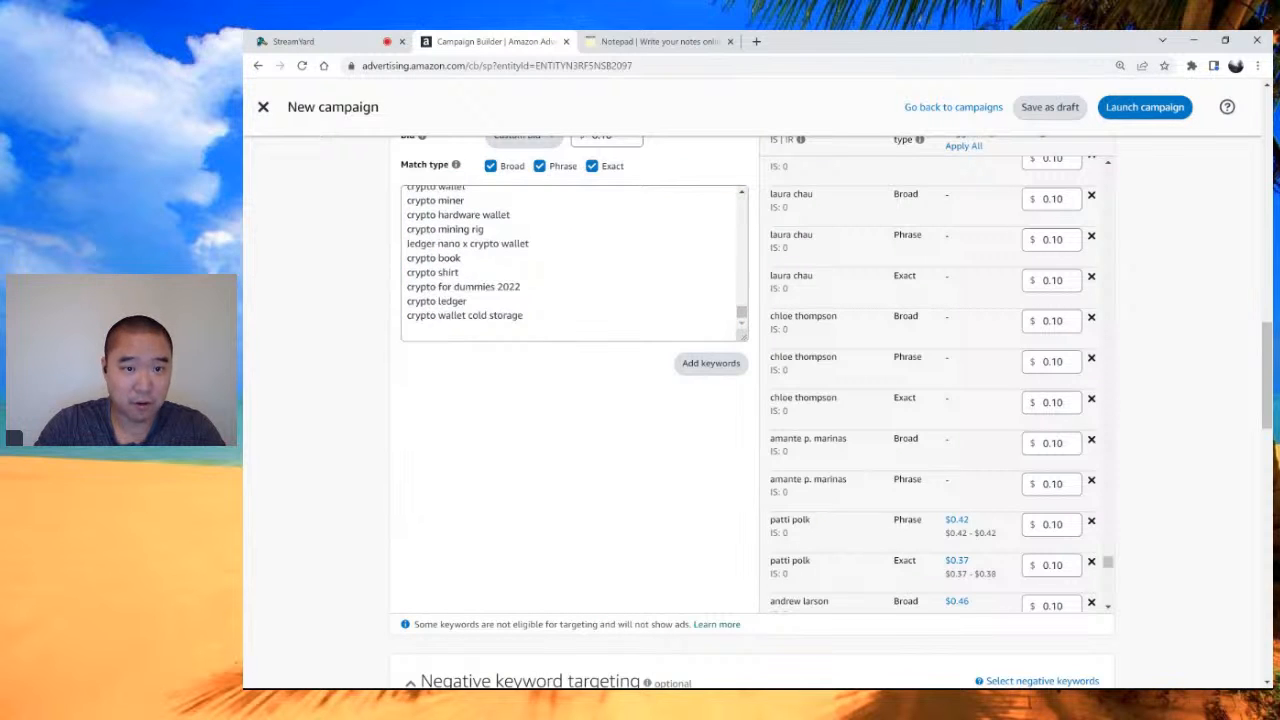
pyautogui.click(450, 329)
pyautogui.write('crypto a')
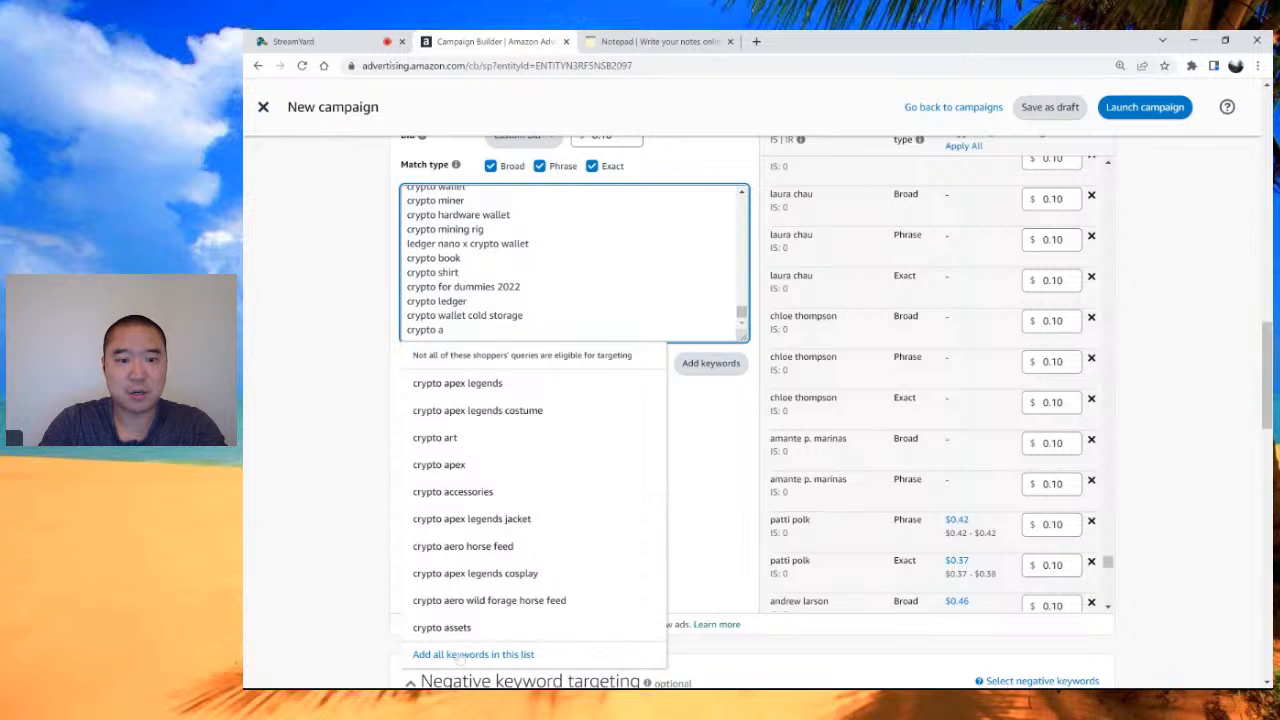
pyautogui.click(463, 654)
# Step: Enter "crypto b" on a new line of the keyword list and add all suggested queries for it
pyautogui.click(450, 329)
pyautogui.write('crypto ')
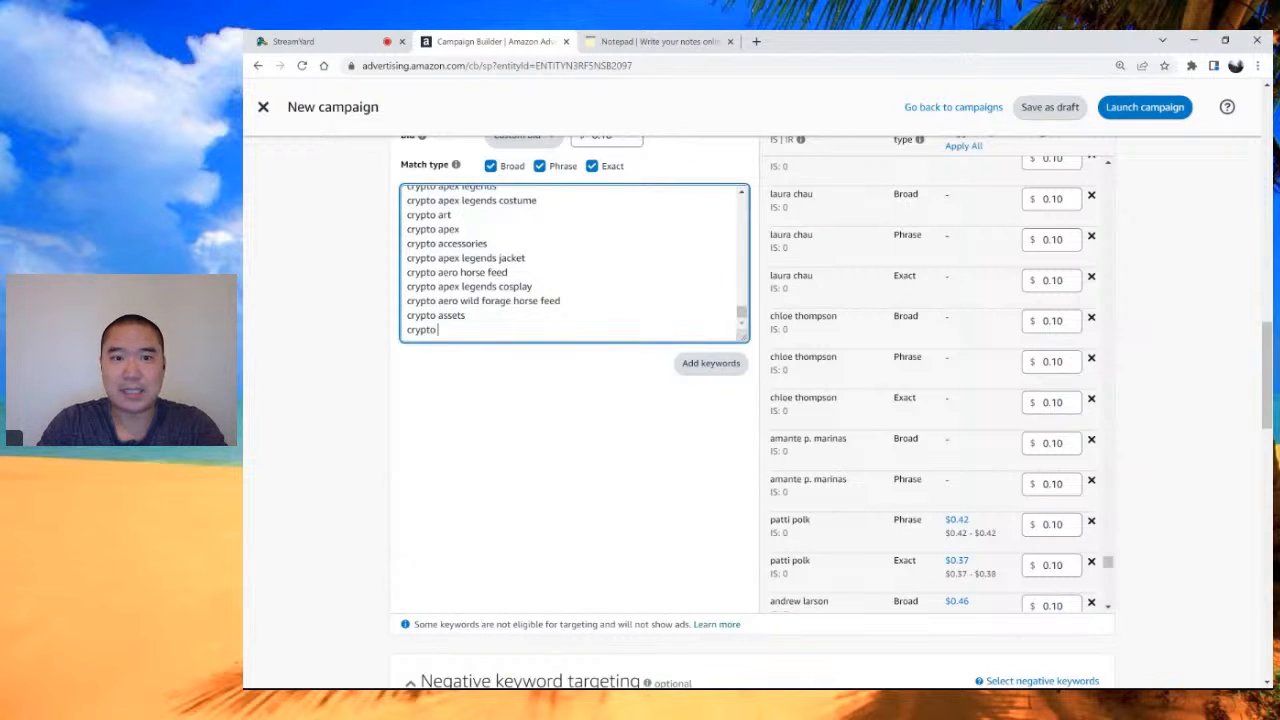
pyautogui.write('b')
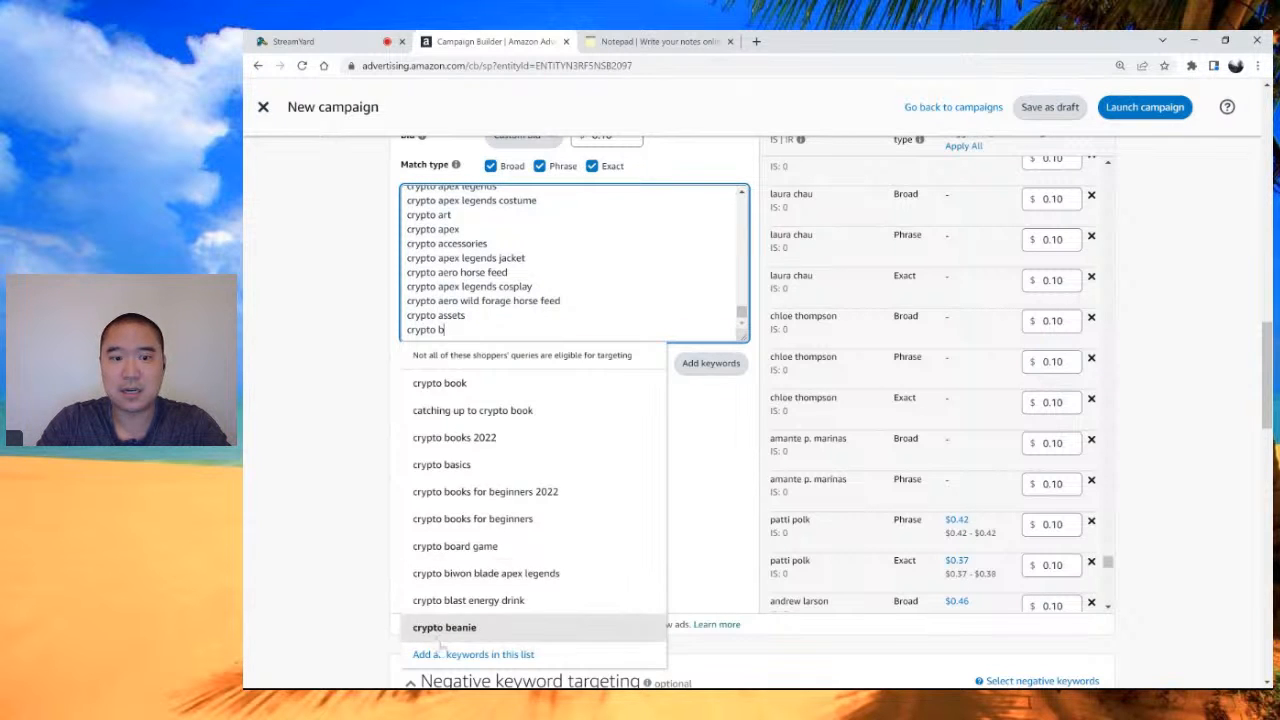
pyautogui.click(467, 656)
pyautogui.click(448, 332)
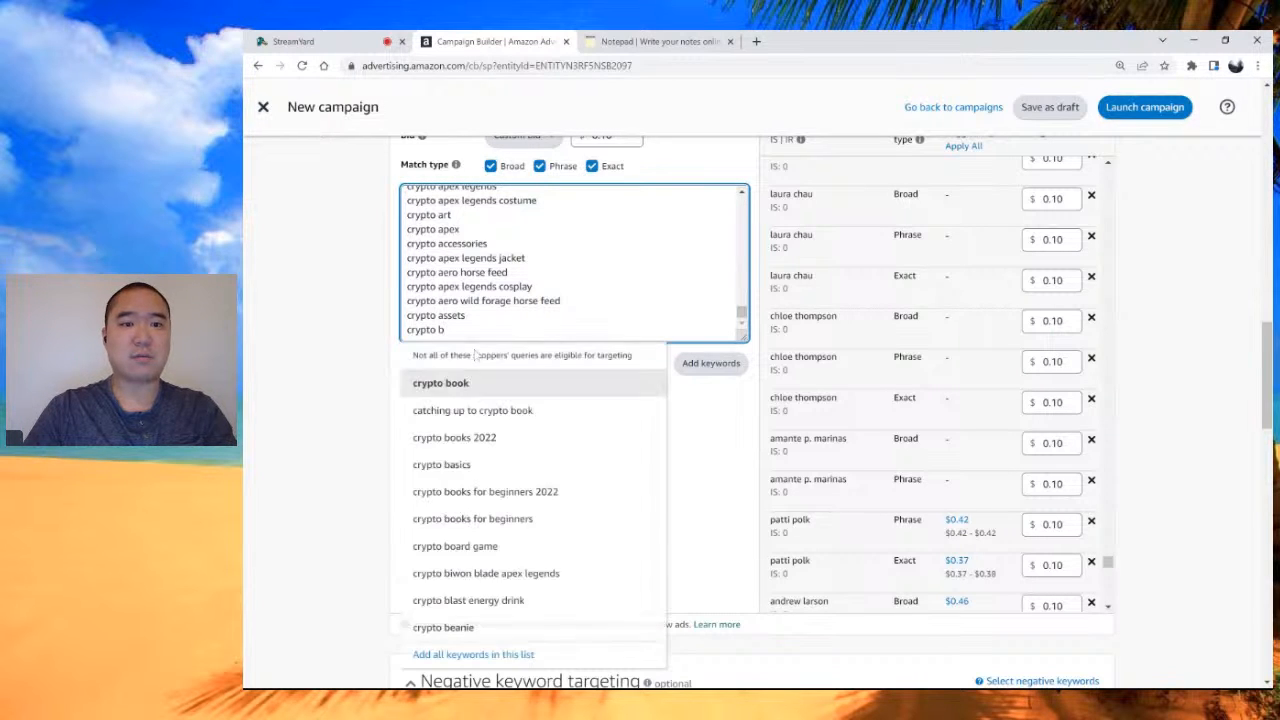
pyautogui.click(482, 657)
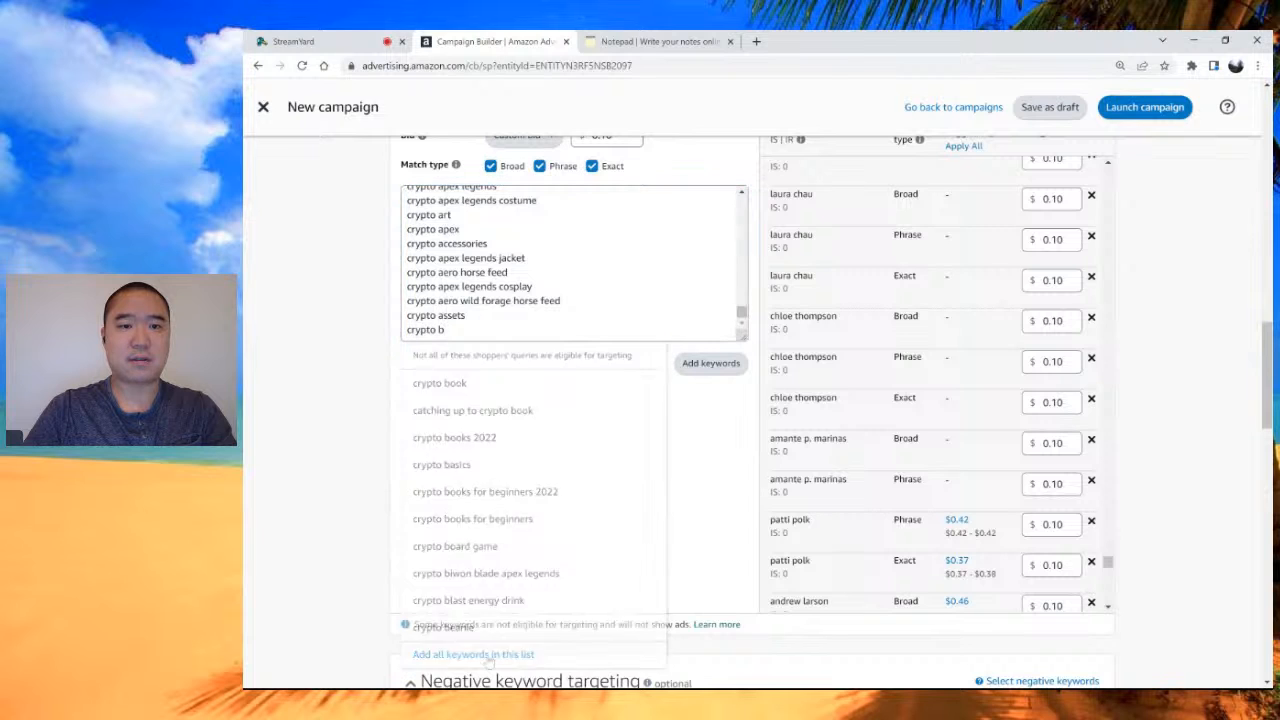
# Step: Select the whole entered keyword list and add it to the campaign at $0.10 for broad, phrase and exact match
pyautogui.hotkey('ctrl', 'a')
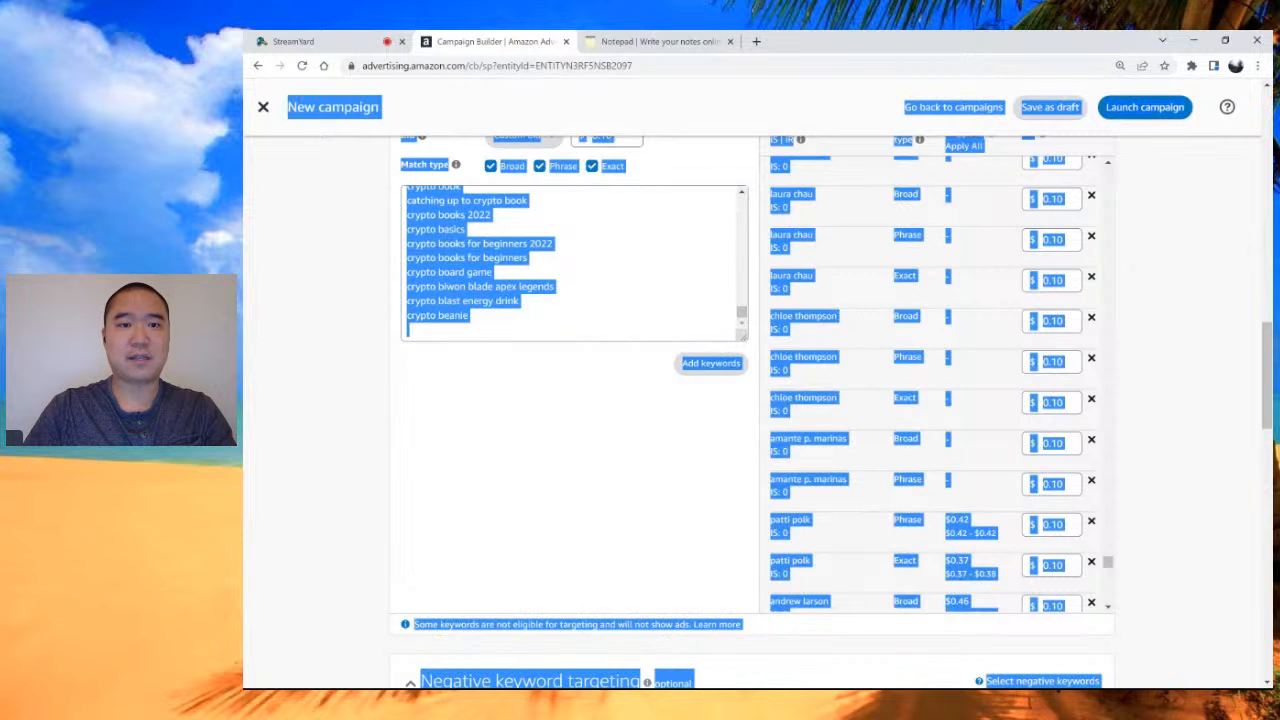
pyautogui.click(570, 330)
pyautogui.hotkey('ctrl', 'a')
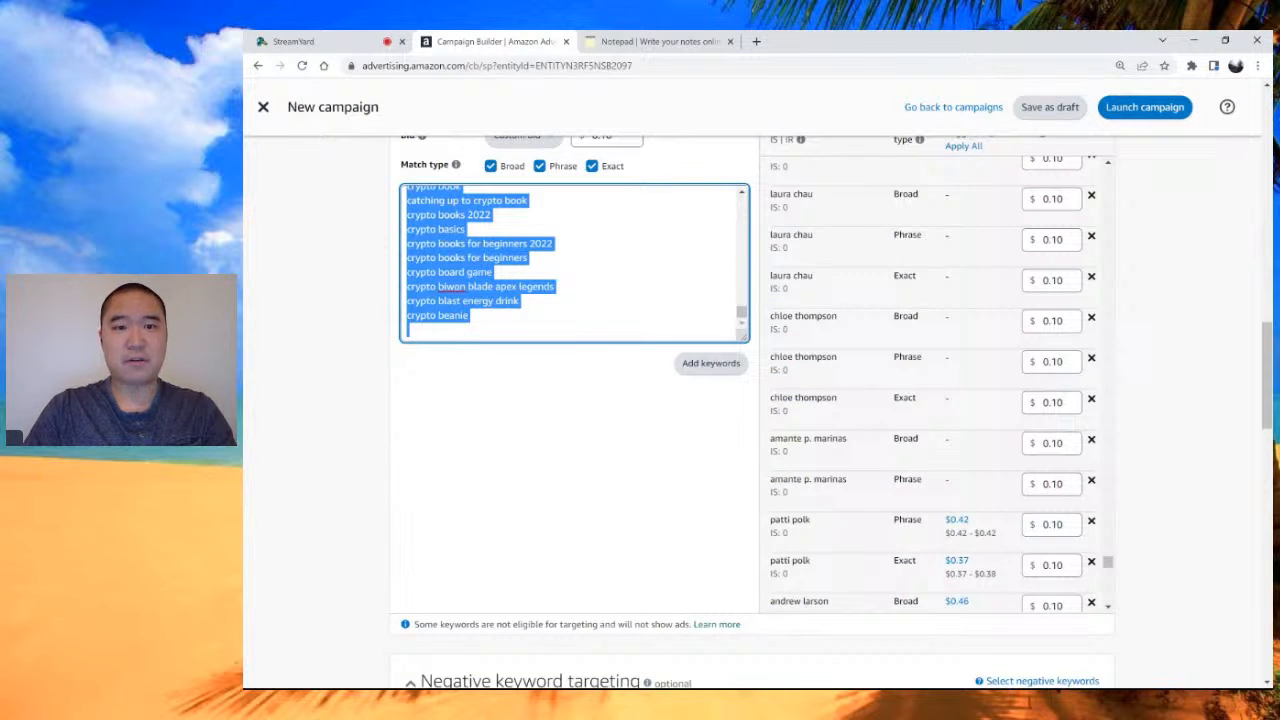
pyautogui.scroll(2, 490, 415)
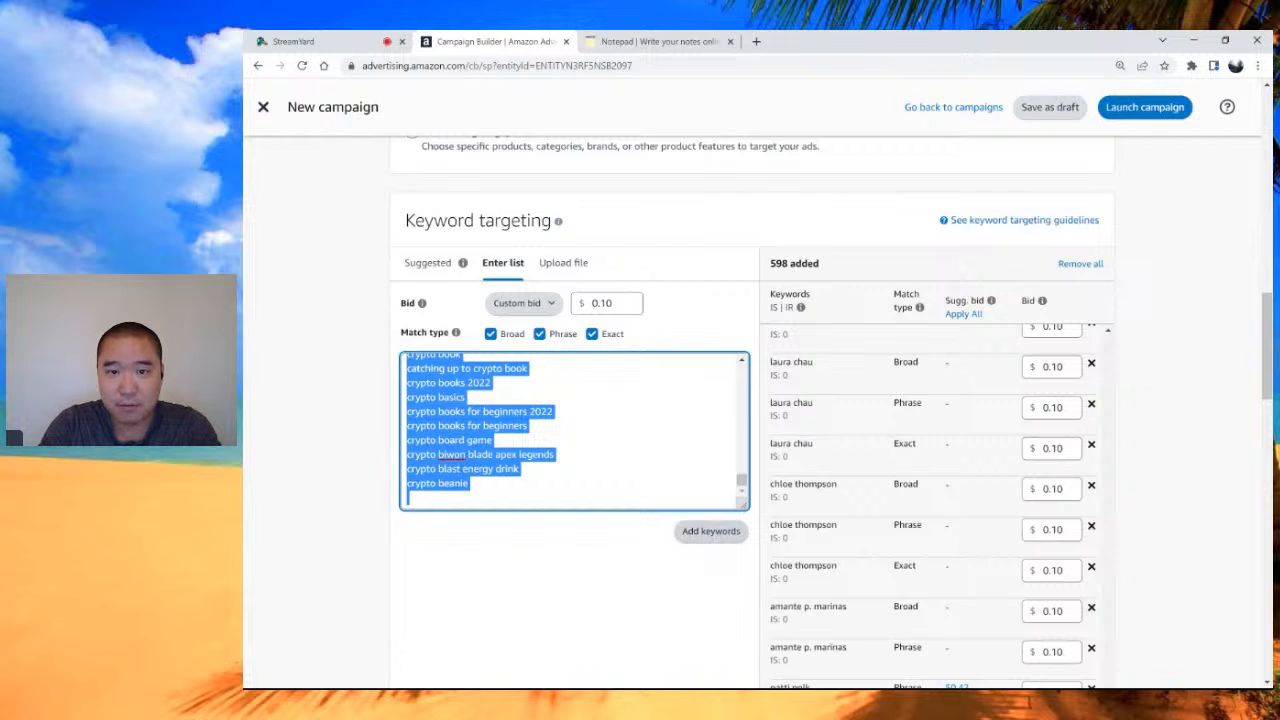
pyautogui.click(712, 536)
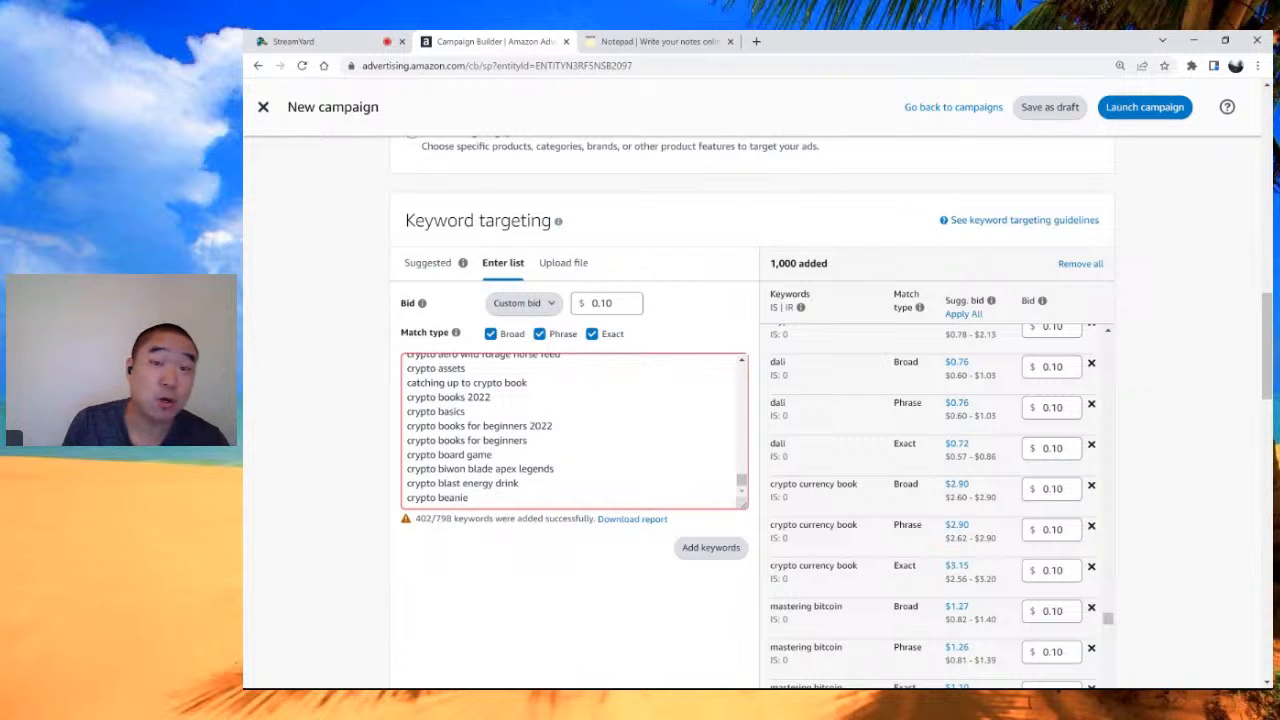
# Step: Examine the entered keyword list, the added keywords with their suggested bids, and the negative keyword section
pyautogui.scroll(20, 574, 431)
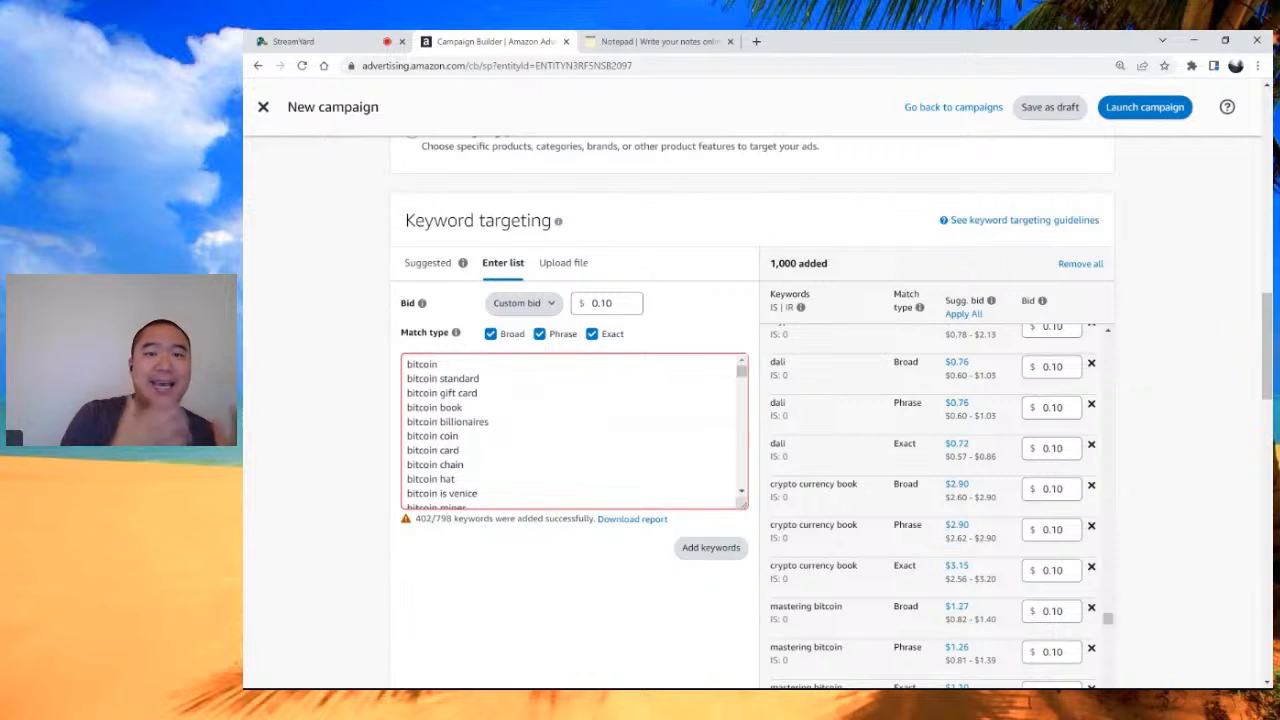
pyautogui.scroll(-10, 574, 431)
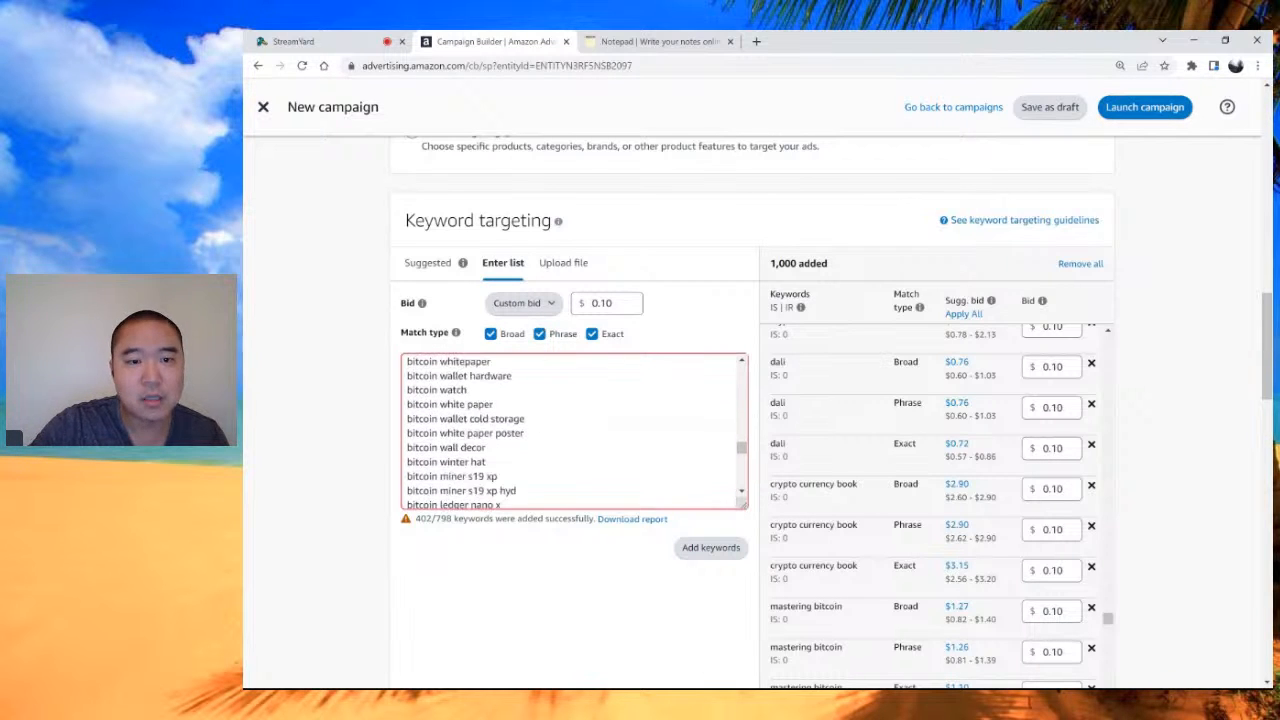
pyautogui.scroll(-2, 517, 455)
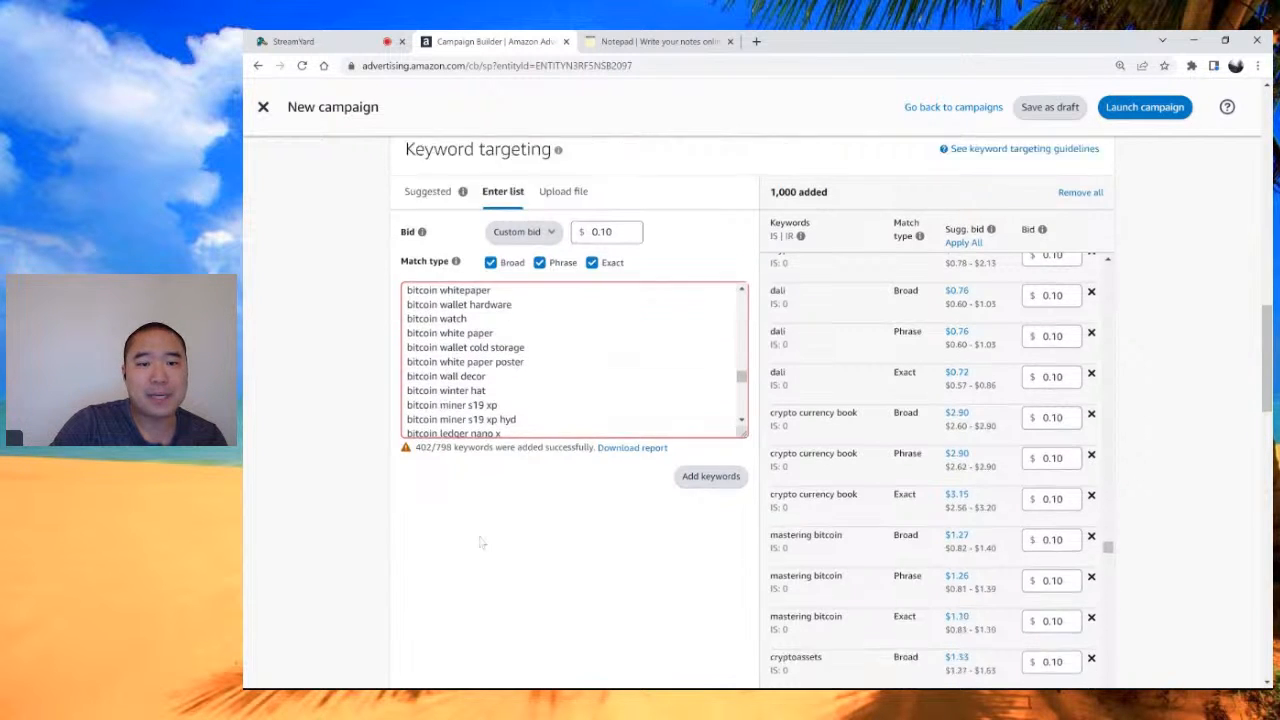
pyautogui.scroll(-5, 540, 377)
pyautogui.scroll(2, 949, 342)
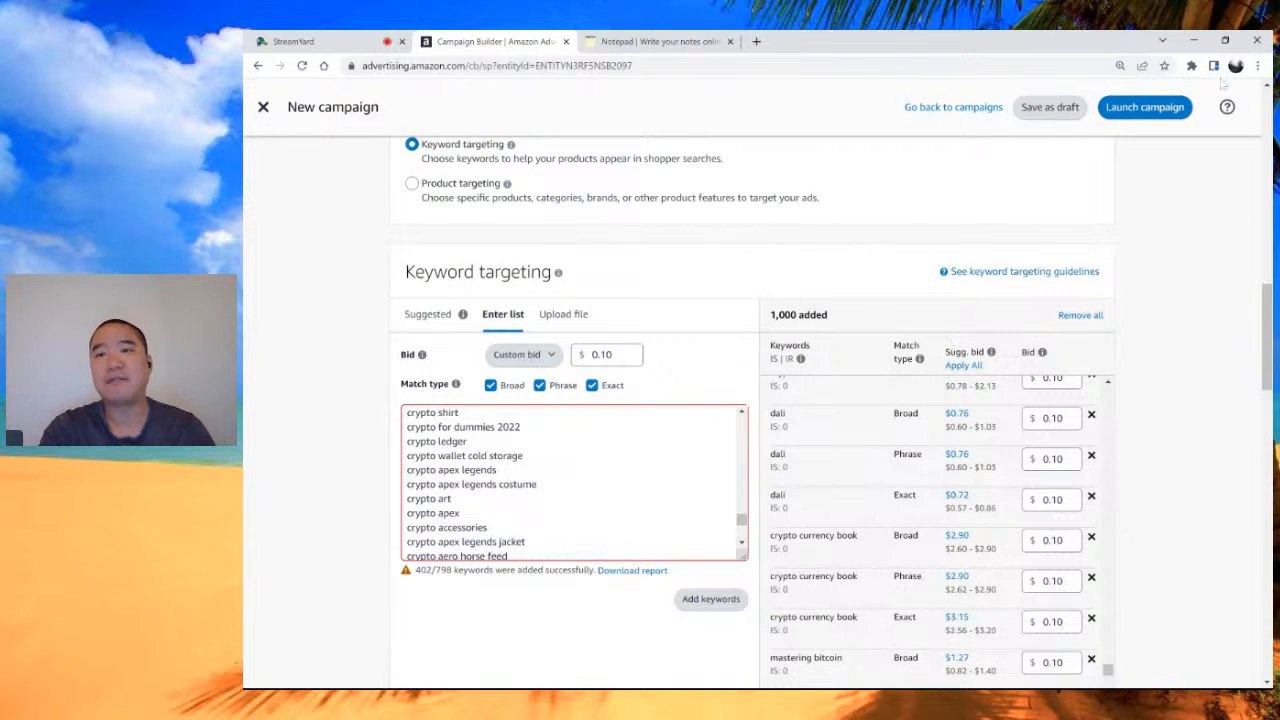
pyautogui.scroll(-2, 1218, 316)
pyautogui.scroll(1, 1218, 316)
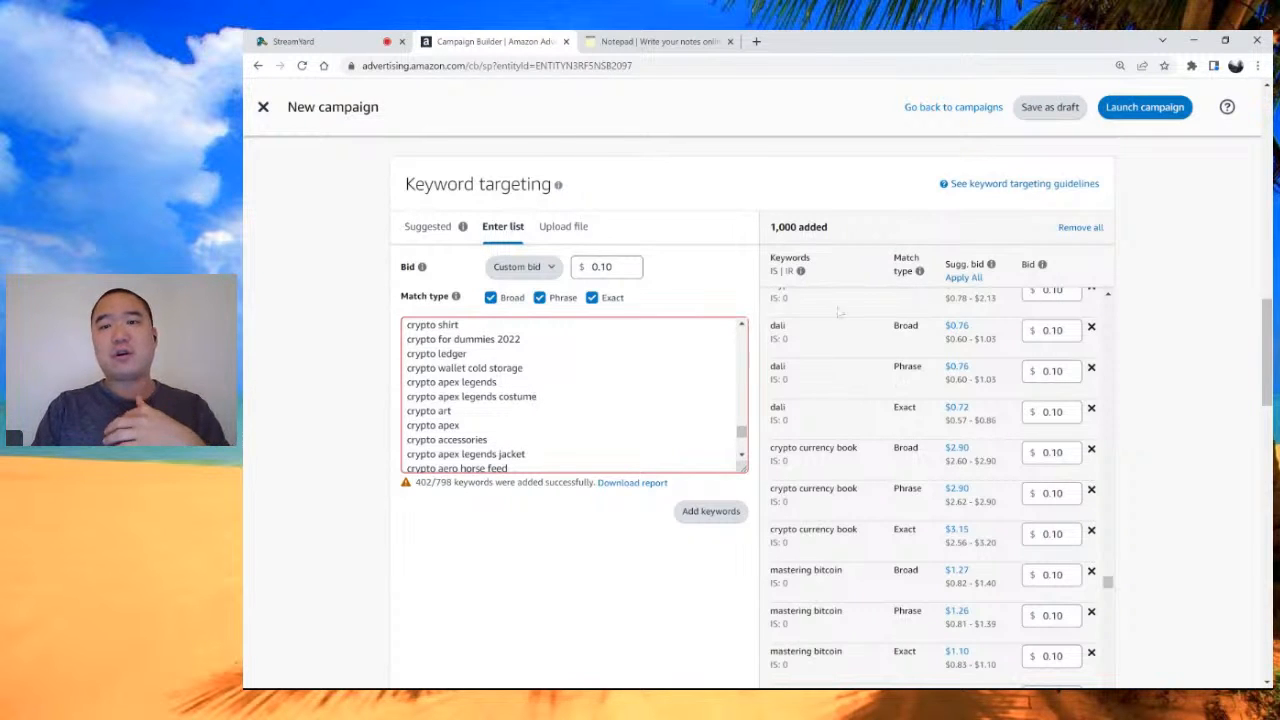
pyautogui.scroll(-5, 620, 640)
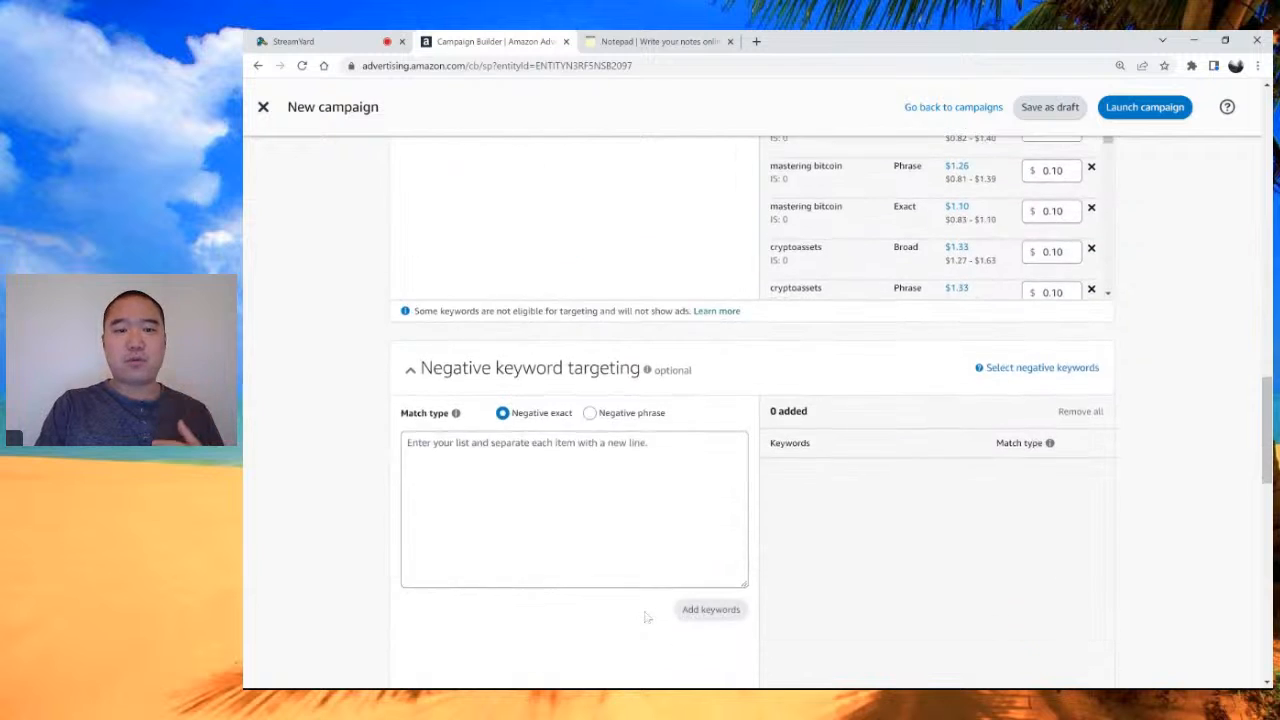
pyautogui.scroll(8, 658, 594)
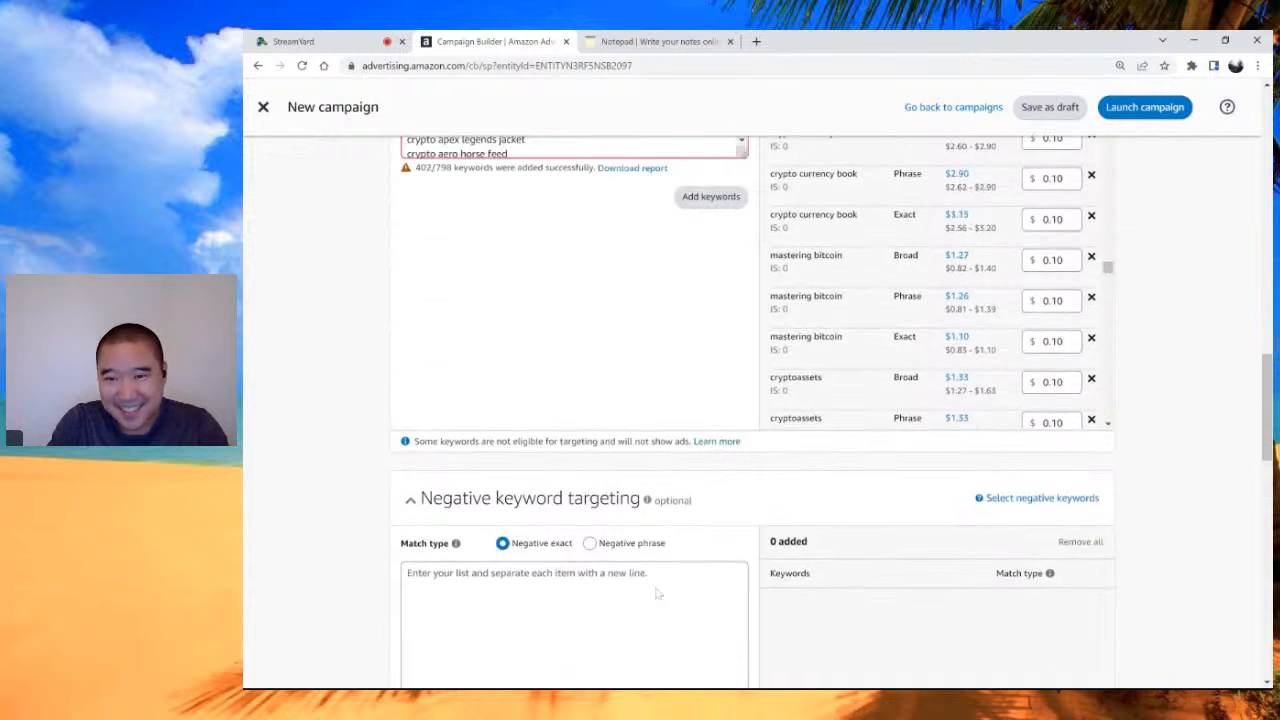
pyautogui.scroll(1, 643, 557)
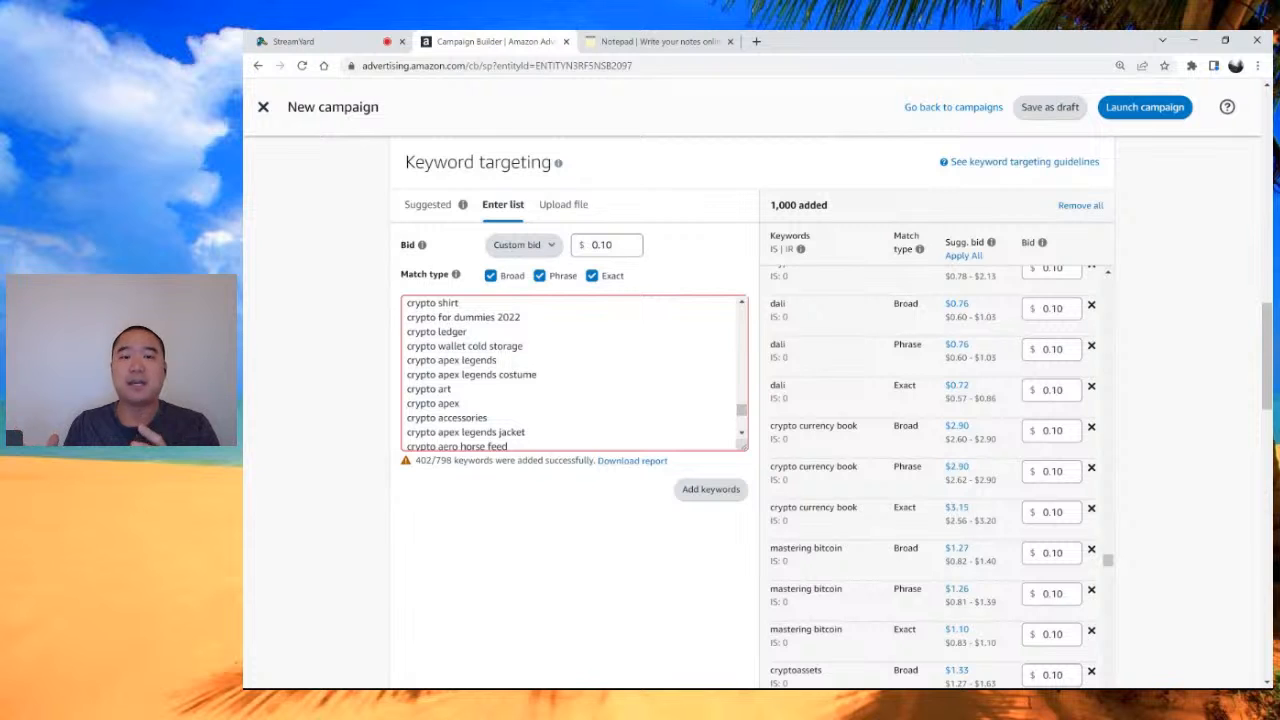
# Step: Append "Suggested" to the ad group name, making it "Bitcoin Manual Ad Paperback Suggested"
pyautogui.scroll(15, 643, 557)
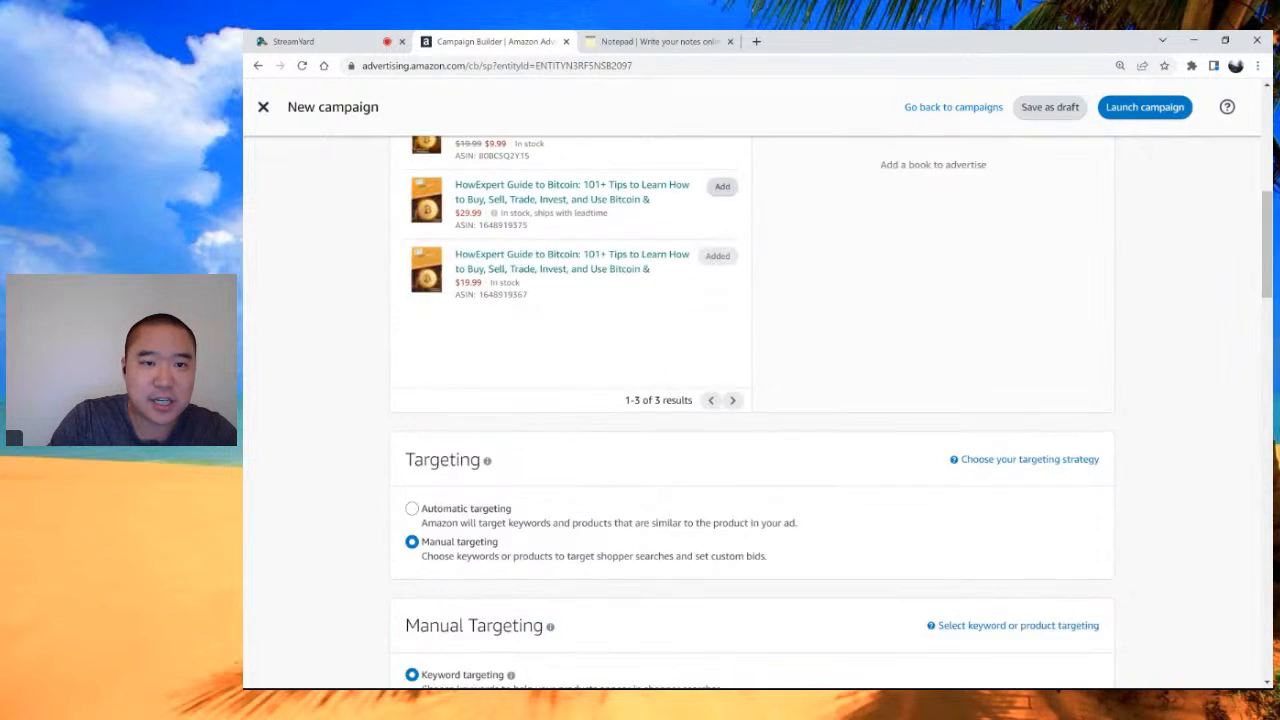
pyautogui.click(550, 516)
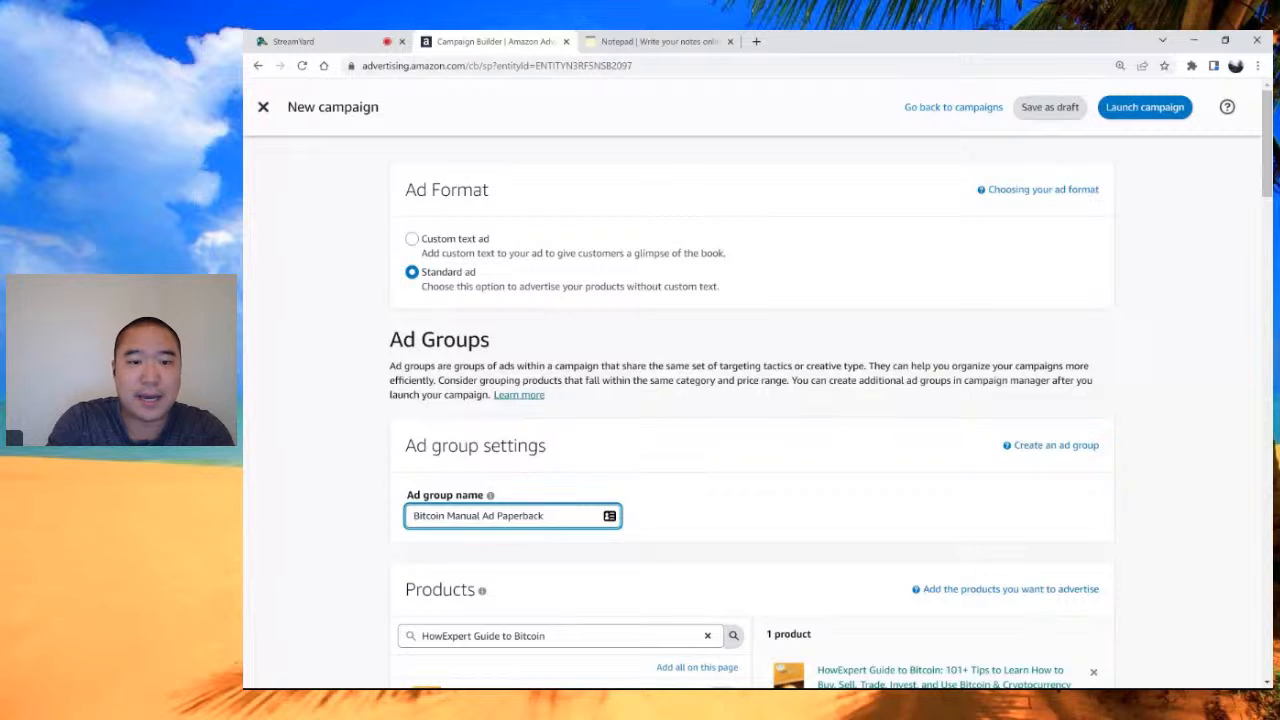
pyautogui.write('S')
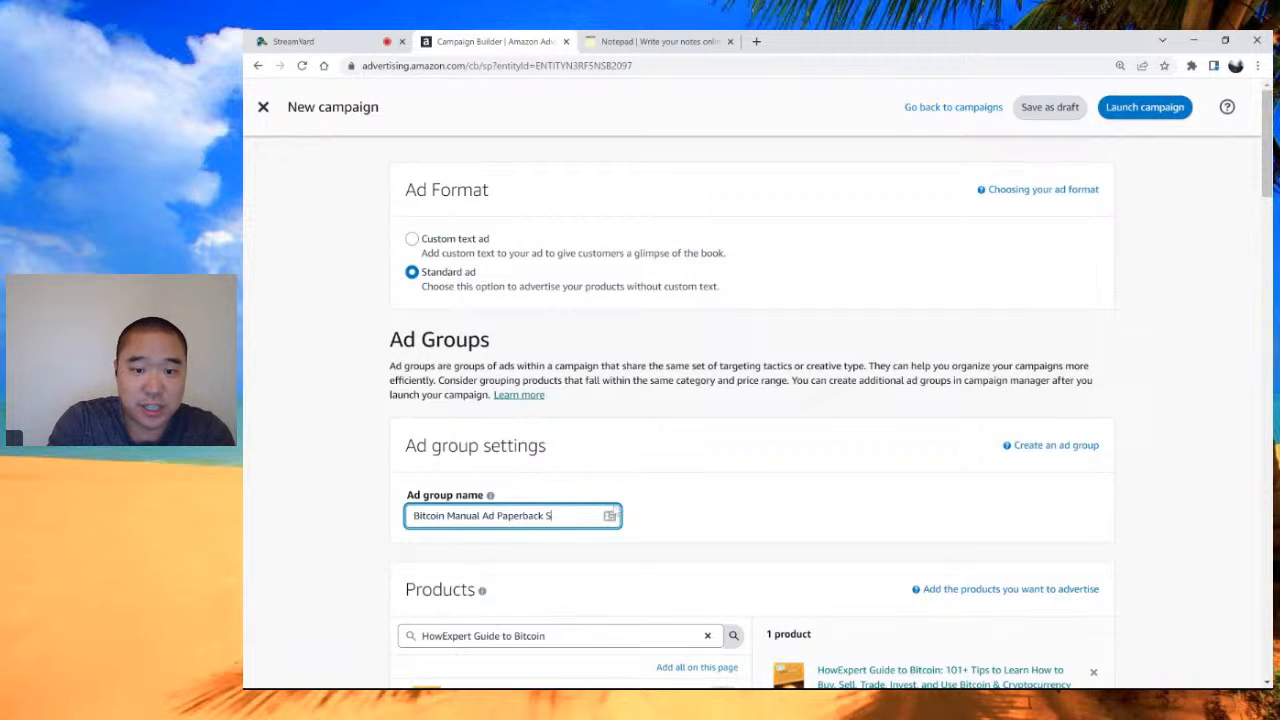
pyautogui.write('uggested')
# Step: Replace "Suggested" with "A to Z" in the ad group name, and delete that suffix to leave "Bitcoin Manual Ad Paperback"
pyautogui.scroll(-4, 600, 400)
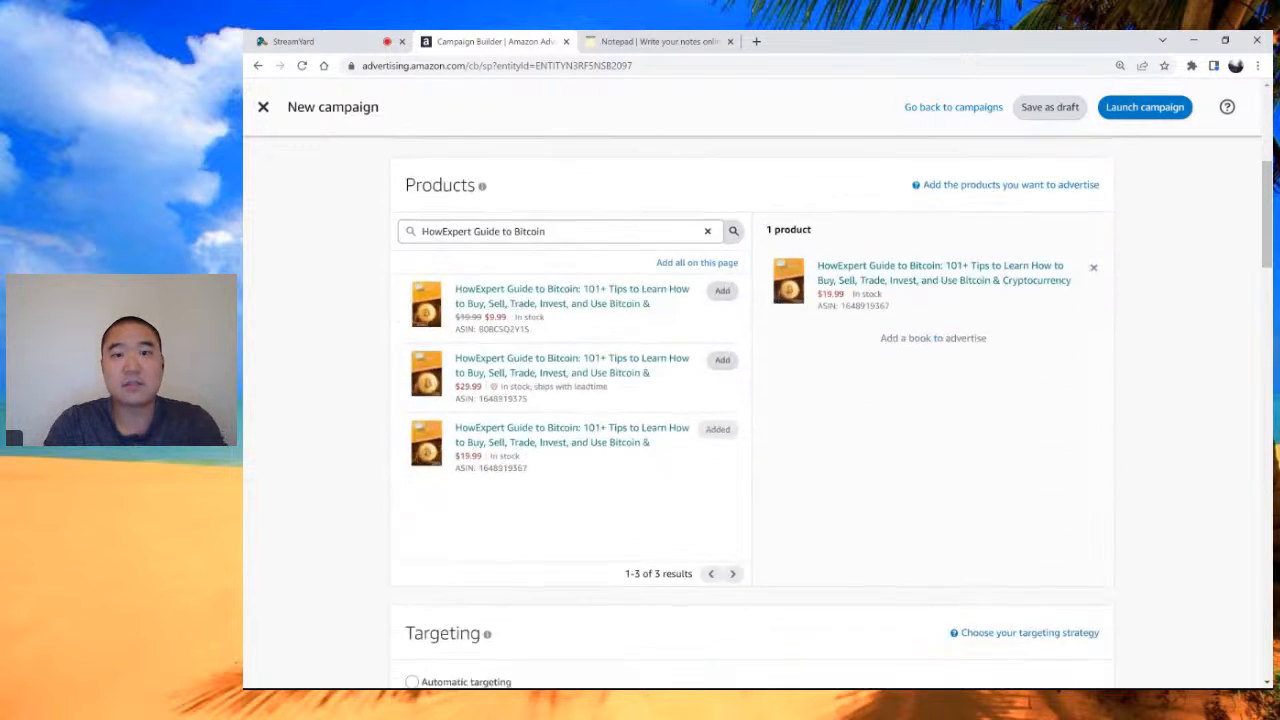
pyautogui.scroll(2, 600, 400)
pyautogui.doubleClick(570, 353)
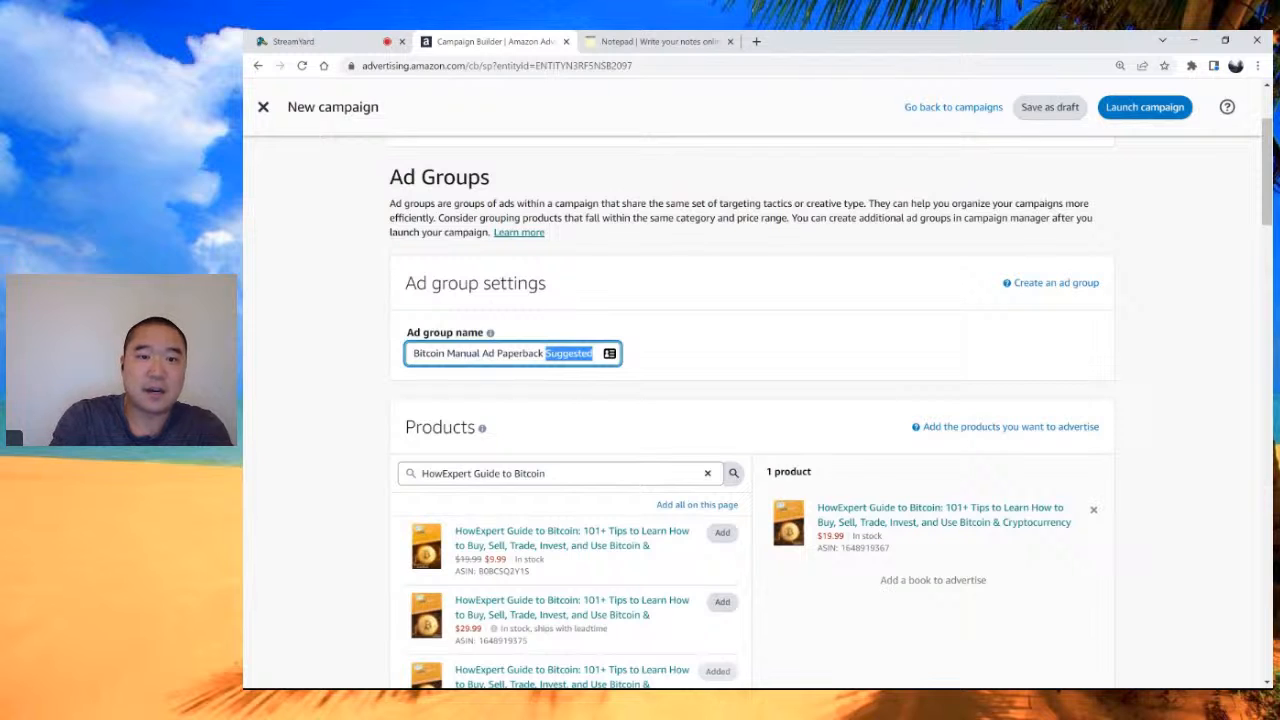
pyautogui.write('A to Z')
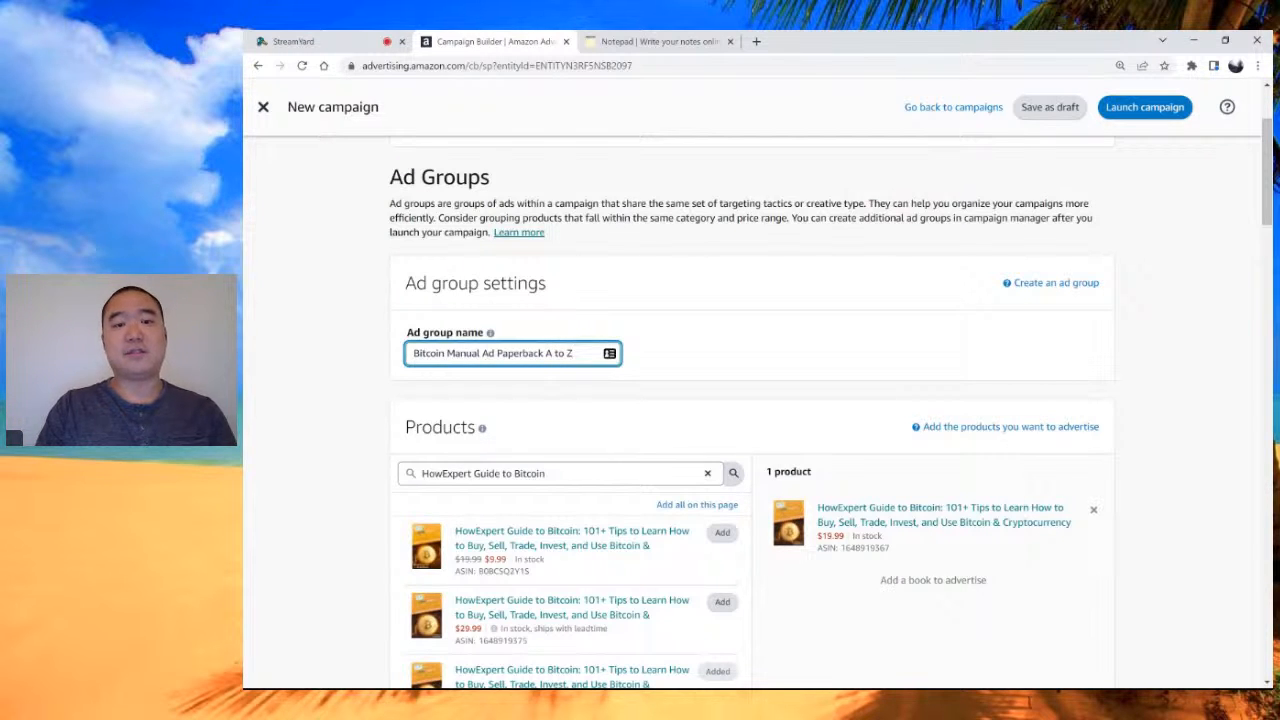
pyautogui.moveTo(574, 353); pyautogui.dragTo(546, 353)
pyautogui.press('BackSpace')
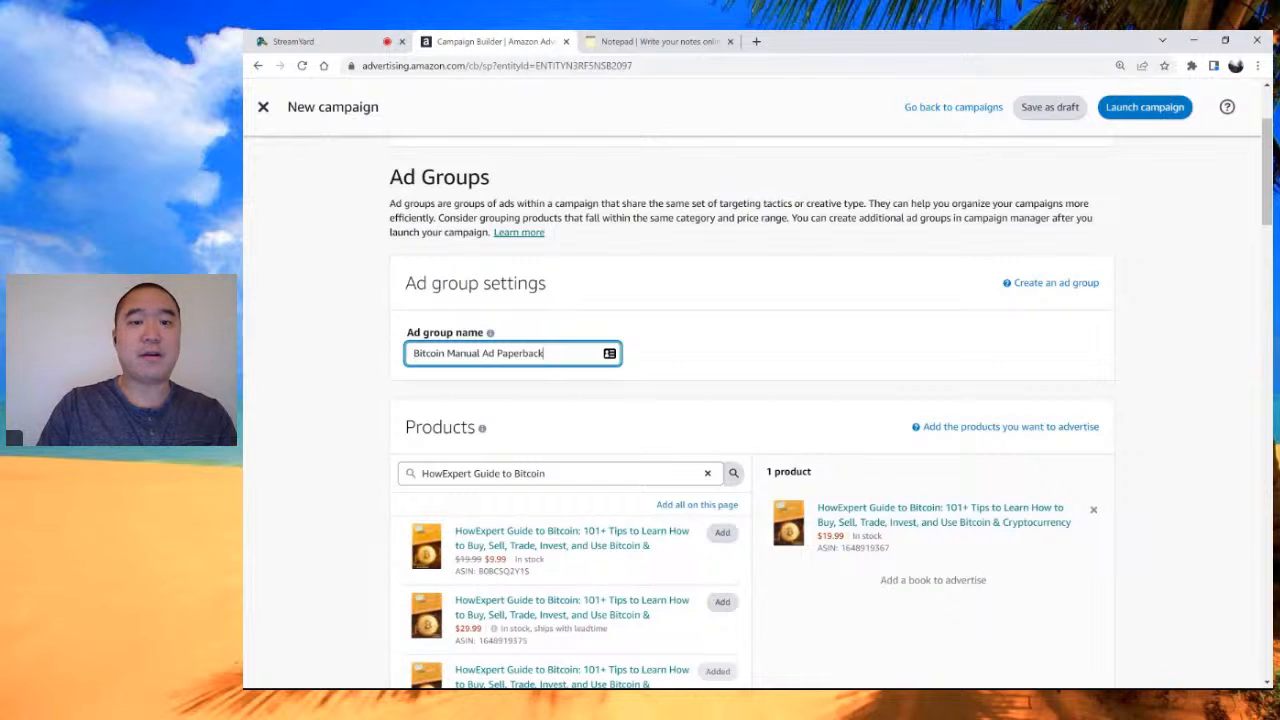
# Step: Remove all added keywords from the campaign's keyword targeting
pyautogui.scroll(-15, 258, 573)
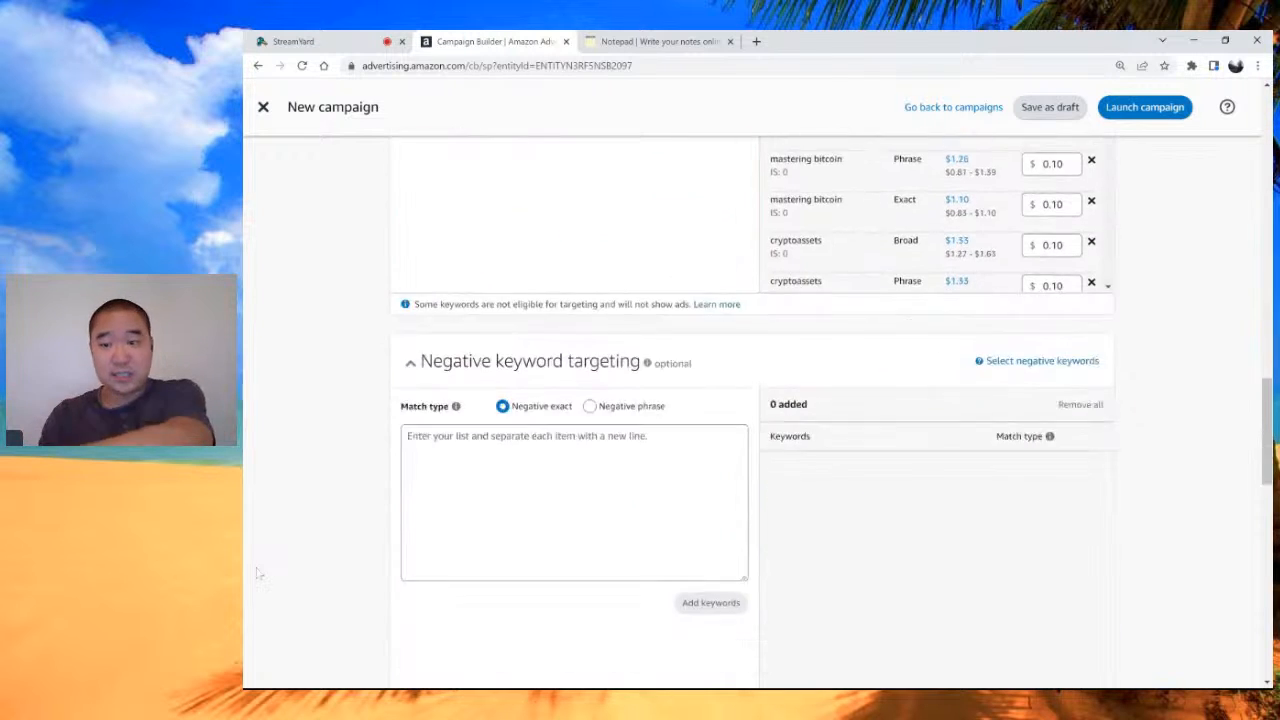
pyautogui.scroll(6, 258, 573)
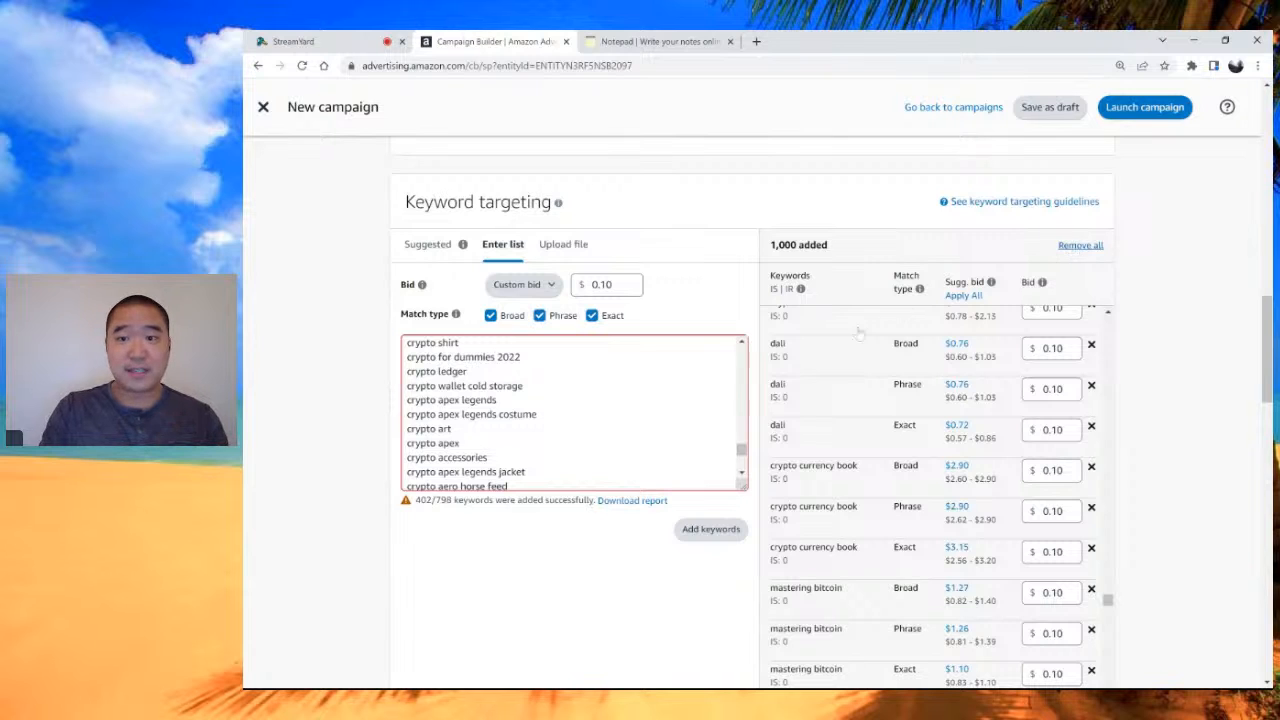
pyautogui.click(1088, 246)
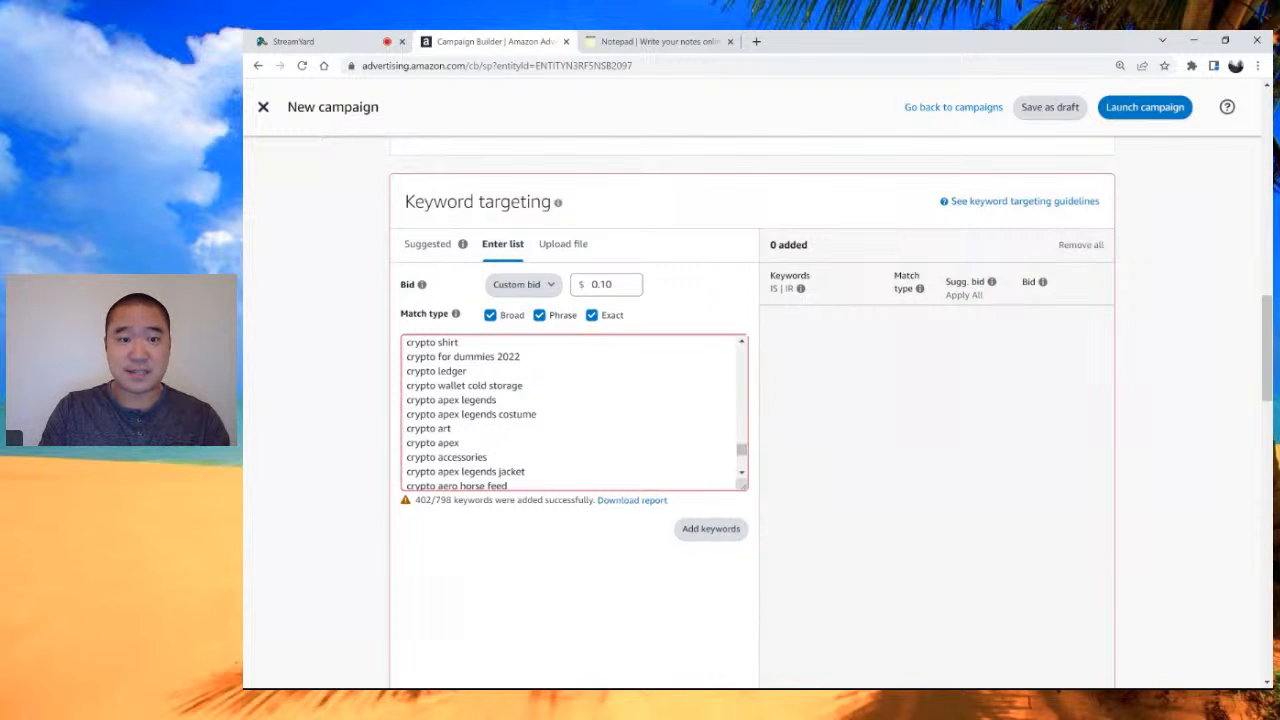
# Step: Copy the entered keyword list and add it with a $0.10 custom bid for broad, phrase and exact match
pyautogui.click(452, 429)
pyautogui.hotkey('ctrl', 'a')
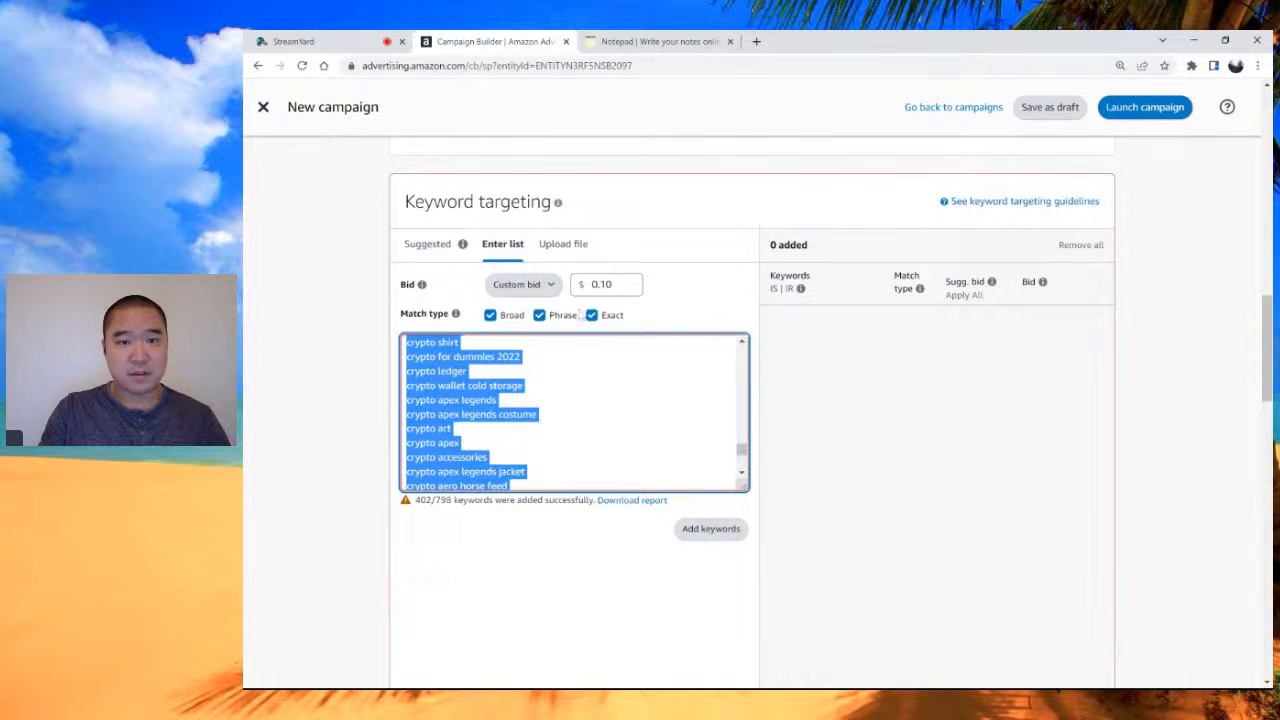
pyautogui.click(538, 286)
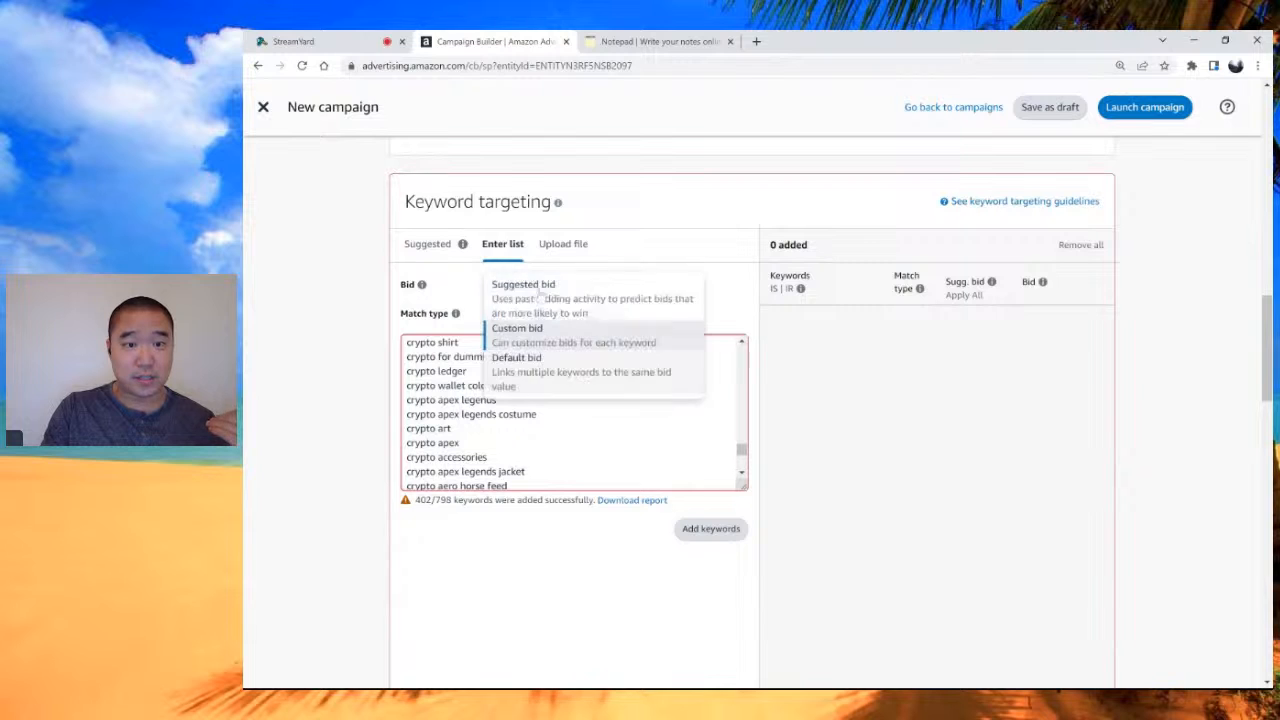
pyautogui.click(534, 341)
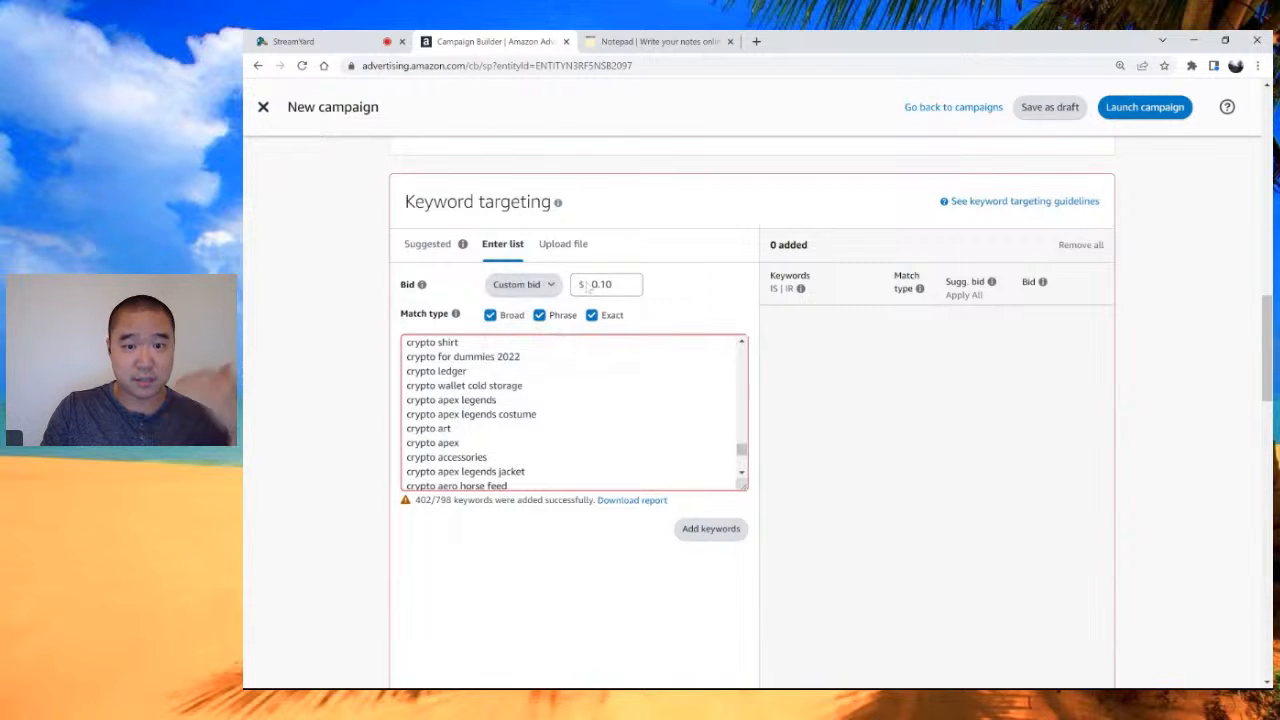
pyautogui.click(709, 530)
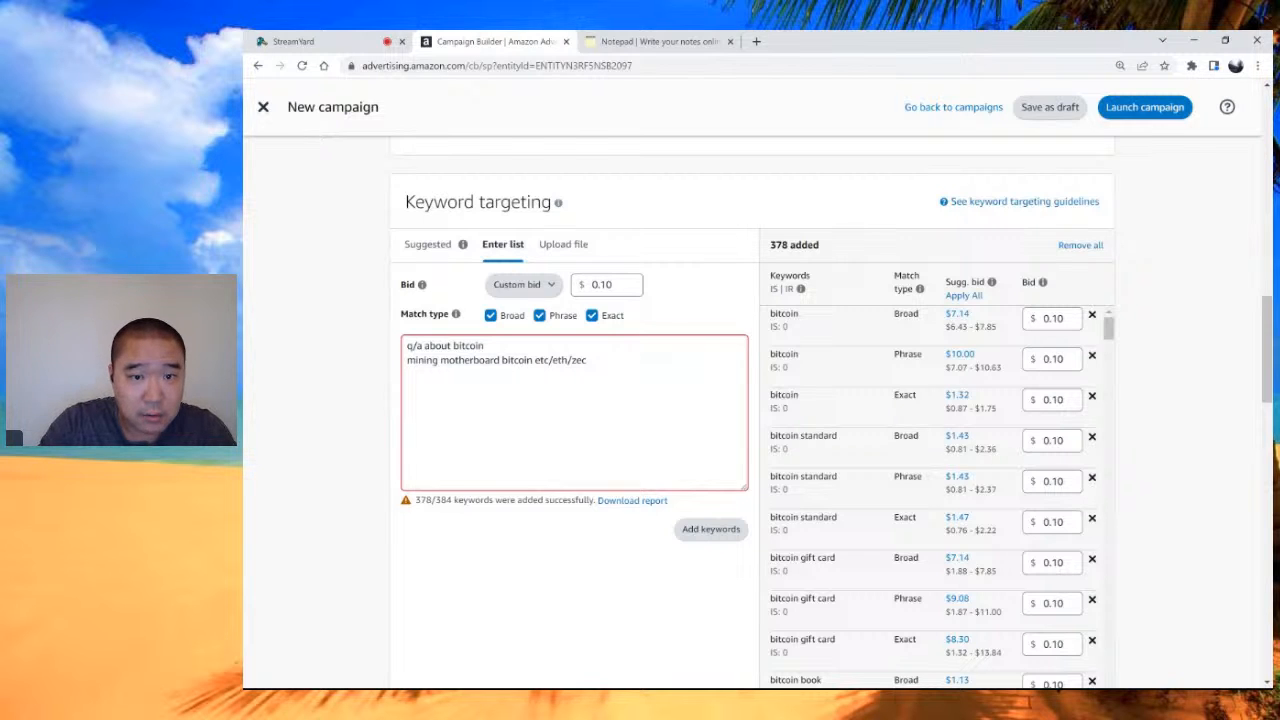
# Step: Replace the leftover entries with the copied keyword list and try to add it to the campaign again
pyautogui.click(582, 361)
pyautogui.hotkey('ctrl', 'a')
pyautogui.hotkey('ctrl', 'v')
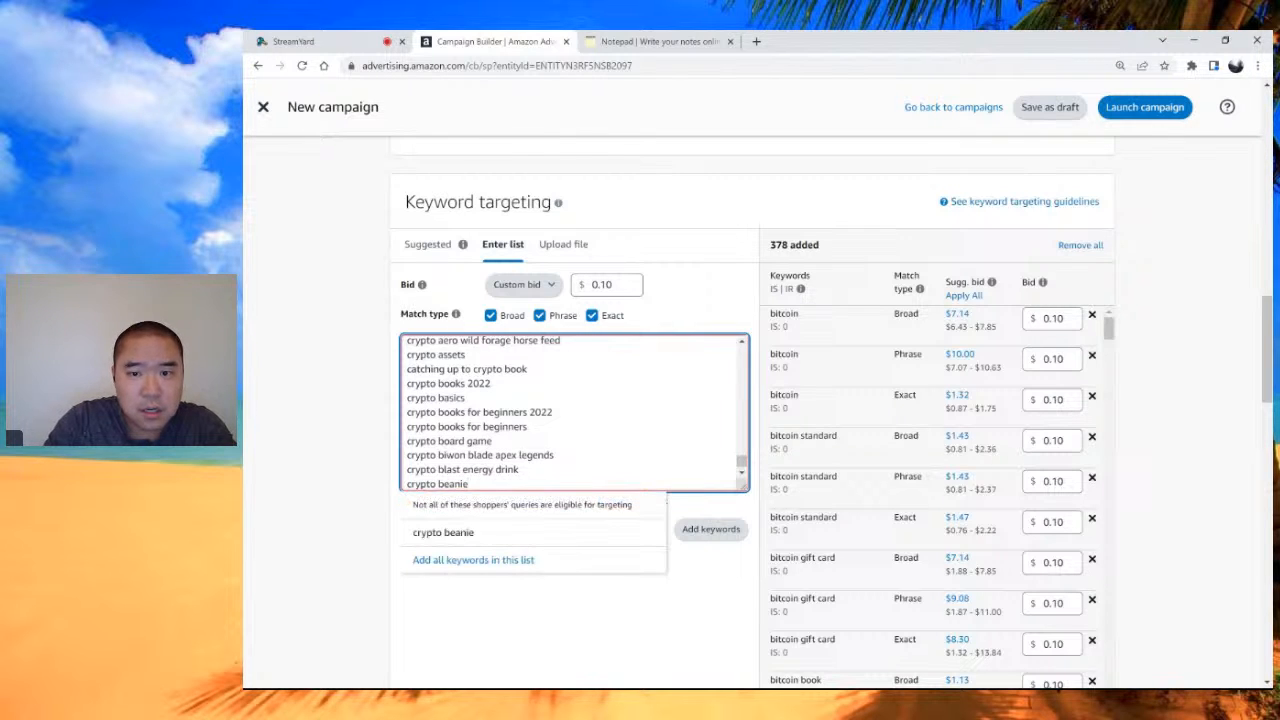
pyautogui.scroll(15, 574, 413)
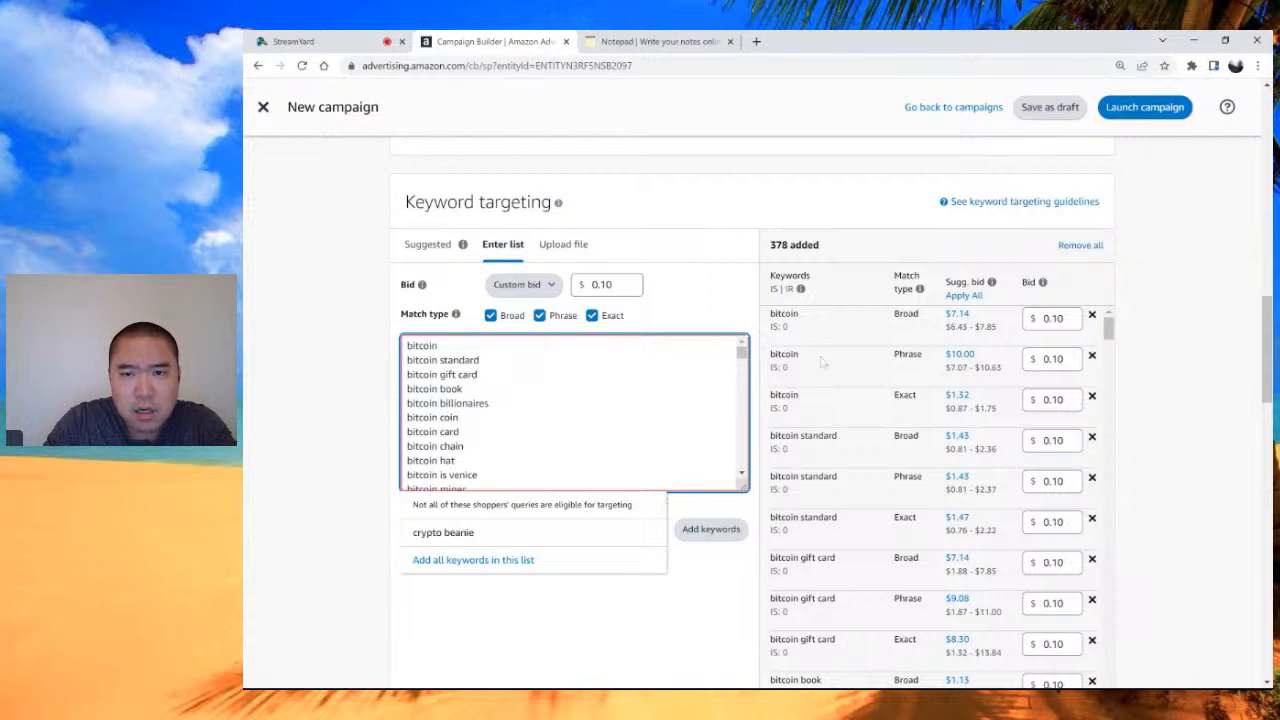
pyautogui.click(705, 530)
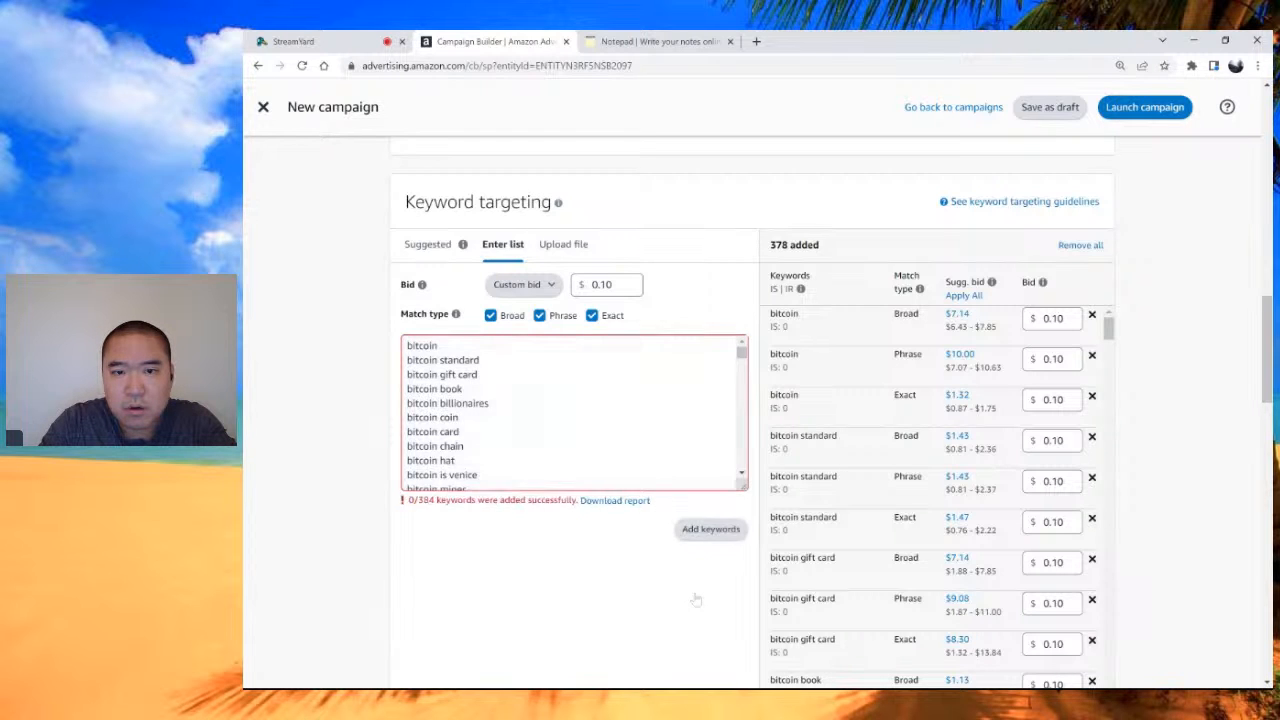
# Step: Add all suggested keywords to the campaign's keyword targeting with a $0.10 custom bid for broad, phrase and exact match
pyautogui.scroll(-2, 696, 598)
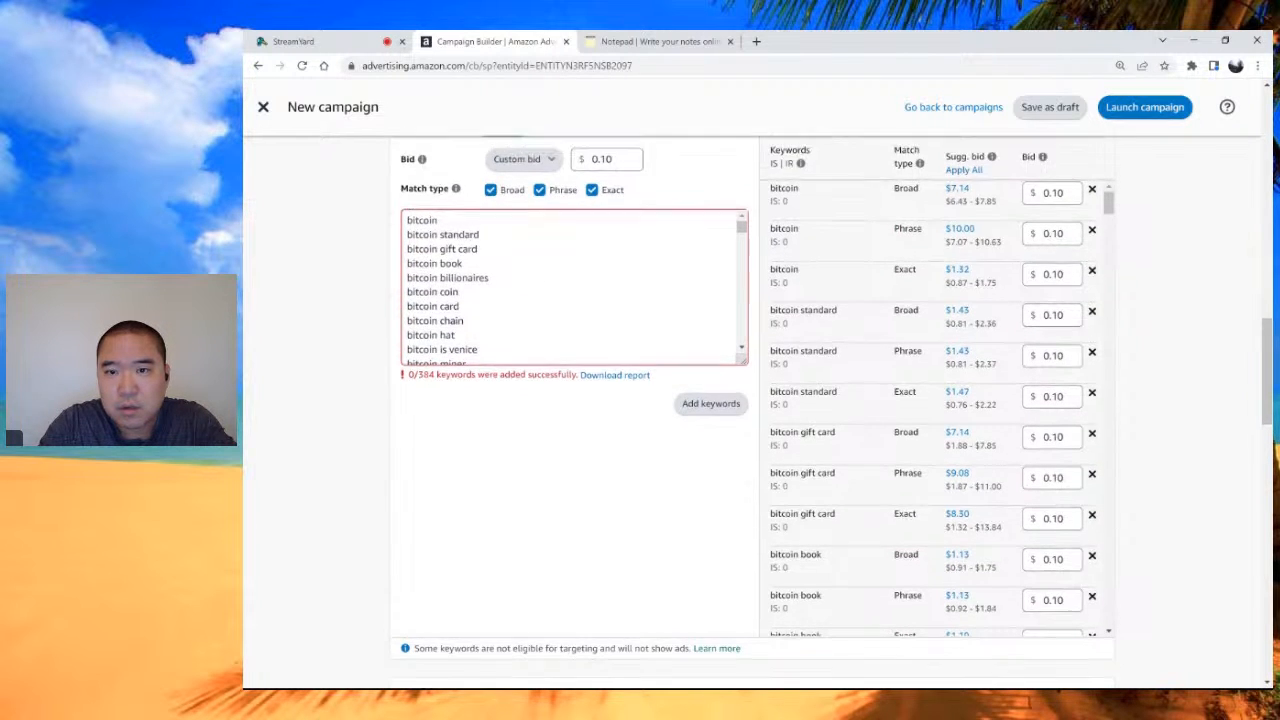
pyautogui.scroll(2, 754, 406)
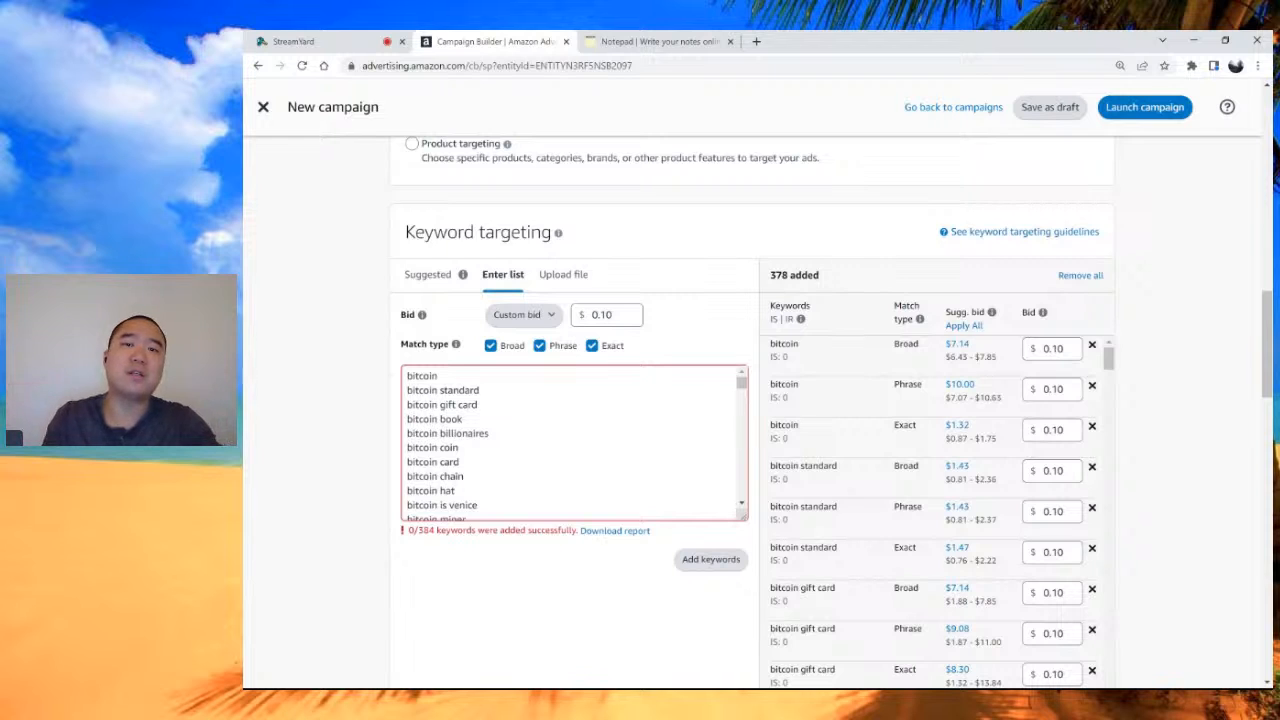
pyautogui.click(425, 276)
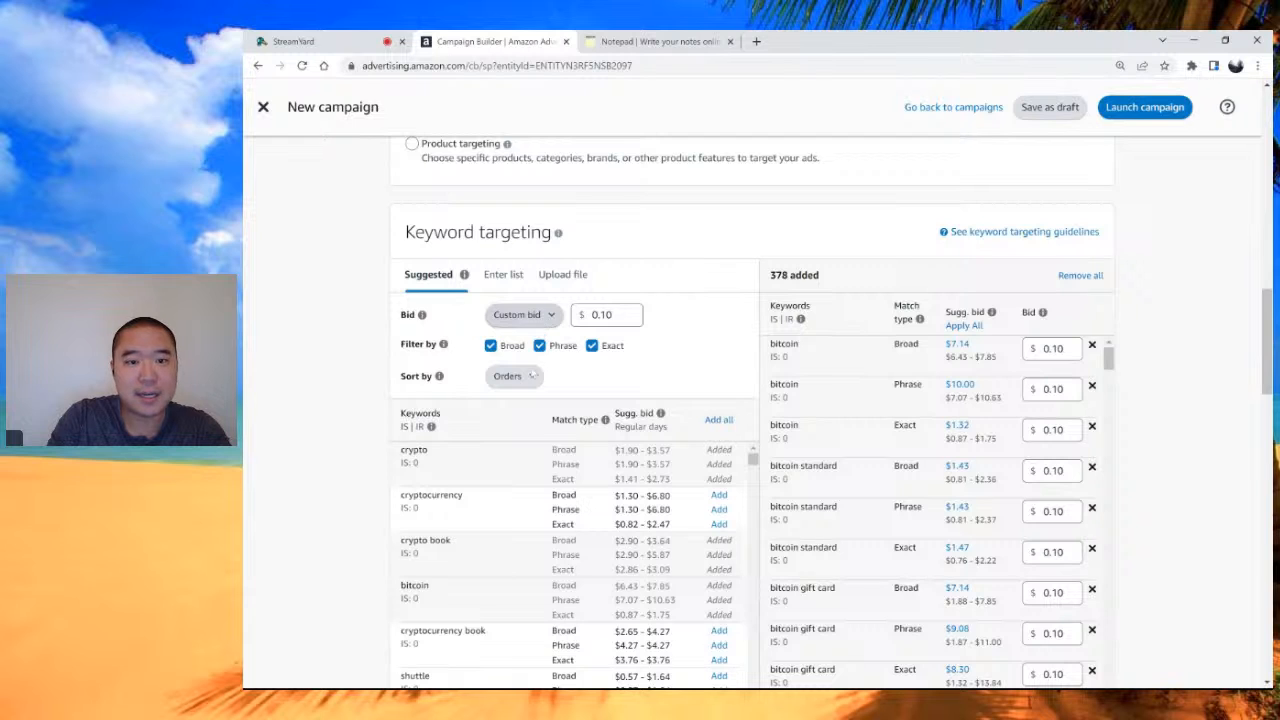
pyautogui.click(721, 424)
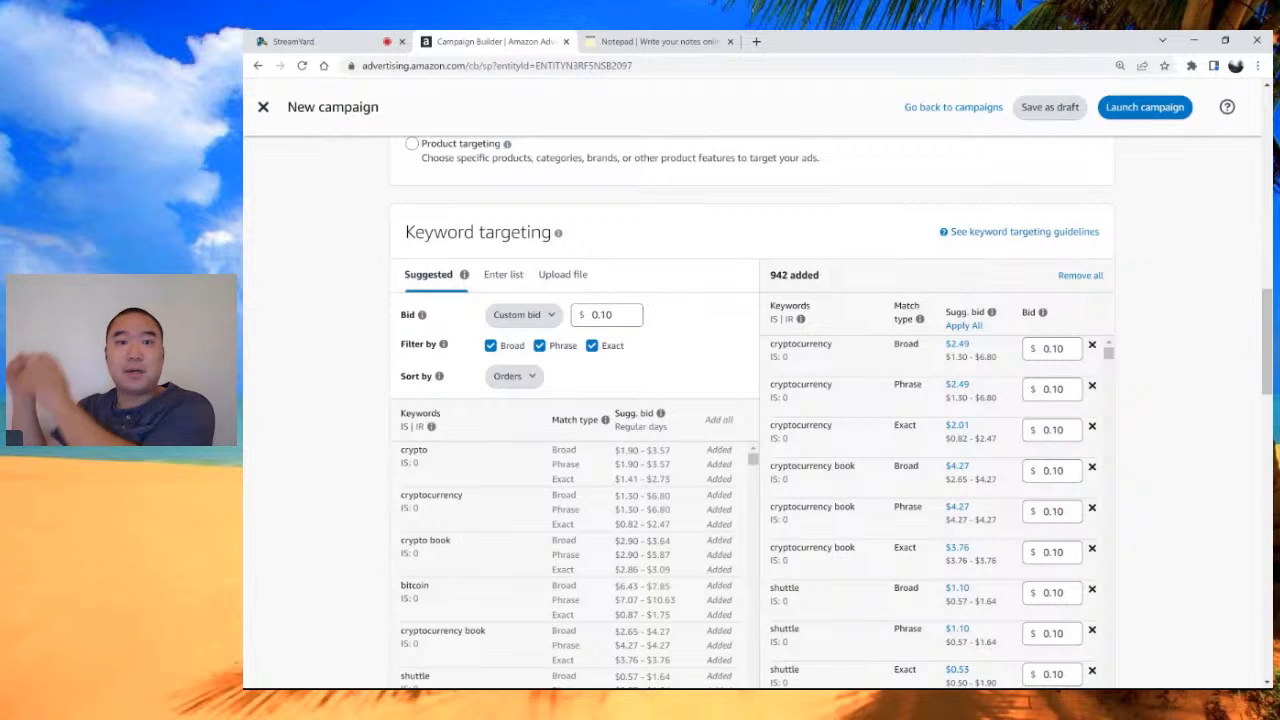
pyautogui.scroll(9, 705, 283)
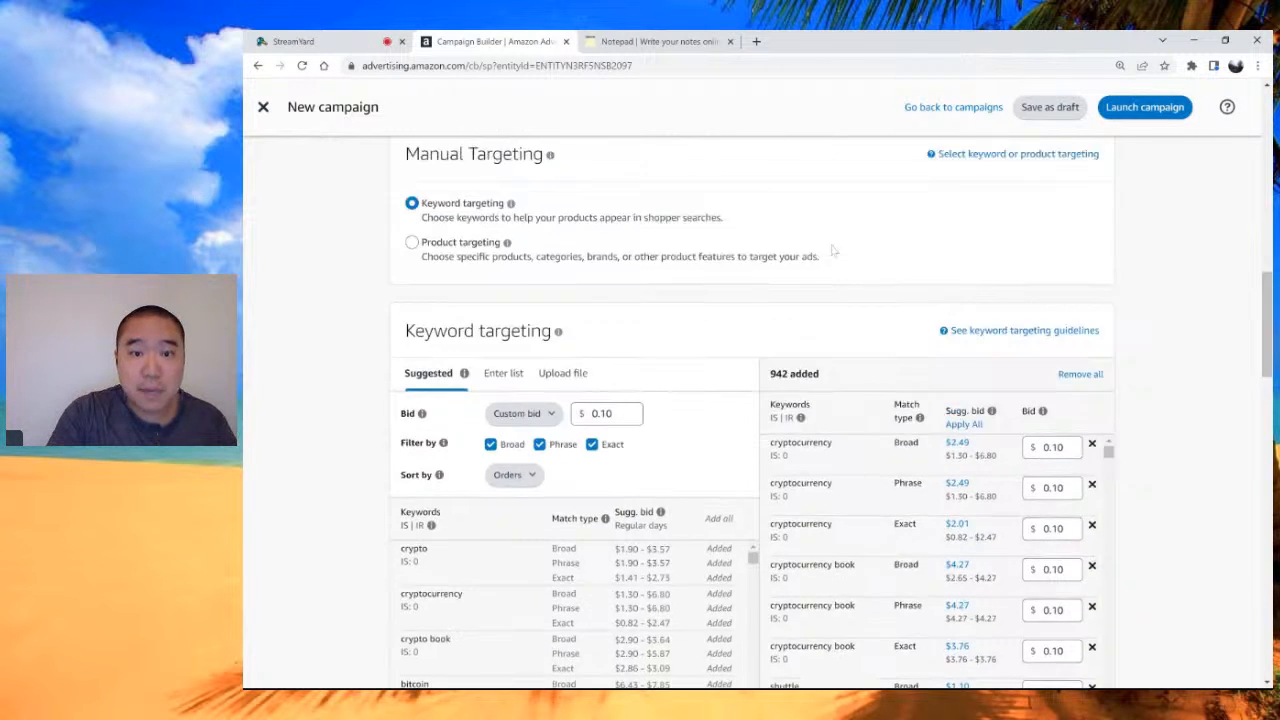
pyautogui.scroll(1, 557, 259)
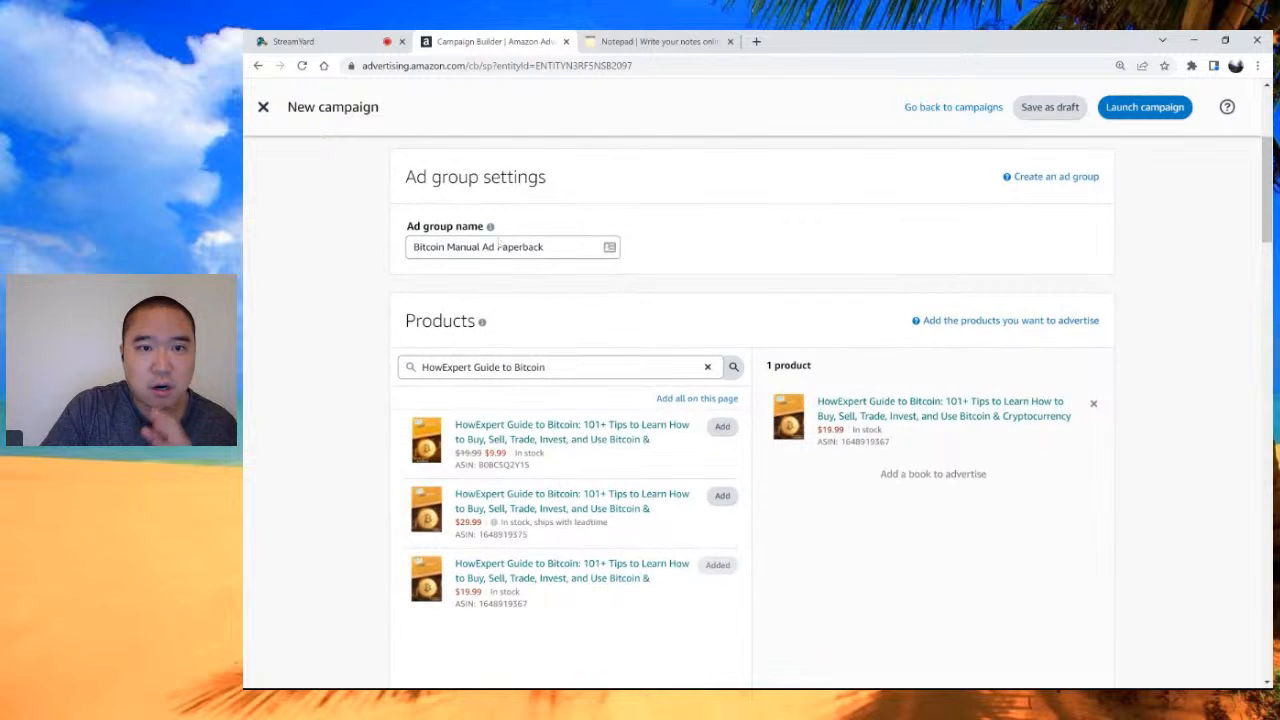
pyautogui.doubleClick(522, 247)
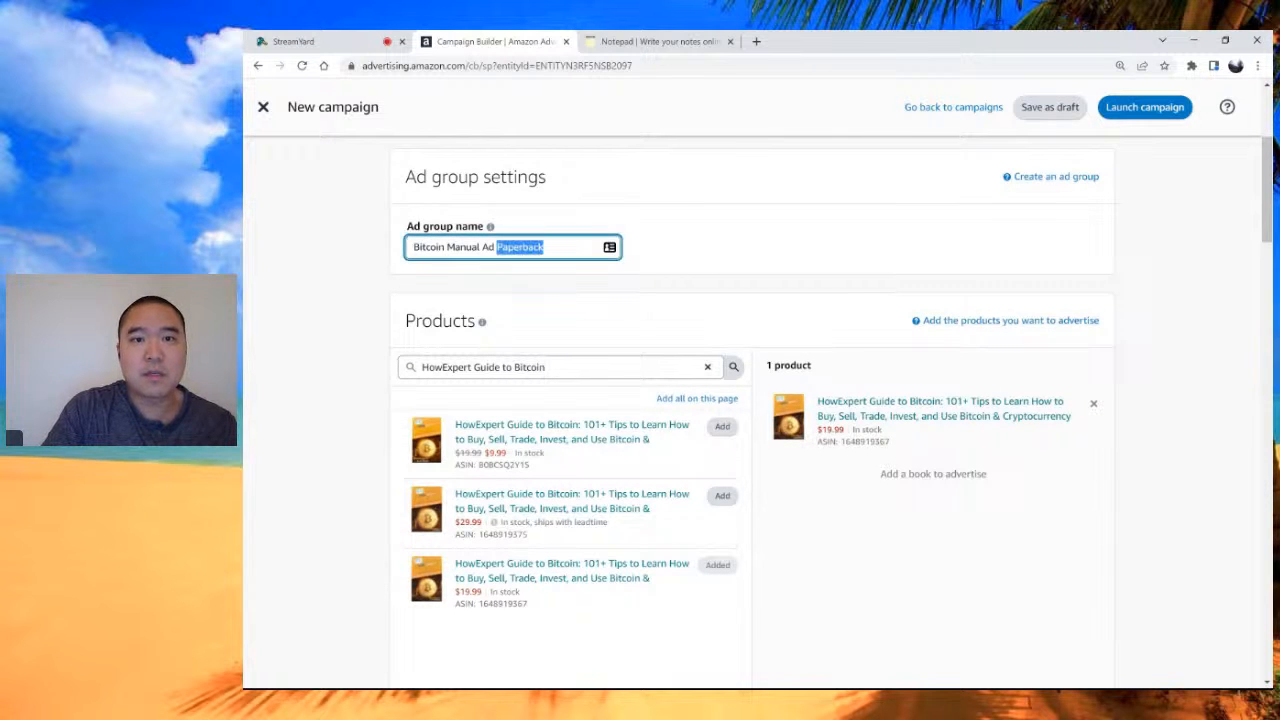
pyautogui.press('End')
pyautogui.scroll(3, 652, 272)
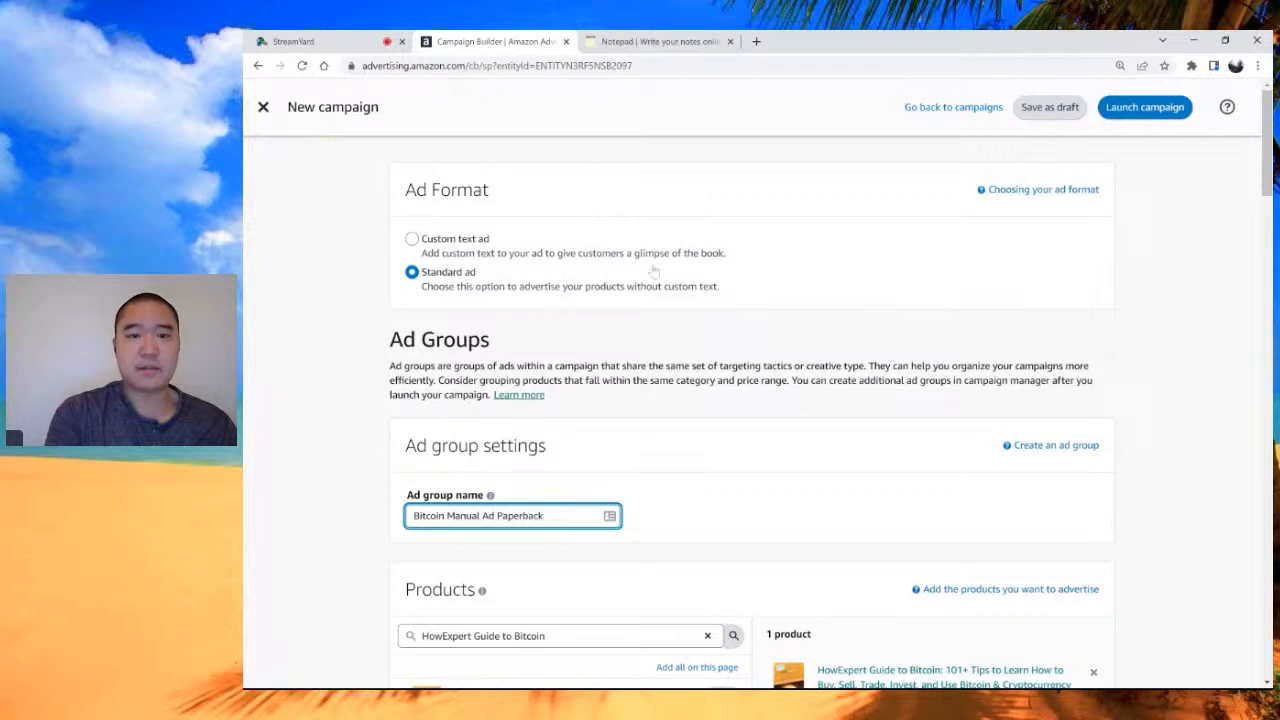
pyautogui.write('Softcover')
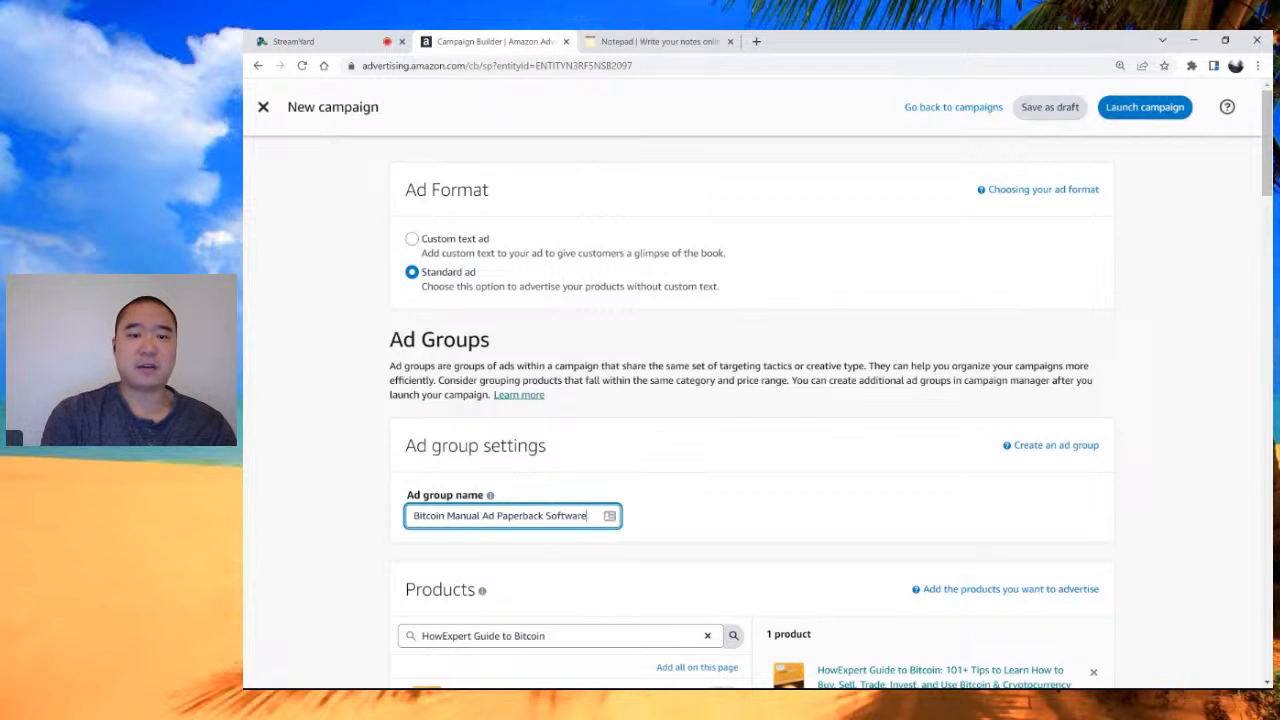
pyautogui.press('BackSpace')
pyautogui.press('BackSpace')
pyautogui.press('BackSpace')
pyautogui.press('BackSpace')
pyautogui.press('BackSpace')
pyautogui.press('BackSpace')
pyautogui.press('BackSpace')
pyautogui.press('BackSpace')
pyautogui.press('BackSpace')
pyautogui.write('Good')
pyautogui.press('BackSpace')
pyautogui.press('BackSpace')
pyautogui.press('BackSpace')
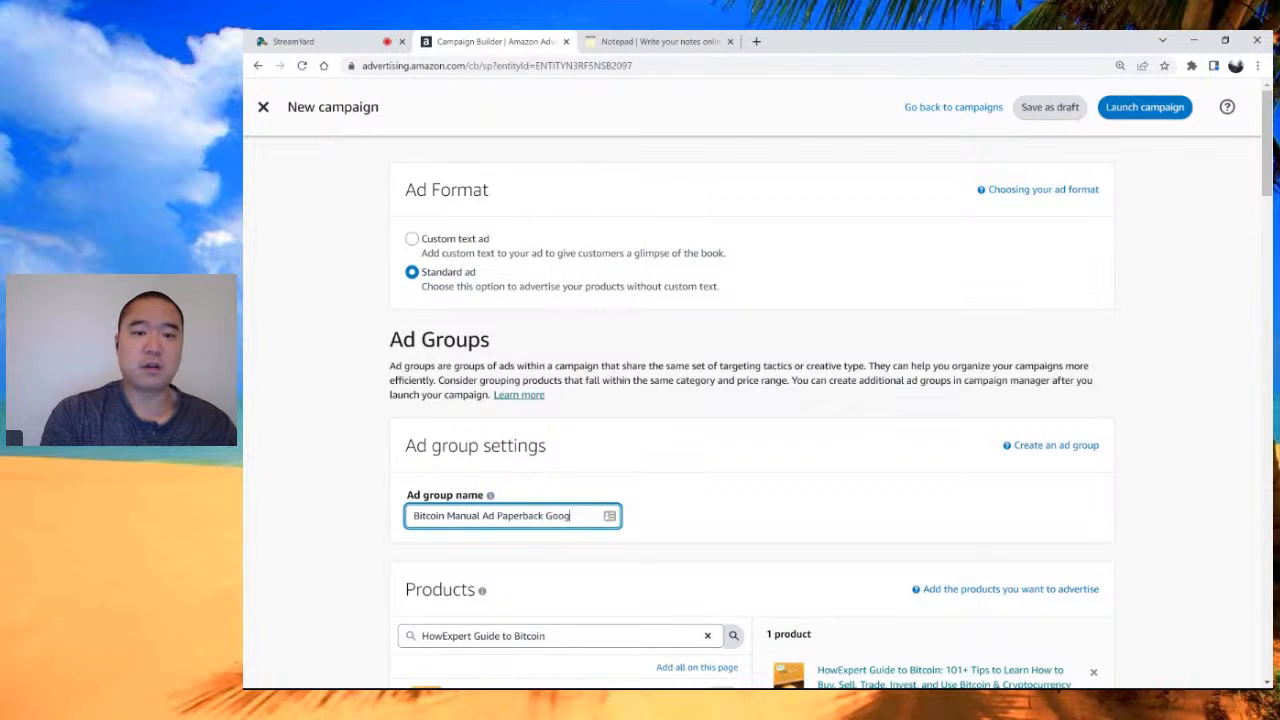
pyautogui.press('BackSpace')
pyautogui.write('Books')
pyautogui.press('BackSpace')
pyautogui.press('BackSpace')
pyautogui.press('BackSpace')
pyautogui.press('BackSpace')
pyautogui.press('BackSpace')
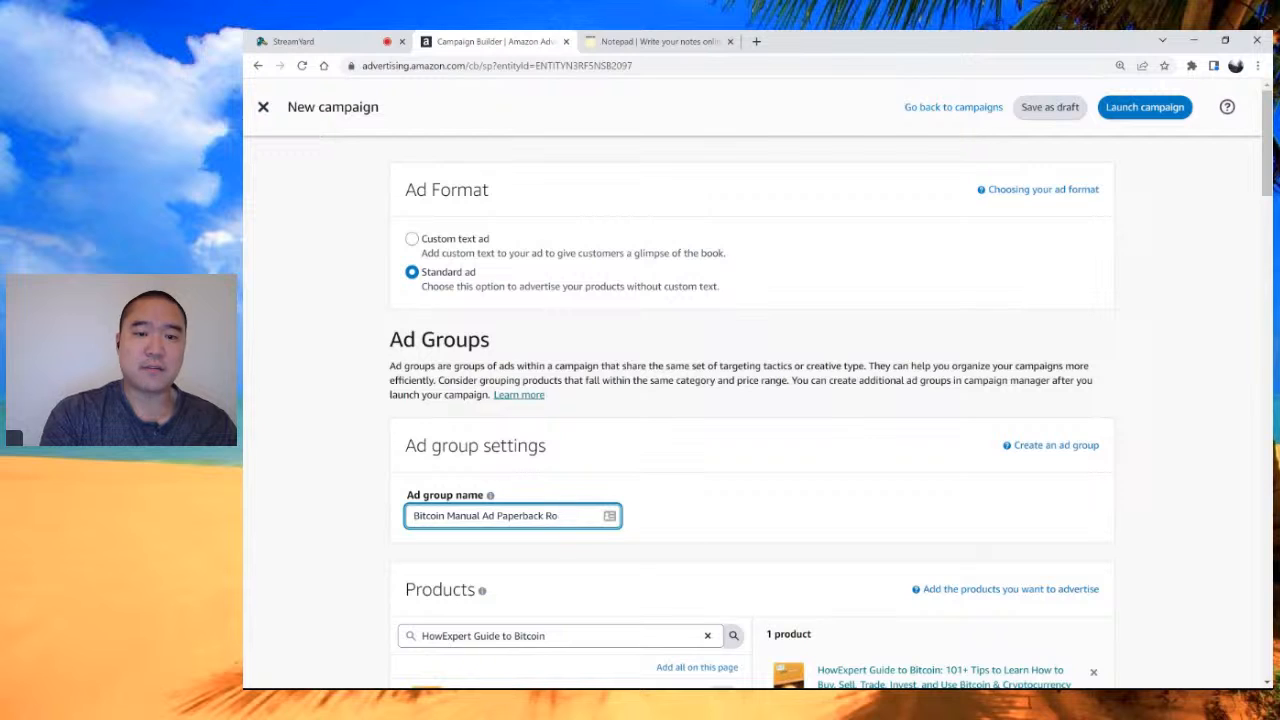
pyautogui.write('A to Z')
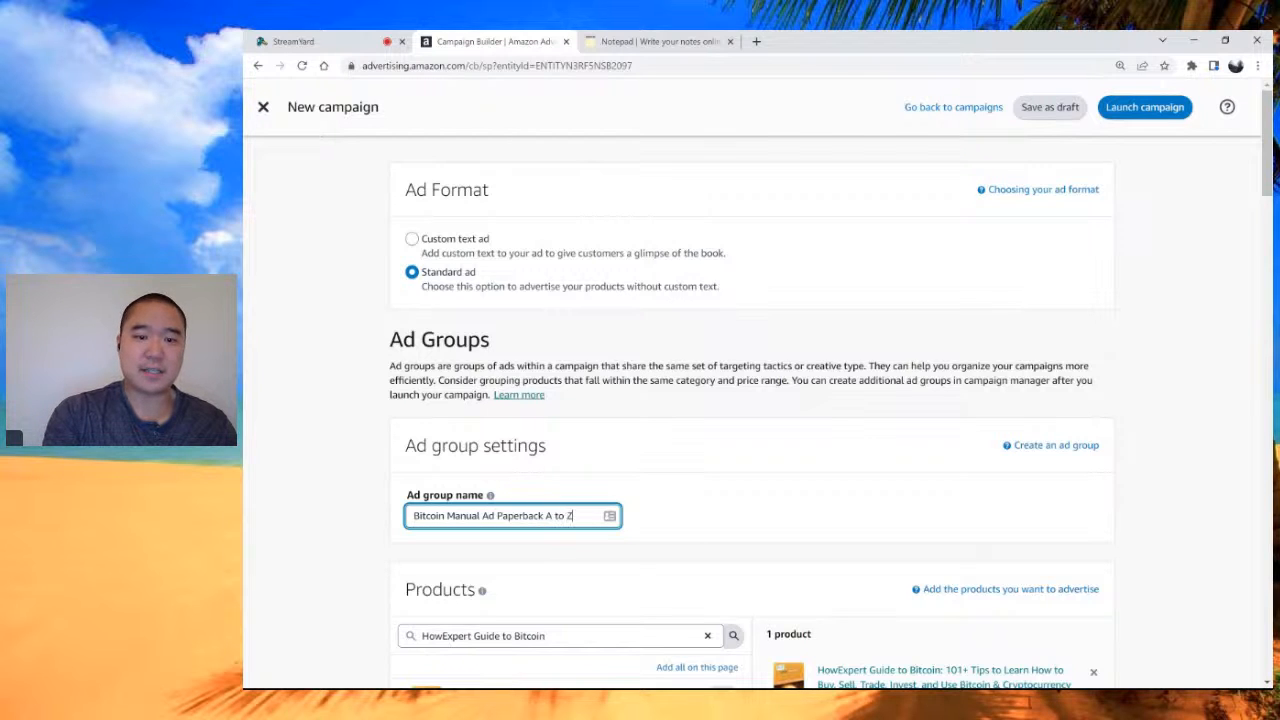
pyautogui.press('BackSpace')
pyautogui.press('BackSpace')
pyautogui.press('BackSpace')
pyautogui.press('BackSpace')
pyautogui.press('BackSpace')
pyautogui.press('BackSpace')
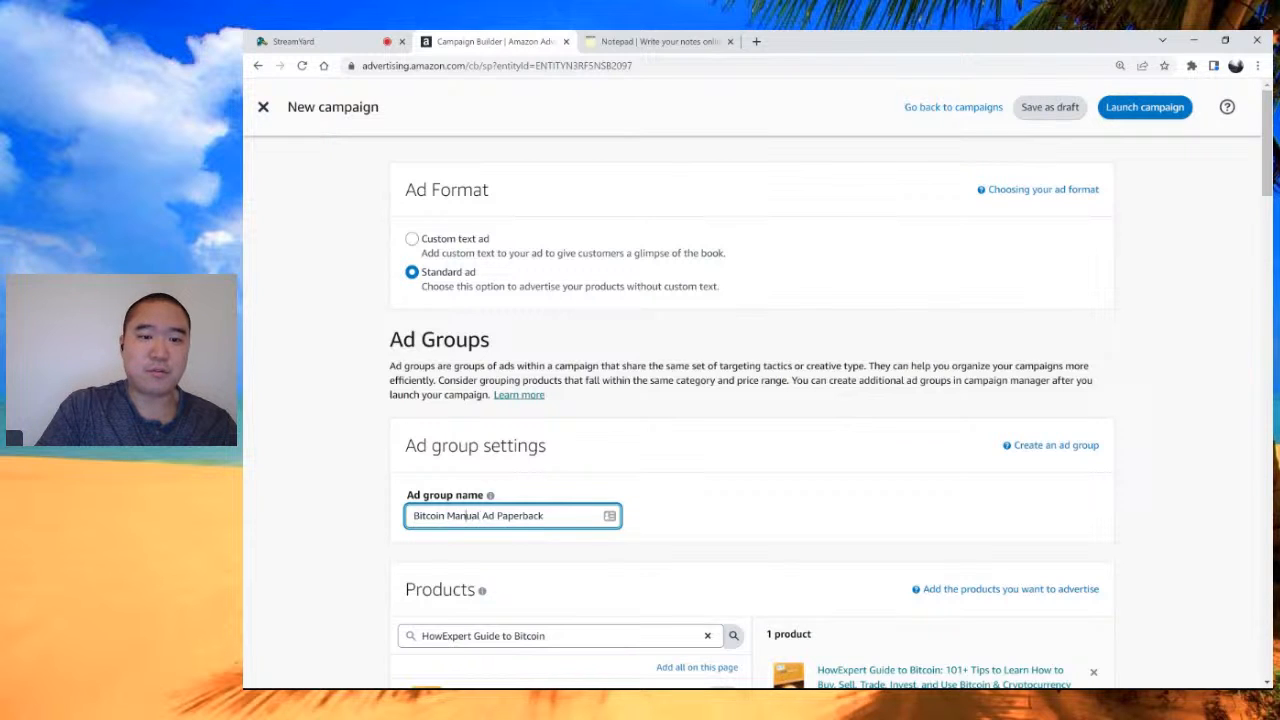
# Step: Insert "A to Z" after "Bitcoin" to name the ad group "Bitcoin A to Z Manual Ad Paperback", and copy the full name
pyautogui.write('A to Z')
pyautogui.hotkey('shift', 'Left')
pyautogui.hotkey('shift', 'Left')
pyautogui.hotkey('shift', 'Left')
pyautogui.hotkey('shift', 'Left')
pyautogui.hotkey('shift', 'Left')
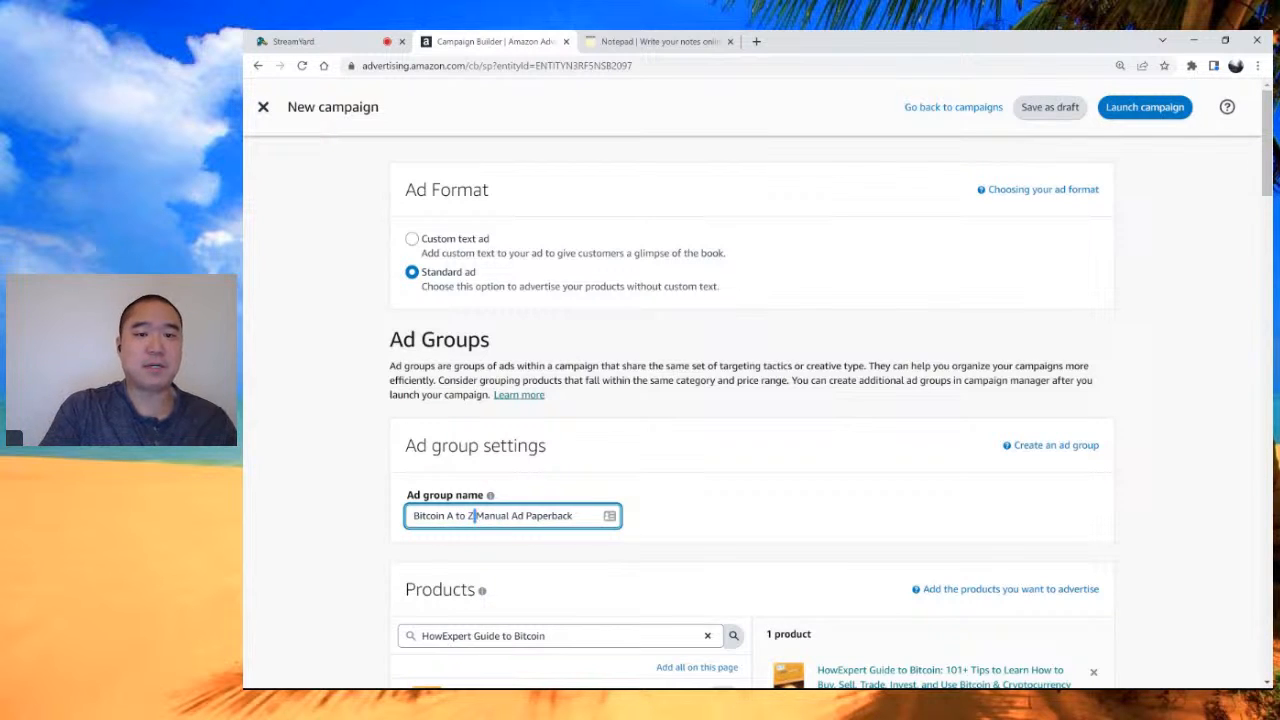
pyautogui.hotkey('shift', 'Left')
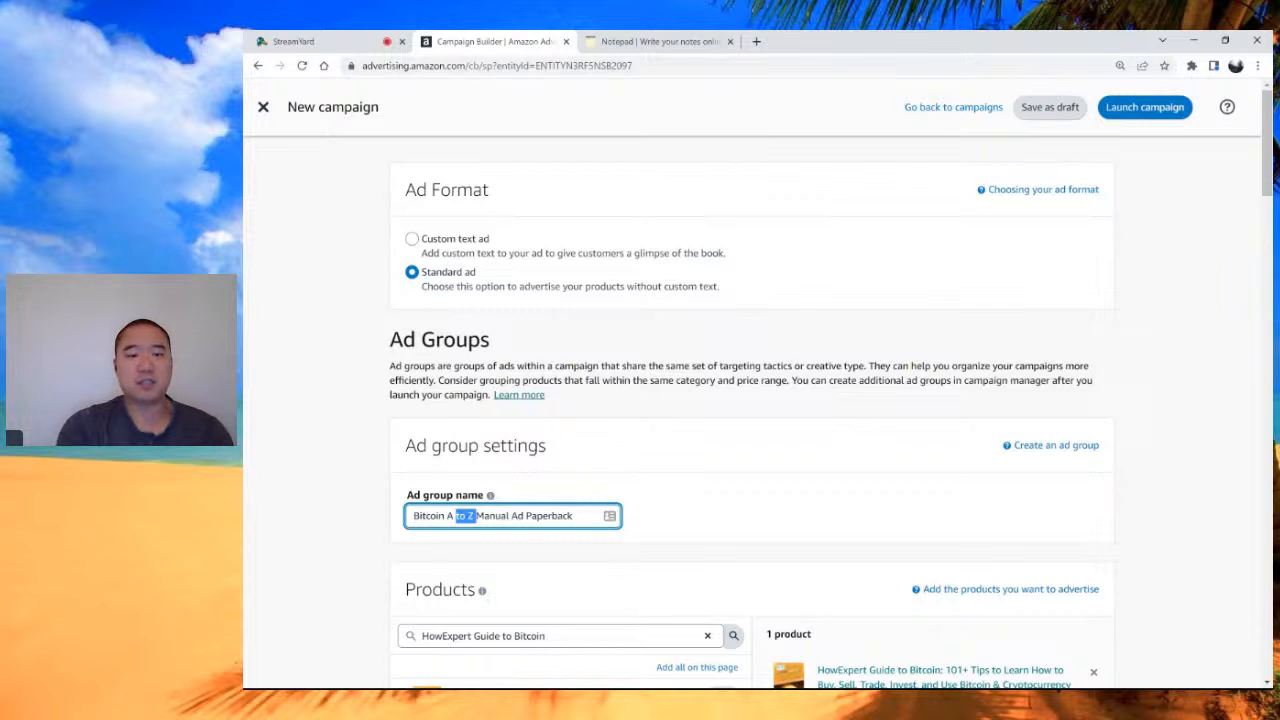
pyautogui.hotkey('ctrl', 'a')
pyautogui.hotkey('ctrl', 'c')
# Step: Set the campaign bidding strategy to "Dynamic bids - up and down"
pyautogui.scroll(-6, 295, 504)
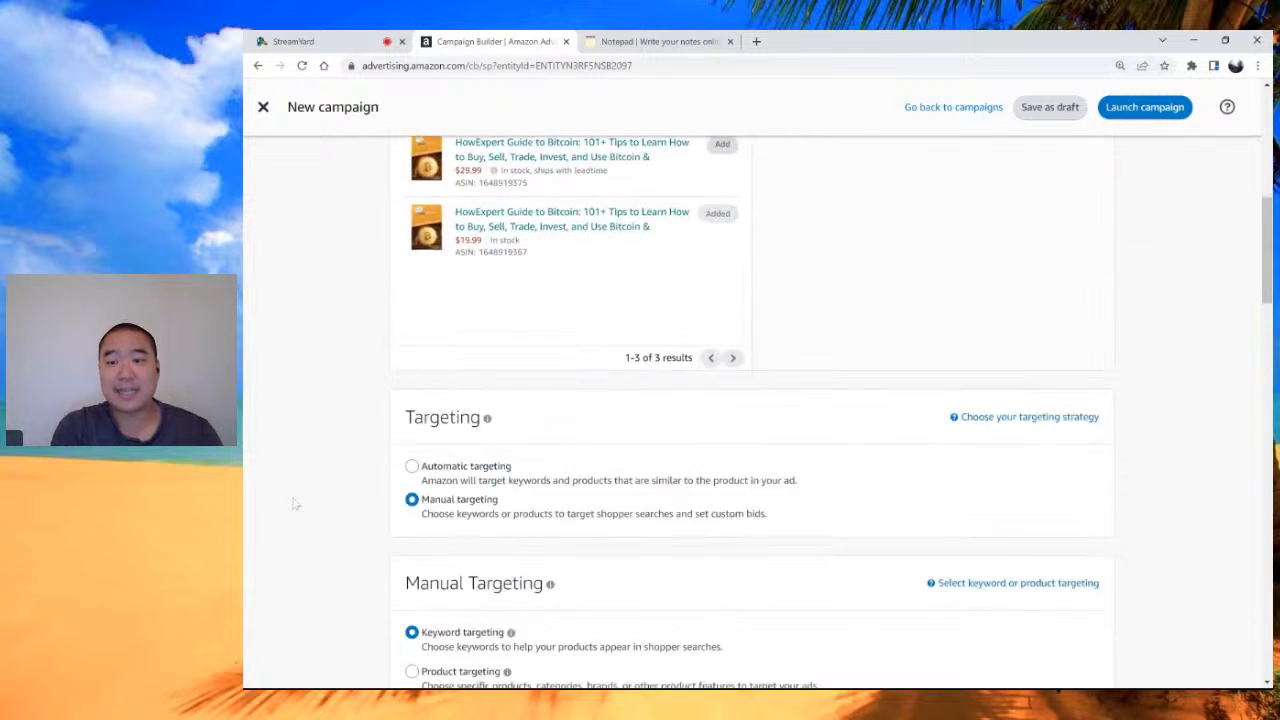
pyautogui.scroll(-7, 295, 504)
pyautogui.scroll(1, 305, 504)
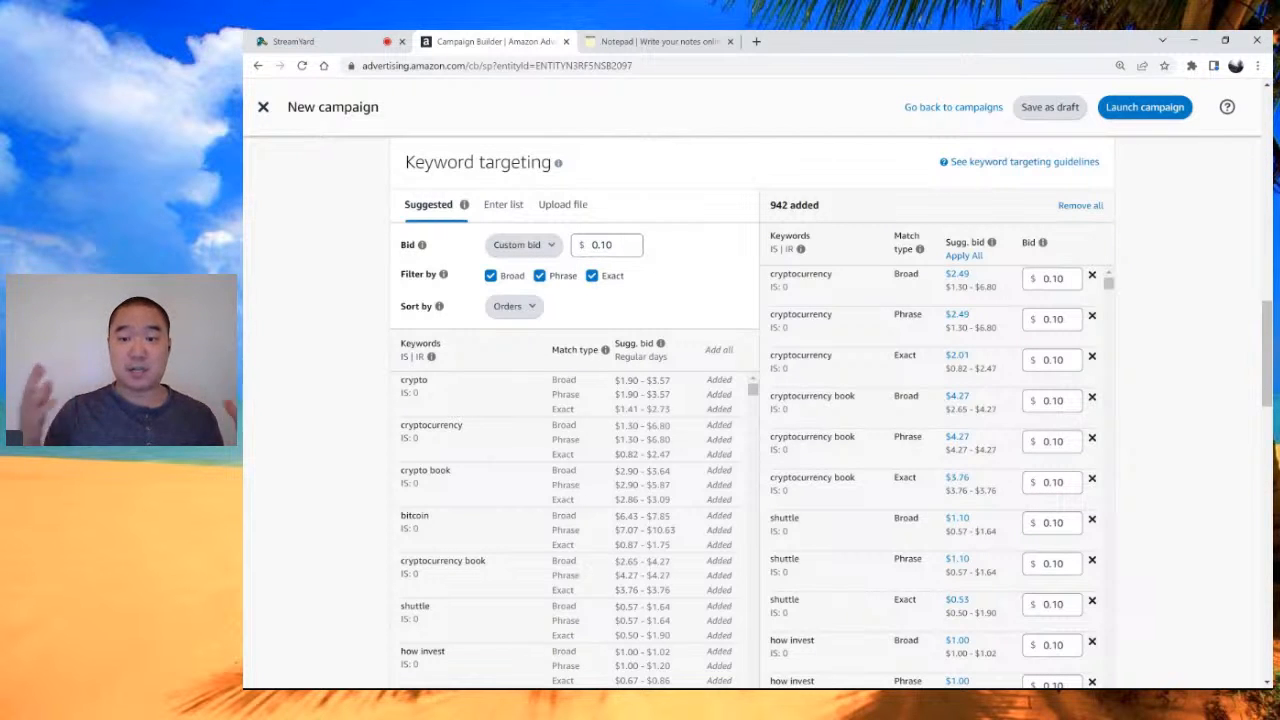
pyautogui.scroll(-3, 350, 399)
pyautogui.scroll(-2, 570, 420)
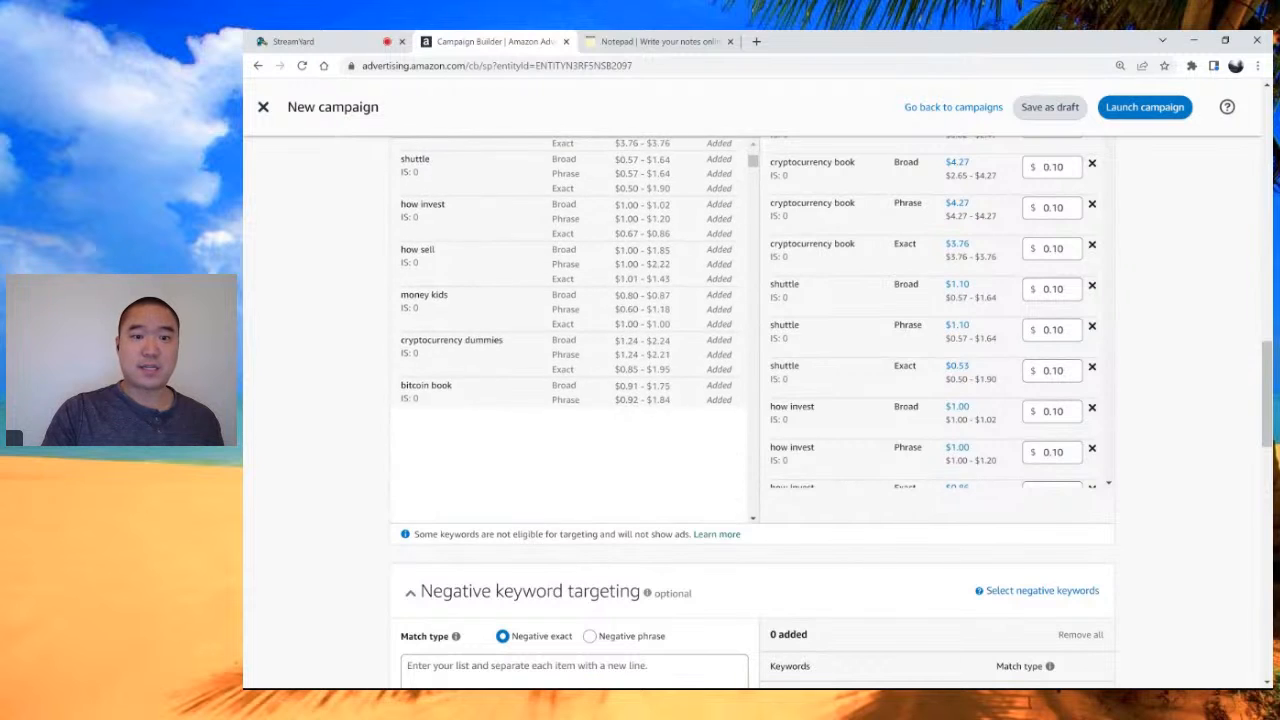
pyautogui.scroll(-5, 350, 399)
pyautogui.scroll(3, 350, 399)
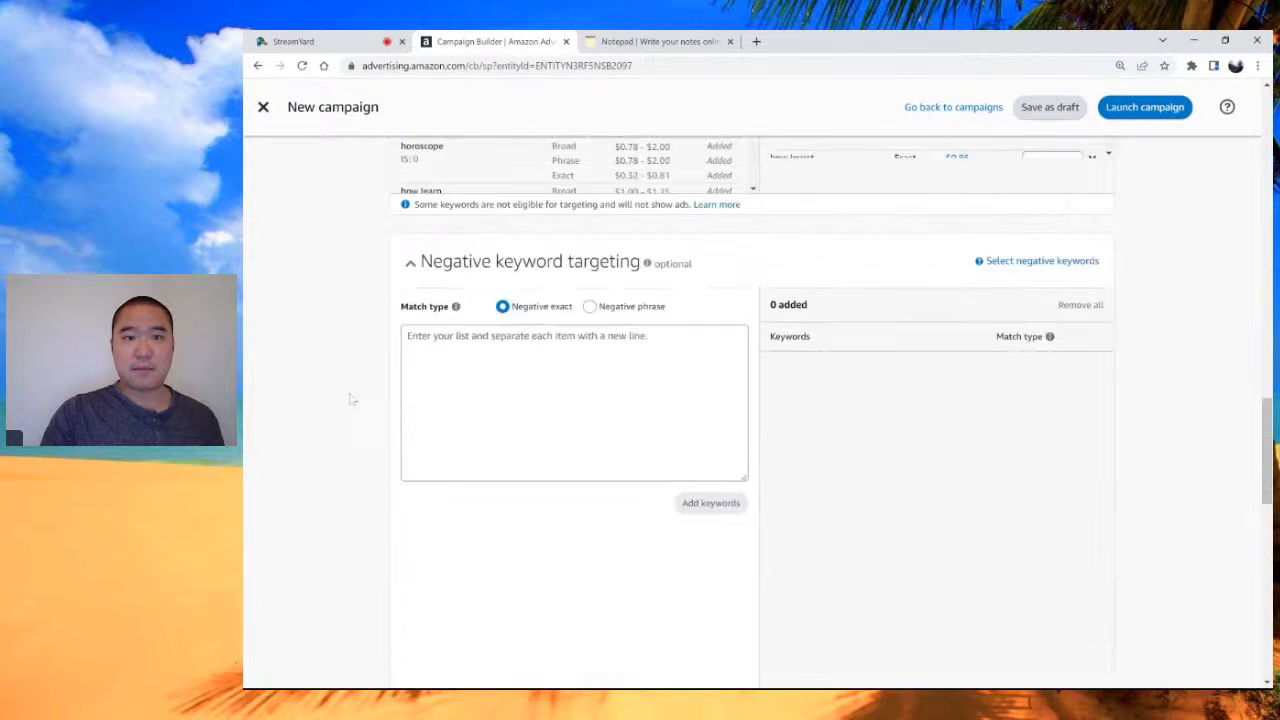
pyautogui.scroll(-1, 531, 549)
pyautogui.scroll(1, 531, 549)
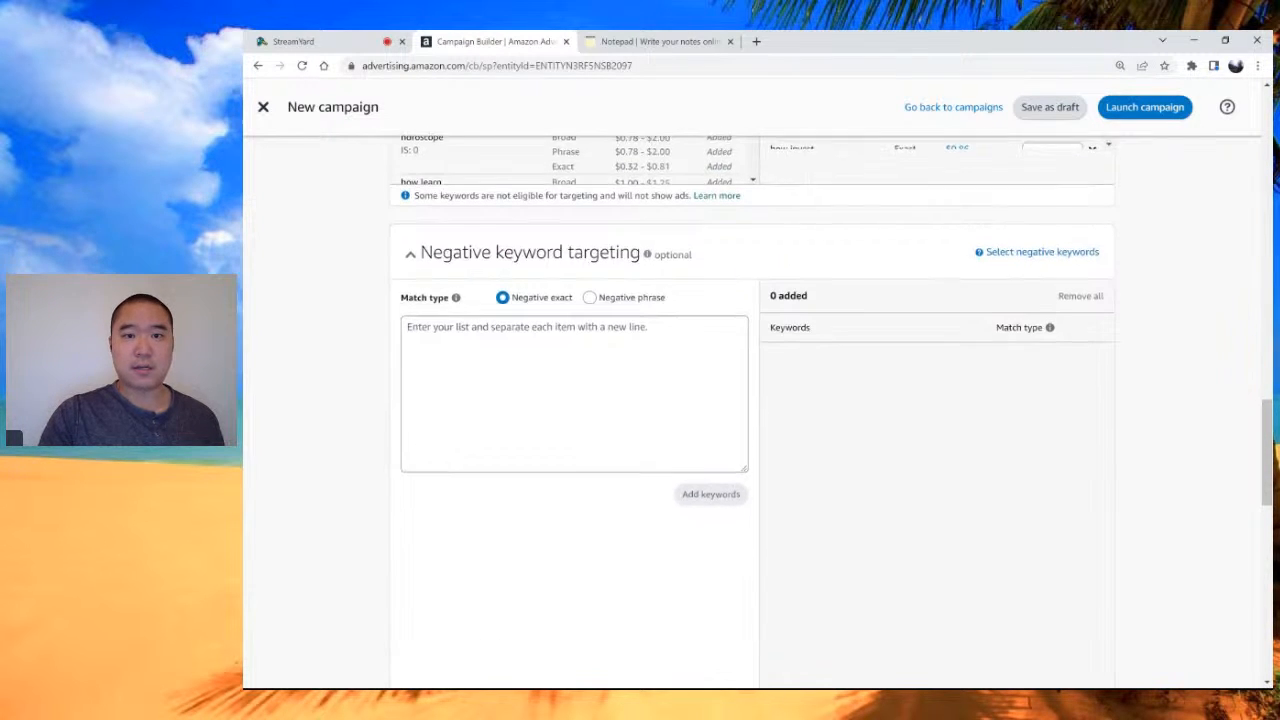
pyautogui.scroll(-4, 531, 549)
pyautogui.scroll(-3, 400, 400)
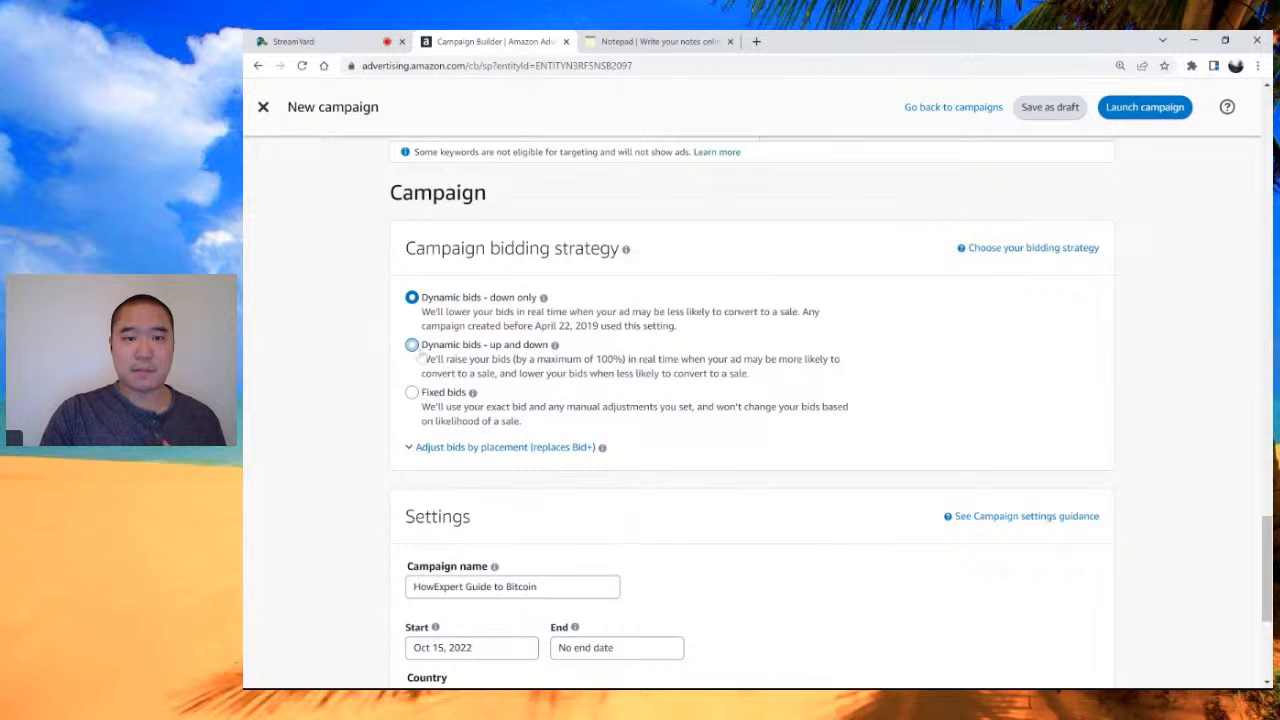
pyautogui.scroll(-2, 366, 420)
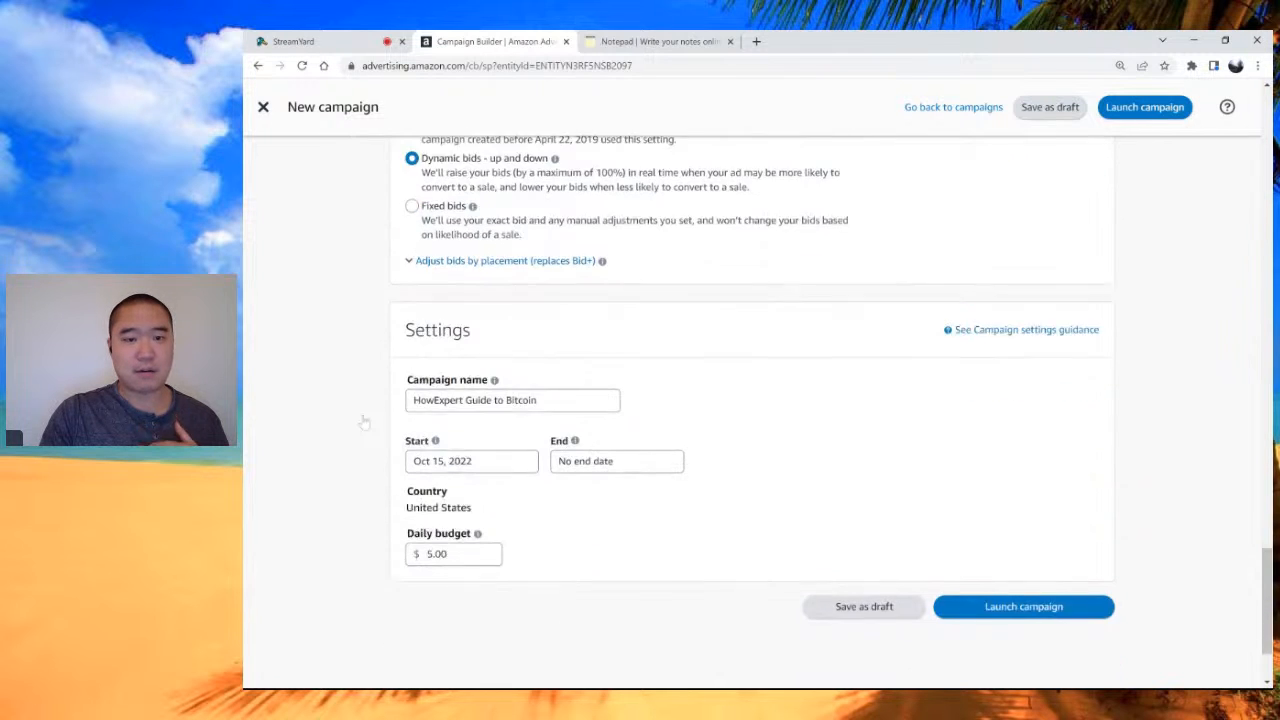
# Step: Replace the campaign name with the copied ad group name, "Bitcoin A to Z Manual Ad Paperback"
pyautogui.click(522, 365)
pyautogui.hotkey('ctrl', 'a')
pyautogui.hotkey('ctrl', 'v')
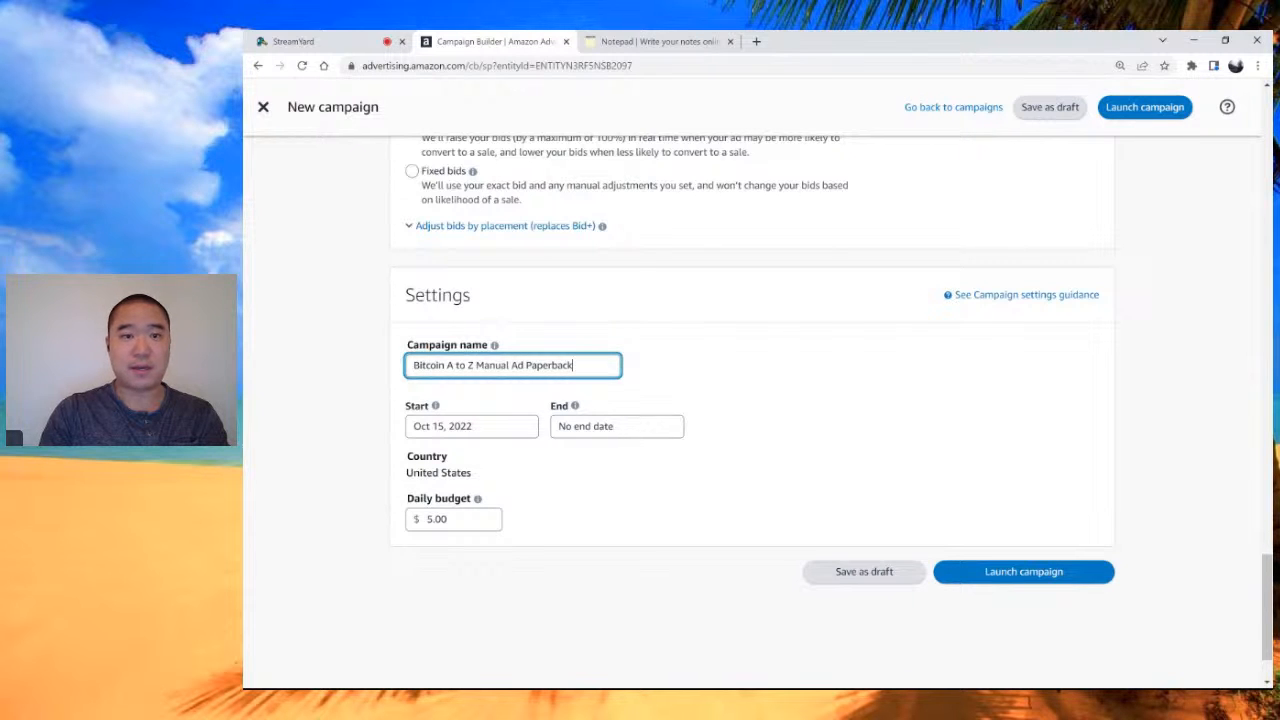
pyautogui.scroll(15, 752, 400)
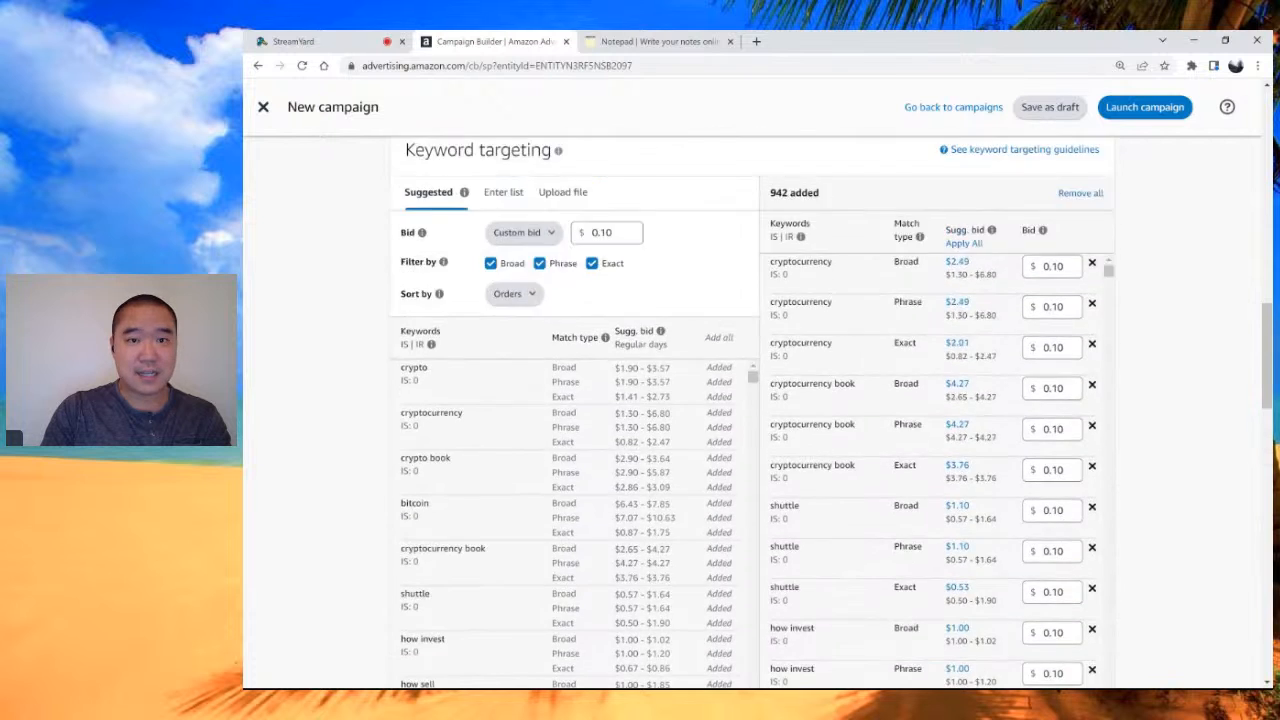
pyautogui.scroll(15, 752, 400)
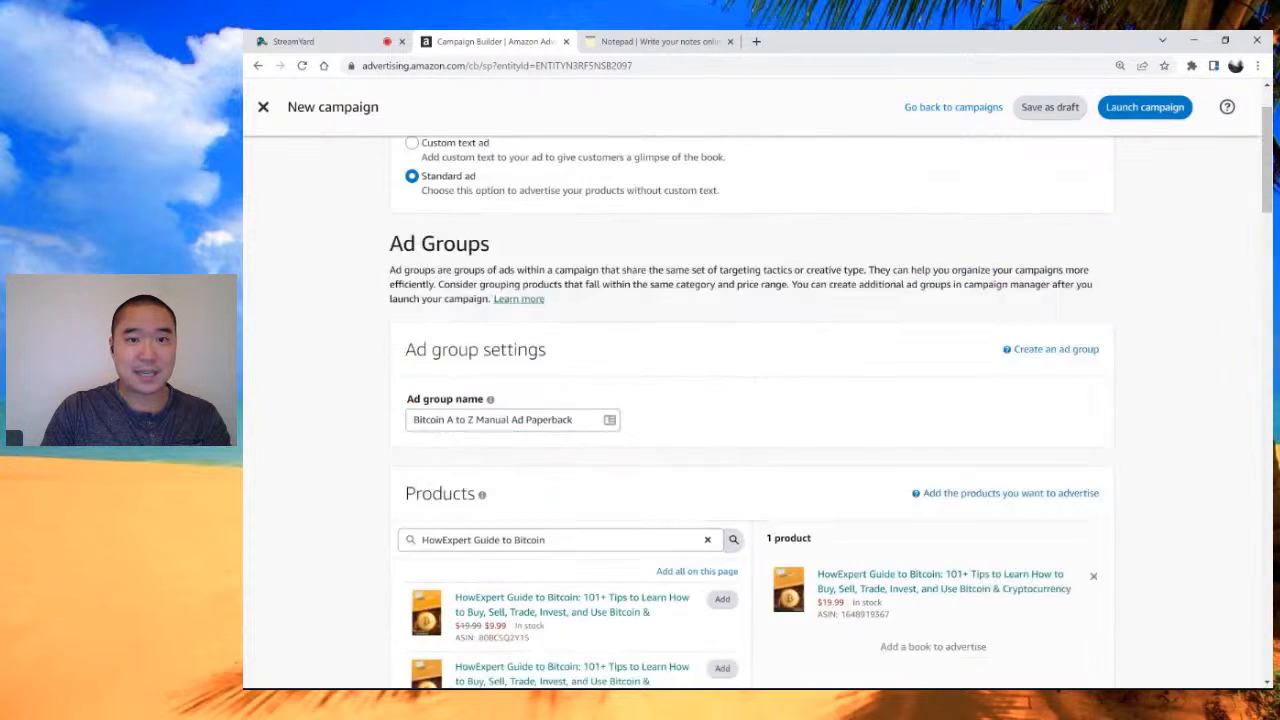
pyautogui.scroll(1, 752, 400)
pyautogui.scroll(5, 1172, 397)
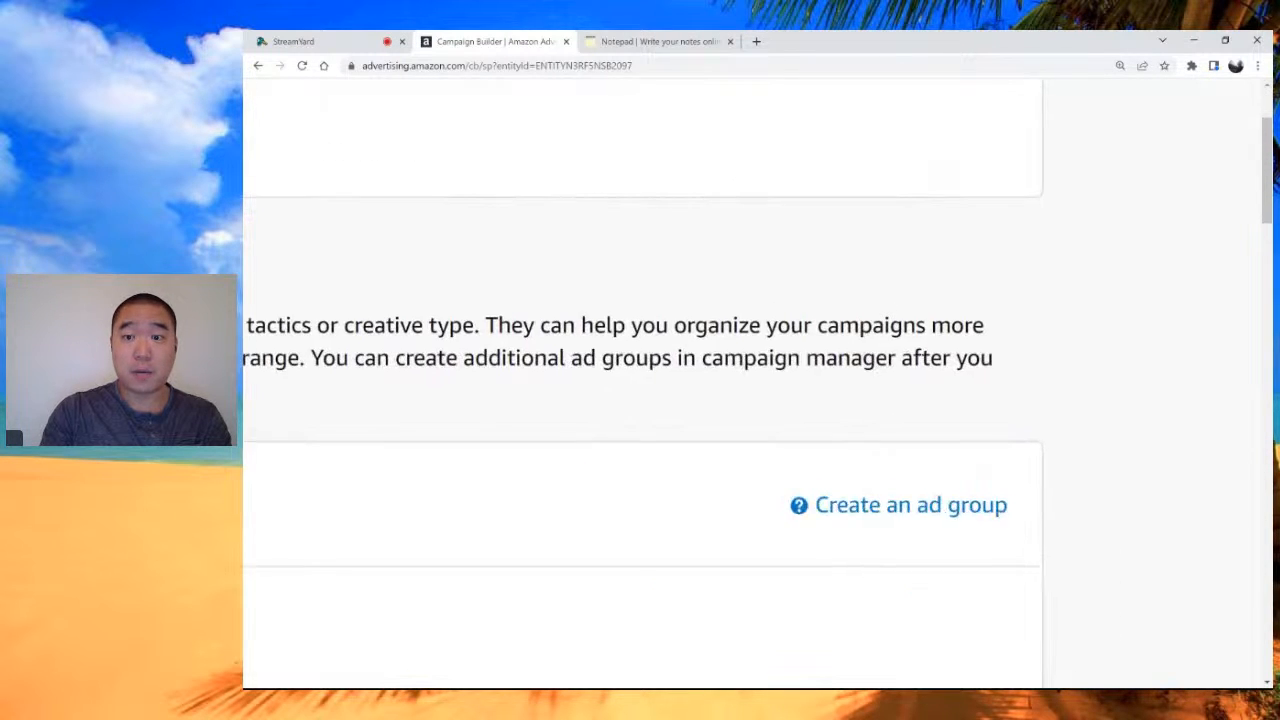
pyautogui.hscroll(3, 1172, 397)
pyautogui.scroll(-9, 440, 400)
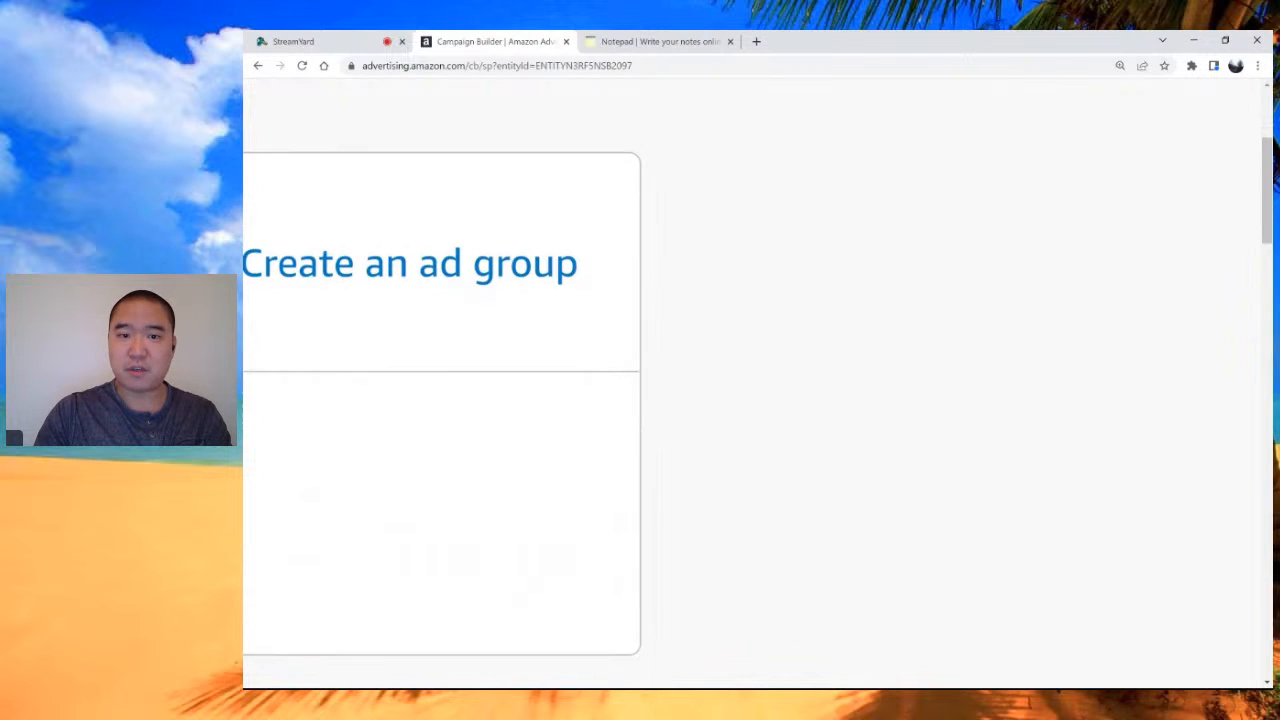
pyautogui.scroll(10, 450, 400)
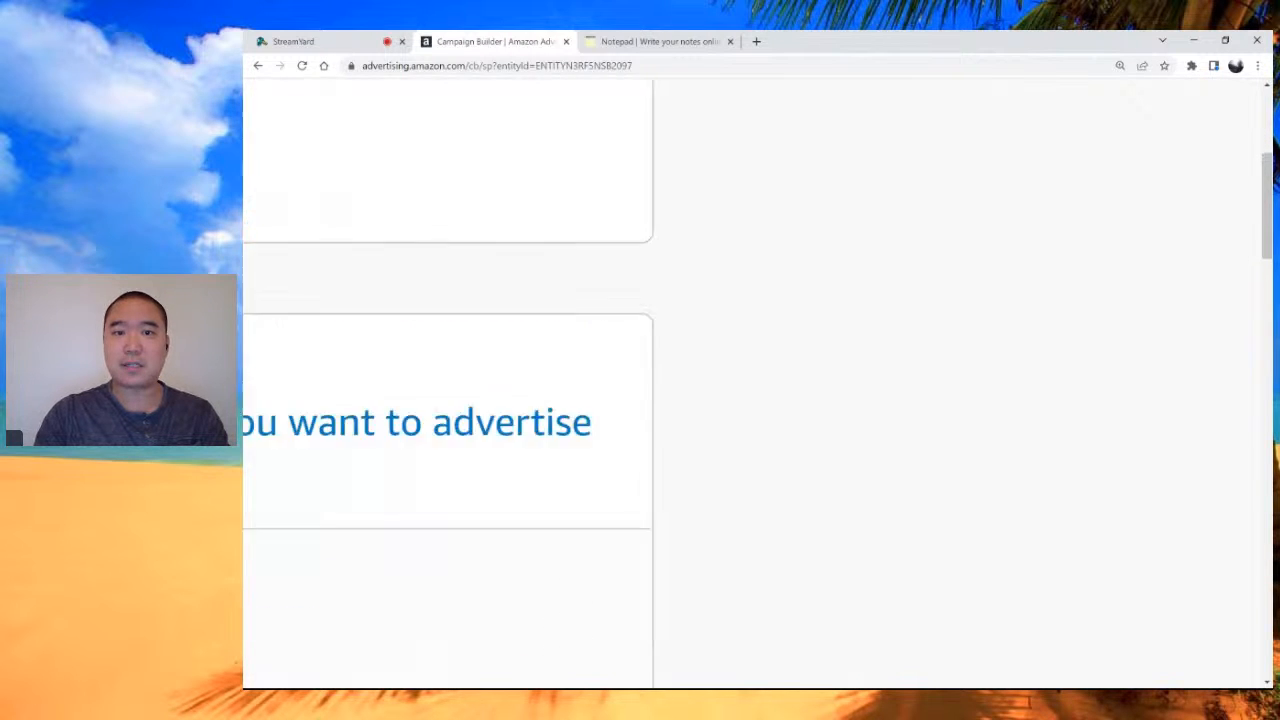
pyautogui.scroll(4, 450, 400)
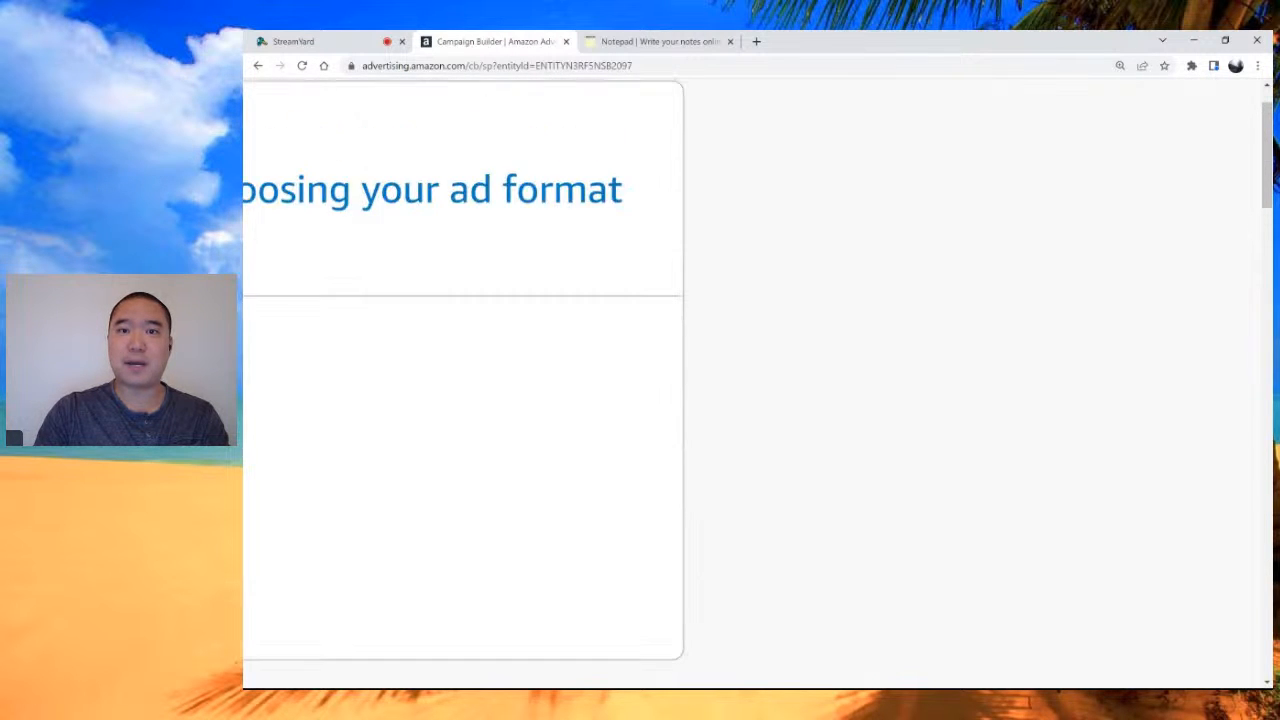
pyautogui.scroll(-1, 450, 400)
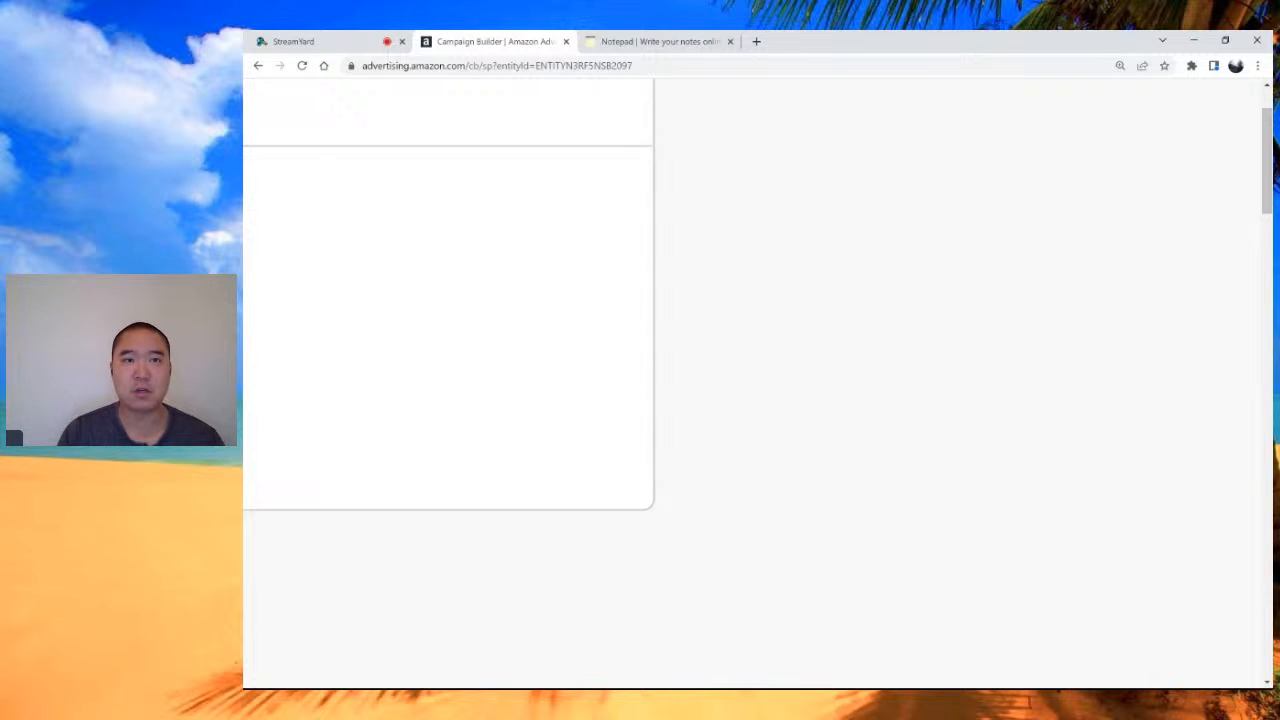
# Step: Switch to StreamYard and ask to end the live broadcast
pyautogui.click(377, 37)
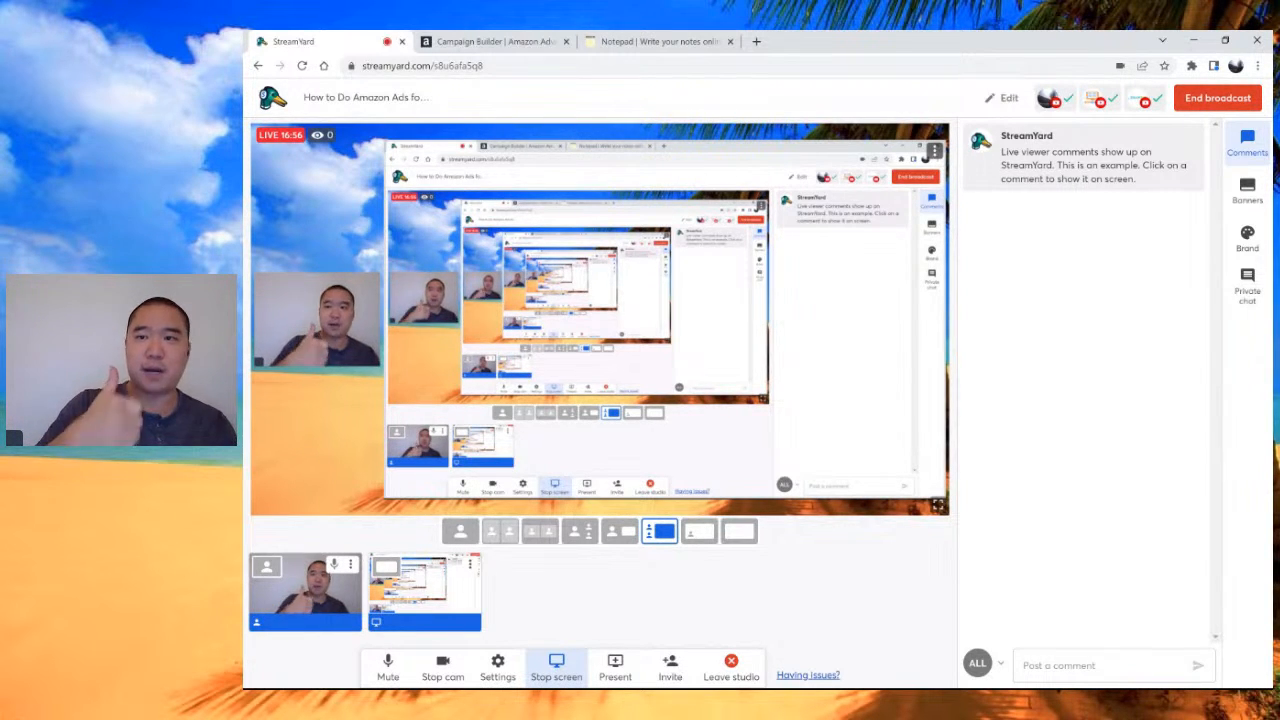
pyautogui.moveTo(1177, 173)
pyautogui.click(1218, 98)
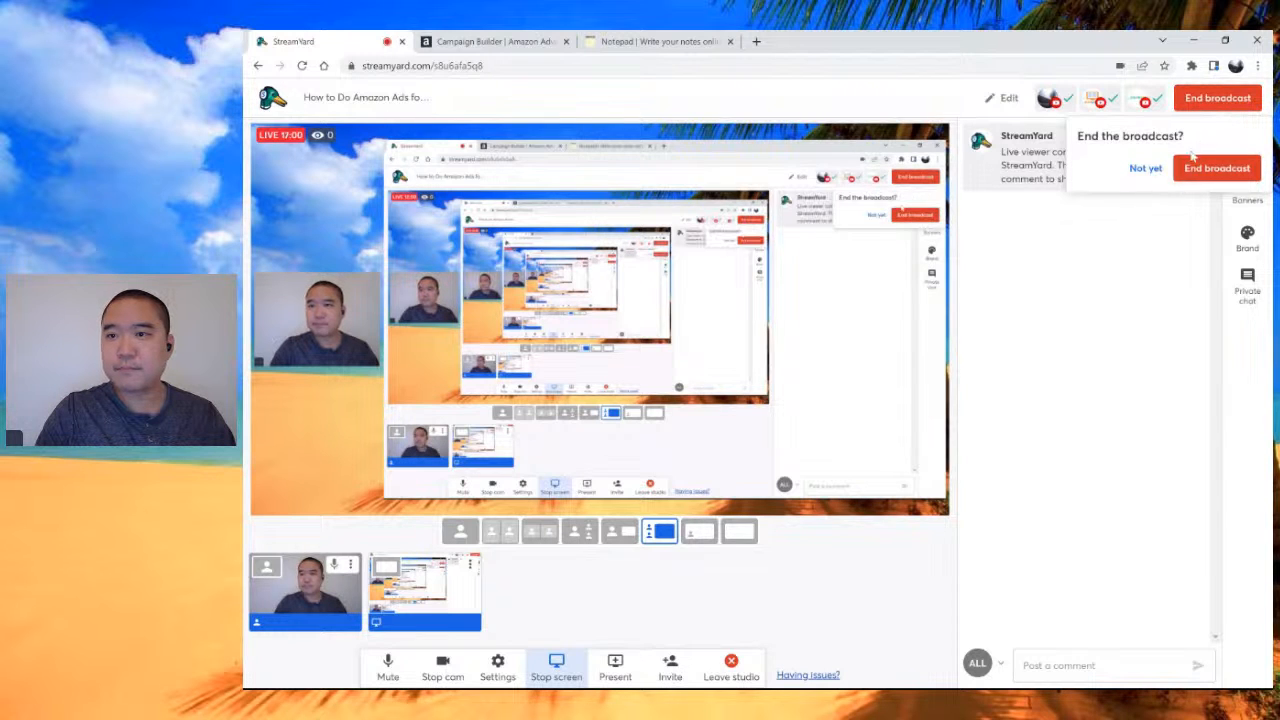